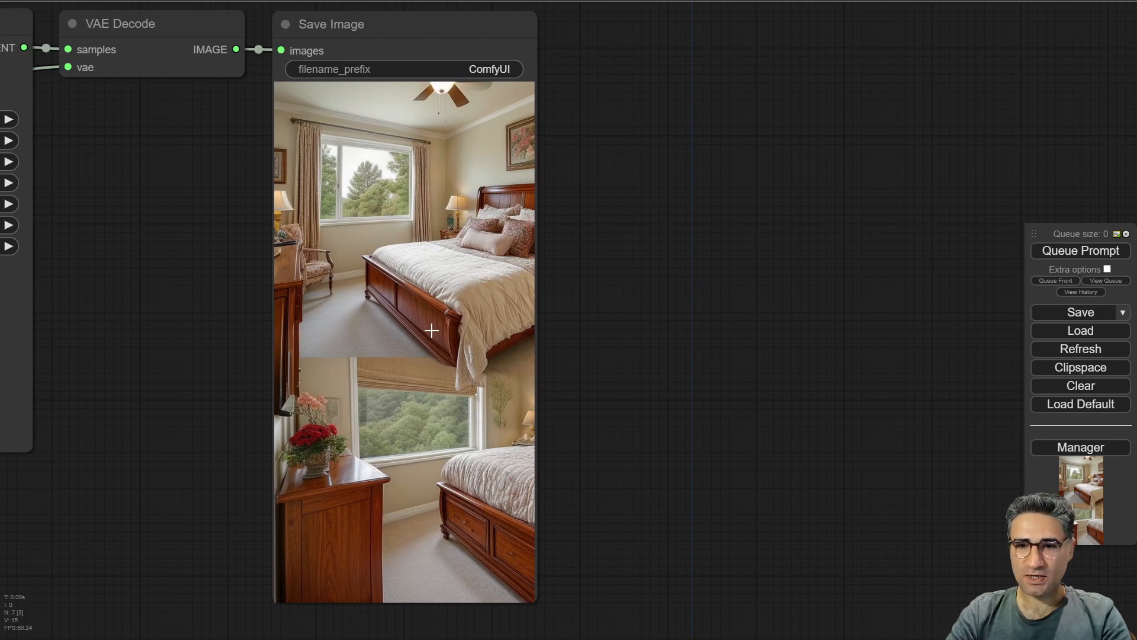
Examine the generated bedroom image in the Save Image node at different zoom levels.
scroll(432, 329, up, 4)
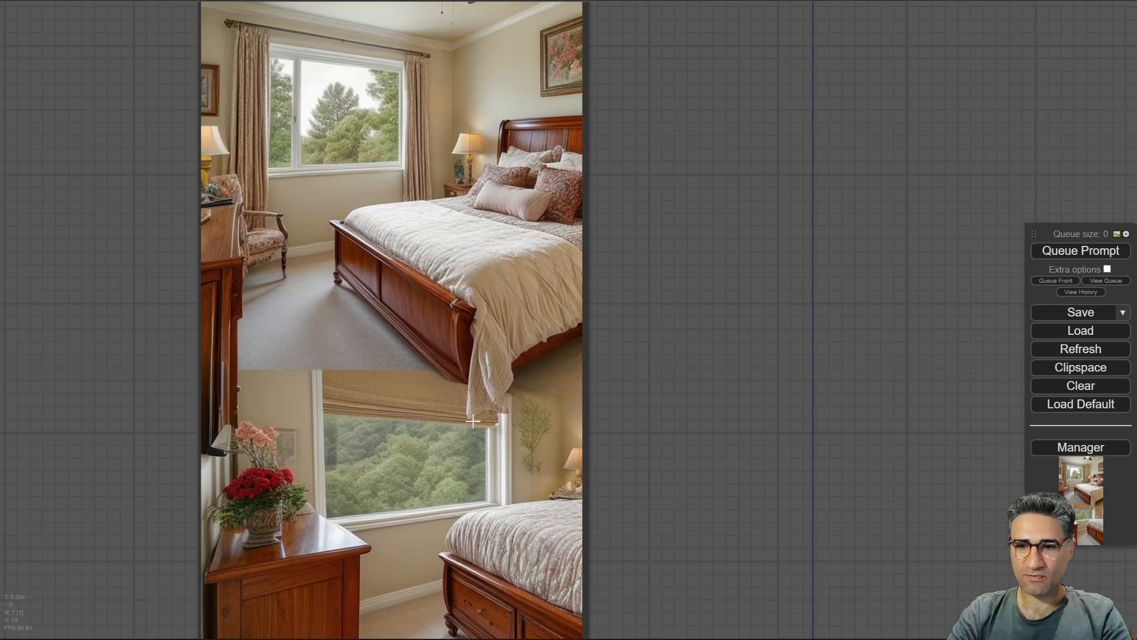
scroll(473, 421, down, 3)
scroll(460, 476, up, 8)
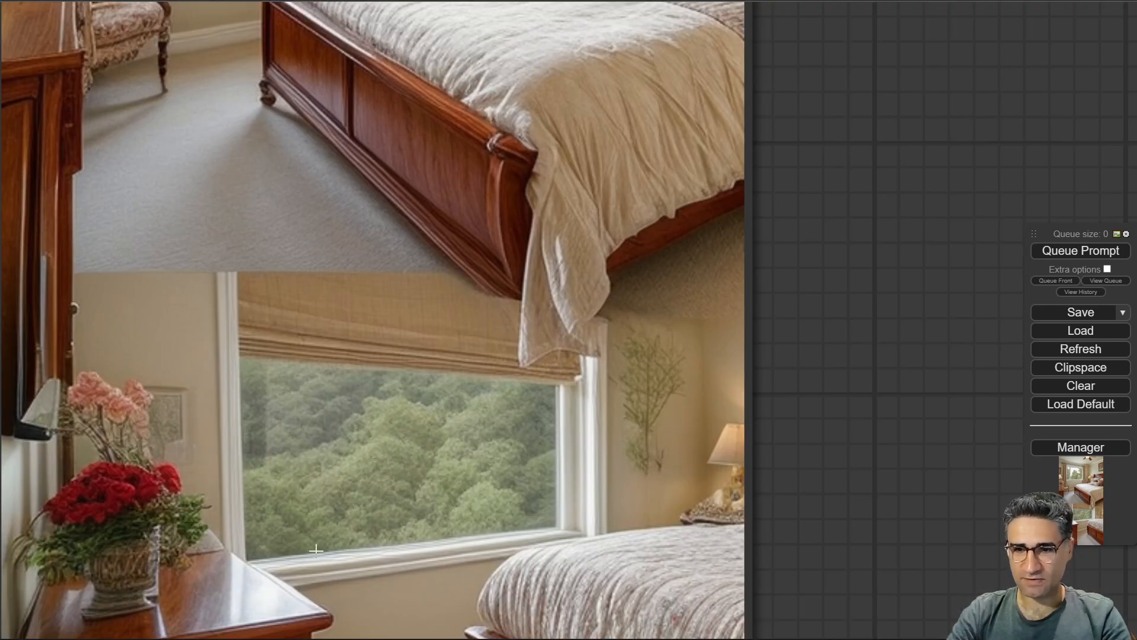
scroll(316, 549, down, 10)
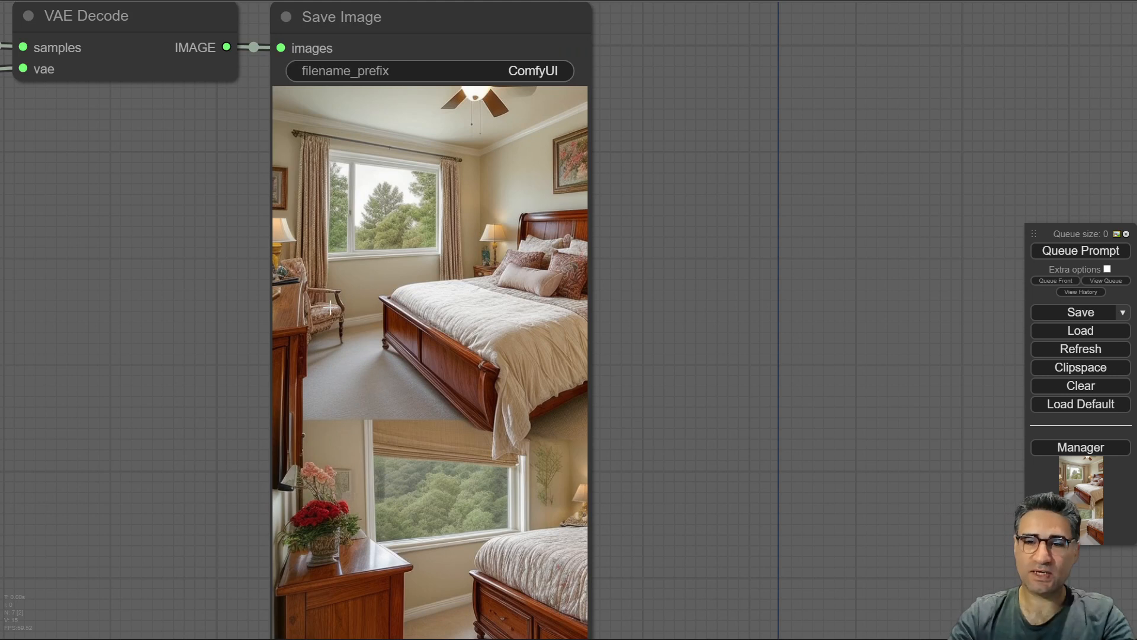
scroll(344, 172, up, 5)
scroll(476, 248, down, 8)
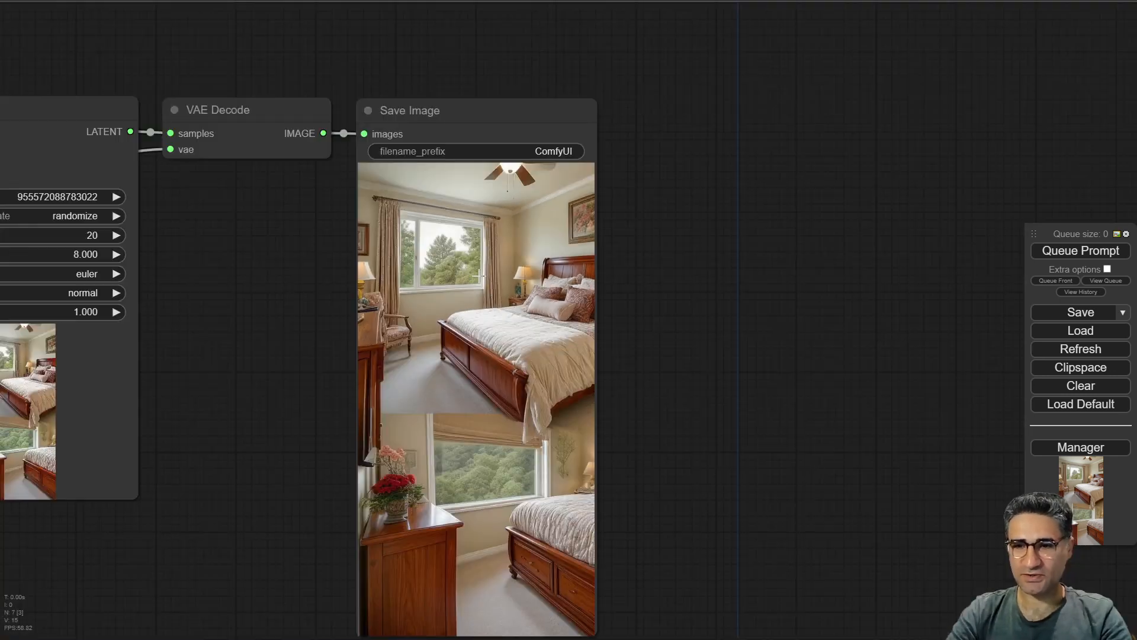
drag(288, 383, 378, 252)
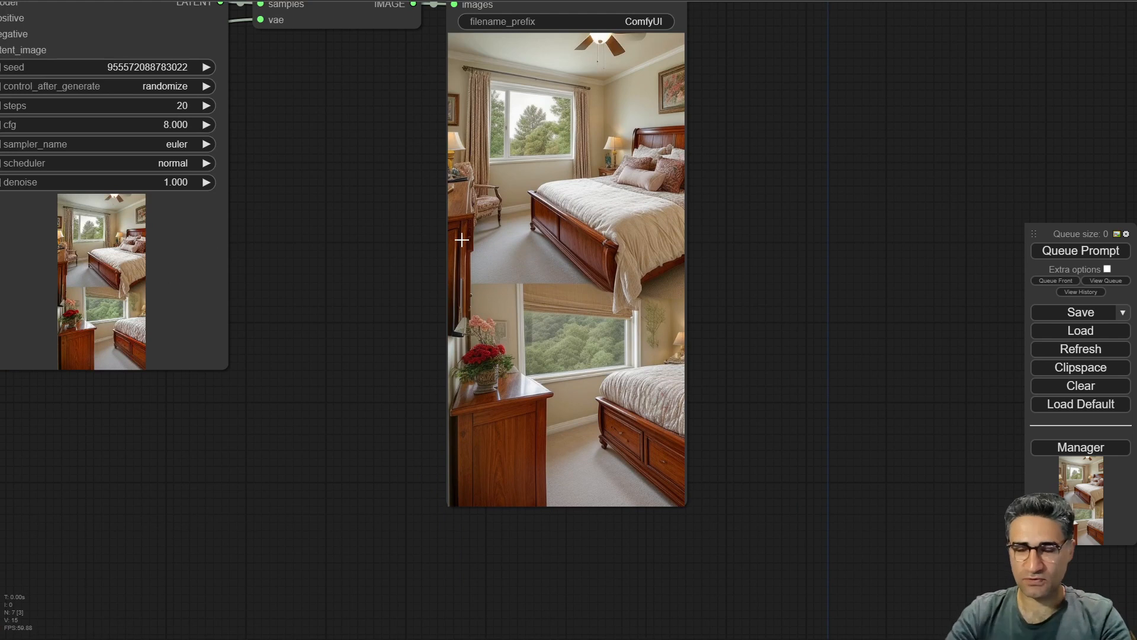
drag(393, 226, 326, 270)
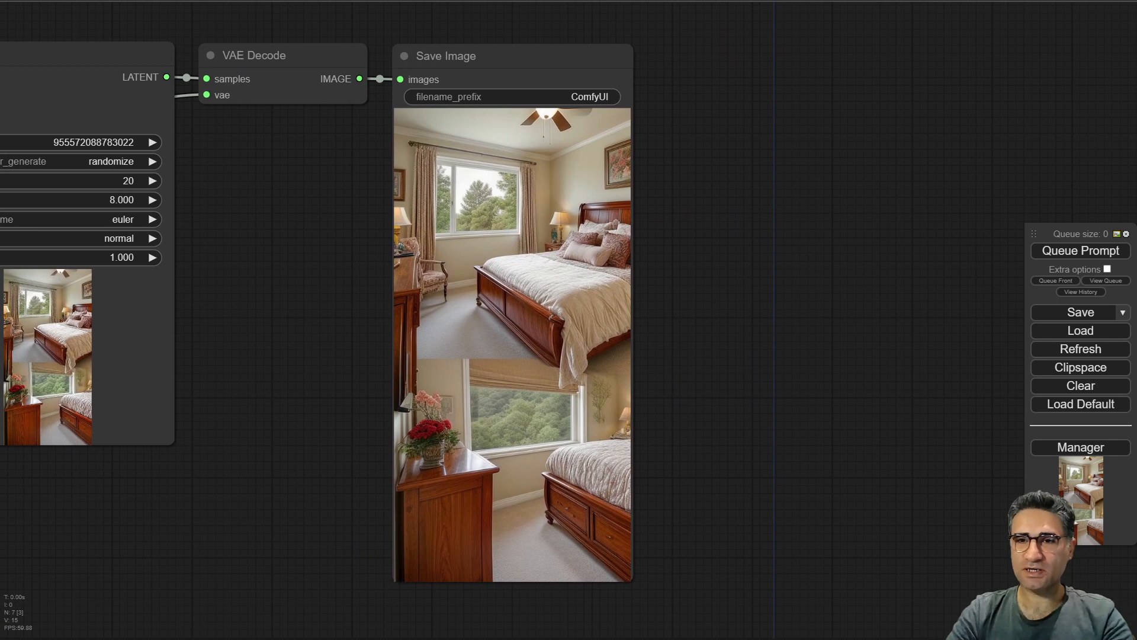
scroll(584, 282, up, 10)
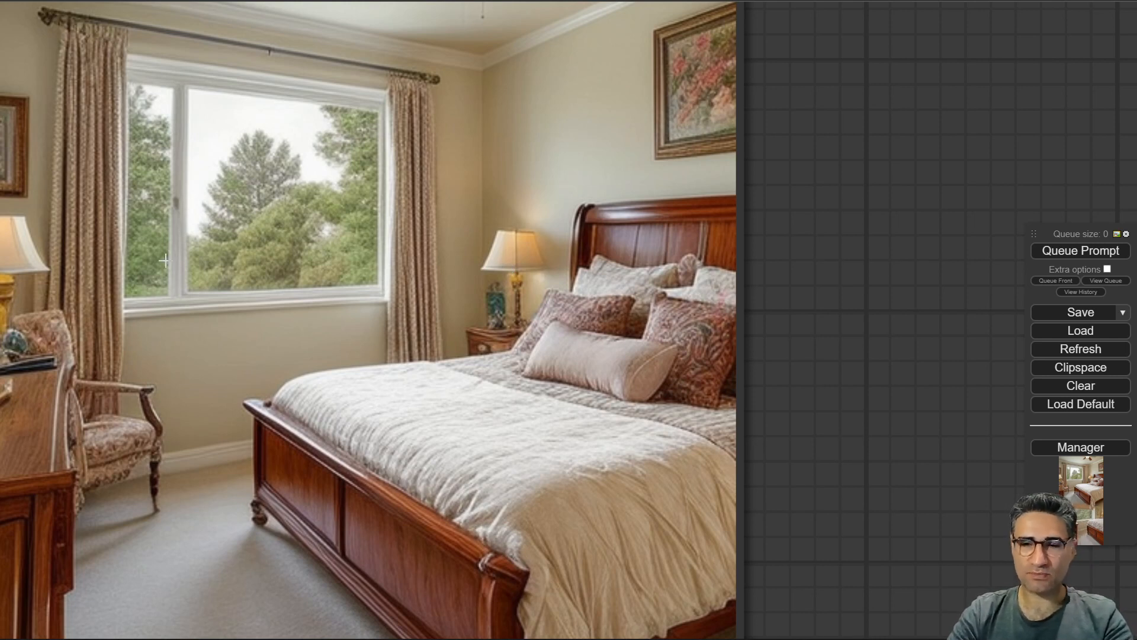
scroll(166, 260, down, 9)
drag(607, 251, 841, 238)
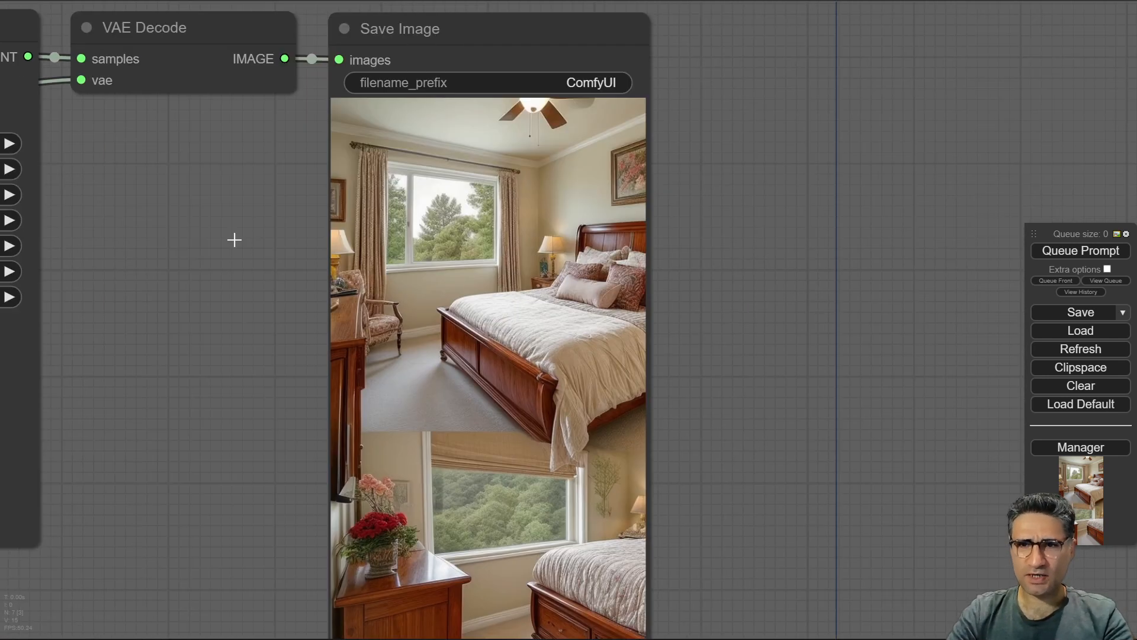
drag(234, 240, 411, 218)
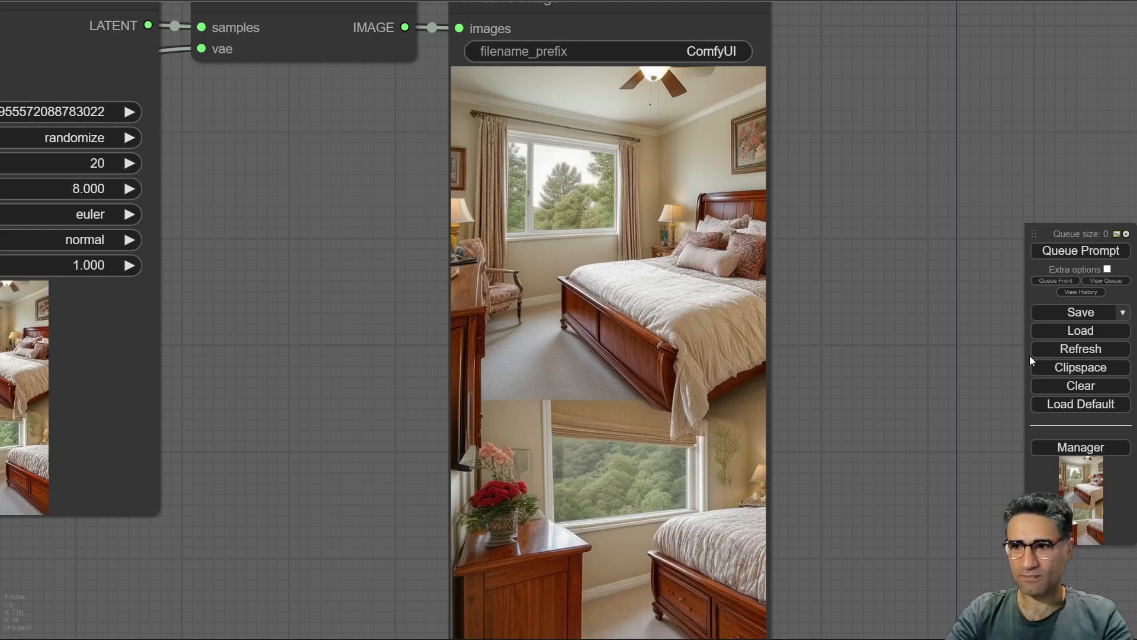
Open the Manager's custom node installer and browse the list of installed custom node packs.
click(1078, 450)
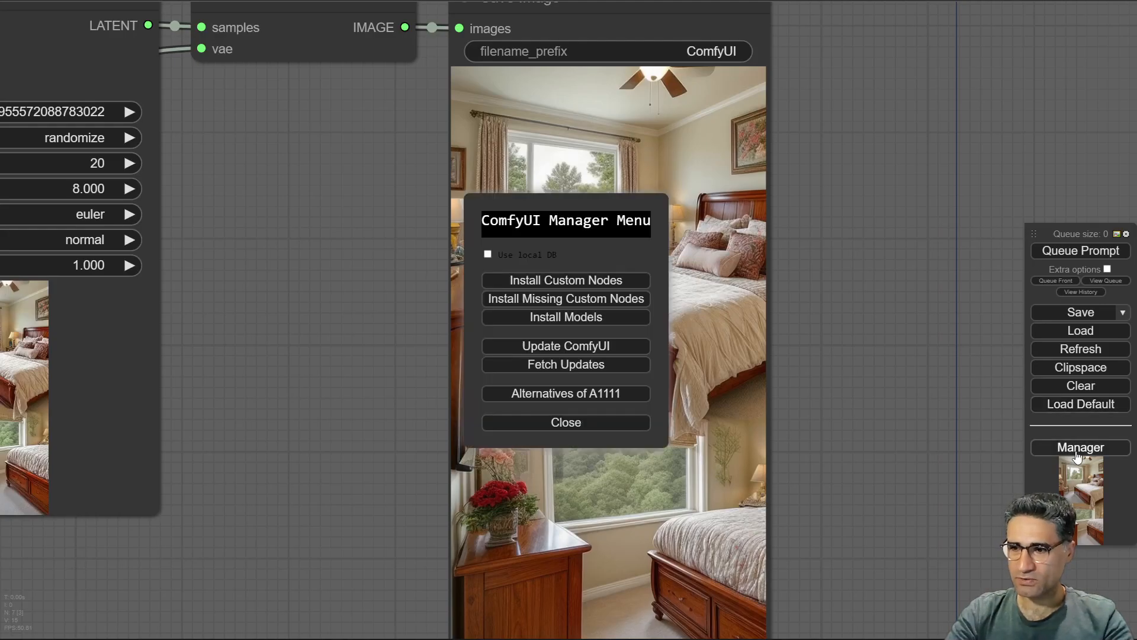
click(578, 282)
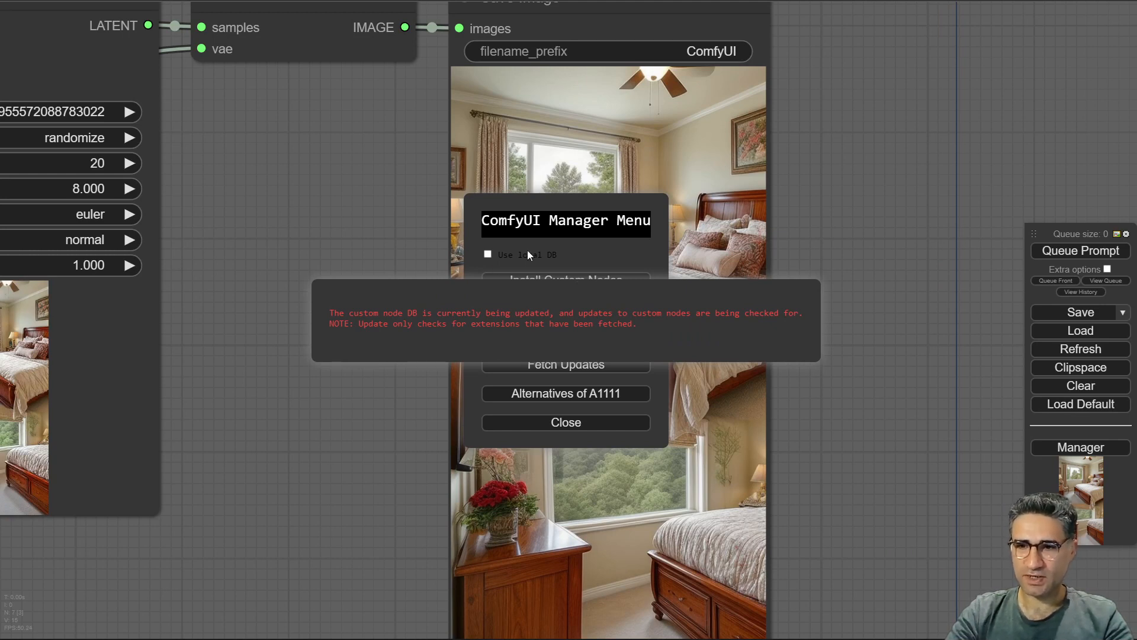
drag(860, 216, 865, 264)
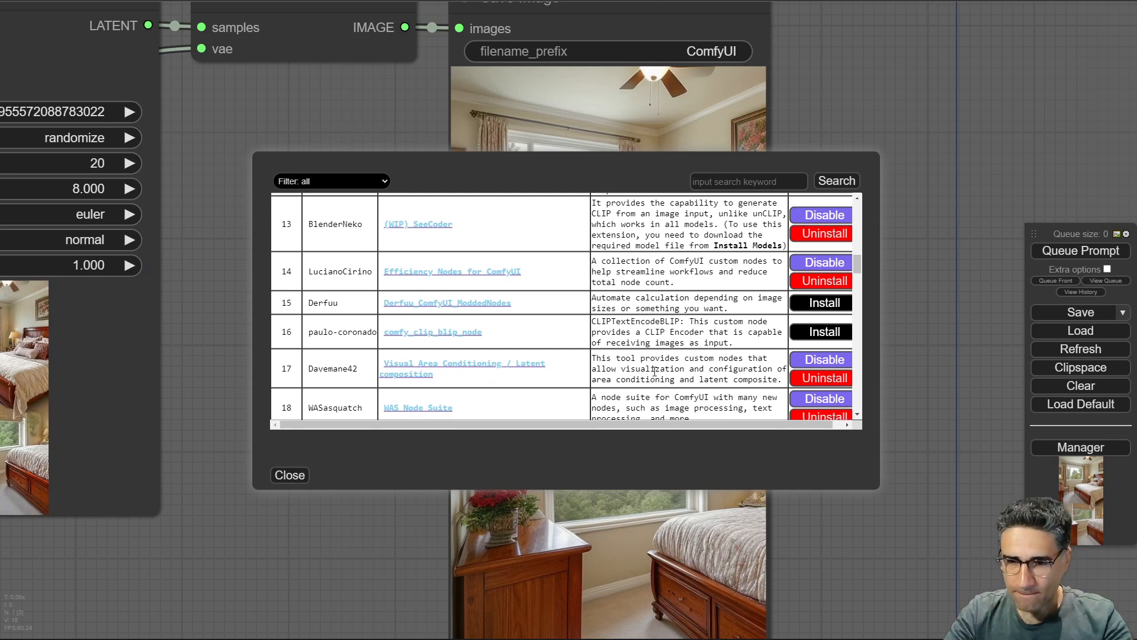
drag(274, 371, 297, 374)
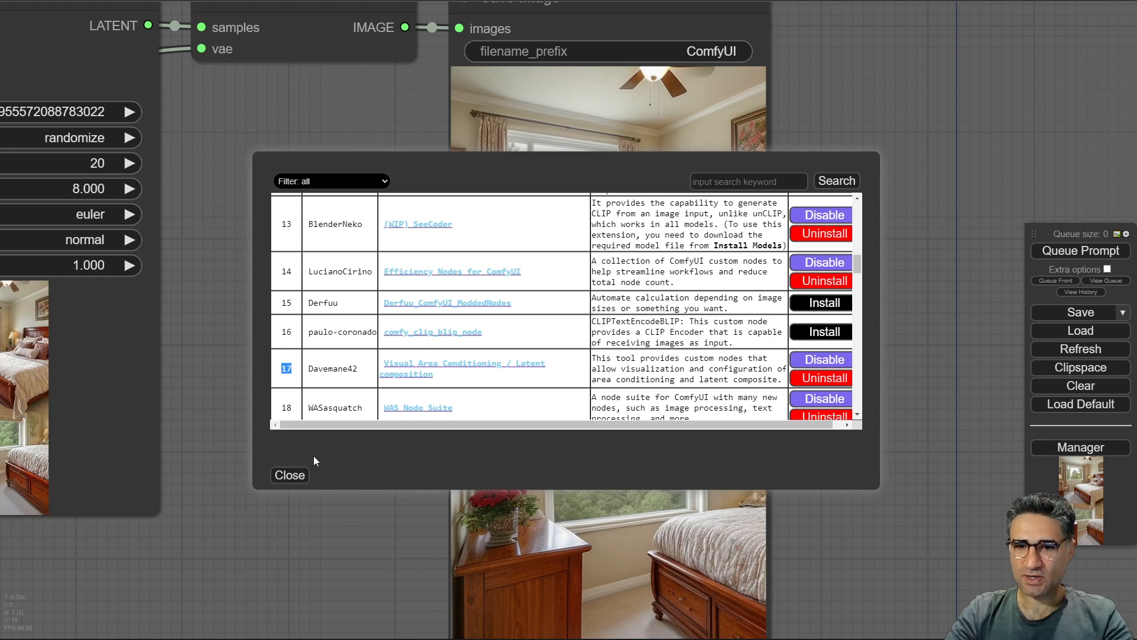
click(290, 475)
Browse the Davemane42 nodes in the Add Node menu, then close the Manager menu.
right_click(317, 372)
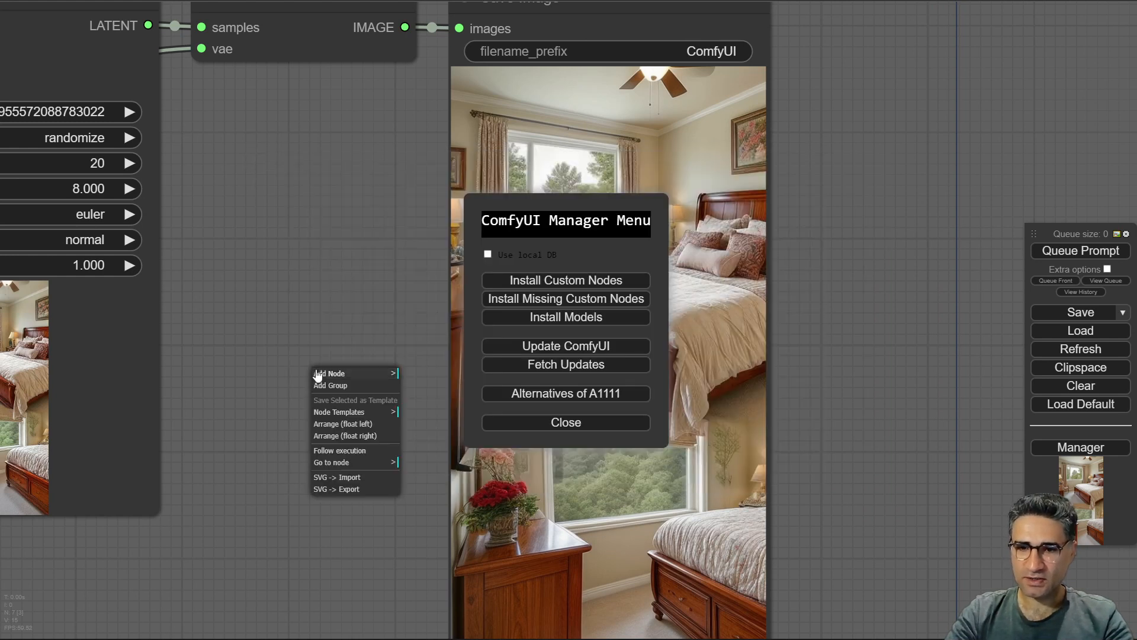
click(355, 373)
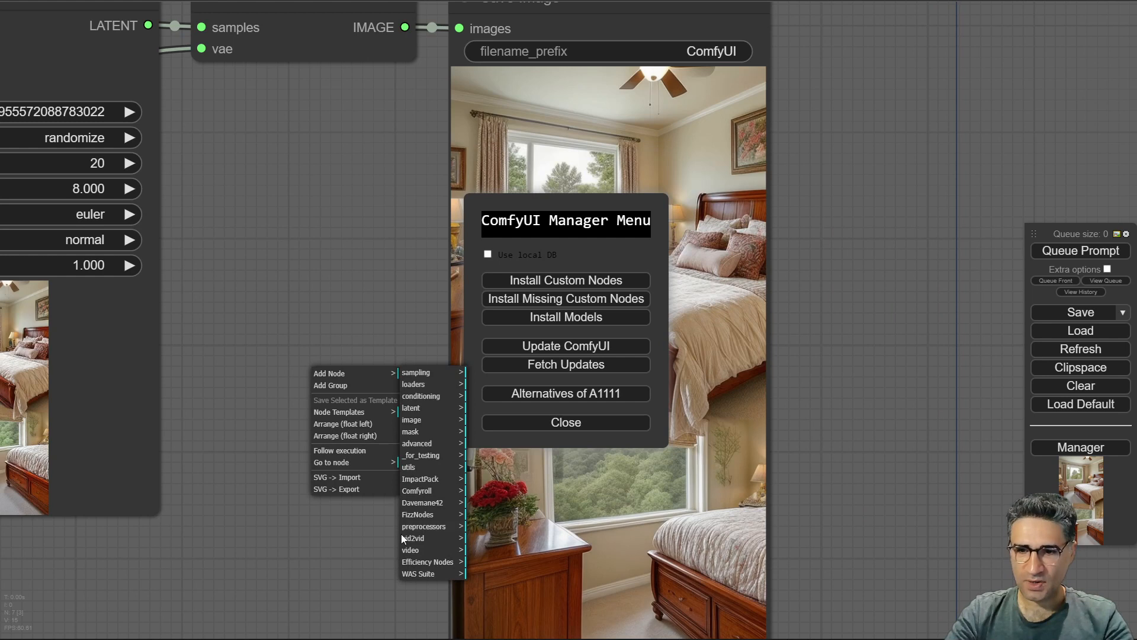
click(417, 503)
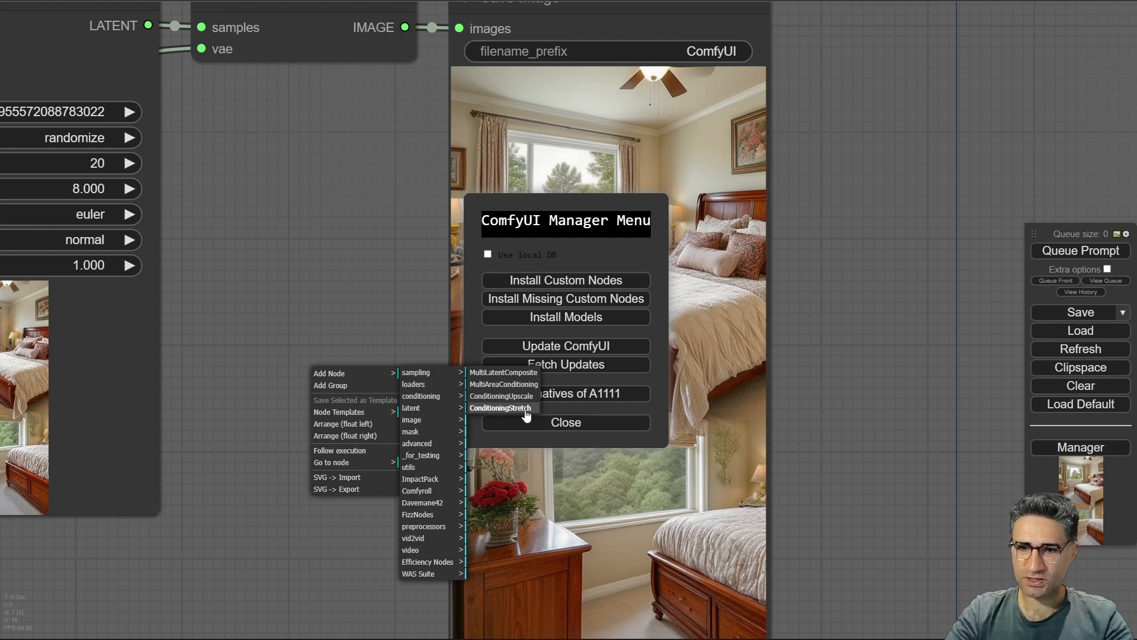
click(270, 206)
mouse_move(310, 175)
mouse_down()
mouse_move(317, 244)
mouse_move(310, 146)
mouse_move(313, 172)
mouse_up()
scroll(313, 171, down, 6)
click(605, 424)
drag(340, 347, 505, 402)
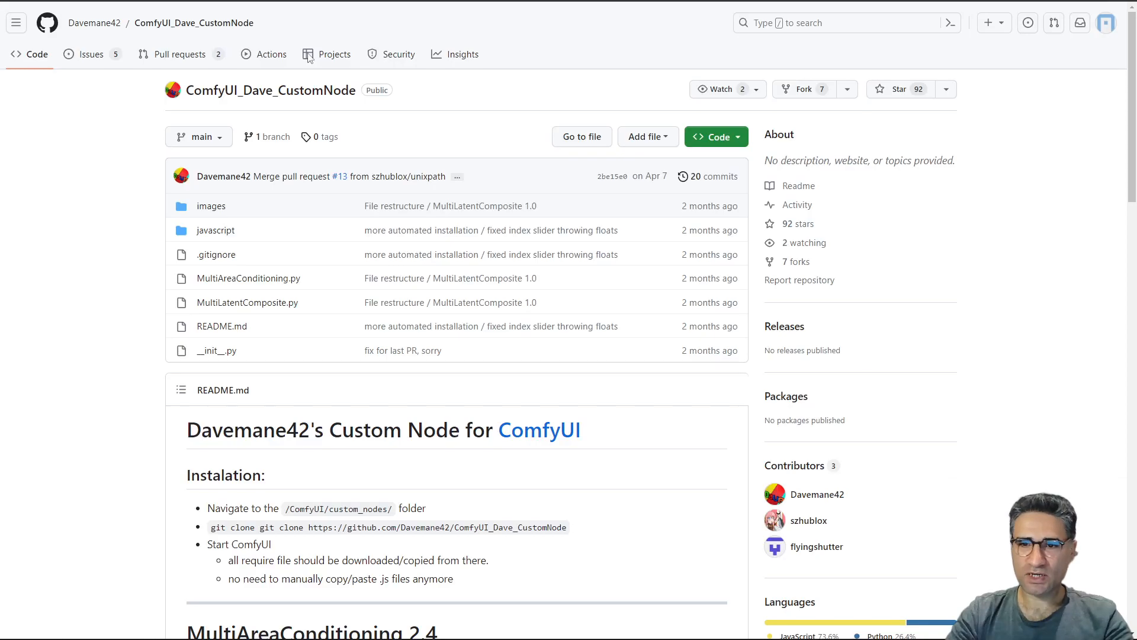
Read the Davemane42 custom node README and expand its Result example and Workflow example sections.
scroll(530, 297, down, 10)
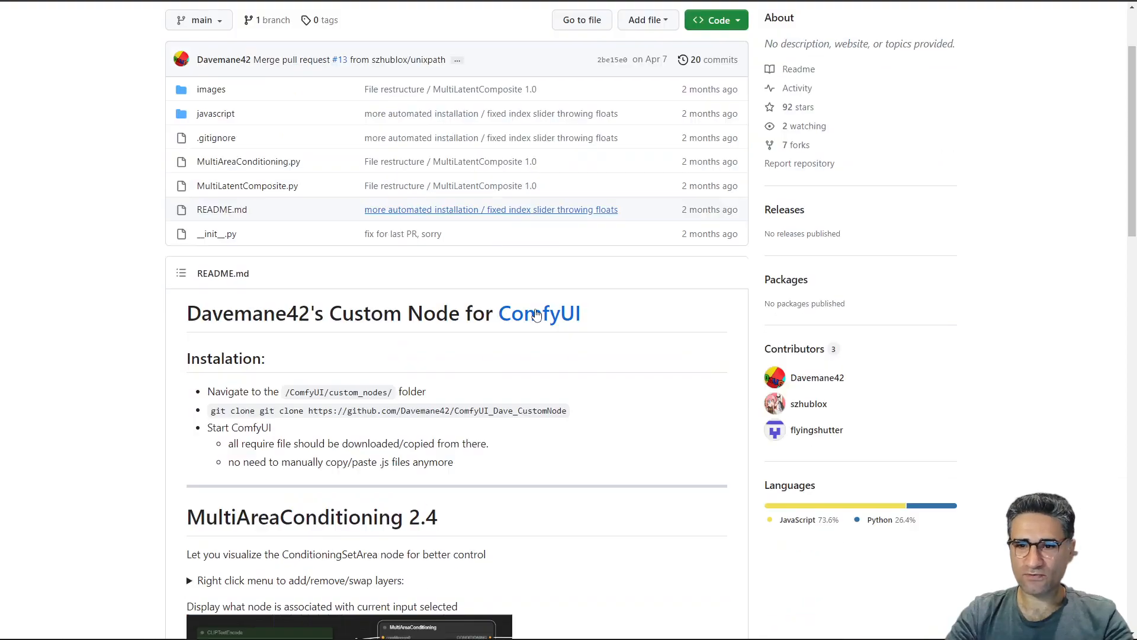
scroll(436, 261, up, 5)
scroll(317, 271, down, 5)
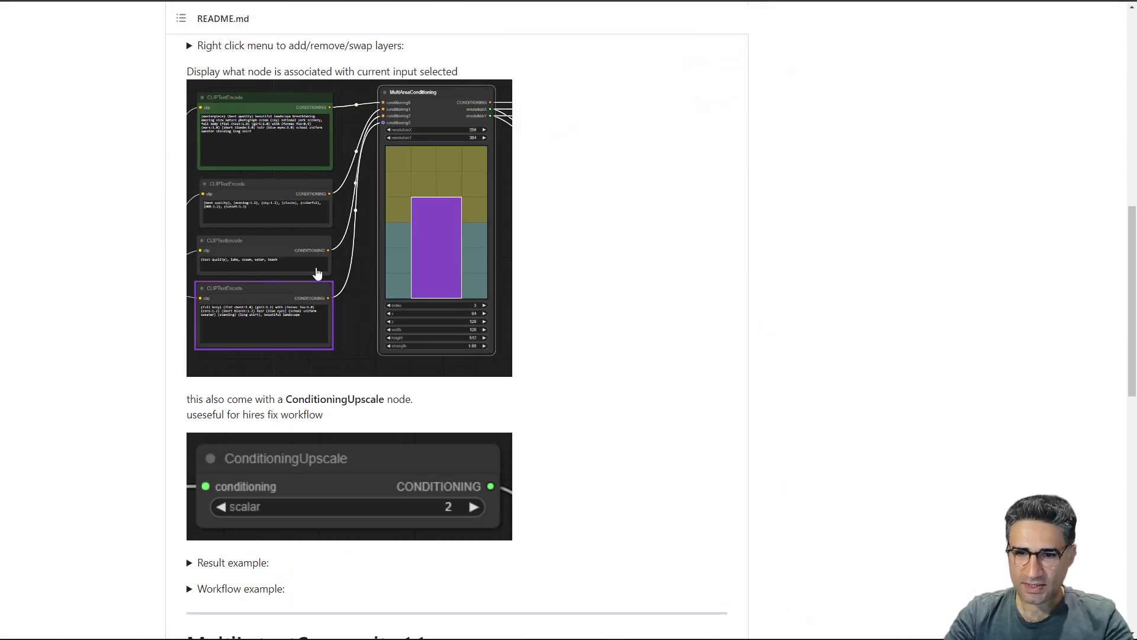
scroll(343, 254, down, 10)
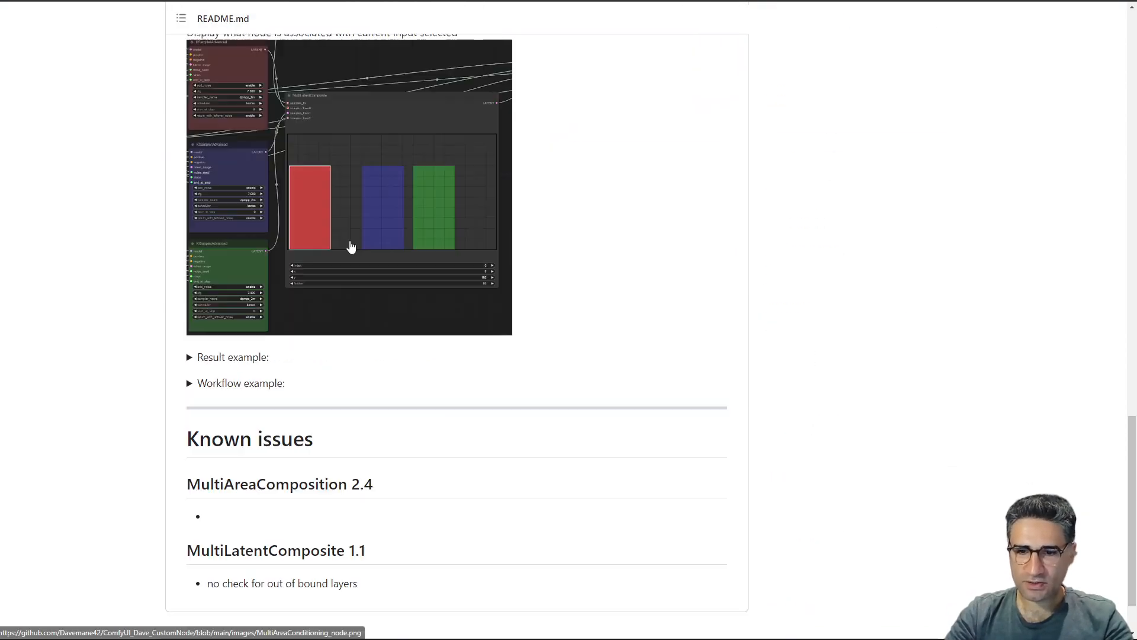
click(197, 286)
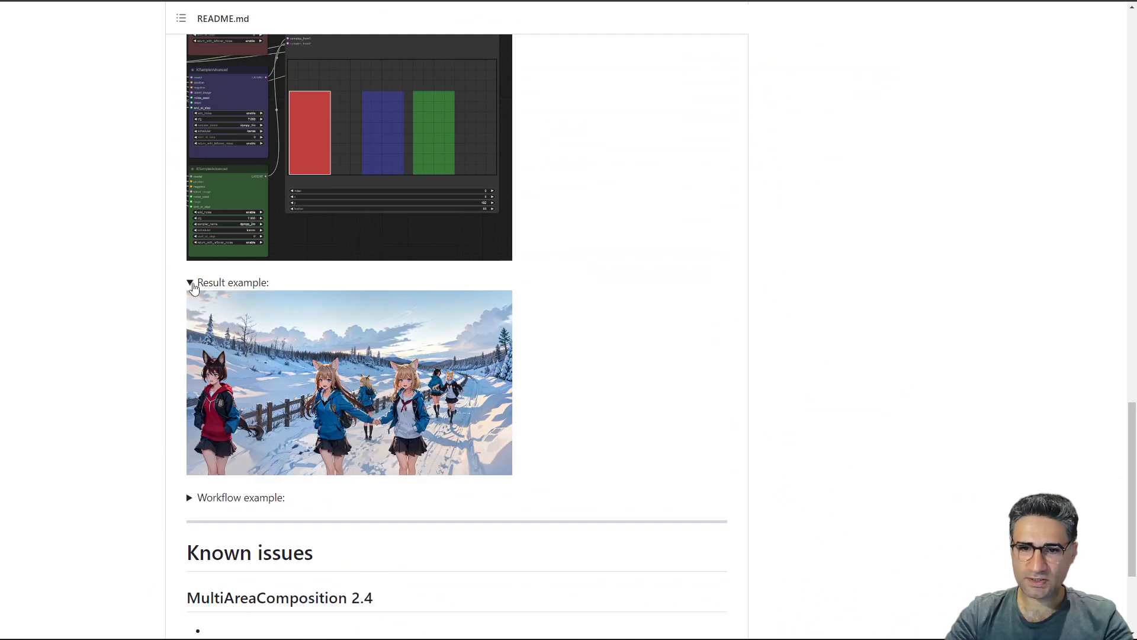
scroll(178, 331, down, 3)
click(203, 307)
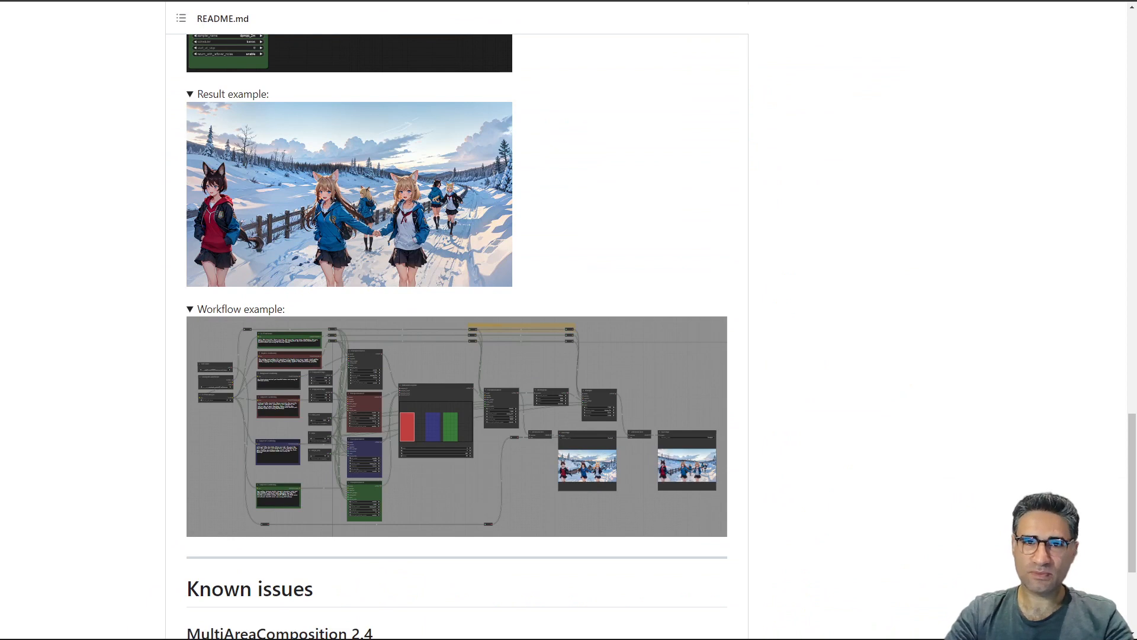
Search the Manager's custom nodes list for svg, then close the installer and Manager menu.
click(202, 1)
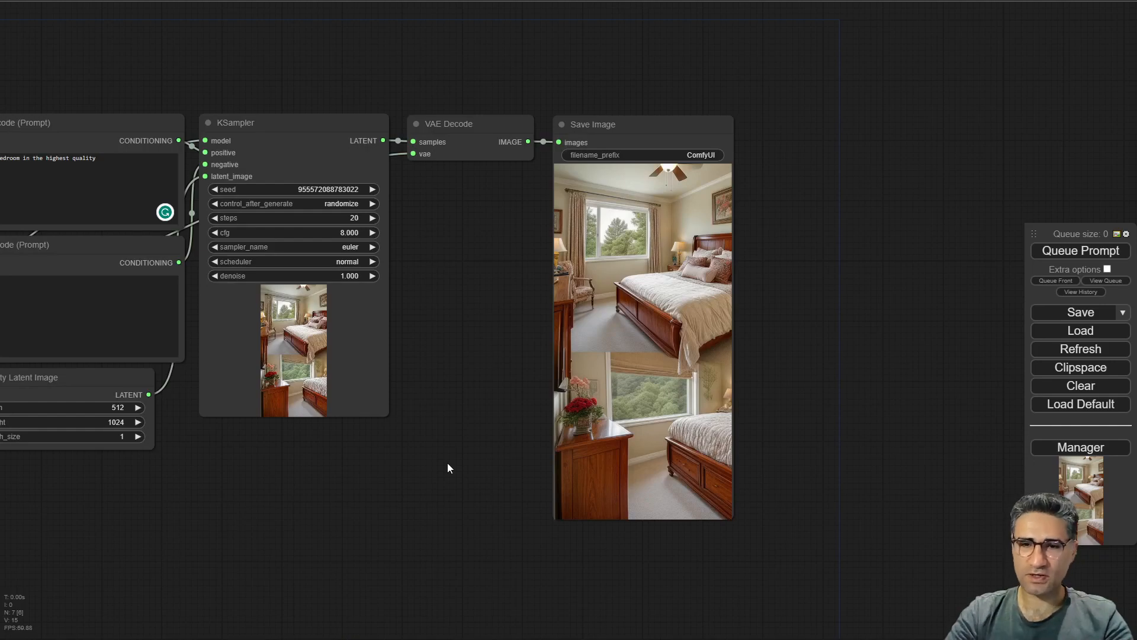
drag(437, 465, 554, 413)
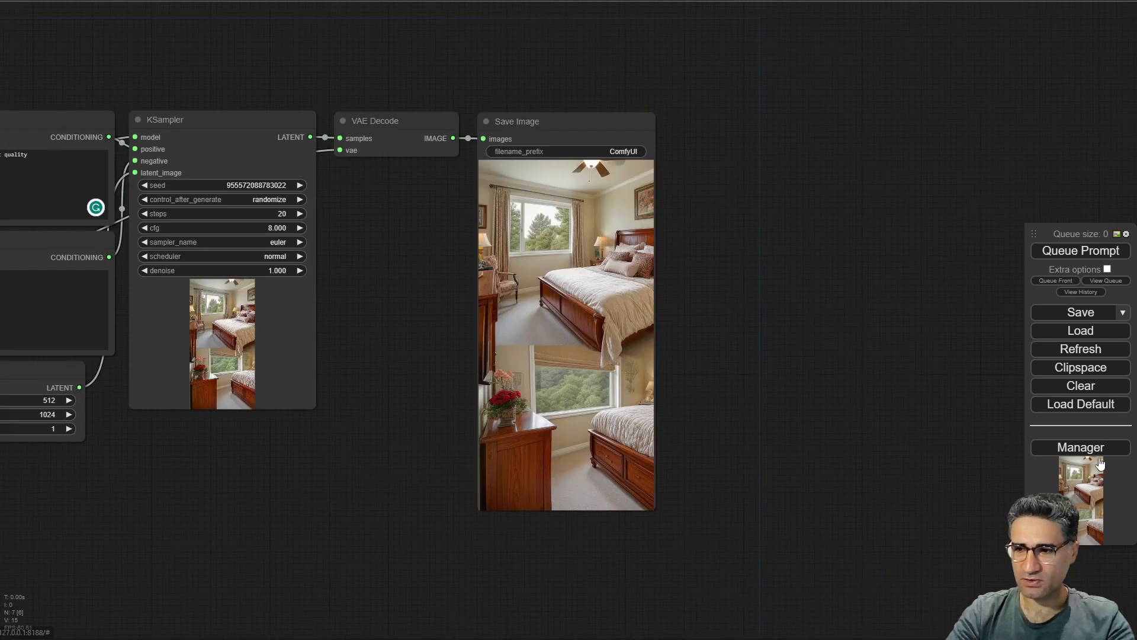
click(1097, 445)
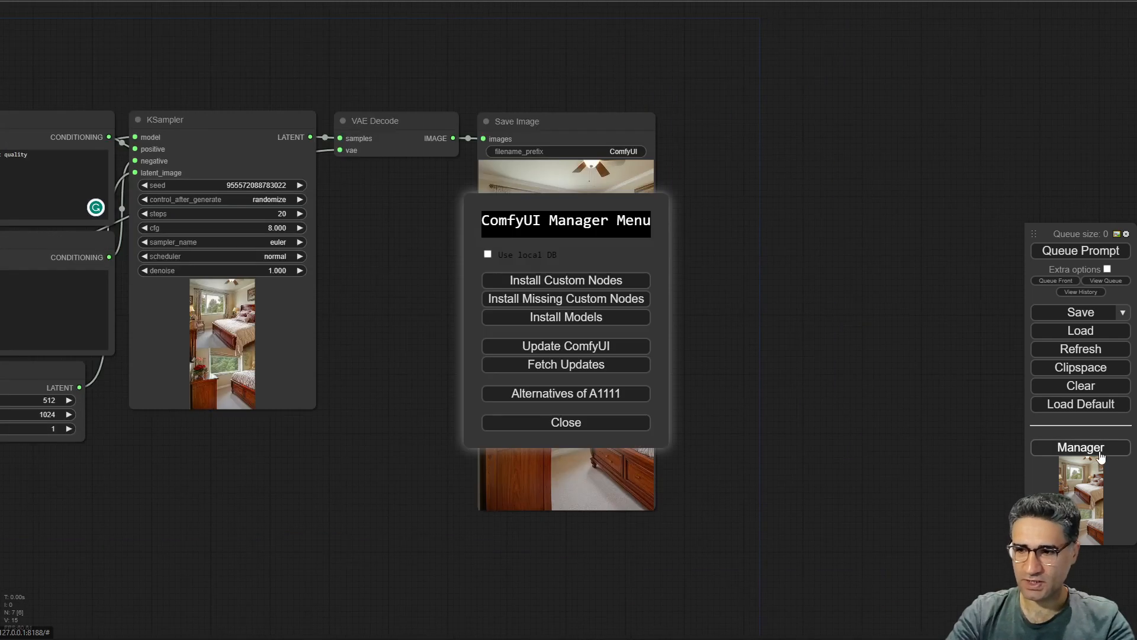
click(556, 282)
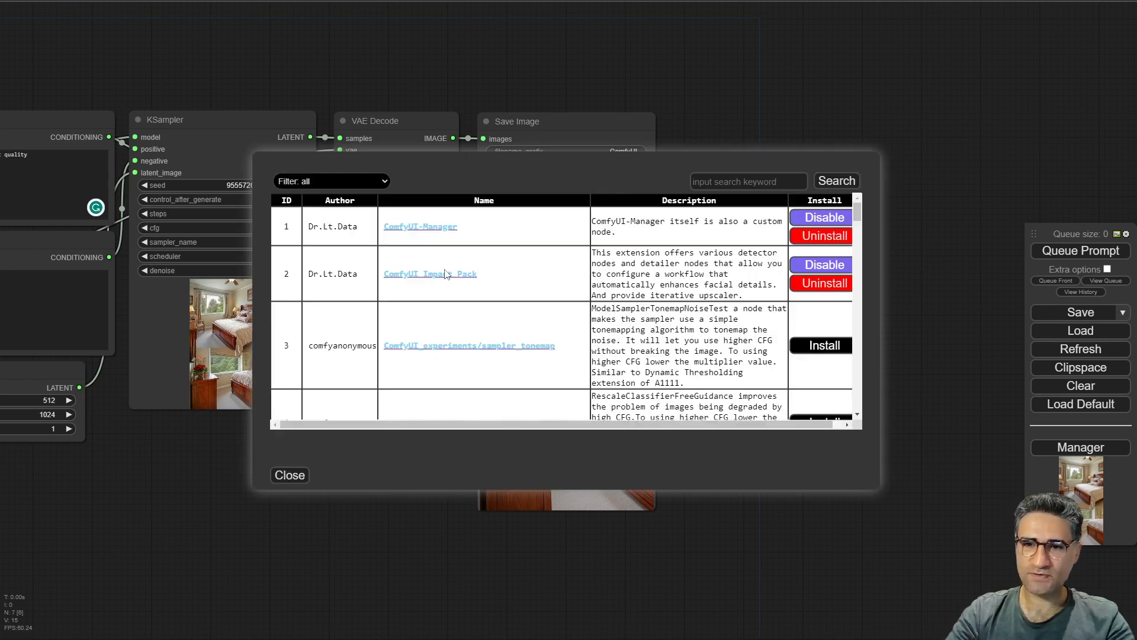
click(750, 182)
text(sv)
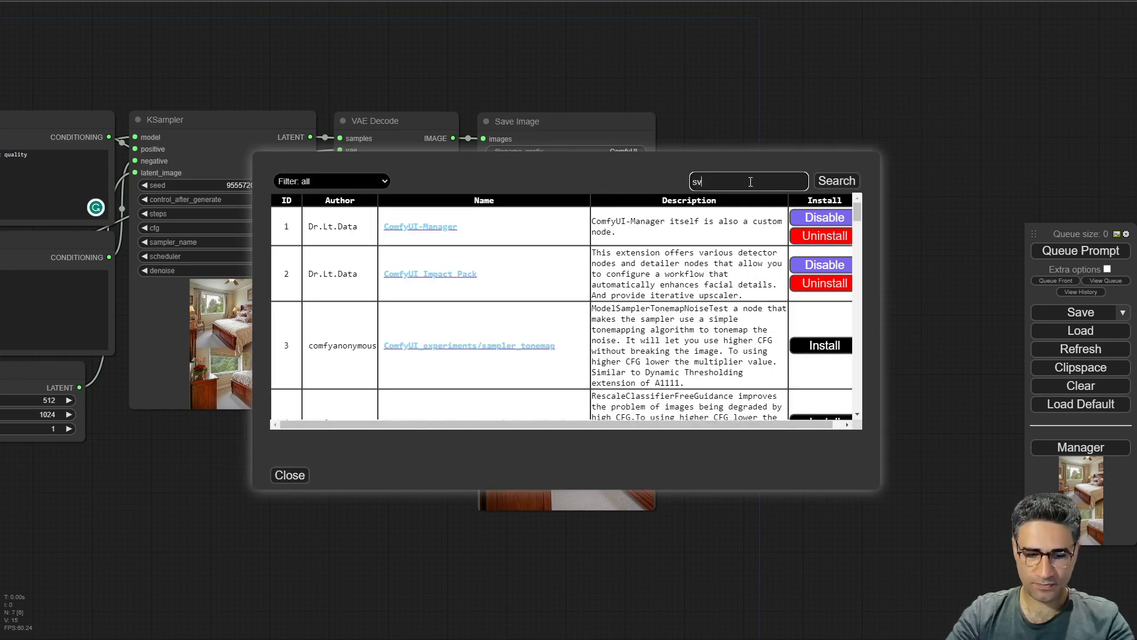
text(g)
key(Return)
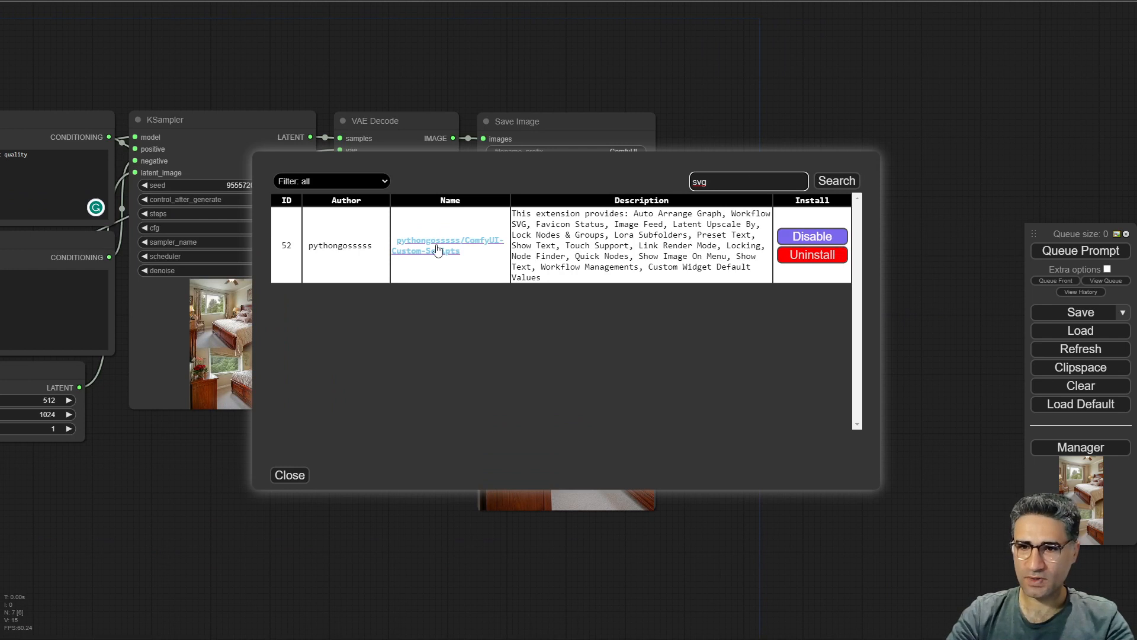
double_click(288, 244)
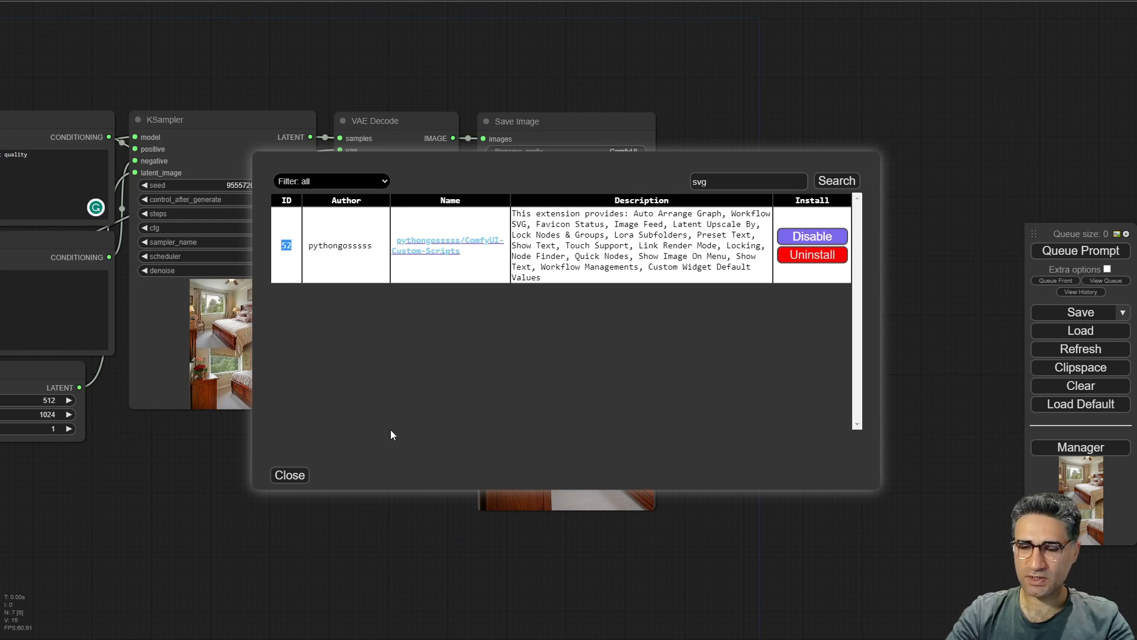
click(289, 475)
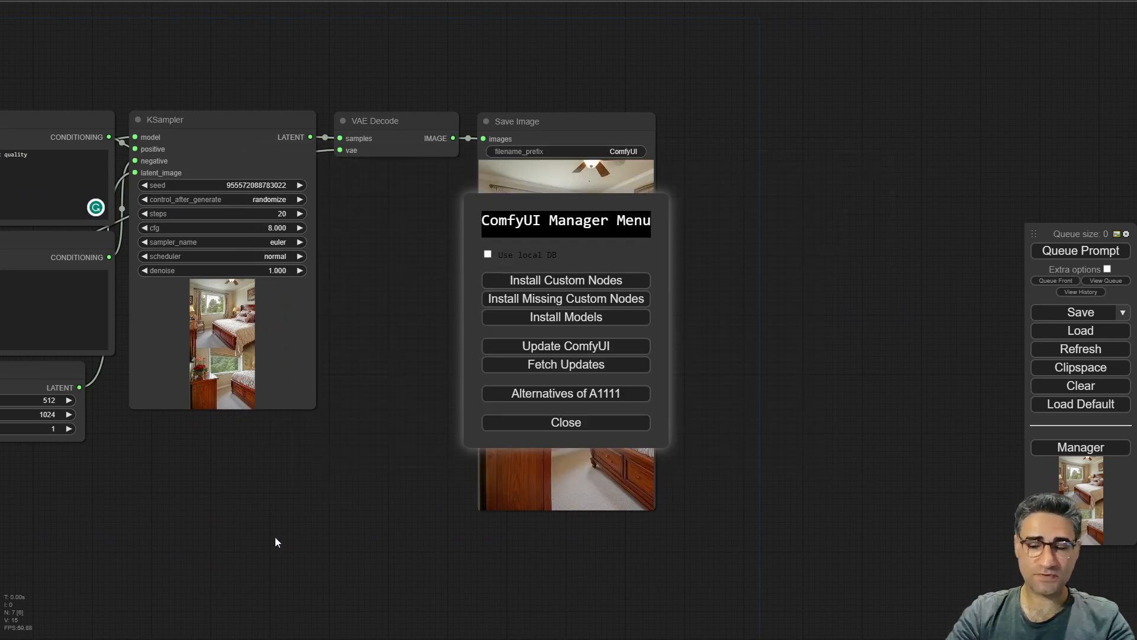
click(595, 434)
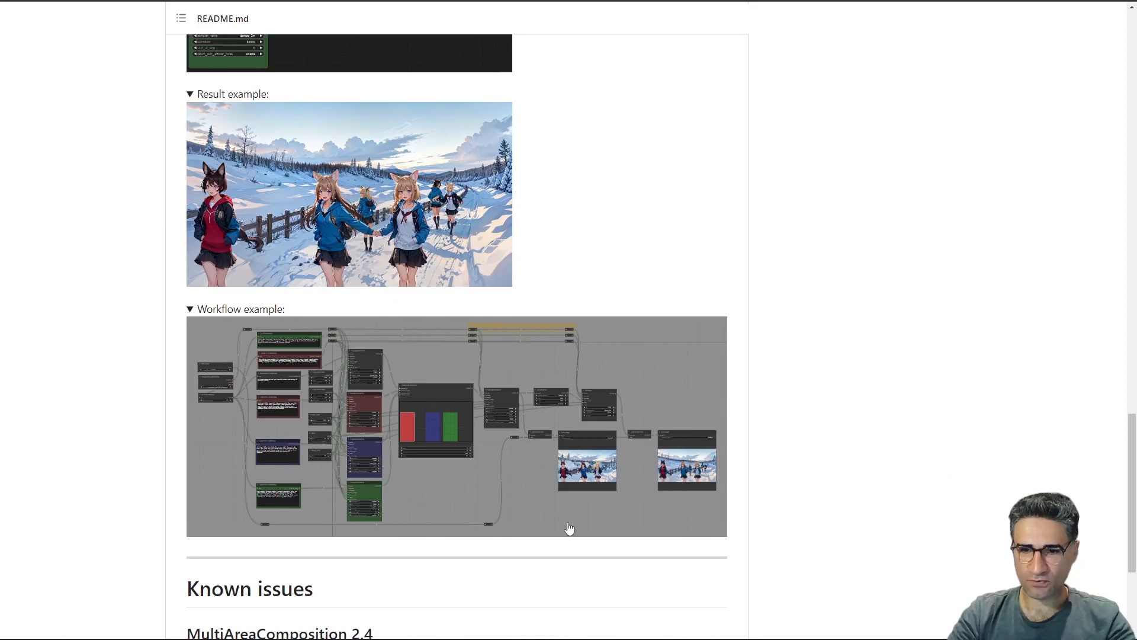
Load the README's workflow example image into ComfyUI by dropping it onto the canvas.
scroll(375, 456, up, 3)
scroll(414, 432, down, 3)
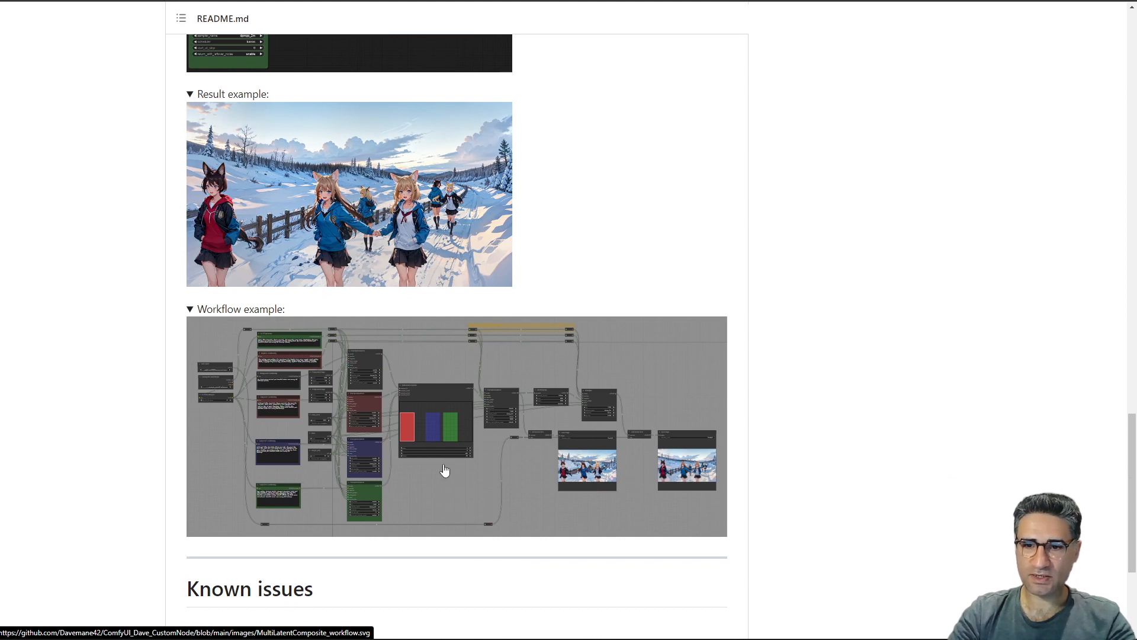
drag(445, 470, 814, 279)
Inspect the loaded workflow's nodes, zooming in on the MultiLatentComposite node.
scroll(656, 347, down, 12)
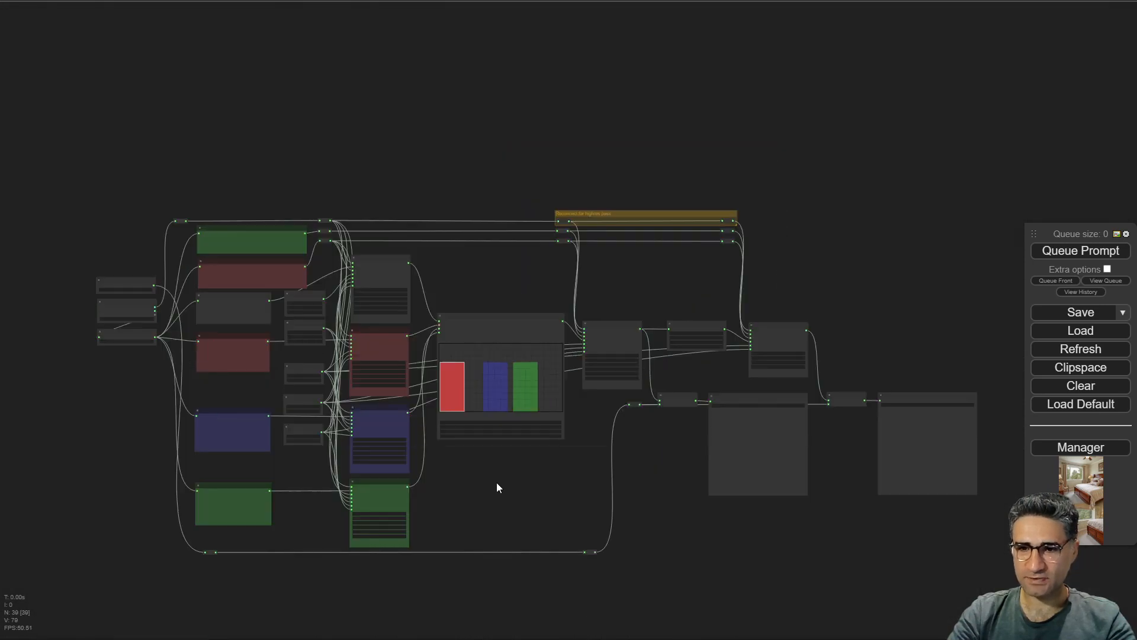
drag(458, 497, 459, 327)
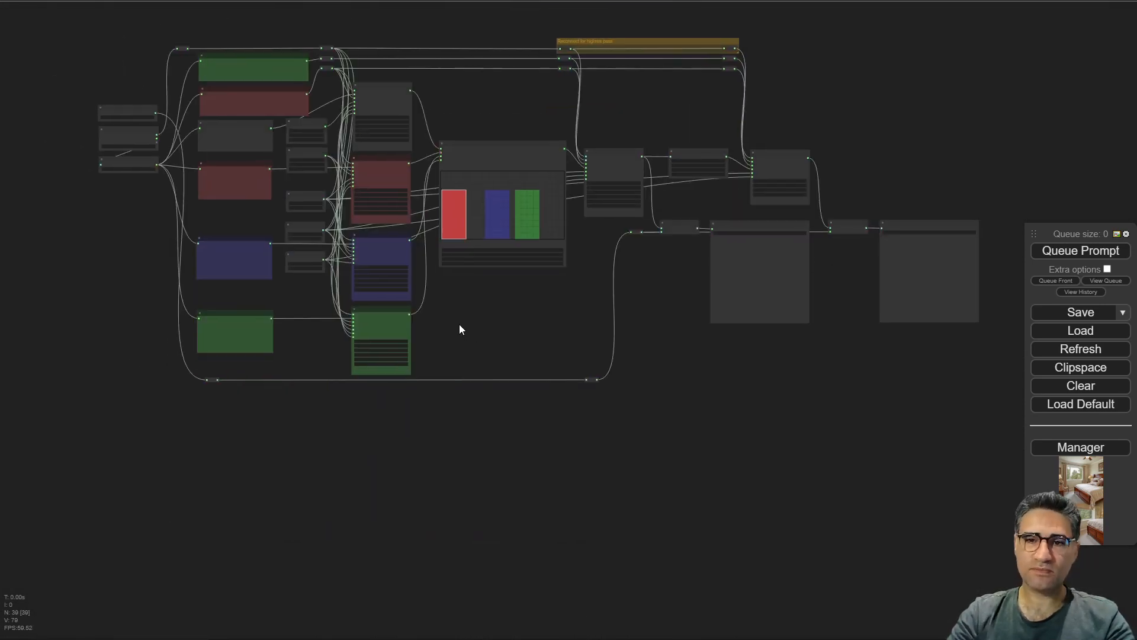
scroll(249, 199, up, 5)
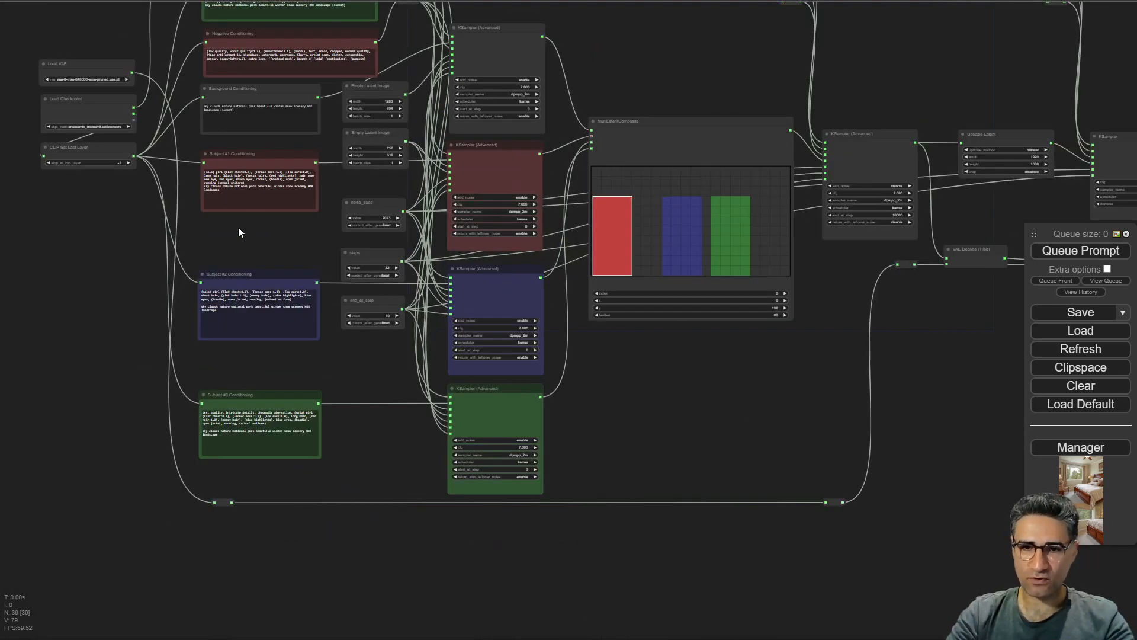
scroll(239, 226, up, 3)
drag(238, 226, 26, 212)
drag(785, 479, 459, 554)
scroll(361, 107, up, 5)
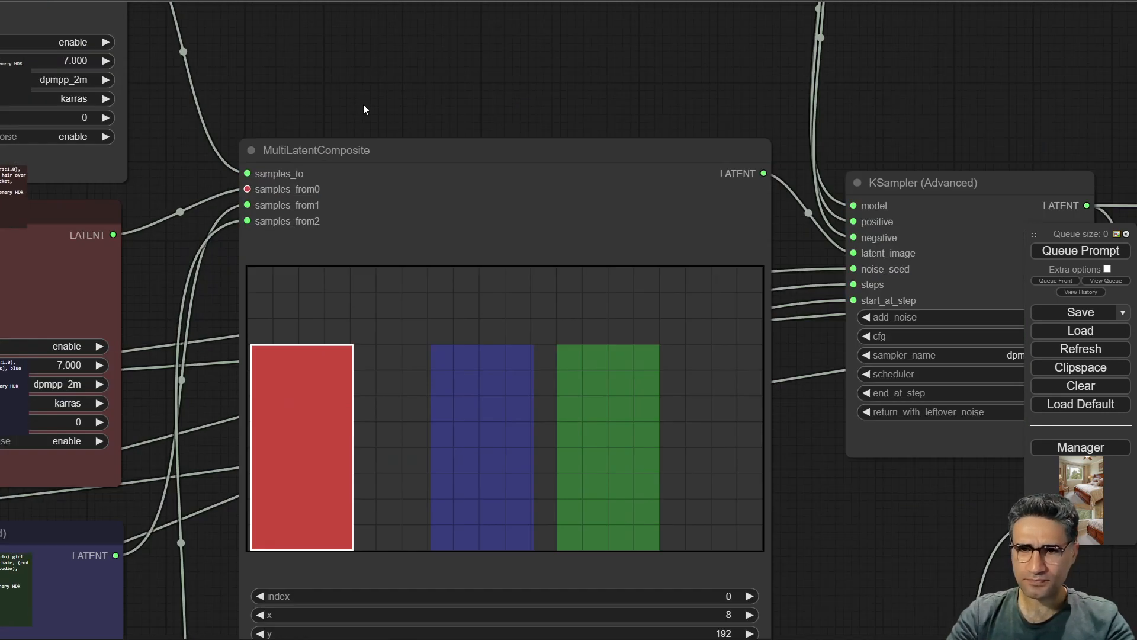
Examine the MultiLatentComposite node's area preview and its index, x, y and feather settings.
scroll(353, 106, down, 3)
scroll(330, 89, up, 4)
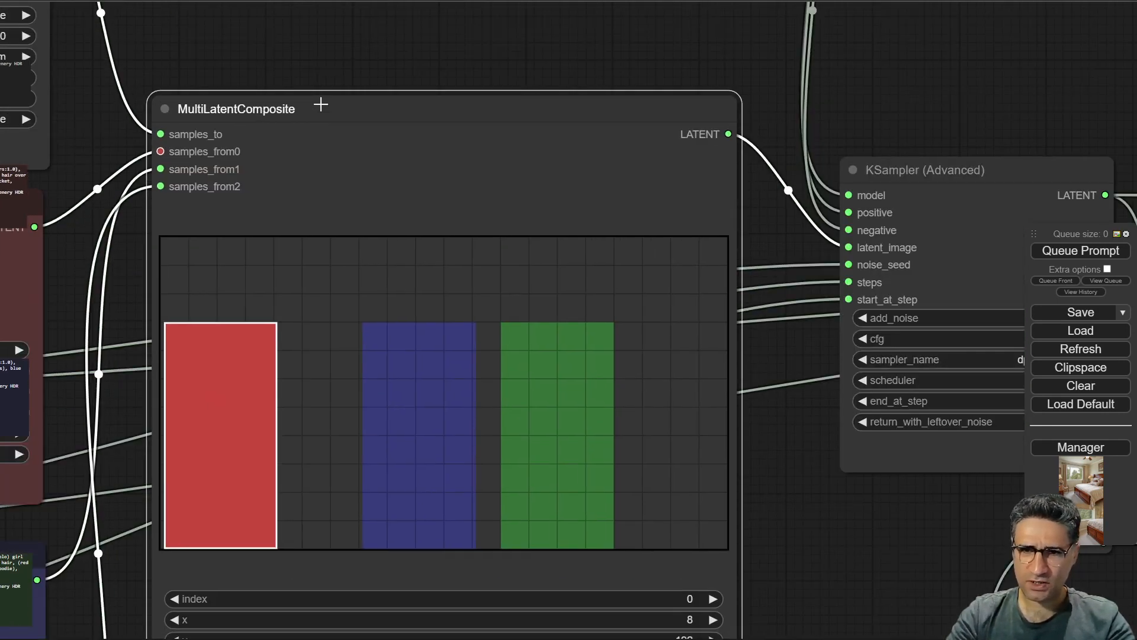
mouse_move(339, 148)
mouse_down()
mouse_move(328, 167)
mouse_move(330, 158)
mouse_up()
drag(314, 105, 300, 2)
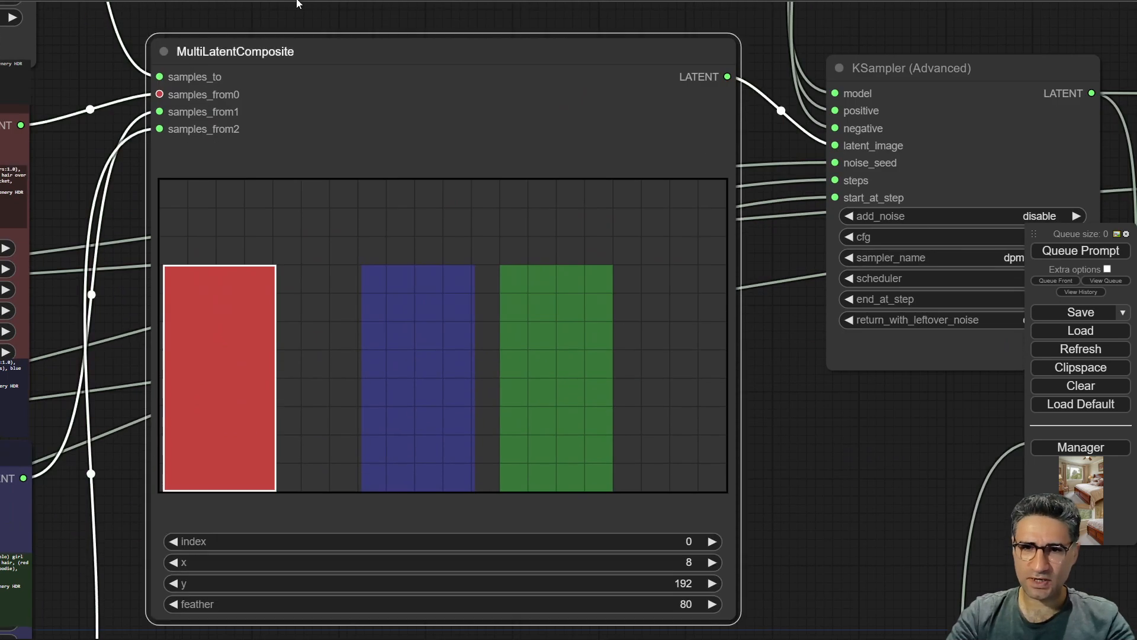
click(184, 57)
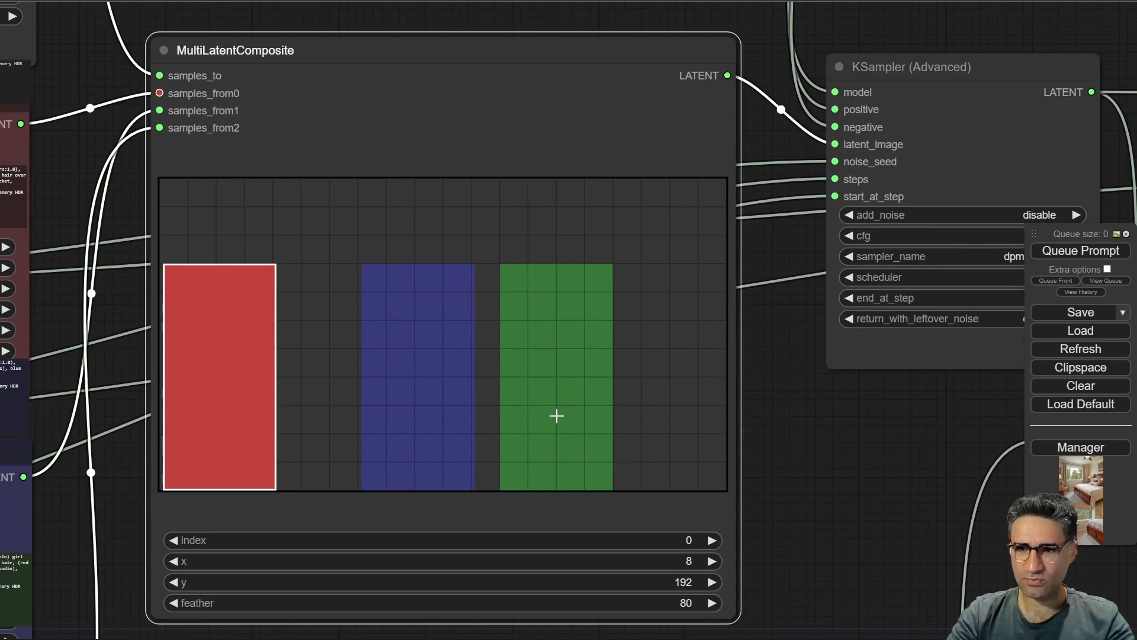
scroll(287, 355, down, 5)
drag(597, 423, 852, 358)
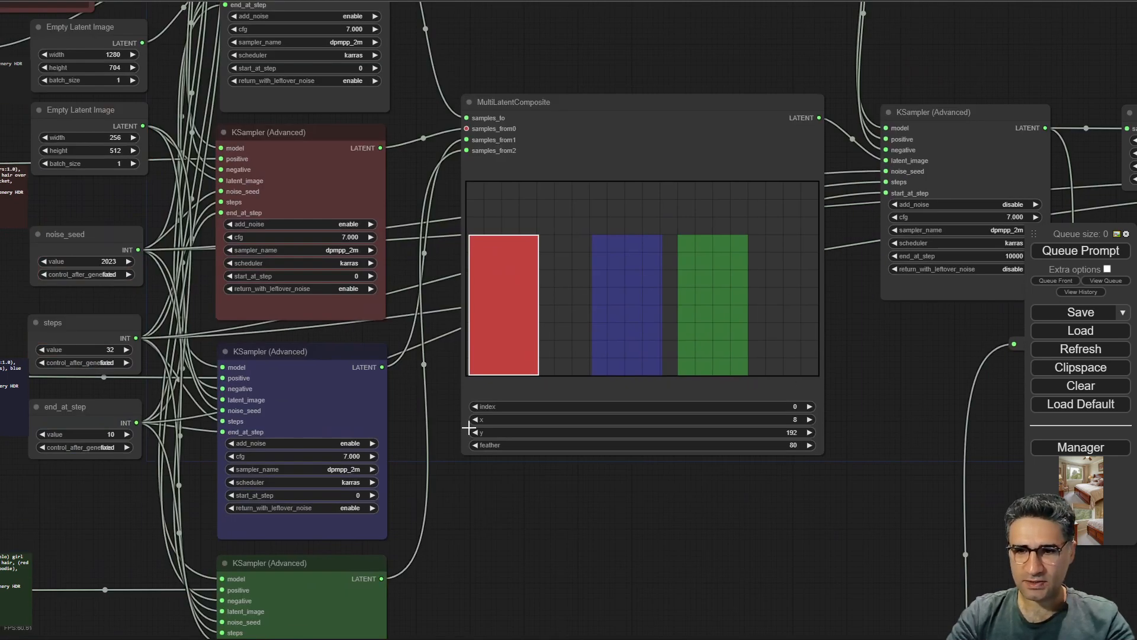
Inspect the colored KSampler (Advanced) nodes that feed latents into the MultiLatentComposite node.
scroll(464, 427, down, 3)
drag(467, 535, 506, 577)
scroll(323, 121, up, 5)
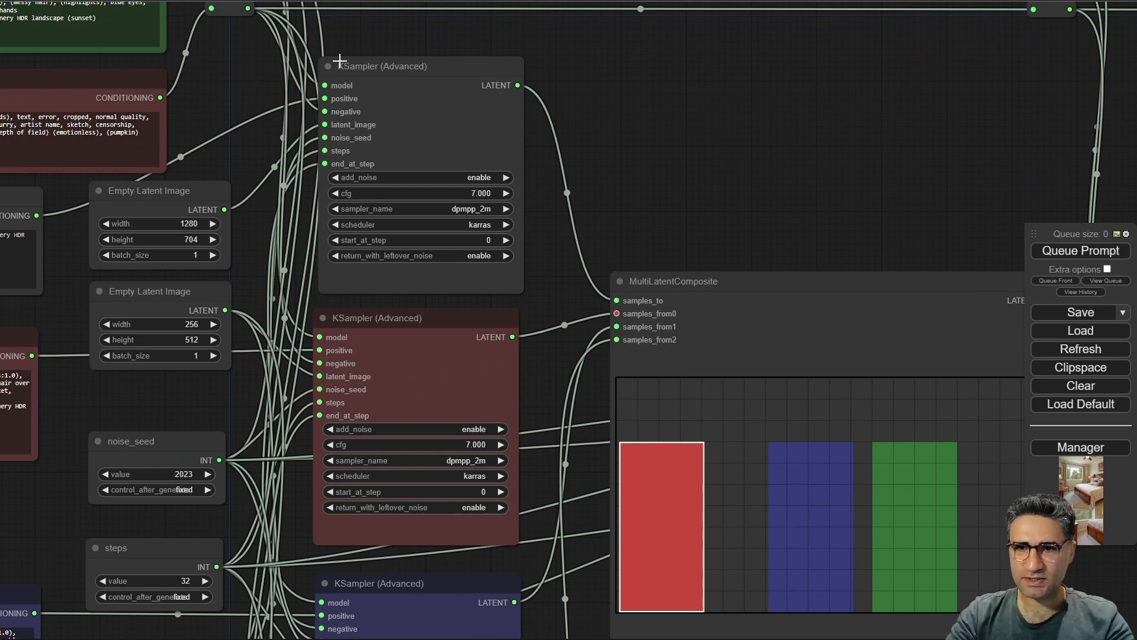
scroll(379, 71, up, 2)
click(377, 72)
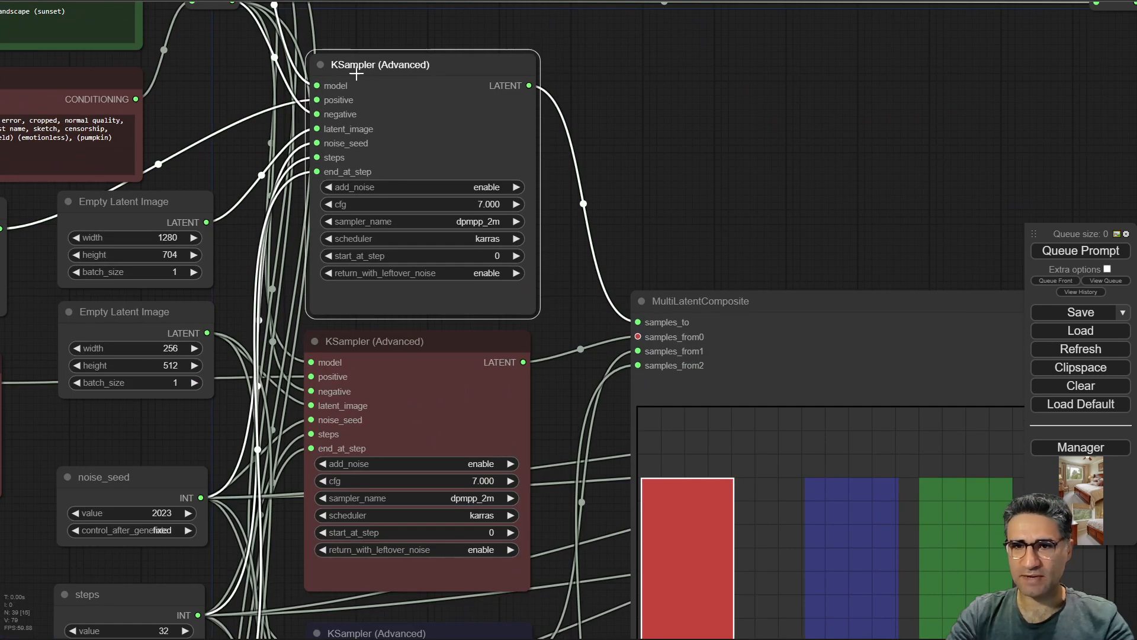
drag(697, 287, 614, 94)
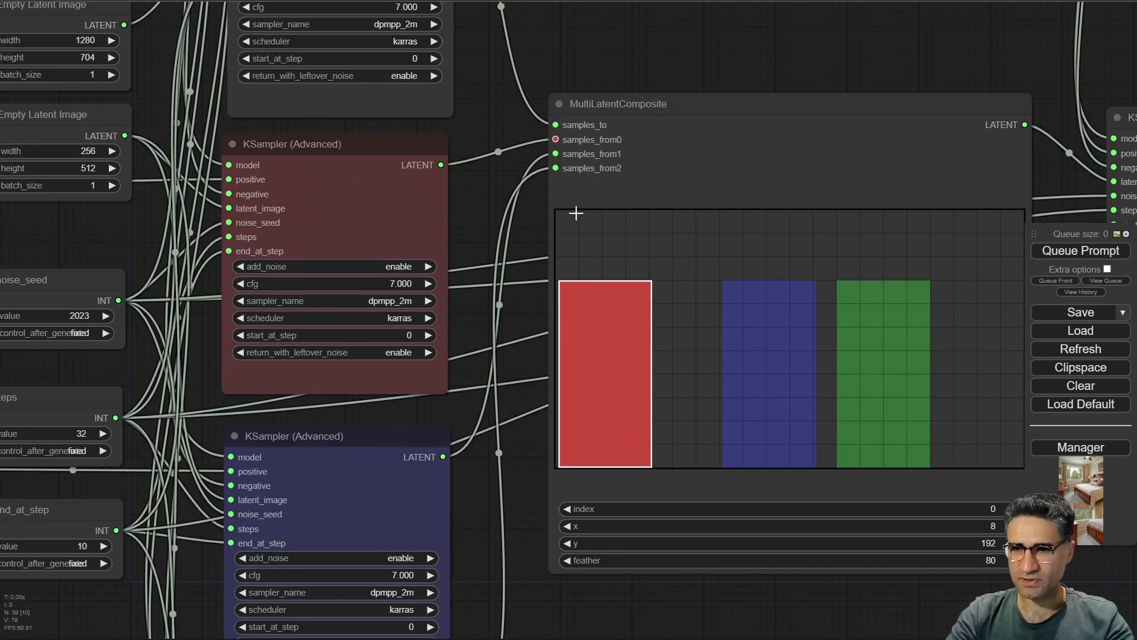
scroll(598, 367, down, 3)
click(406, 181)
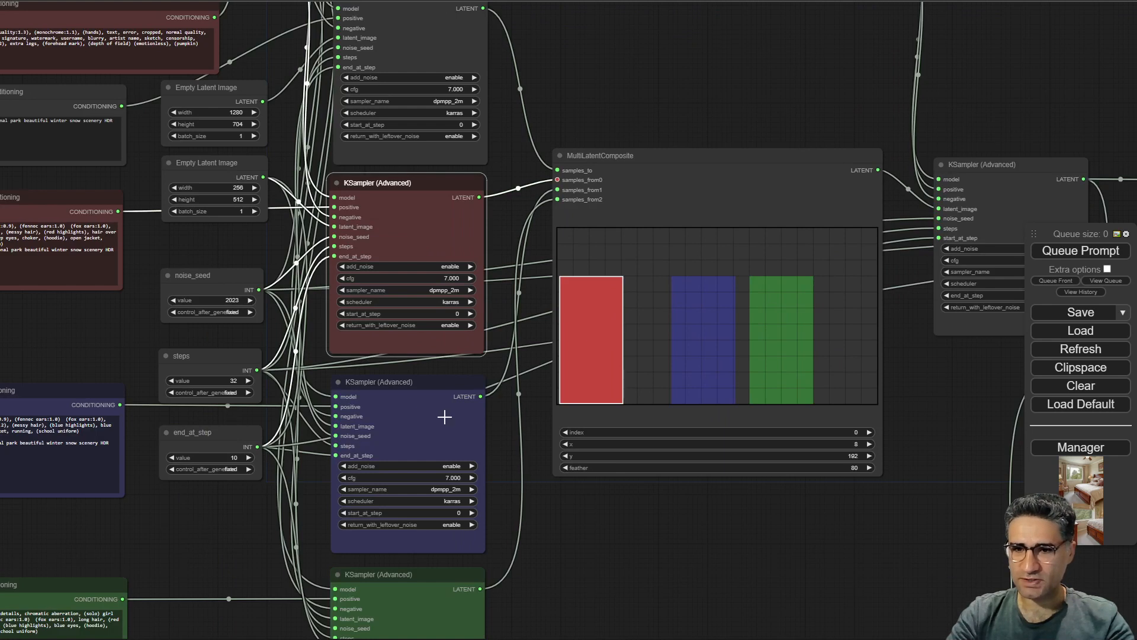
click(402, 403)
drag(657, 482, 610, 311)
click(370, 462)
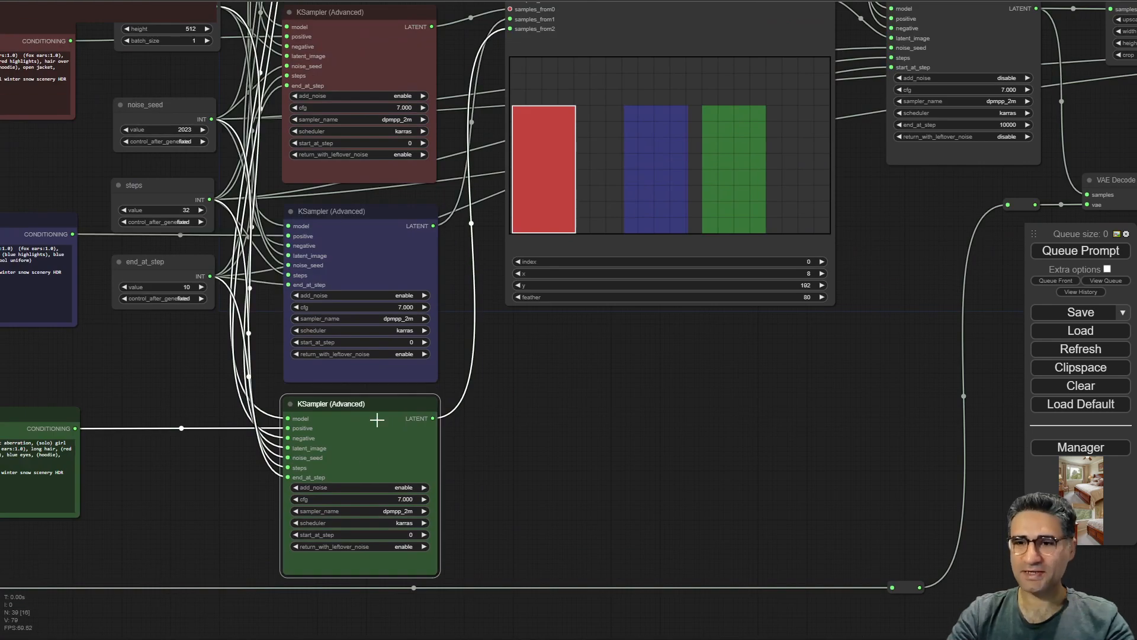
Open the MultiLatentComposite node's context menu to review its input options, then dismiss it.
click(630, 145)
right_click(639, 178)
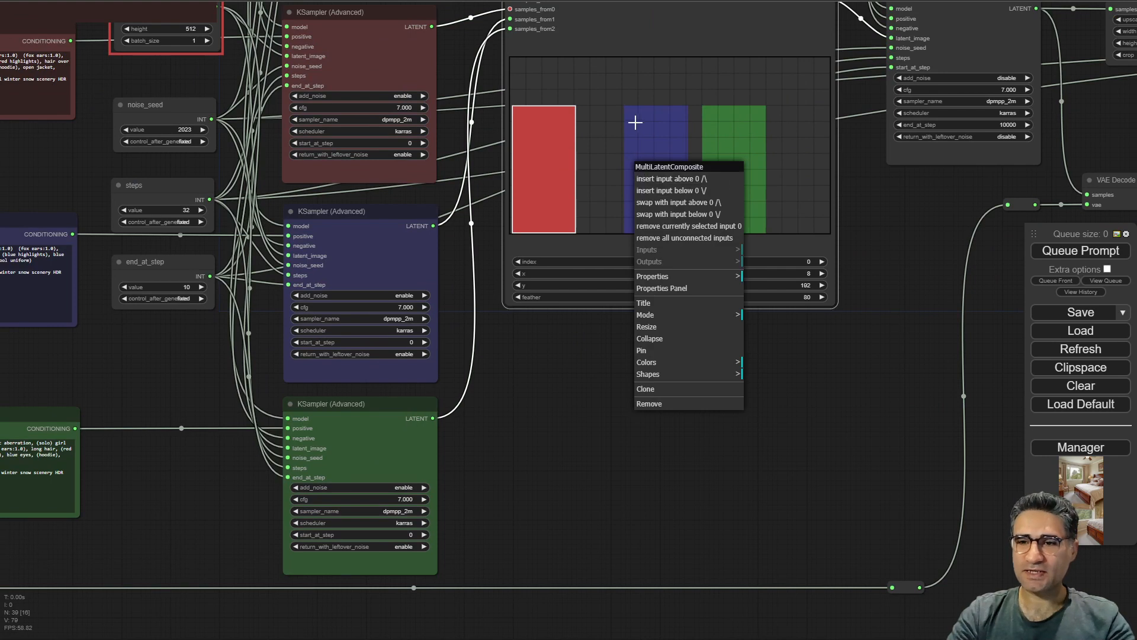
click(660, 125)
Step the composite's index through each subject to highlight the red, green and blue areas.
drag(684, 427, 668, 490)
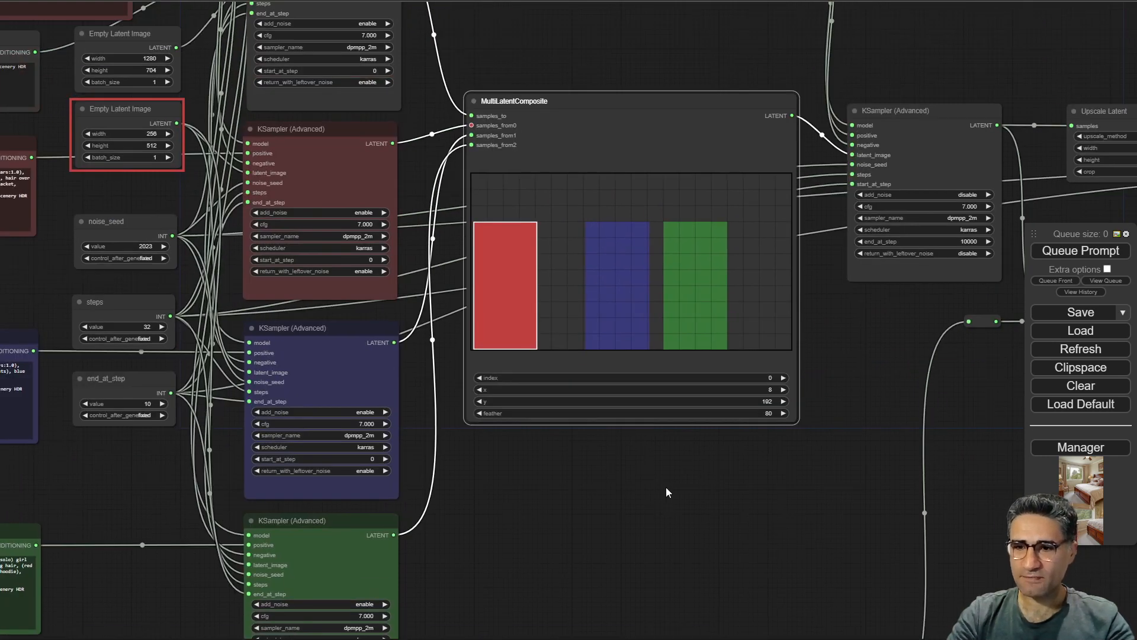
scroll(670, 486, up, 3)
click(812, 353)
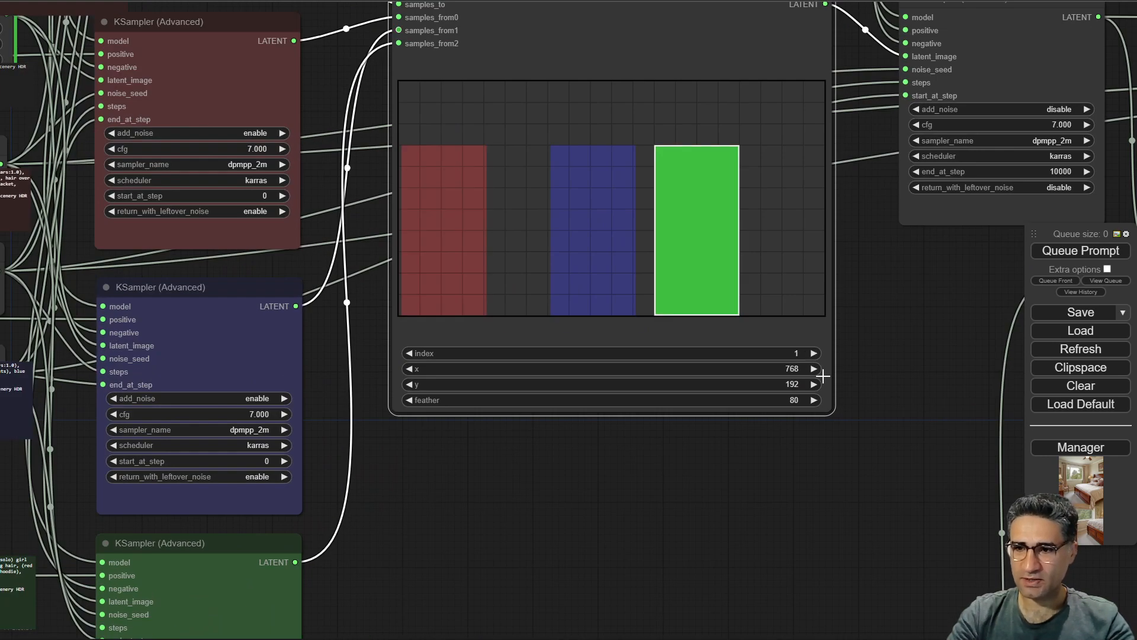
click(811, 353)
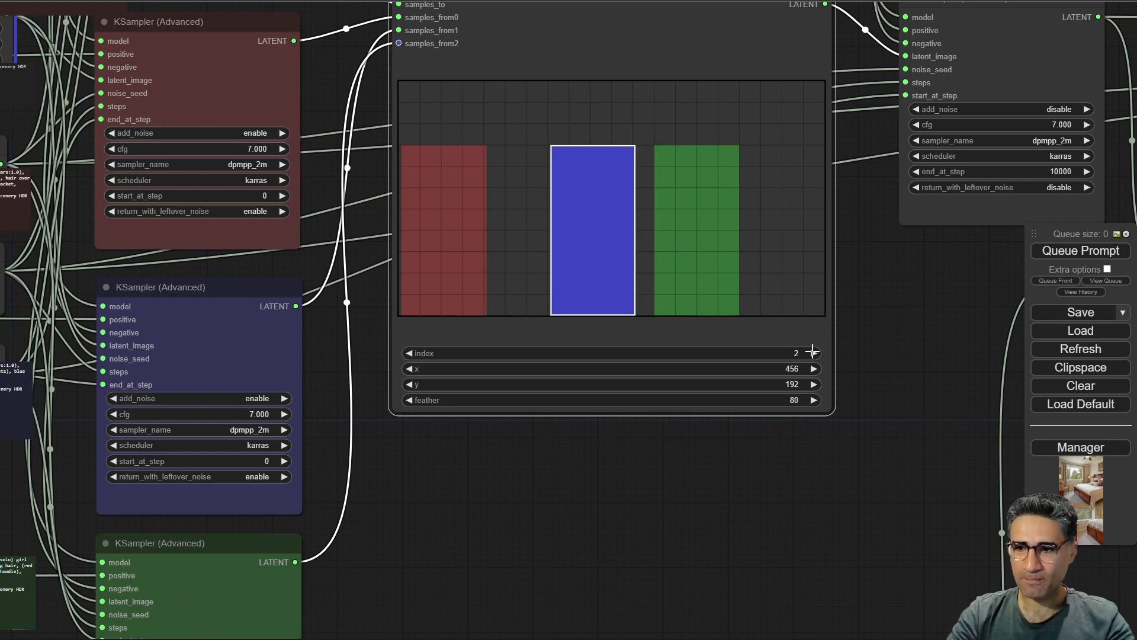
click(409, 353)
click(410, 353)
scroll(592, 539, down, 5)
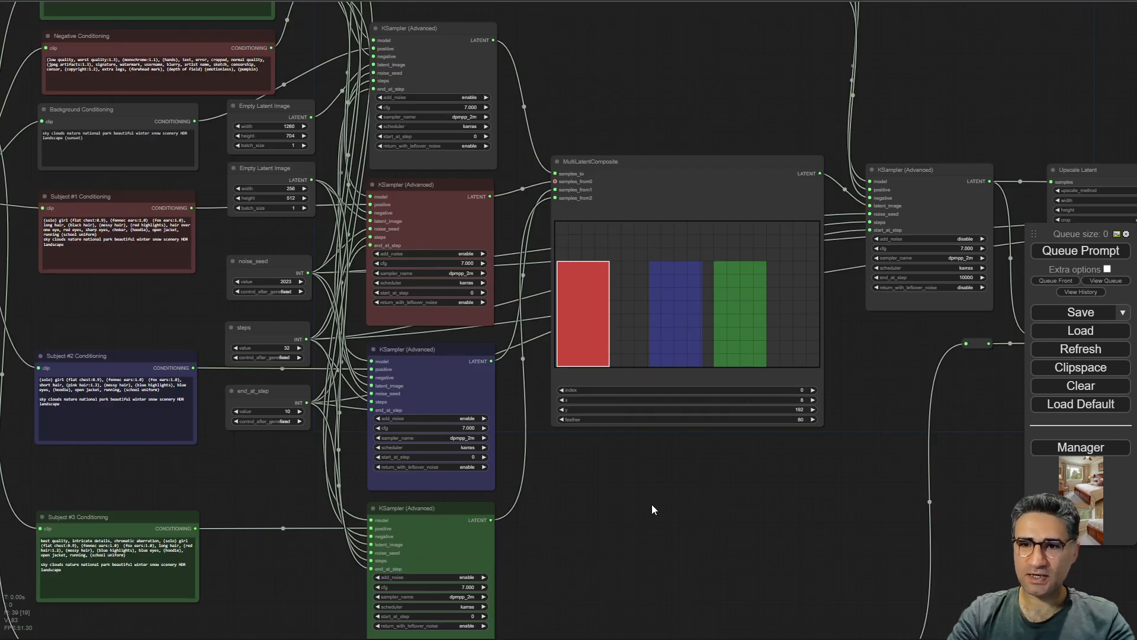
click(812, 390)
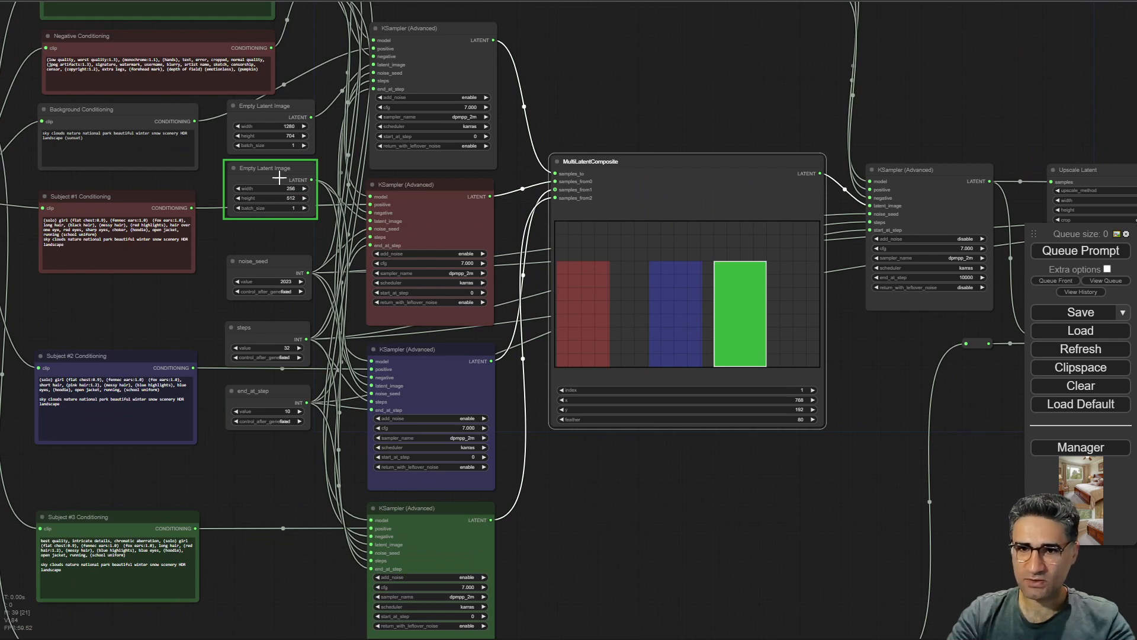
Zoom in to examine the 256 by 512 Empty Latent Image node used for the subjects.
scroll(718, 309, up, 2)
scroll(148, 143, up, 8)
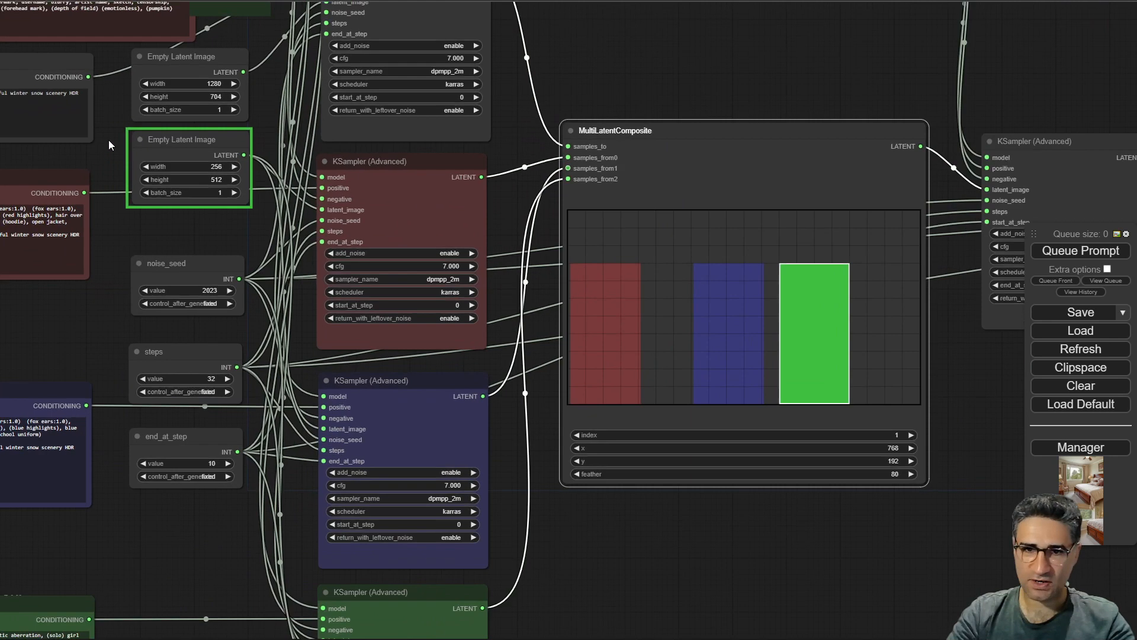
mouse_move(219, 140)
mouse_down()
mouse_move(236, 130)
mouse_move(197, 147)
mouse_up()
scroll(265, 183, down, 4)
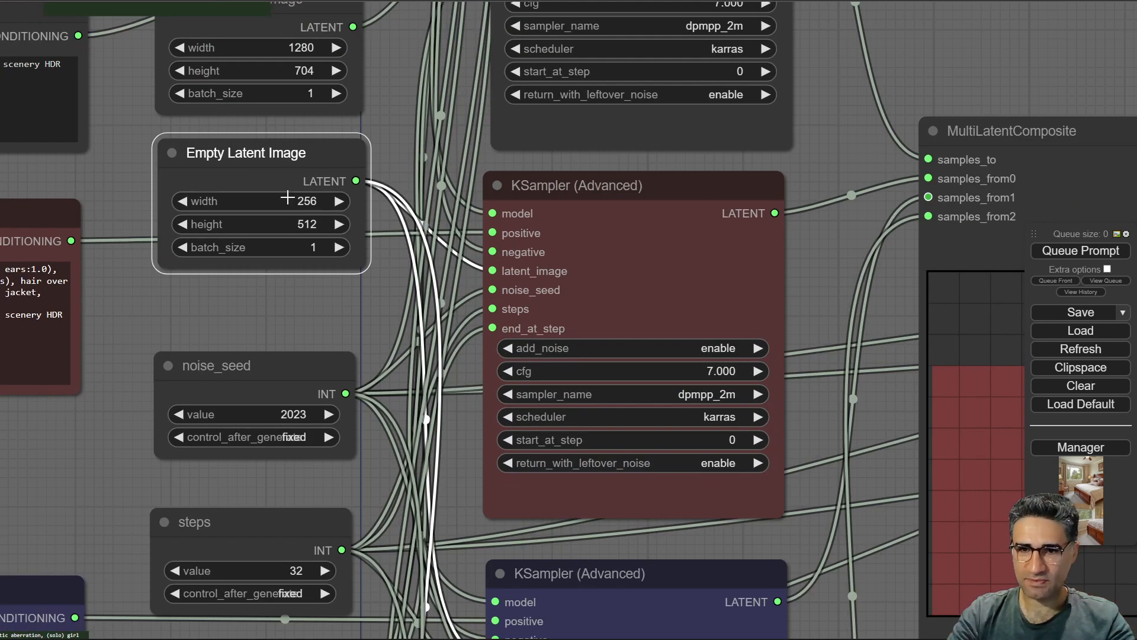
scroll(280, 202, up, 8)
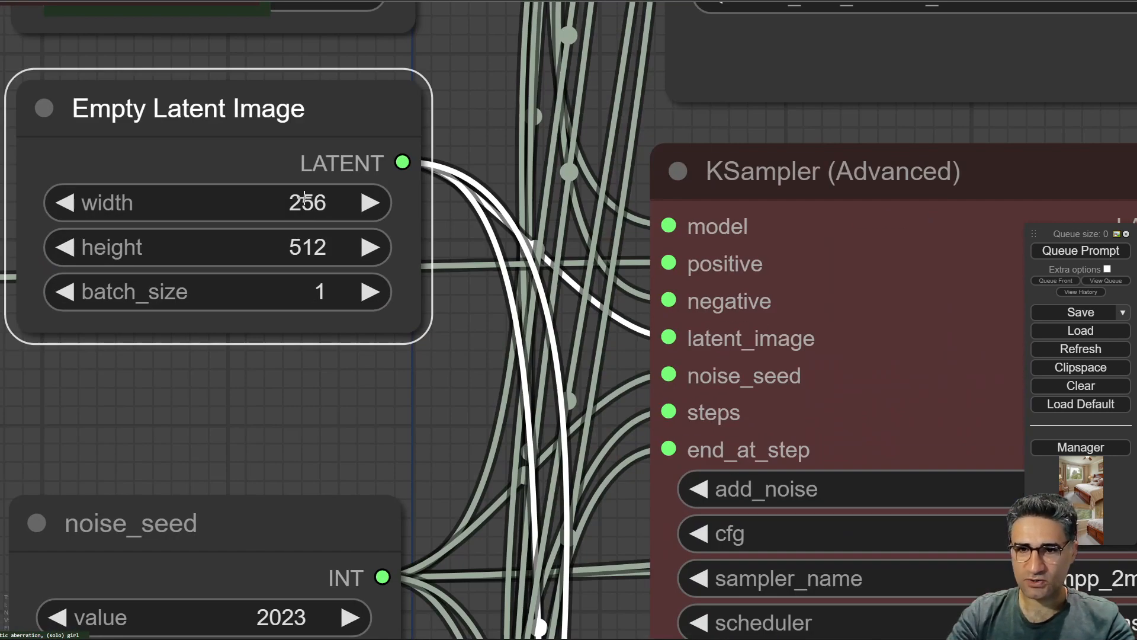
scroll(274, 255, down, 6)
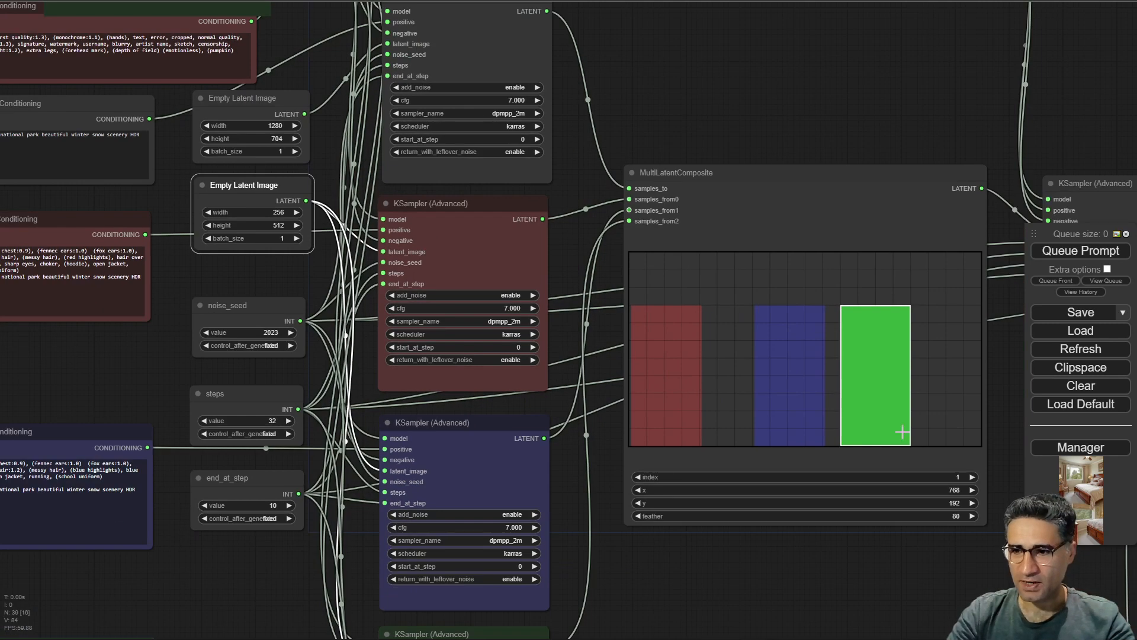
Switch the composite's index between subjects and examine its samples_from inputs up close.
click(636, 477)
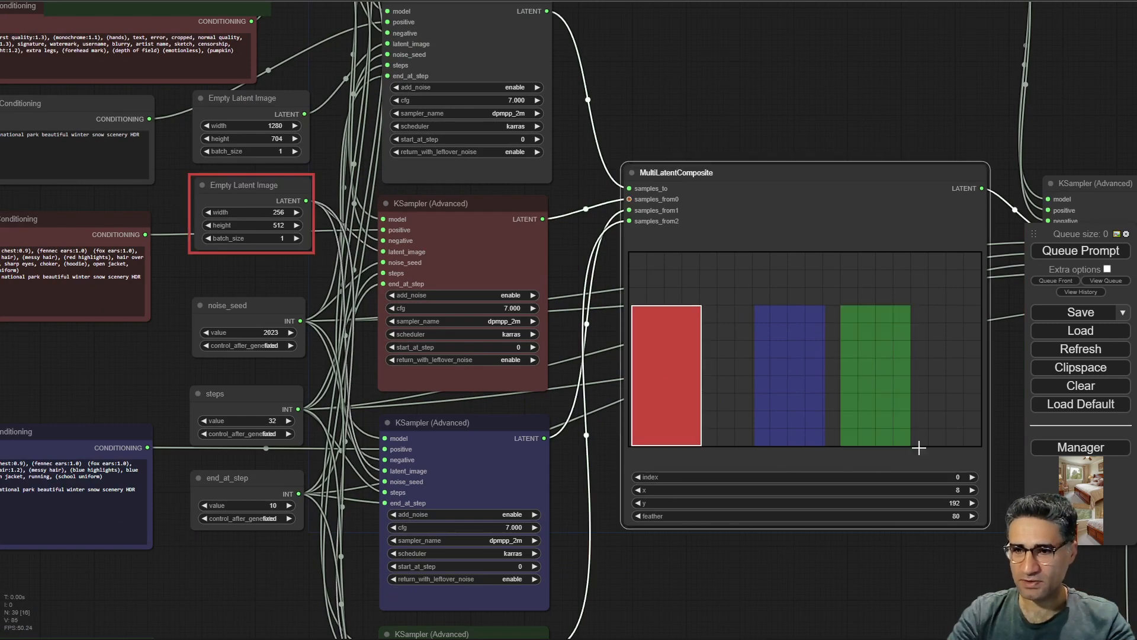
click(972, 477)
click(972, 477)
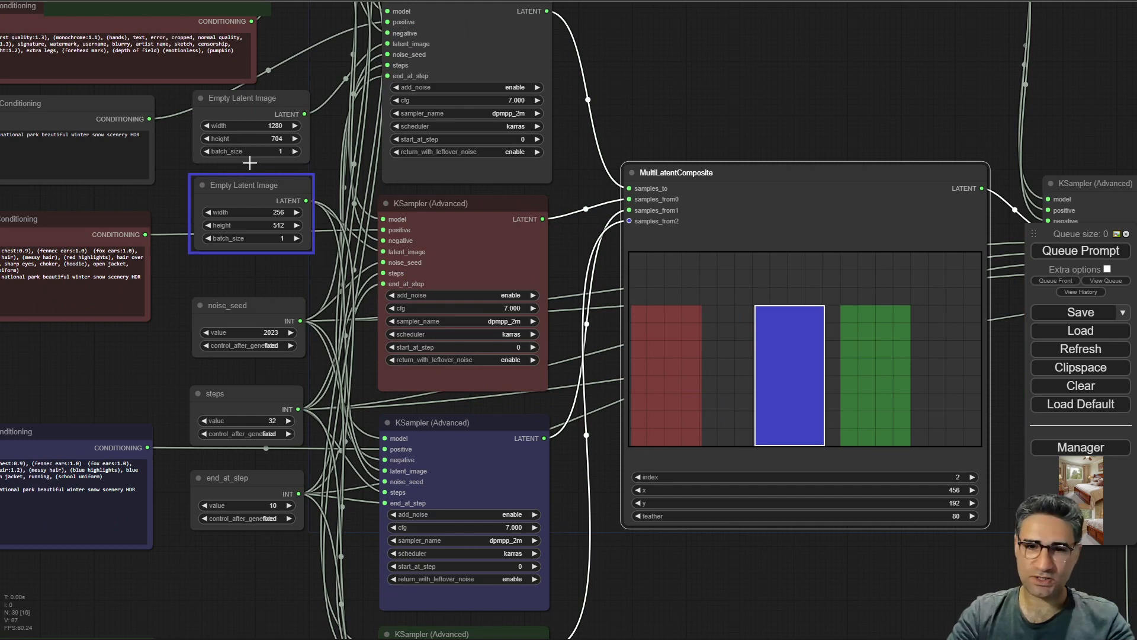
drag(777, 591, 718, 526)
scroll(588, 156, up, 5)
scroll(589, 156, up, 5)
scroll(557, 173, down, 4)
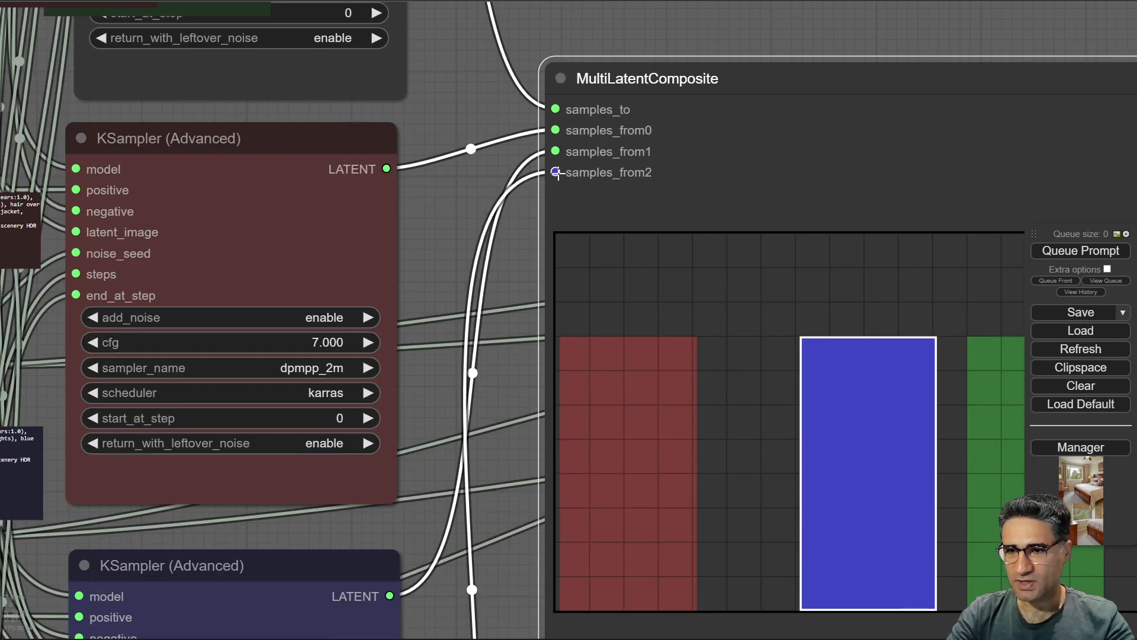
scroll(742, 271, down, 4)
drag(541, 228, 459, 179)
scroll(893, 495, up, 6)
drag(226, 28, 311, 396)
scroll(356, 261, up, 8)
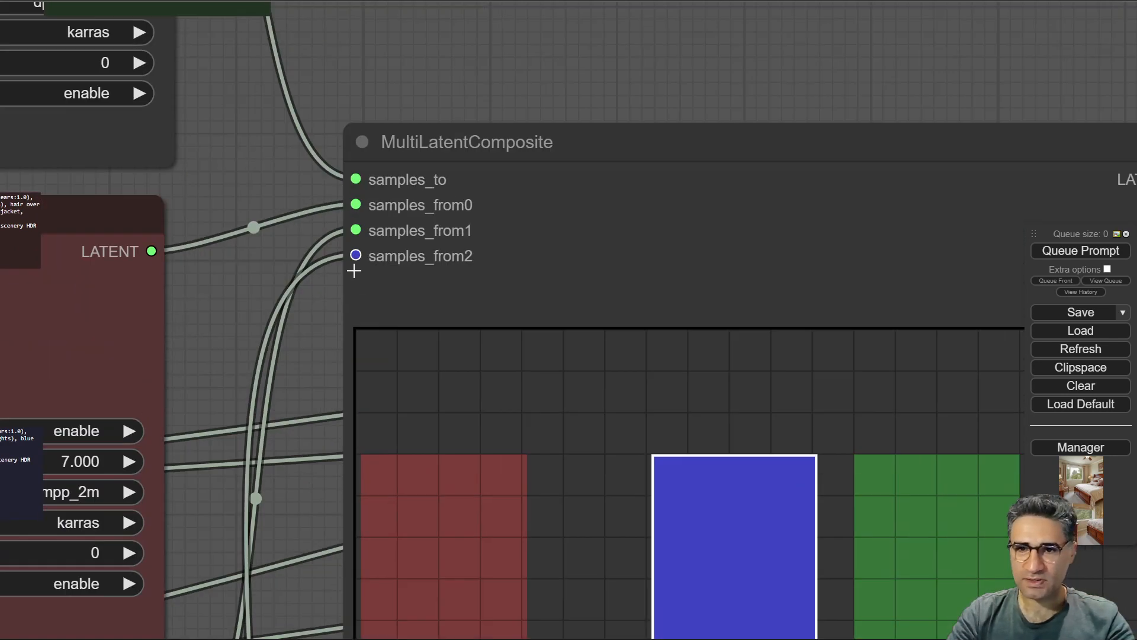
scroll(357, 253, down, 8)
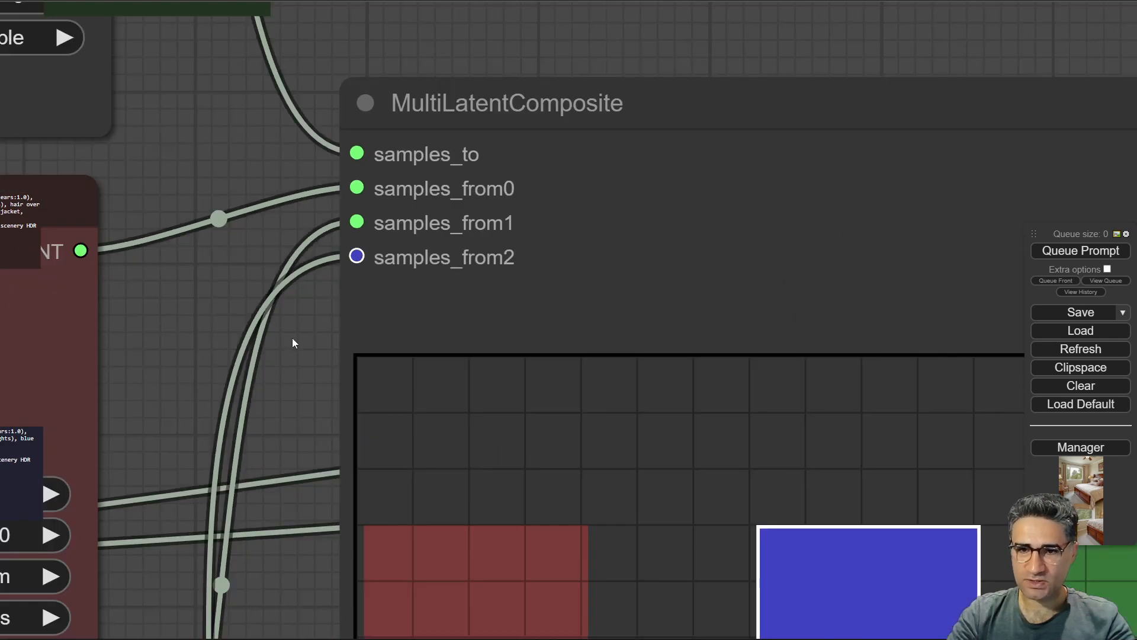
Trace the links from each subject's KSampler to the MultiLatentComposite inputs around the canvas.
drag(308, 341, 429, 105)
scroll(430, 105, down, 7)
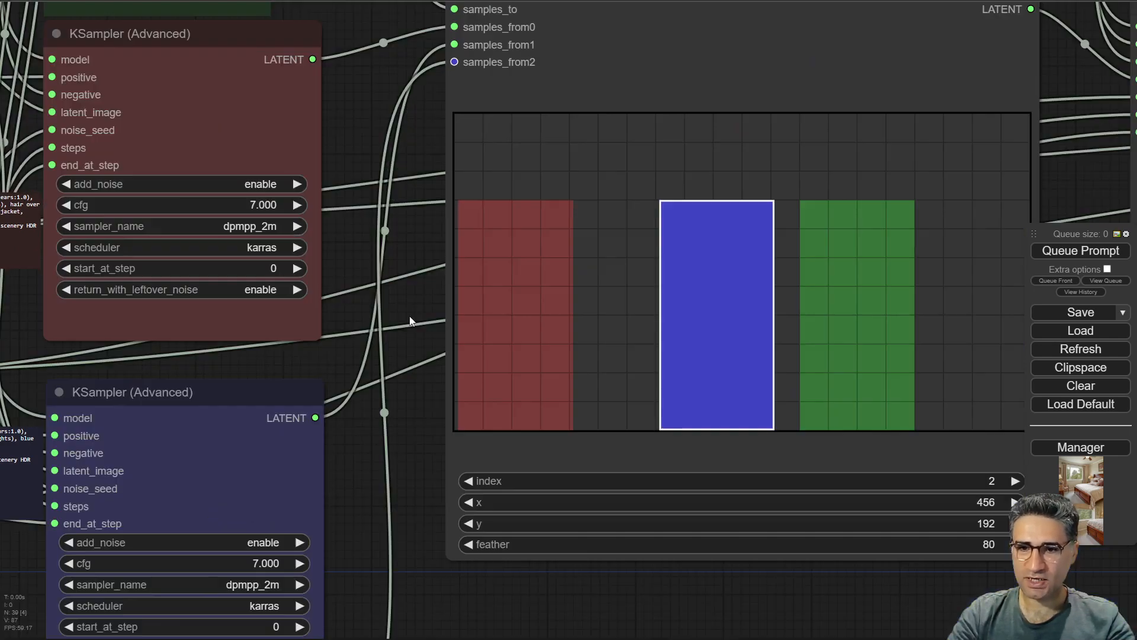
drag(421, 437, 456, 180)
scroll(457, 181, down, 4)
drag(354, 381, 337, 385)
drag(528, 425, 437, 533)
scroll(441, 527, down, 3)
drag(415, 472, 495, 422)
scroll(433, 496, up, 4)
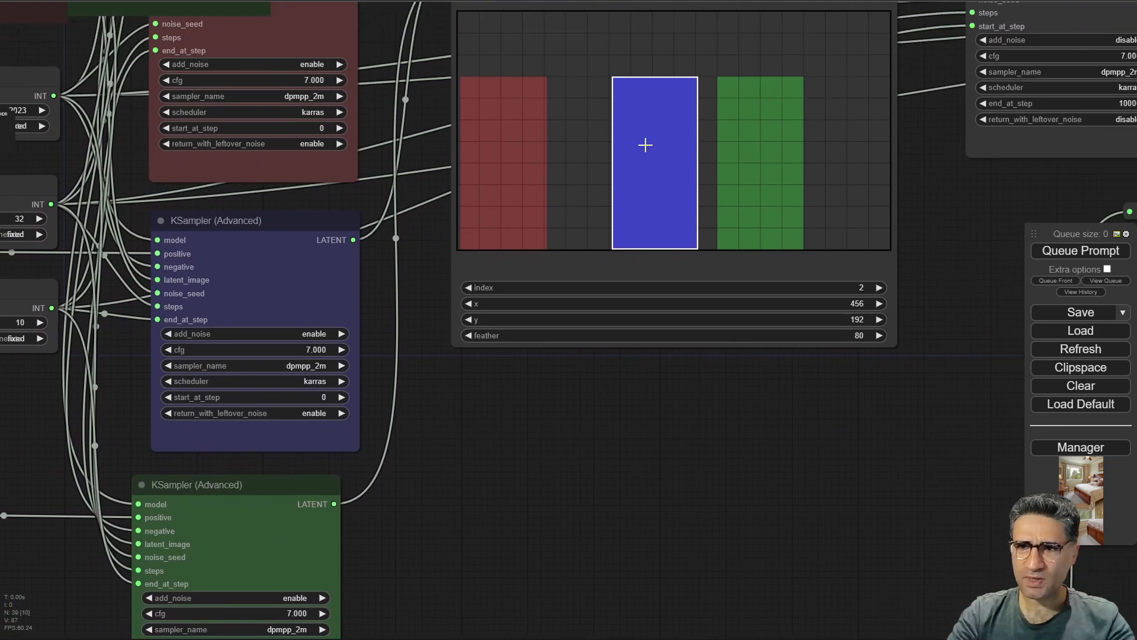
drag(525, 468, 459, 639)
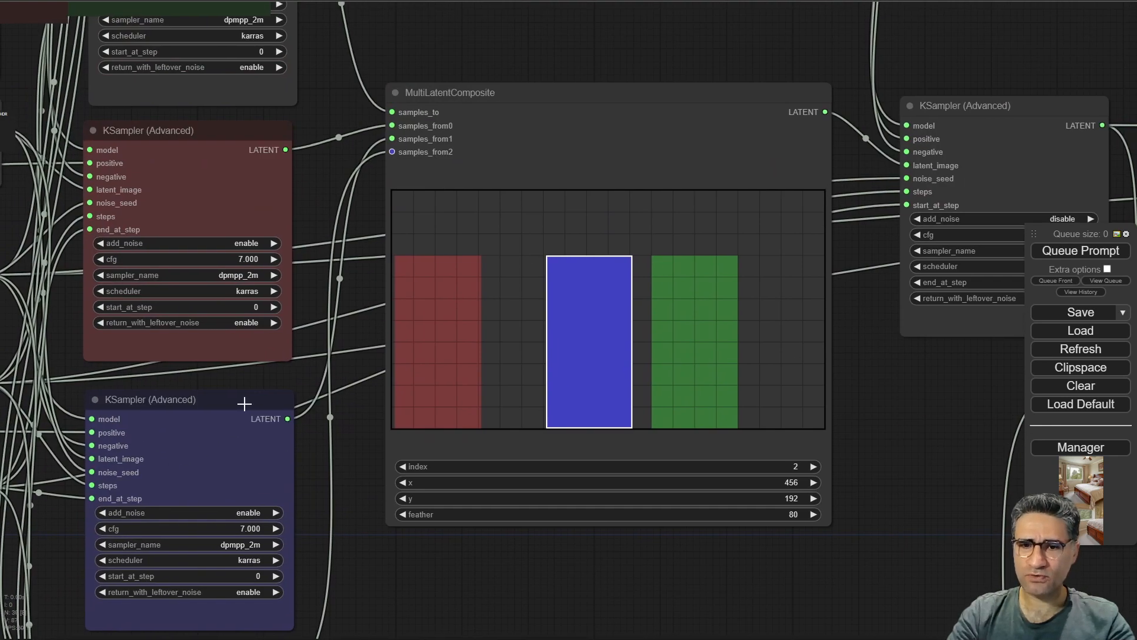
drag(244, 403, 213, 378)
drag(343, 638, 417, 370)
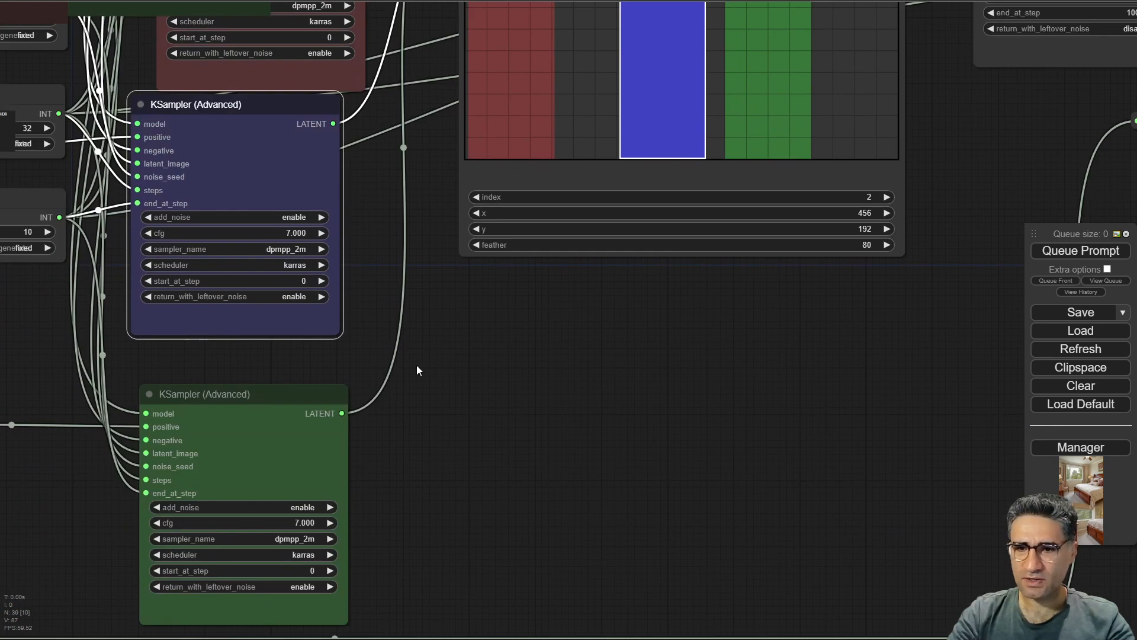
mouse_move(261, 397)
mouse_down()
mouse_move(272, 375)
mouse_move(287, 389)
mouse_move(276, 394)
mouse_up()
drag(634, 370, 606, 527)
drag(298, 259, 319, 270)
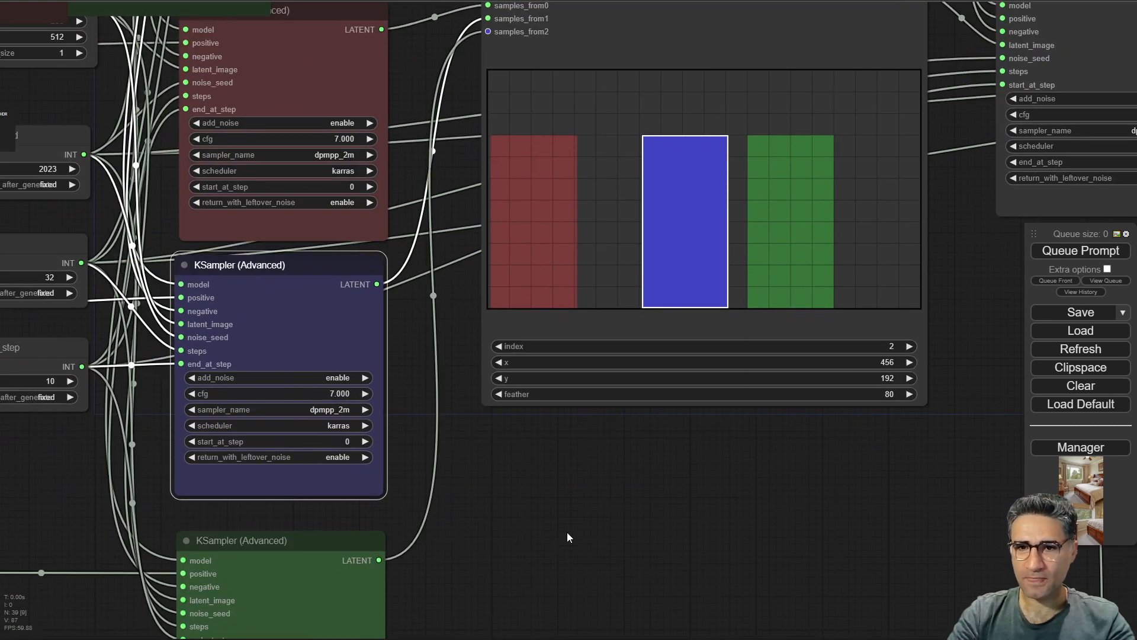
drag(571, 539, 565, 574)
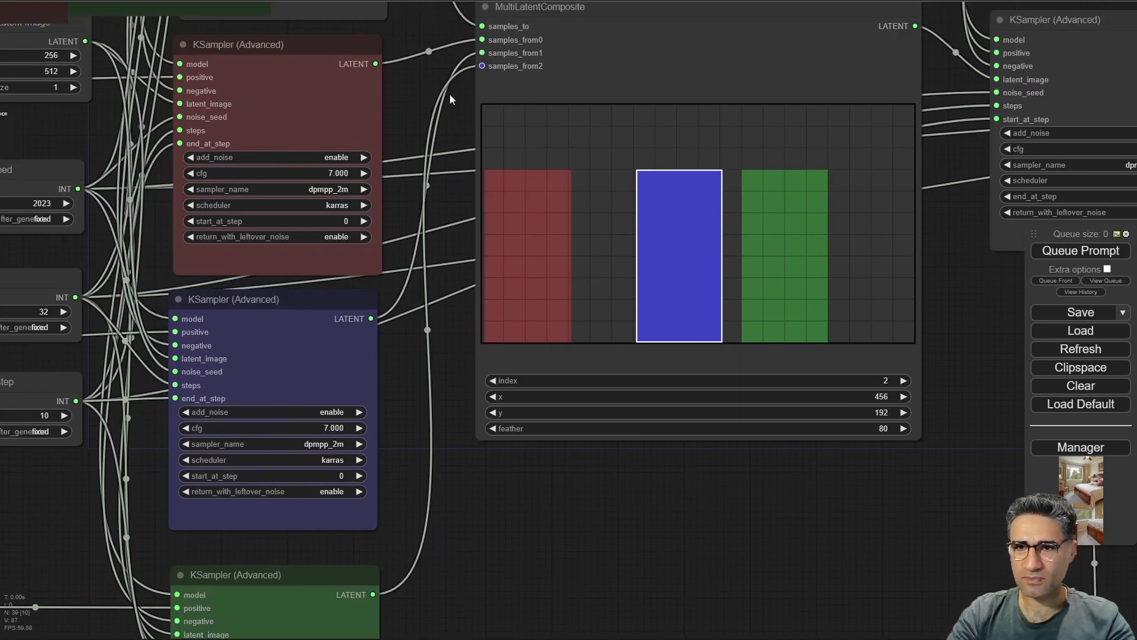
drag(435, 68, 465, 279)
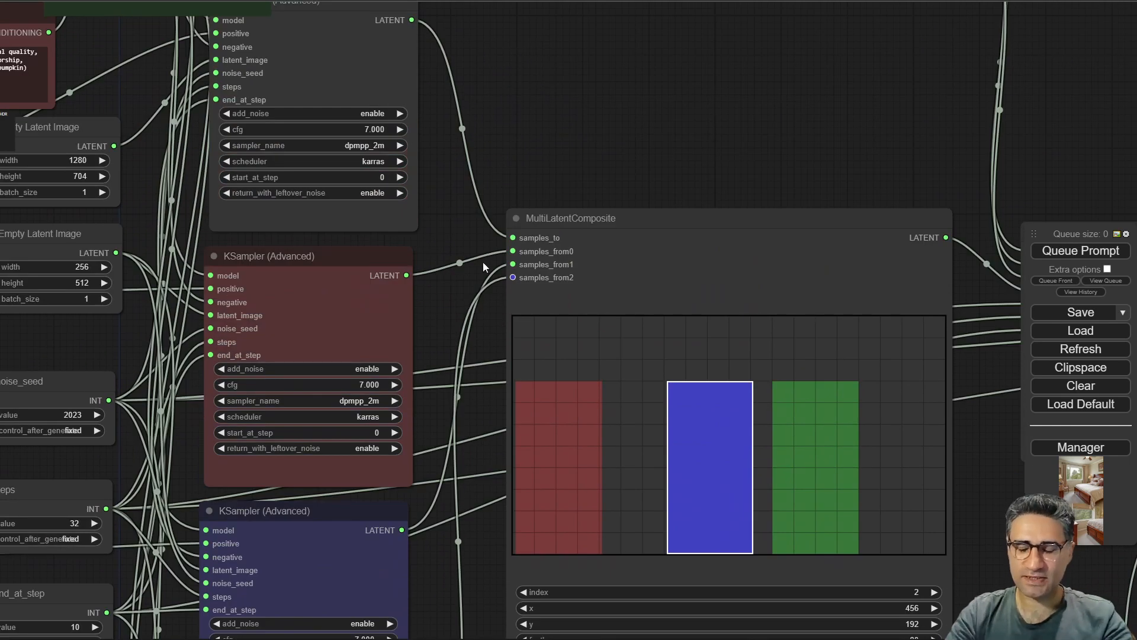
scroll(539, 177, down, 4)
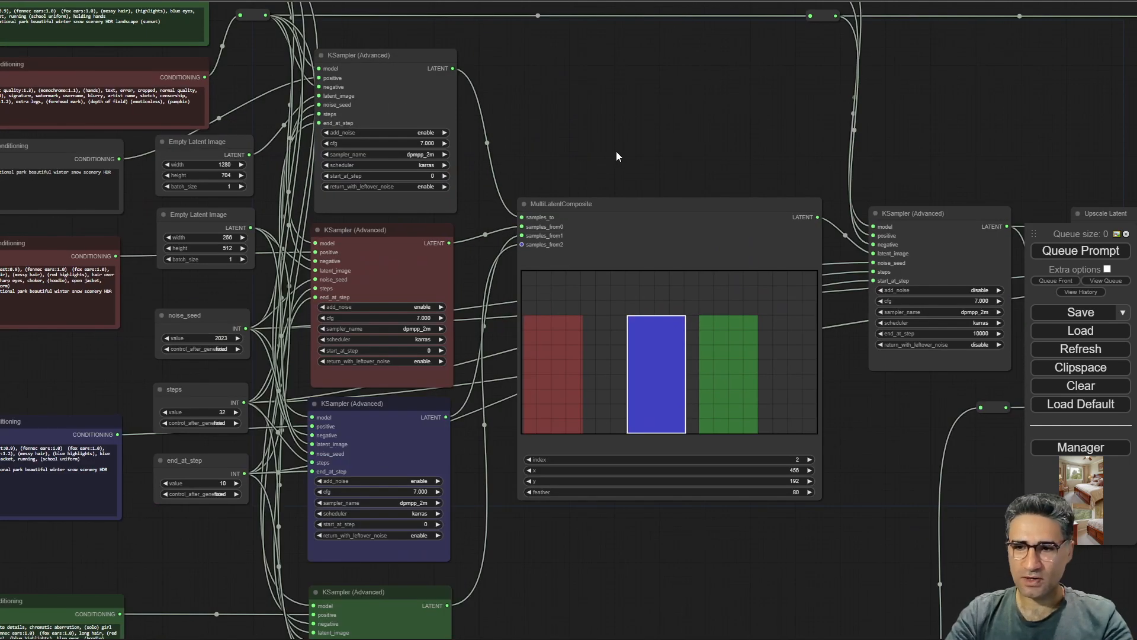
Examine the Load VAE, Load Checkpoint and CLIP Set Last Layer nodes at the workflow's start.
drag(56, 343, 386, 555)
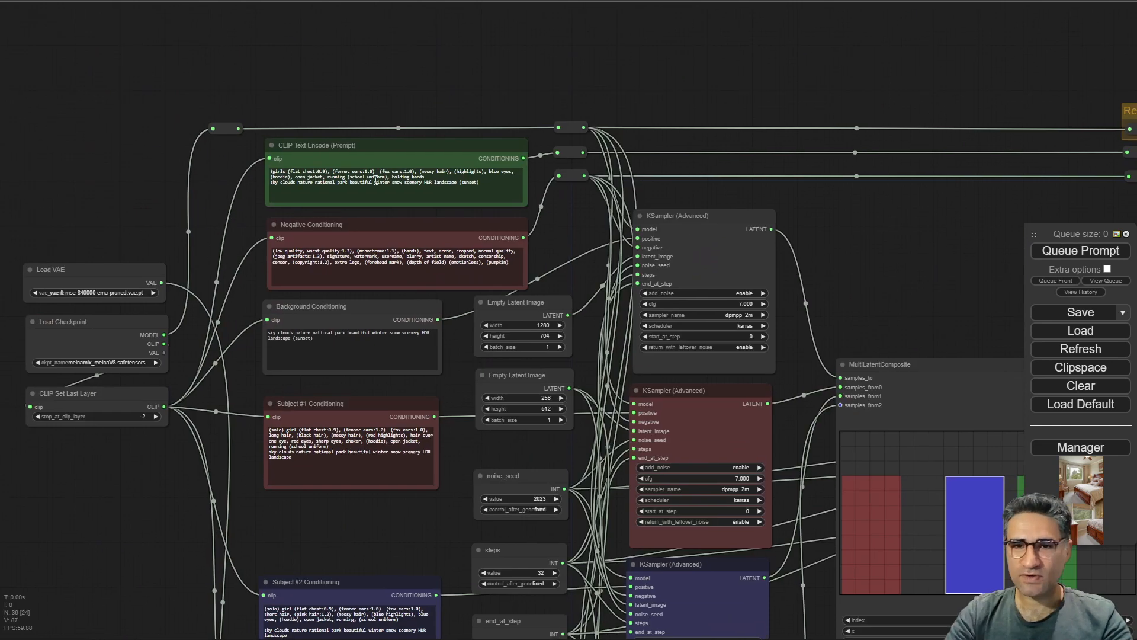
scroll(190, 194, up, 3)
drag(159, 228, 516, 84)
scroll(320, 314, up, 6)
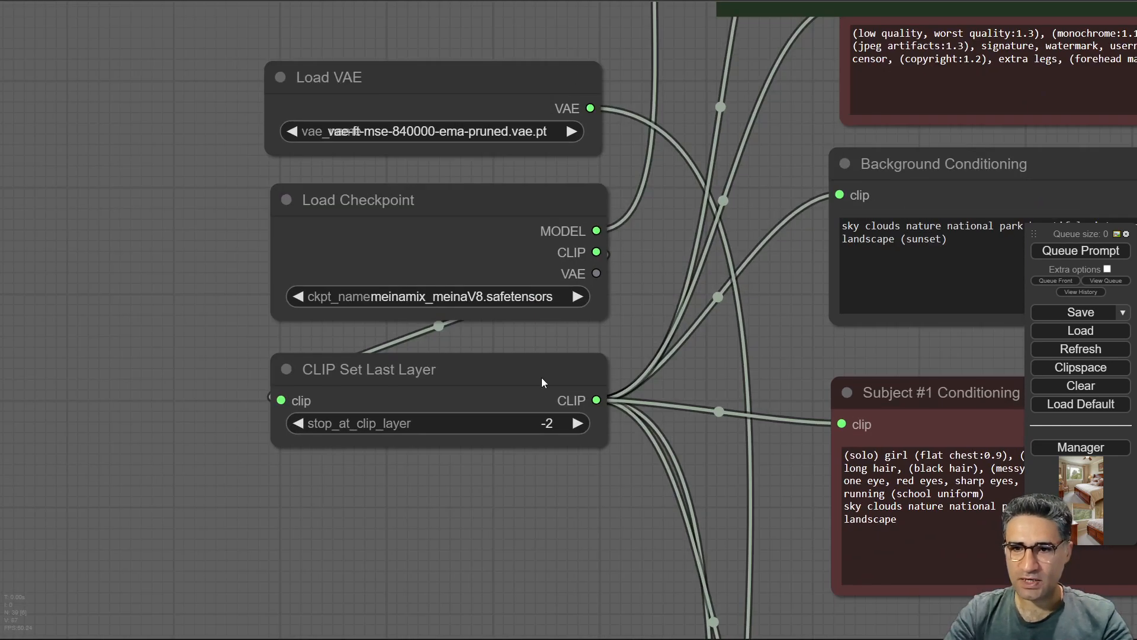
drag(442, 524, 407, 556)
scroll(308, 212, up, 4)
click(364, 256)
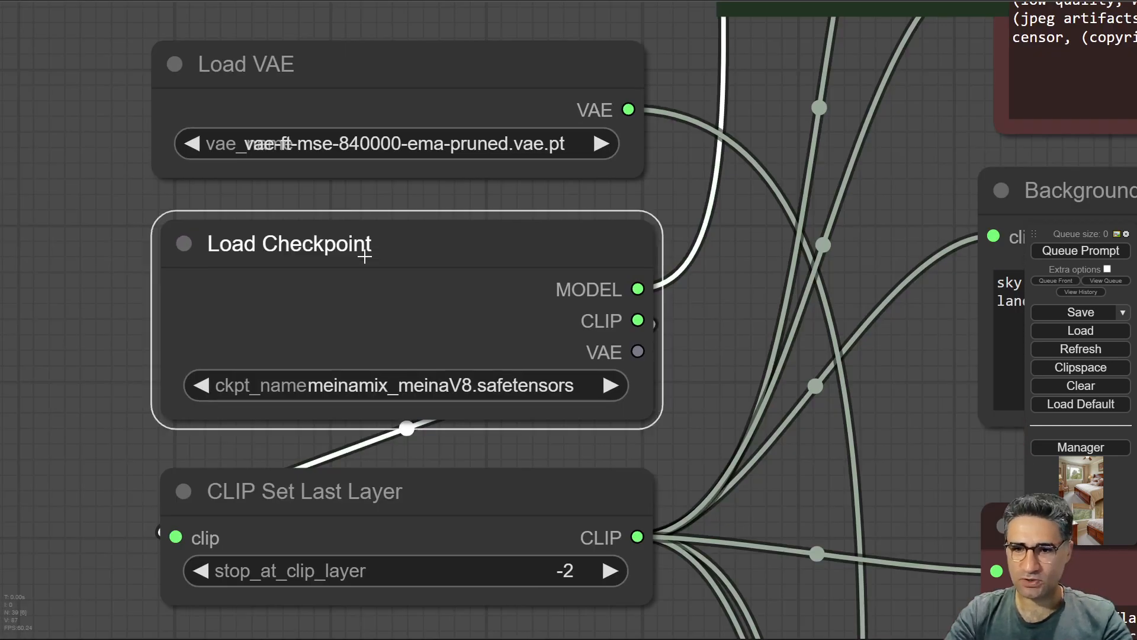
Switch the checkpoint to AnythingV5Ink_v5PrtRE.safetensors and the VAE to kl-f8-anime2.ckpt.
click(432, 389)
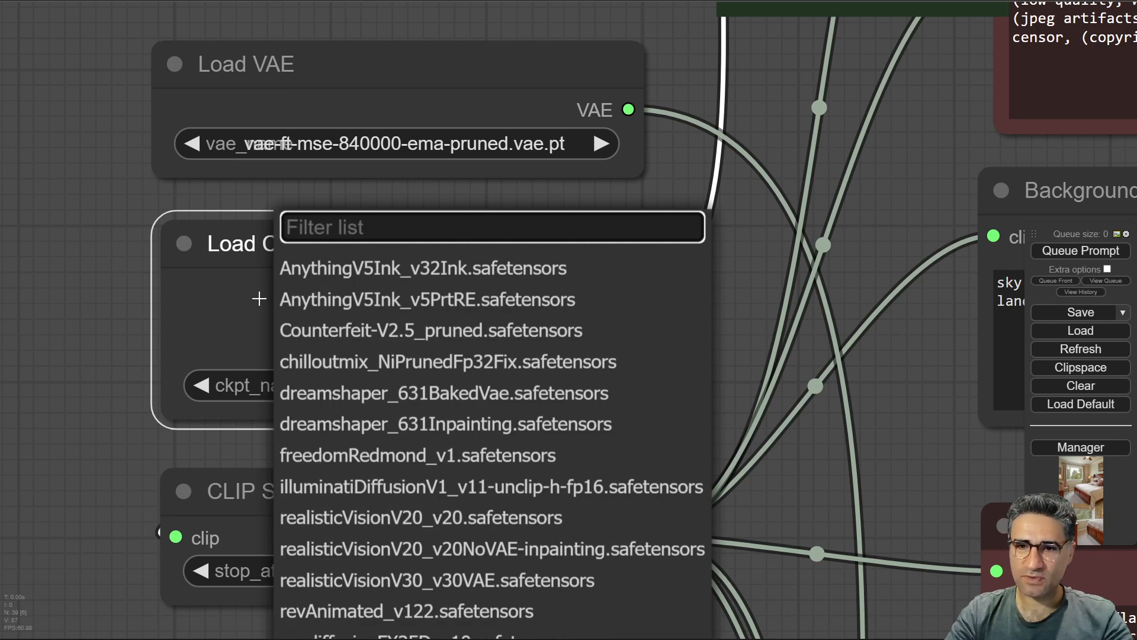
click(358, 307)
click(373, 141)
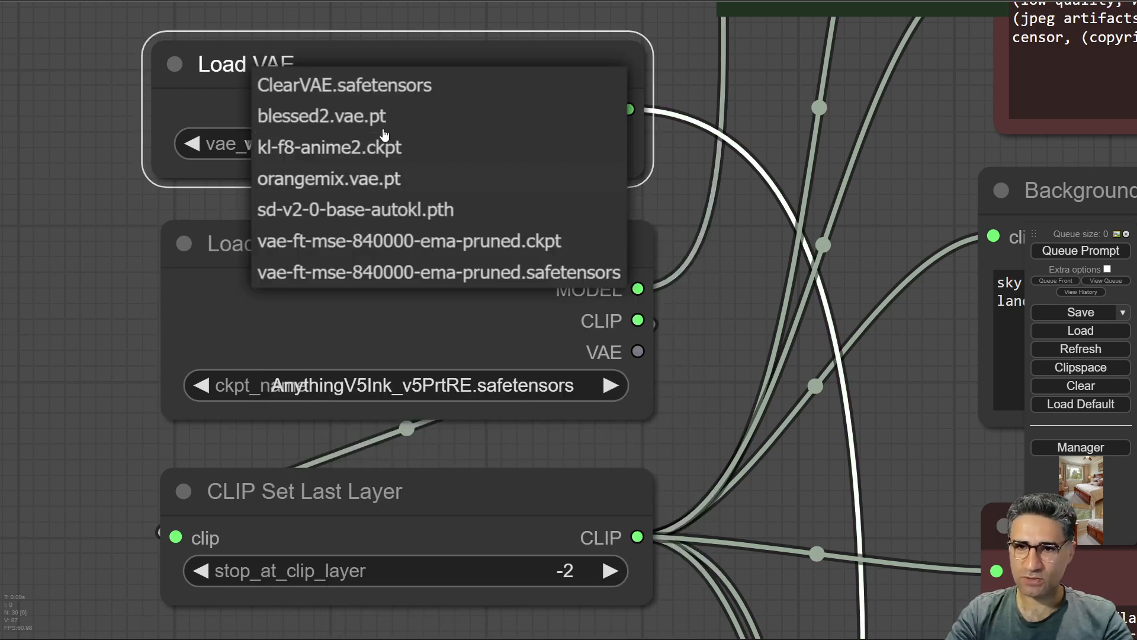
click(342, 148)
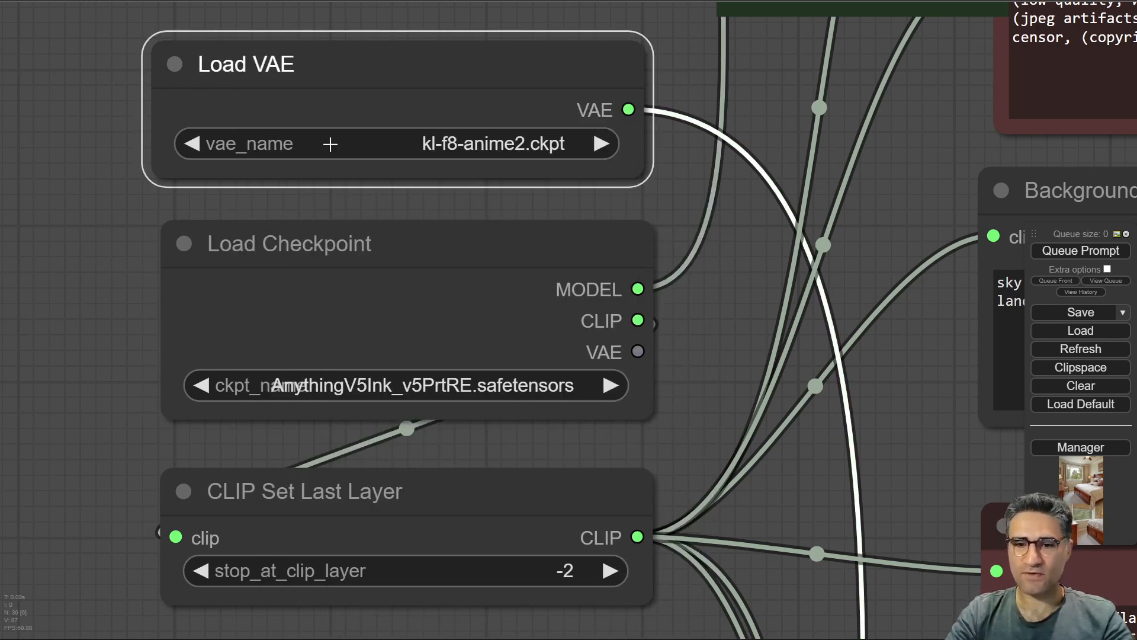
Examine the main CLIP Text Encode prompt describing the three girls and the winter scenery.
drag(100, 508, 82, 204)
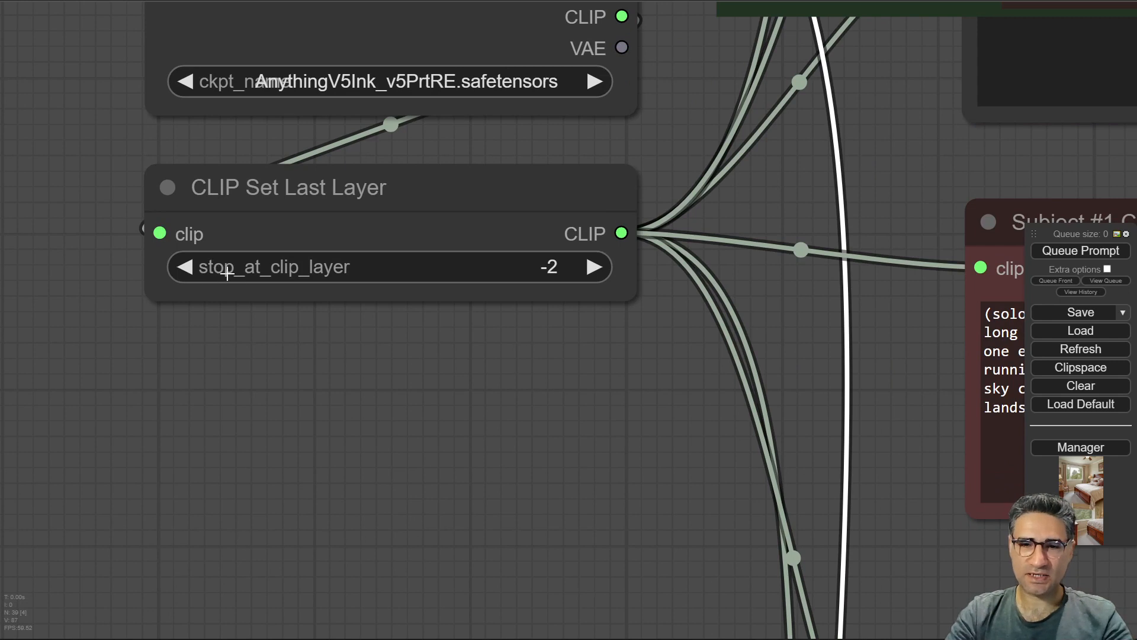
drag(687, 416, 161, 386)
scroll(161, 386, down, 5)
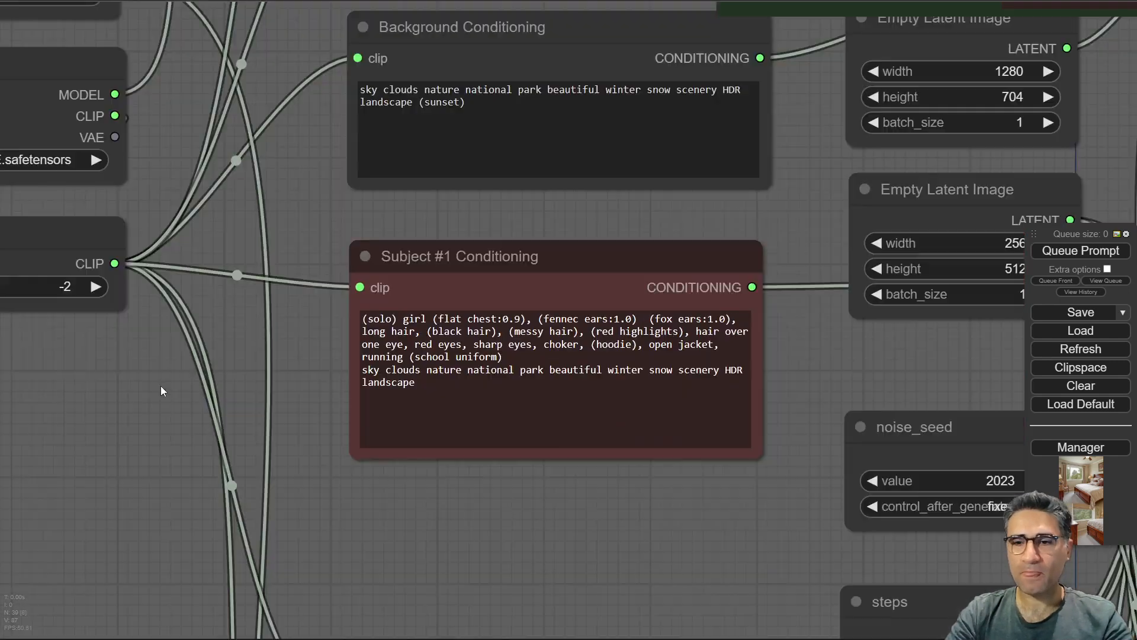
drag(617, 477, 445, 446)
scroll(446, 450, down, 6)
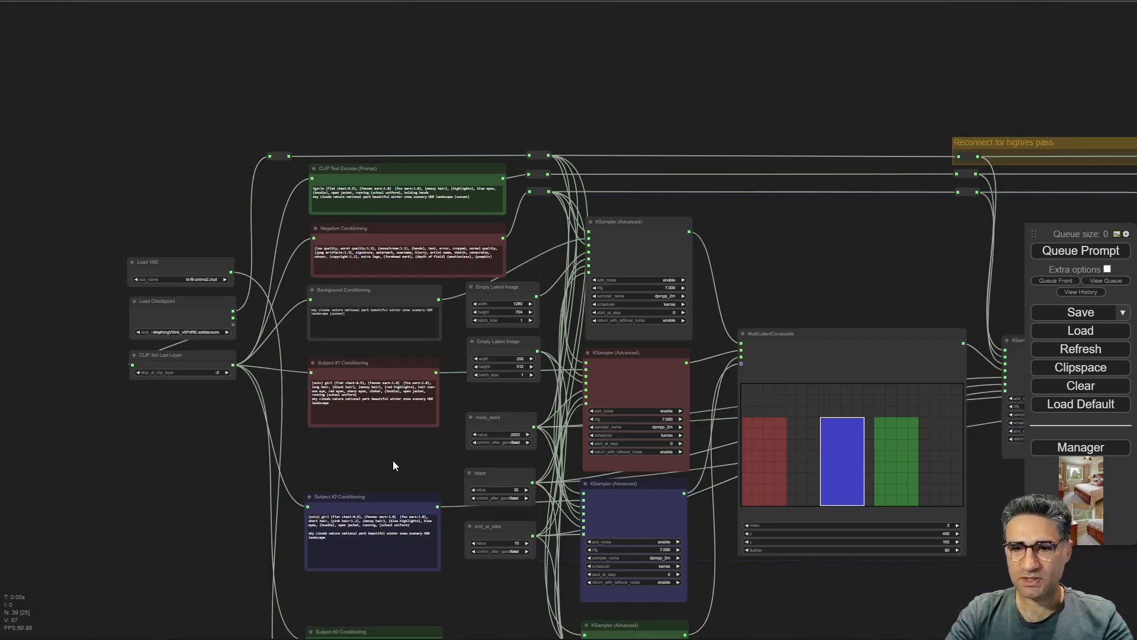
scroll(357, 172, up, 8)
drag(357, 239, 211, 23)
scroll(170, 122, up, 5)
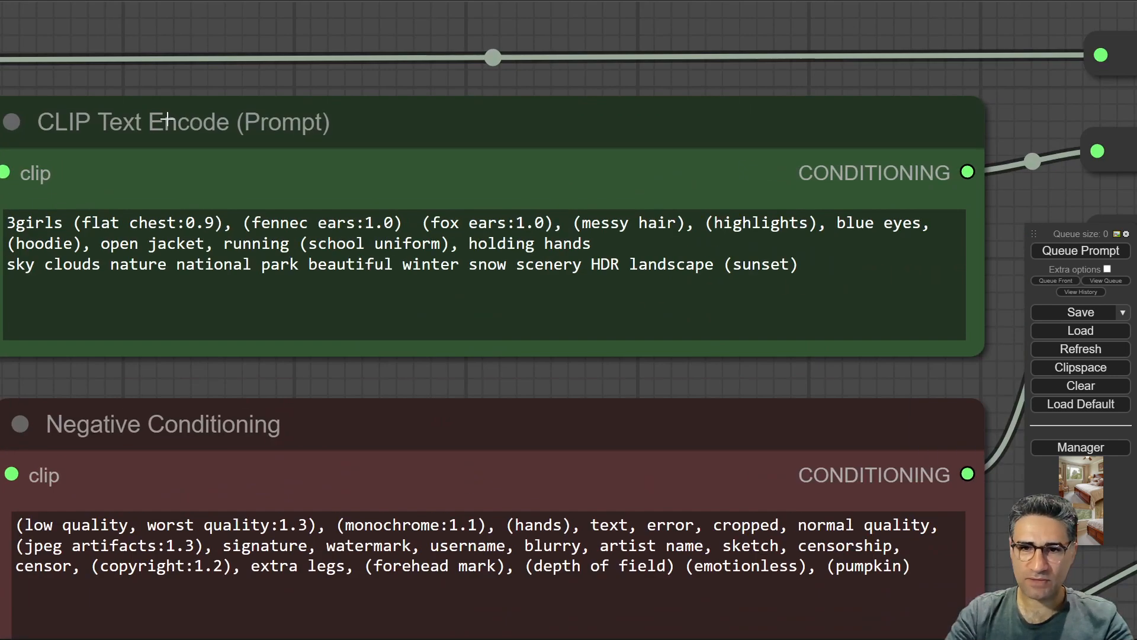
mouse_move(199, 140)
mouse_down()
mouse_move(212, 126)
mouse_move(203, 143)
mouse_up()
scroll(211, 144, down, 7)
drag(550, 7, 510, 58)
scroll(511, 68, down, 7)
scroll(385, 112, up, 5)
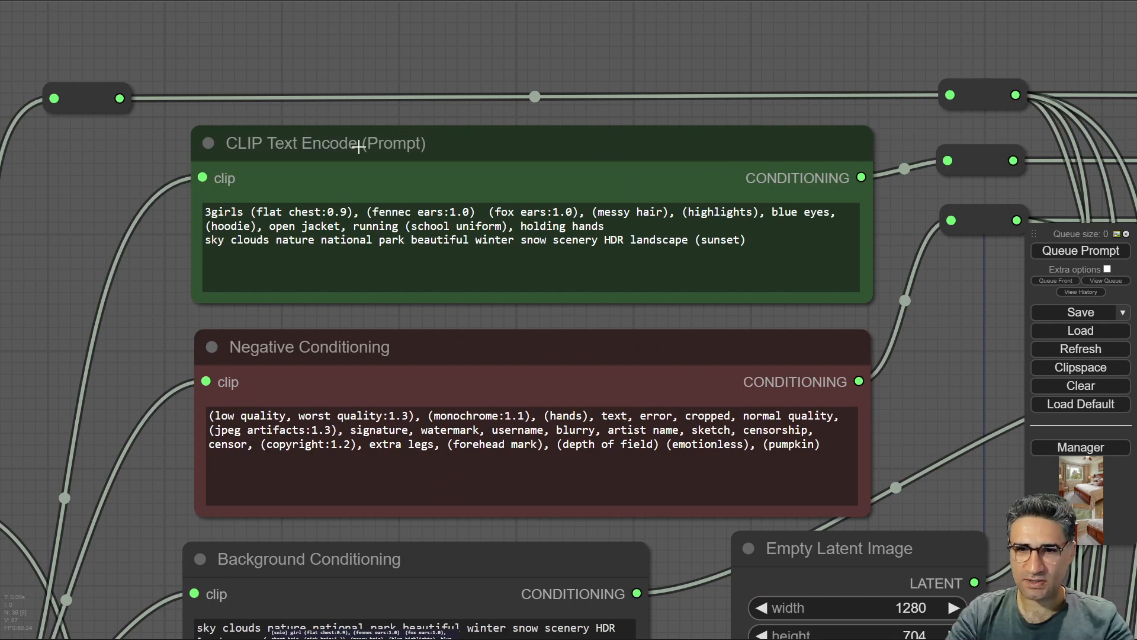
Examine the Negative Conditioning prompt and where its output connects to the KSamplers.
mouse_move(359, 147)
mouse_down()
mouse_move(330, 132)
mouse_move(362, 130)
mouse_up()
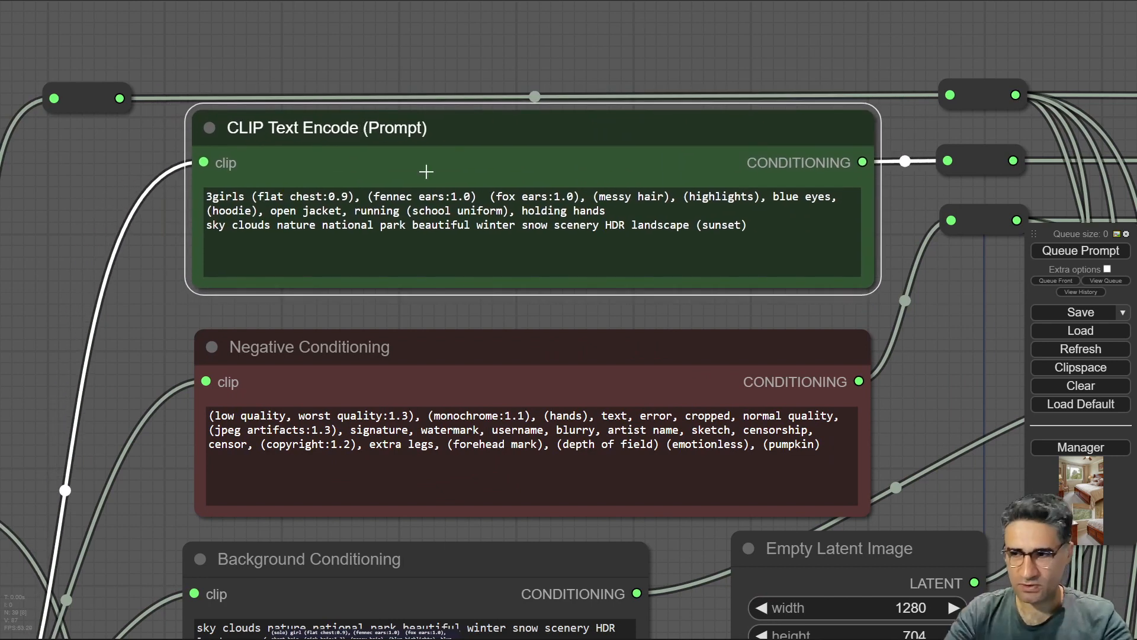
scroll(426, 172, down, 3)
drag(815, 365, 779, 167)
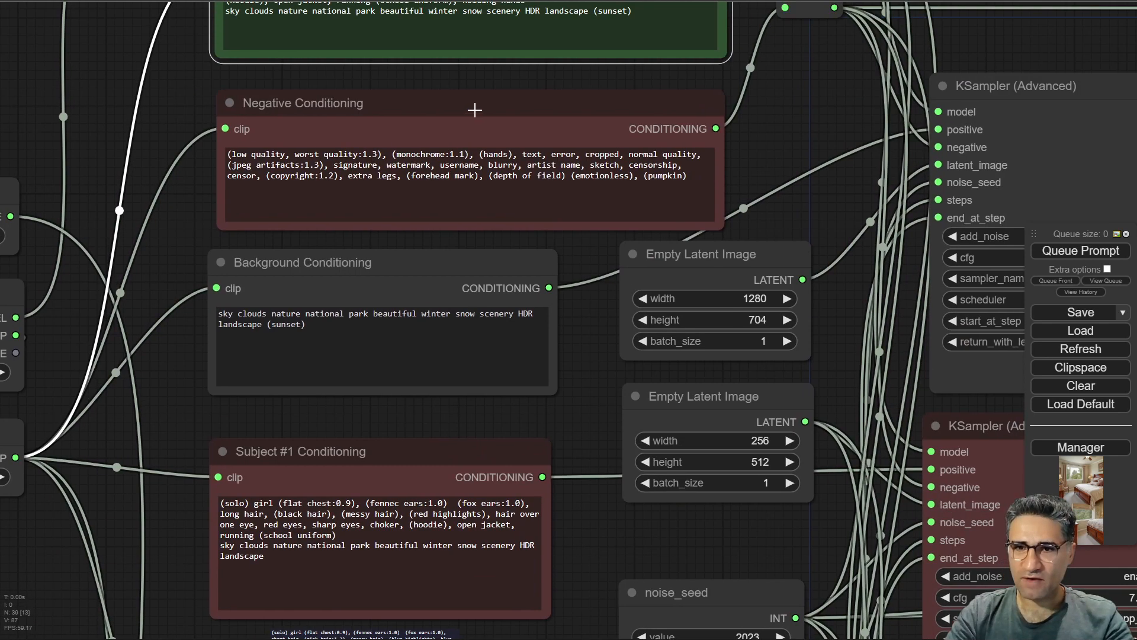
drag(474, 110, 438, 94)
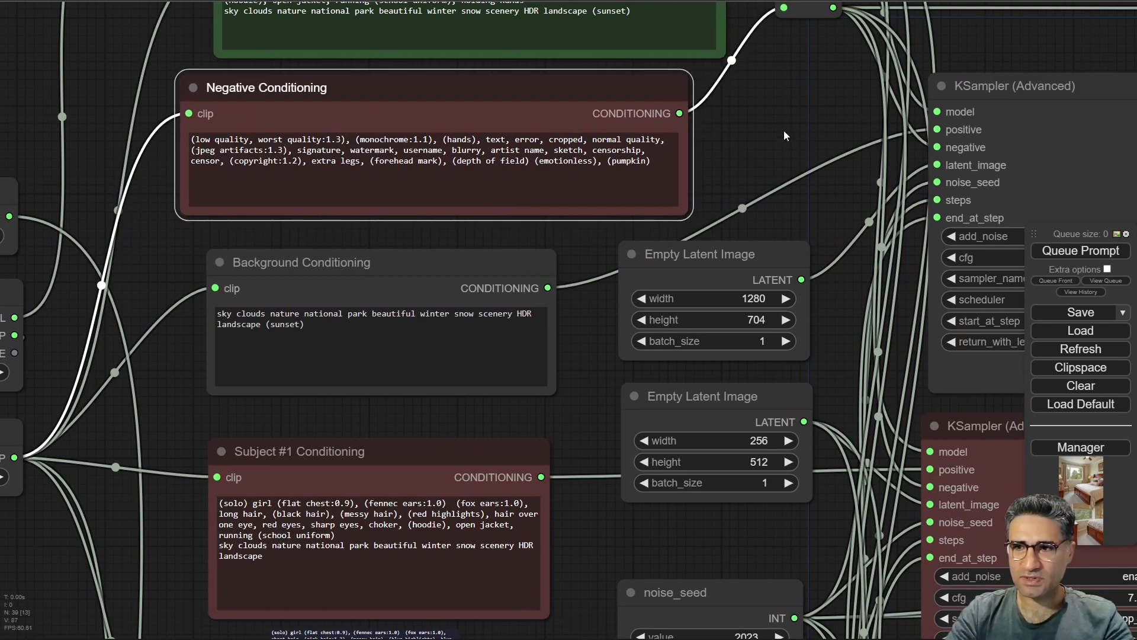
drag(785, 131, 546, 220)
scroll(499, 166, down, 5)
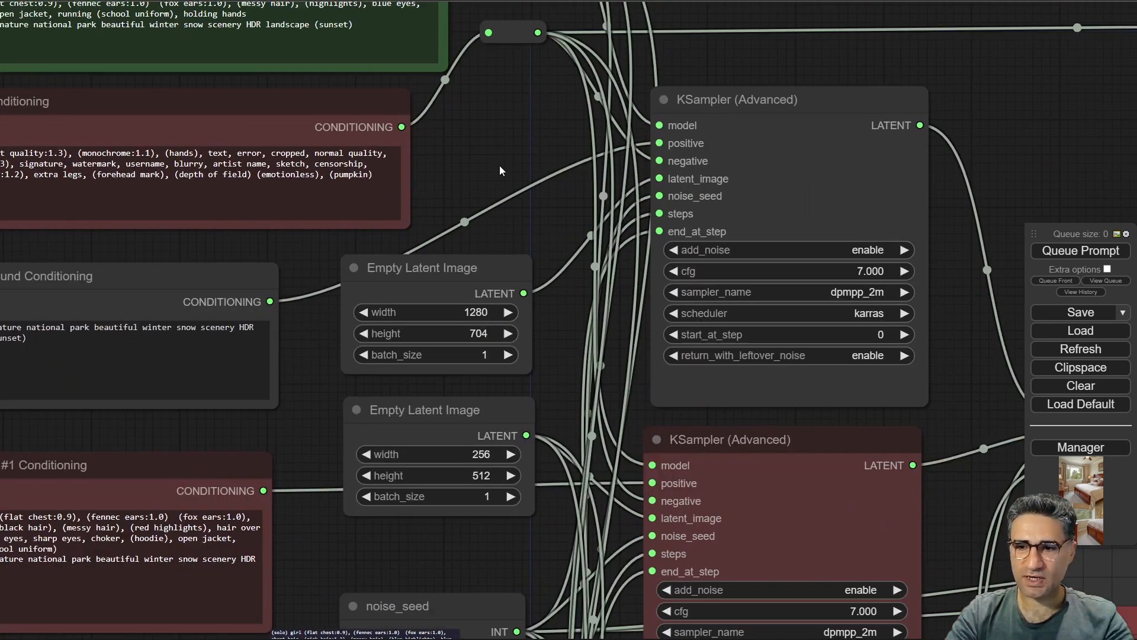
scroll(495, 186, up, 1)
drag(502, 122, 459, 189)
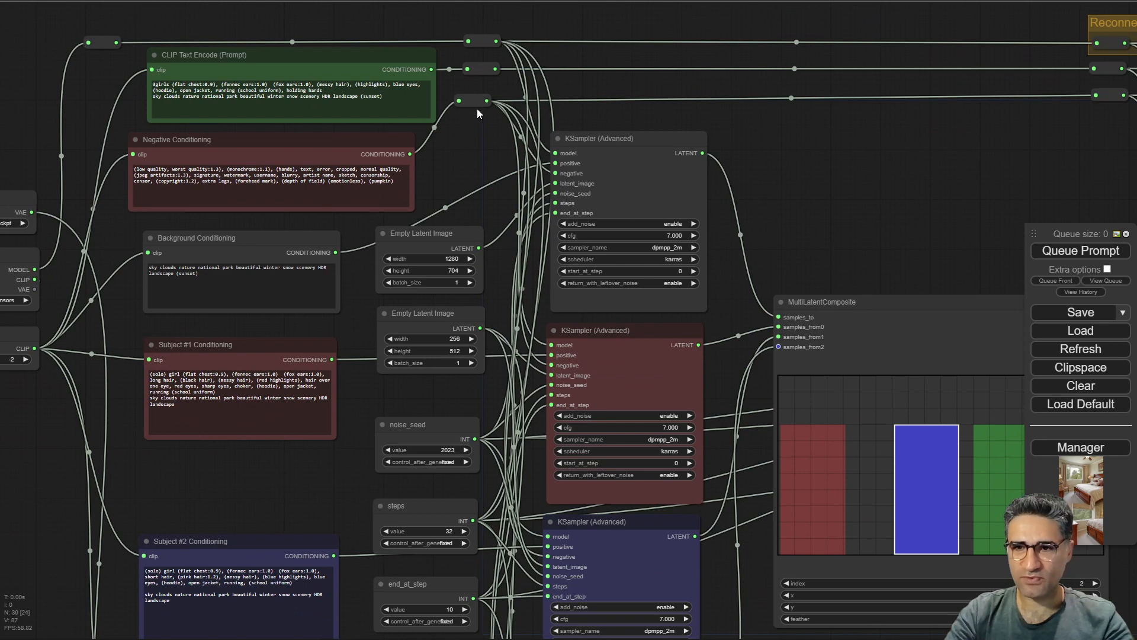
Examine the Background and Subject conditioning nodes and how they feed the KSamplers around the canvas.
scroll(791, 151, down, 3)
drag(835, 178, 901, 176)
scroll(362, 152, up, 2)
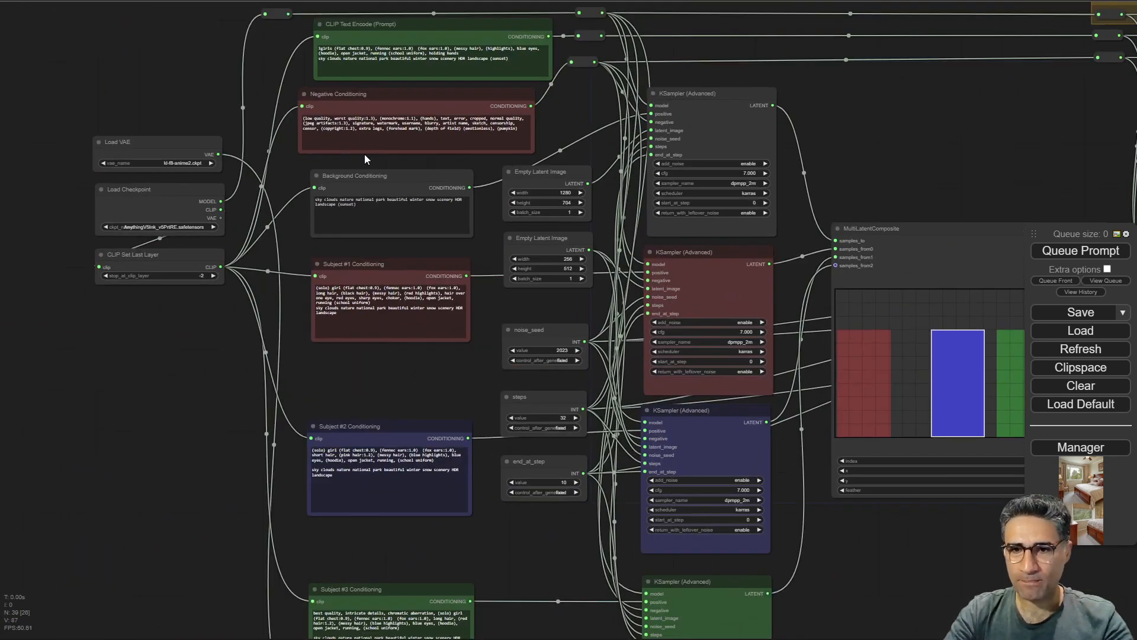
scroll(355, 157, up, 7)
scroll(347, 163, up, 3)
drag(421, 177, 215, 145)
scroll(237, 180, down, 6)
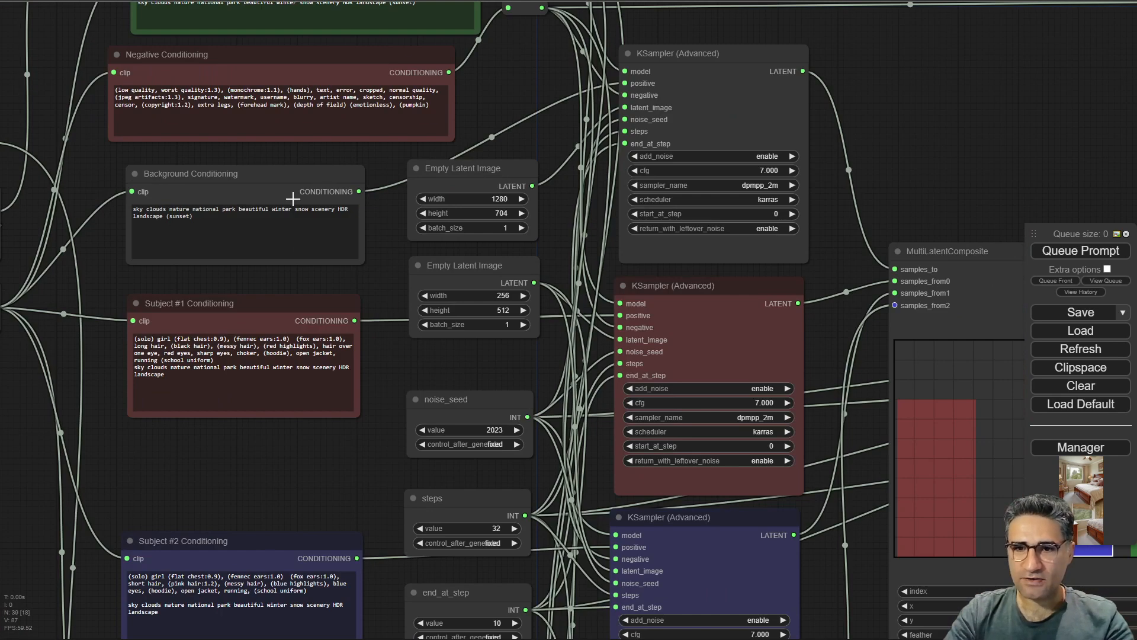
drag(357, 492, 340, 268)
scroll(322, 315, down, 4)
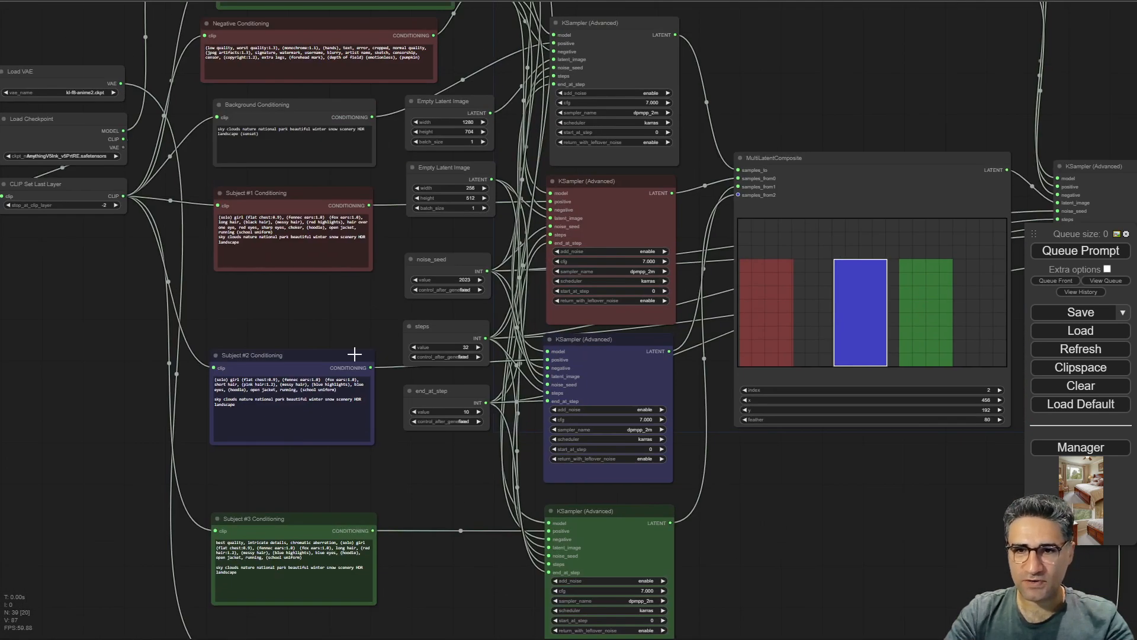
drag(277, 337, 288, 495)
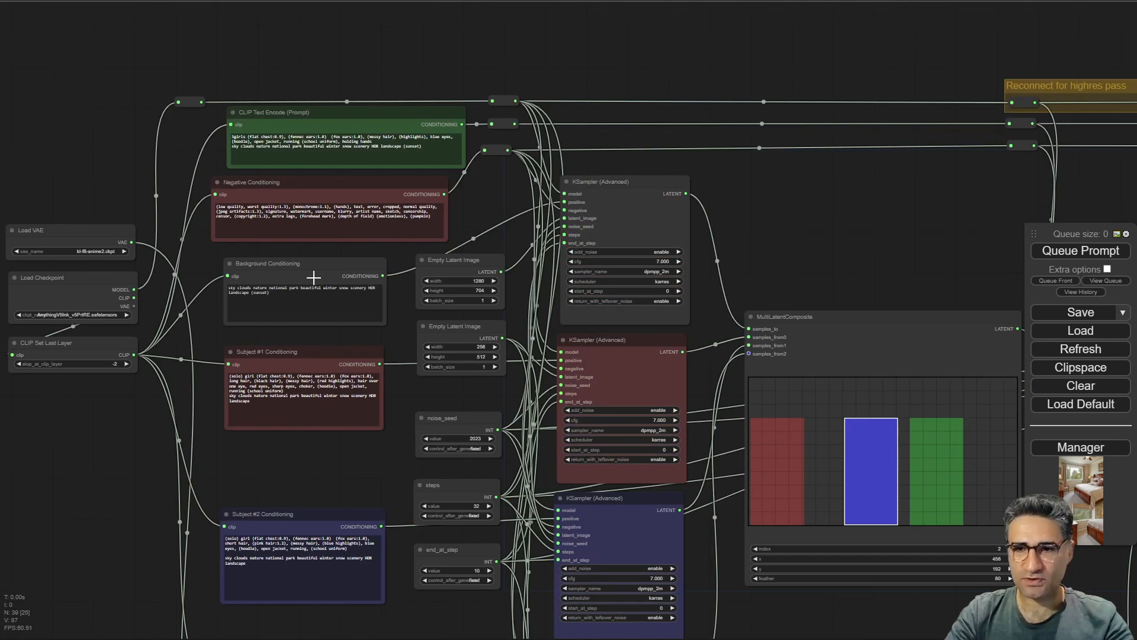
scroll(311, 270, up, 6)
scroll(224, 377, up, 6)
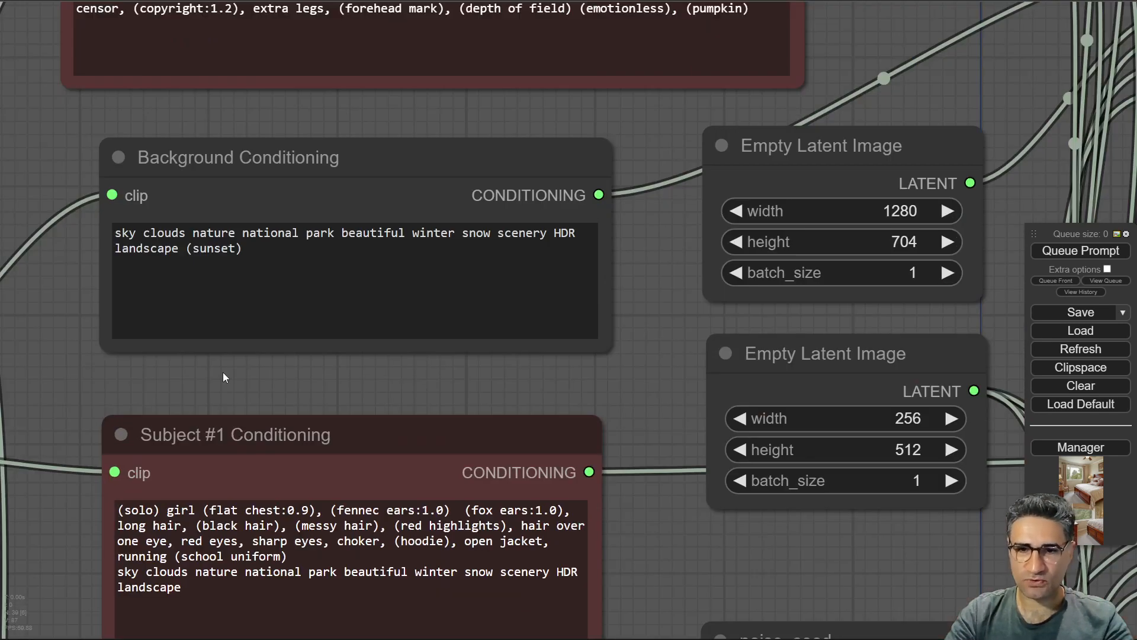
mouse_move(313, 168)
mouse_down()
mouse_move(286, 151)
mouse_move(275, 163)
mouse_move(295, 162)
mouse_up()
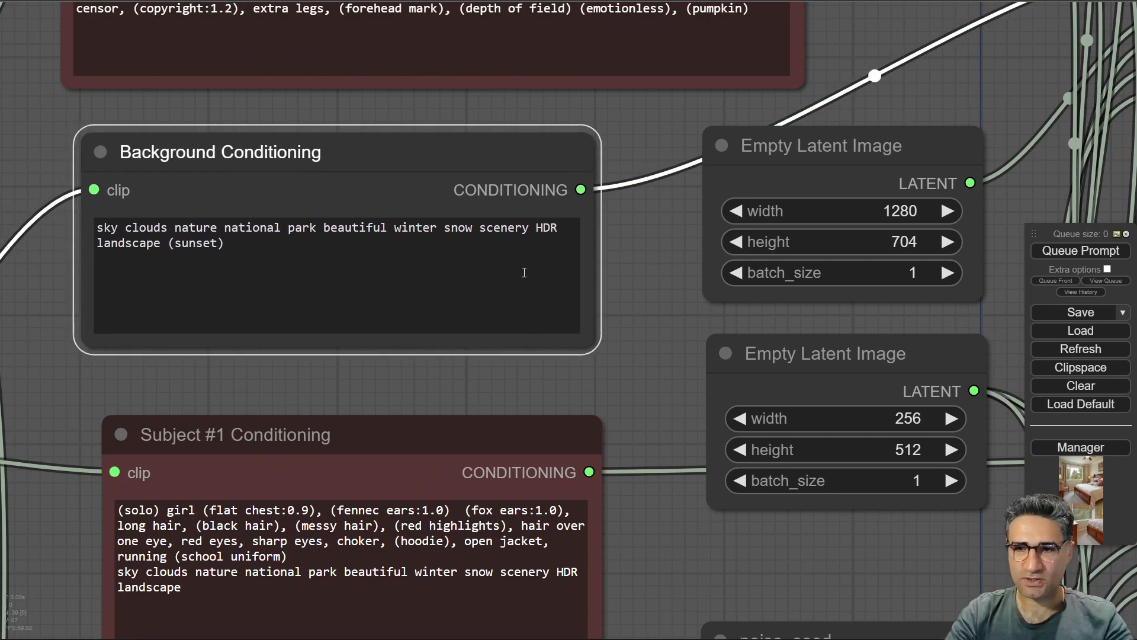
scroll(663, 293, down, 3)
drag(662, 292, 336, 348)
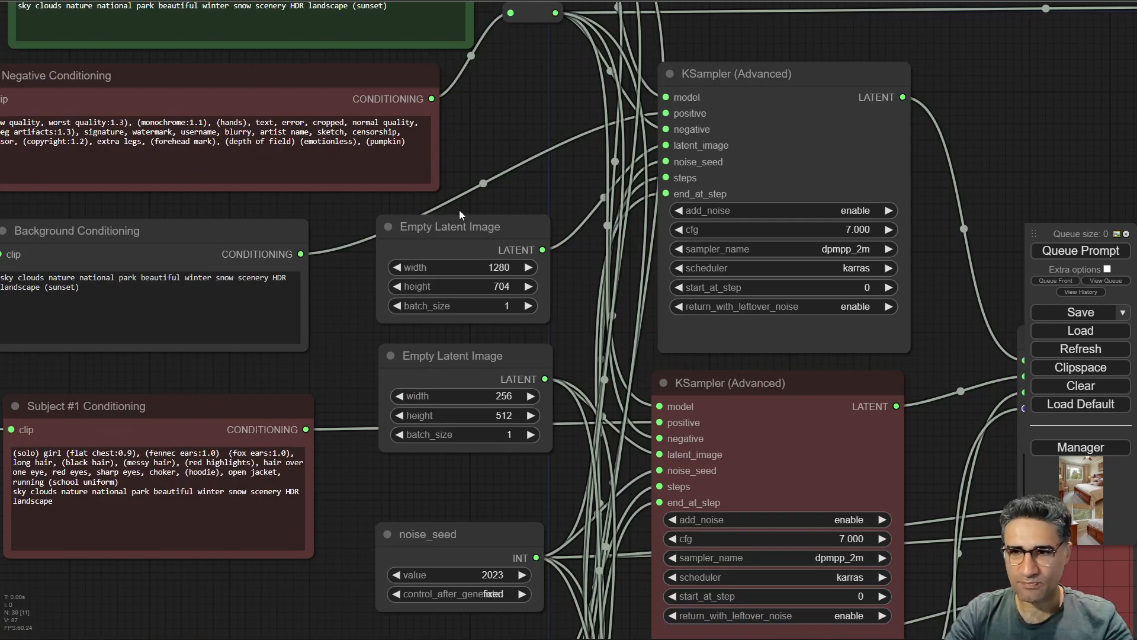
drag(1009, 140, 459, 30)
scroll(504, 126, down, 4)
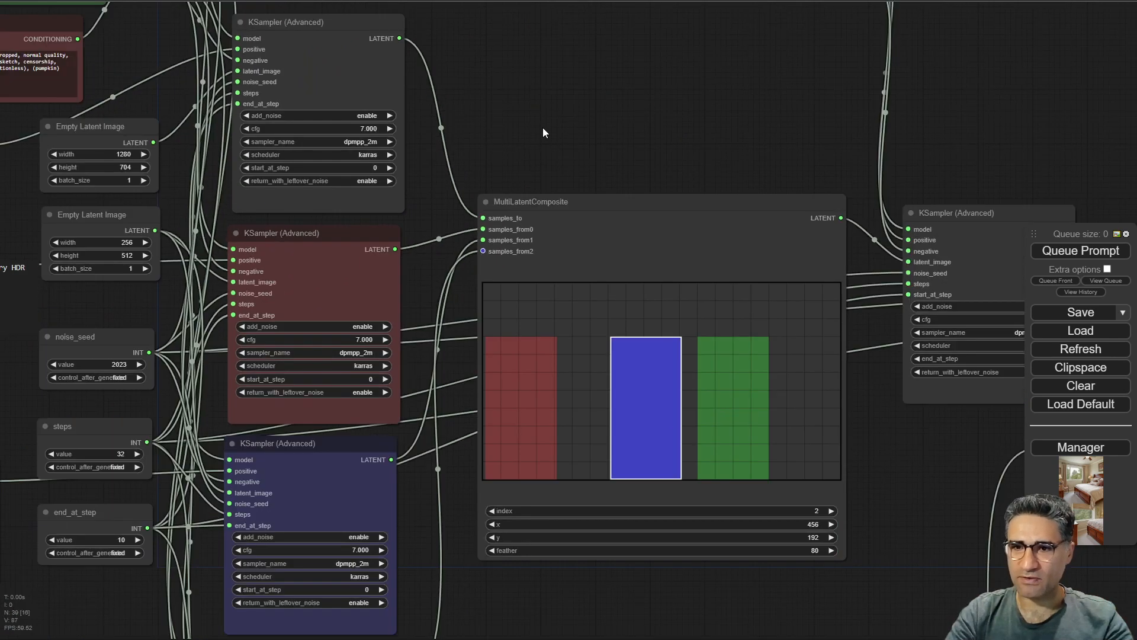
drag(542, 128, 552, 160)
Step the MultiLatentComposite index down to 0 to highlight each subject's region in turn.
click(838, 541)
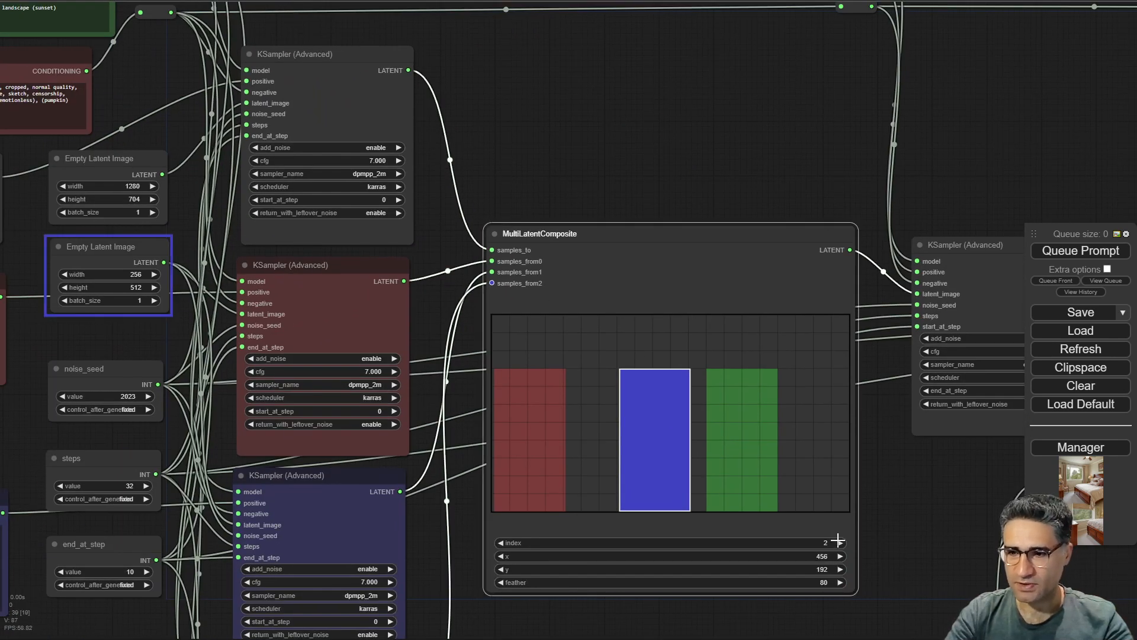
click(500, 542)
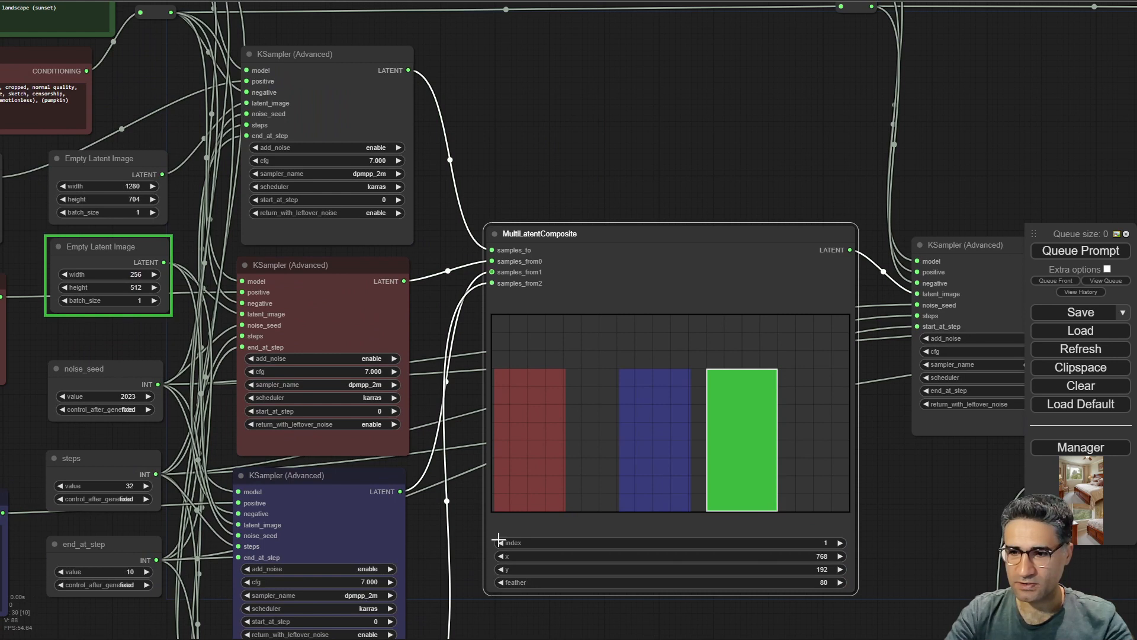
click(501, 542)
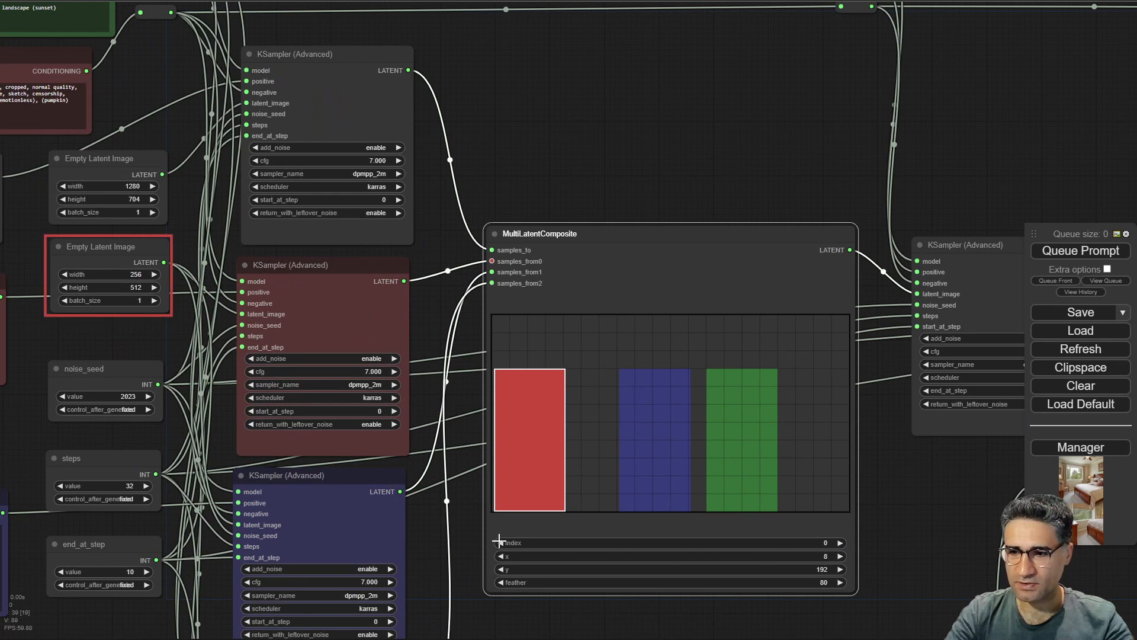
click(555, 174)
drag(321, 62, 320, 63)
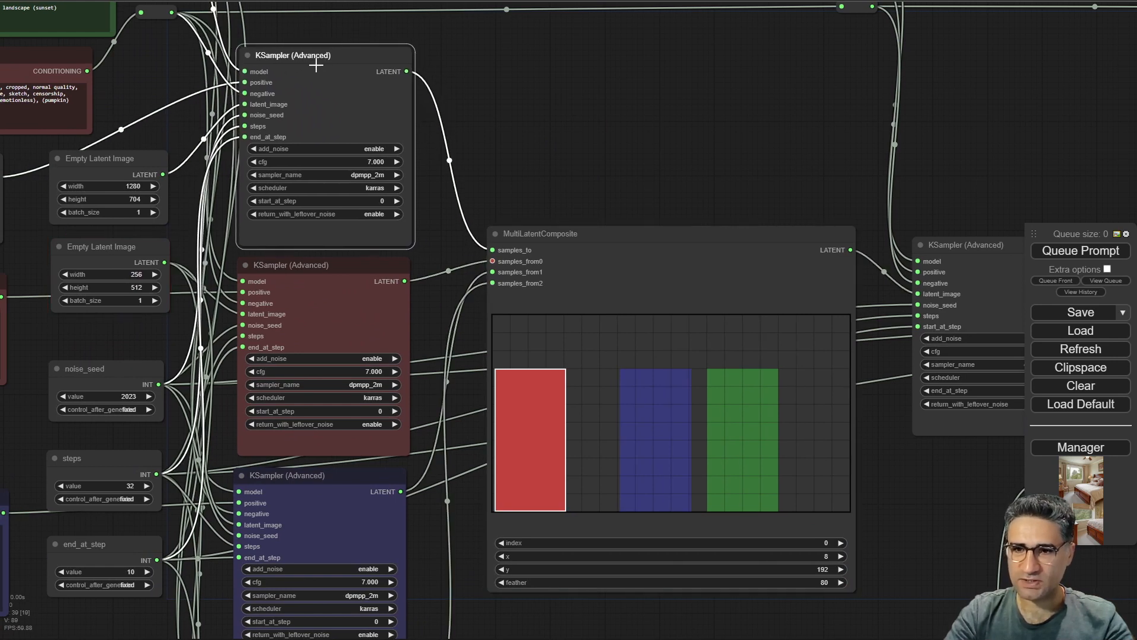
Trace the 1280 by 704 background latent through its KSampler into the composite's samples_to input.
scroll(505, 246, up, 8)
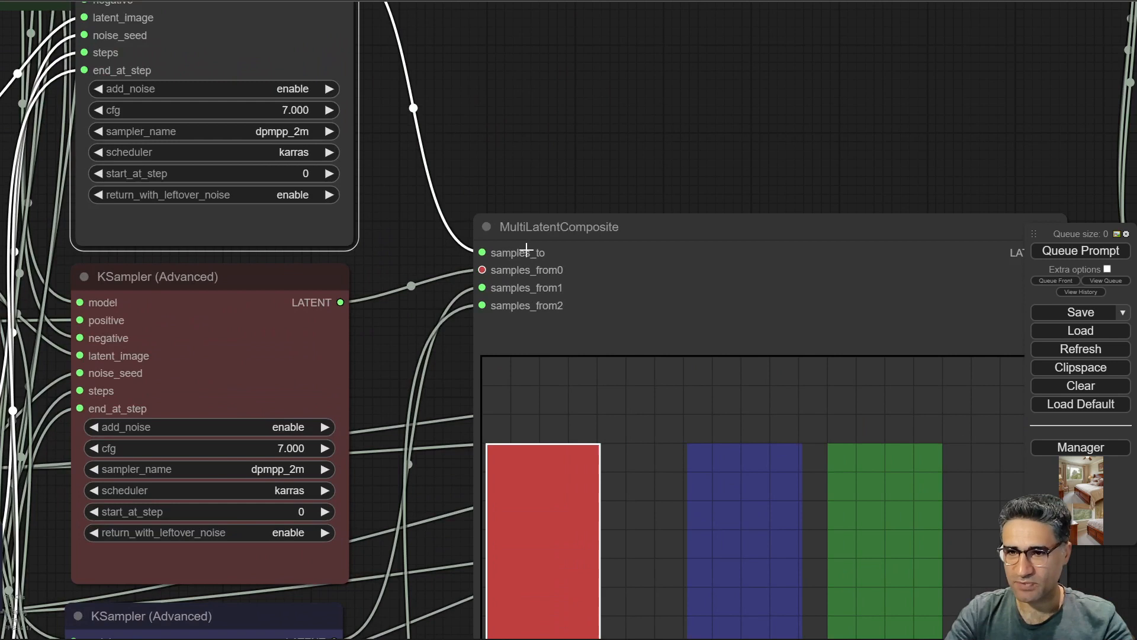
scroll(526, 248, down, 5)
drag(516, 107, 574, 192)
drag(287, 63, 479, 84)
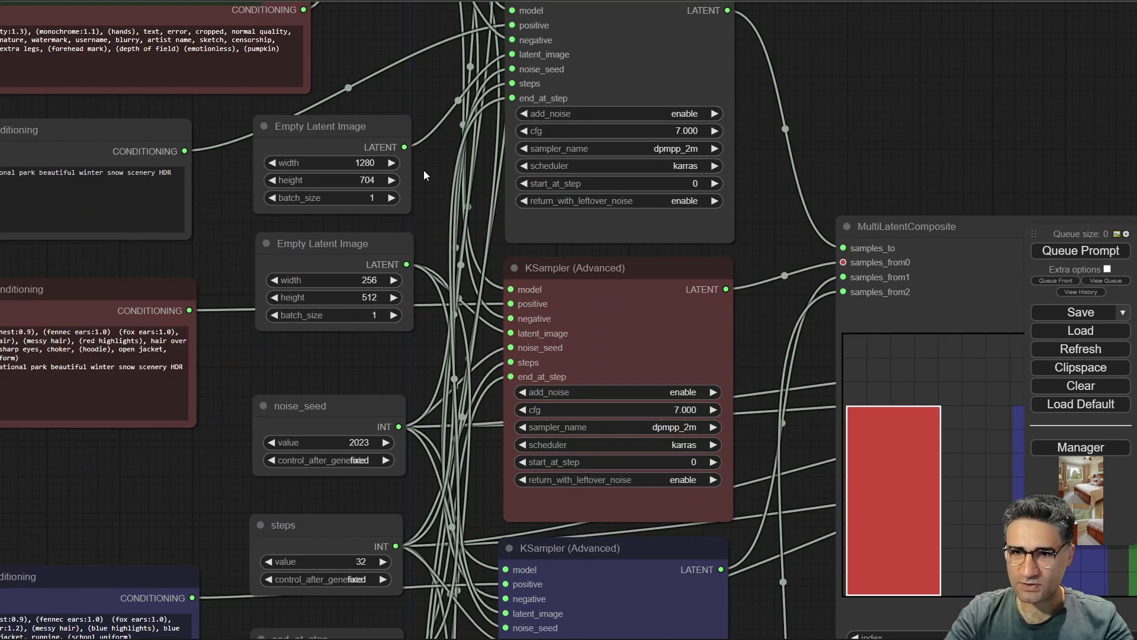
scroll(421, 160, up, 4)
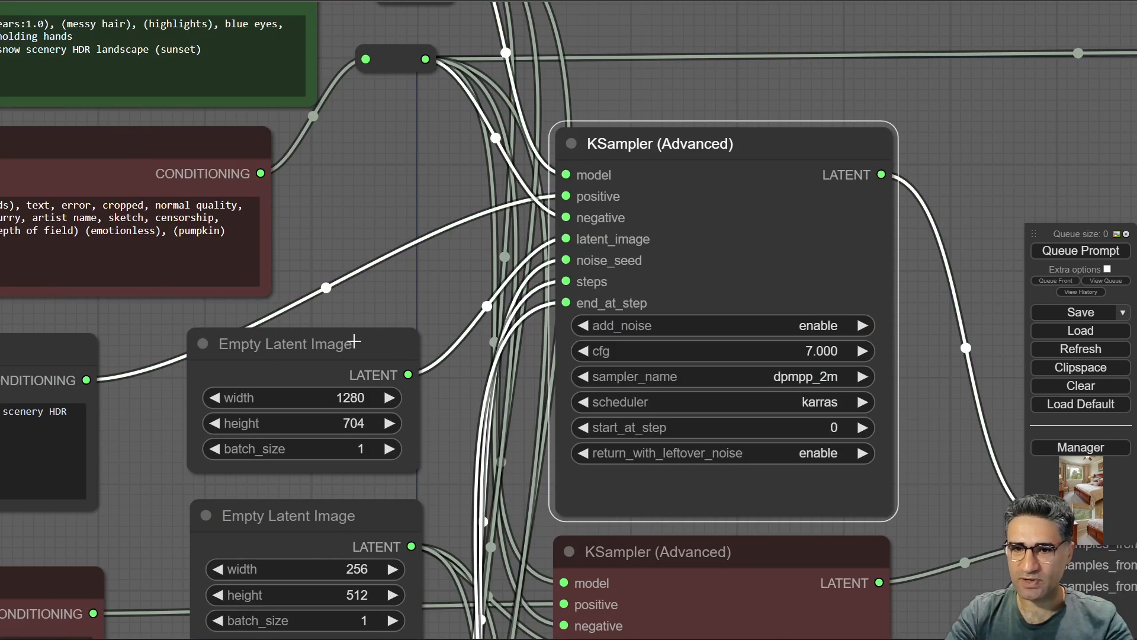
drag(356, 338, 359, 318)
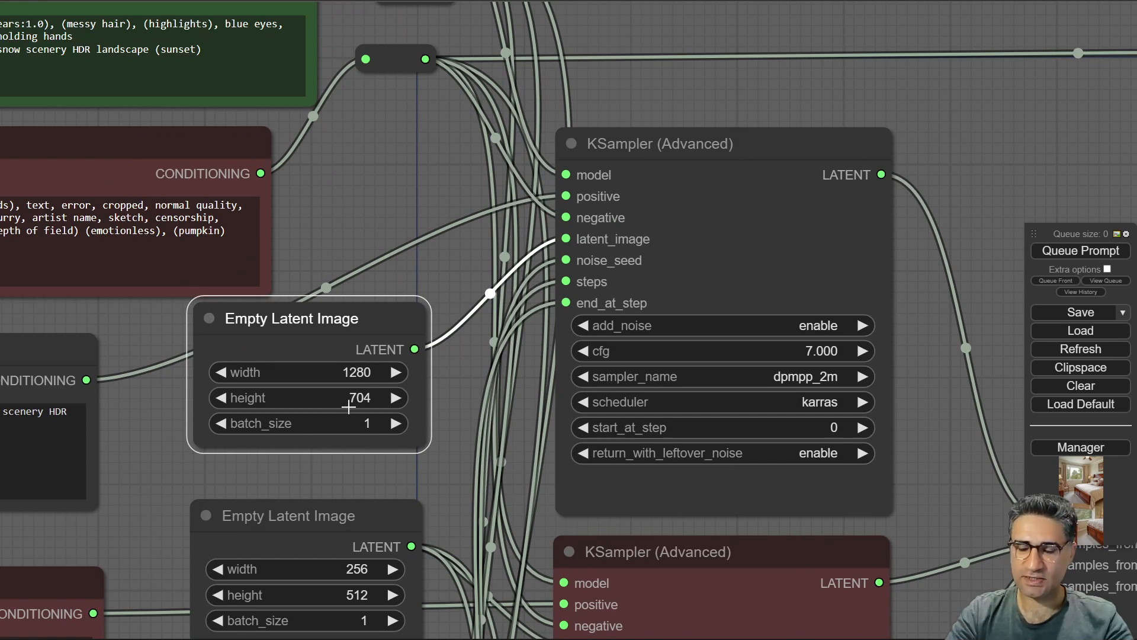
drag(420, 459, 92, 230)
scroll(310, 331, down, 6)
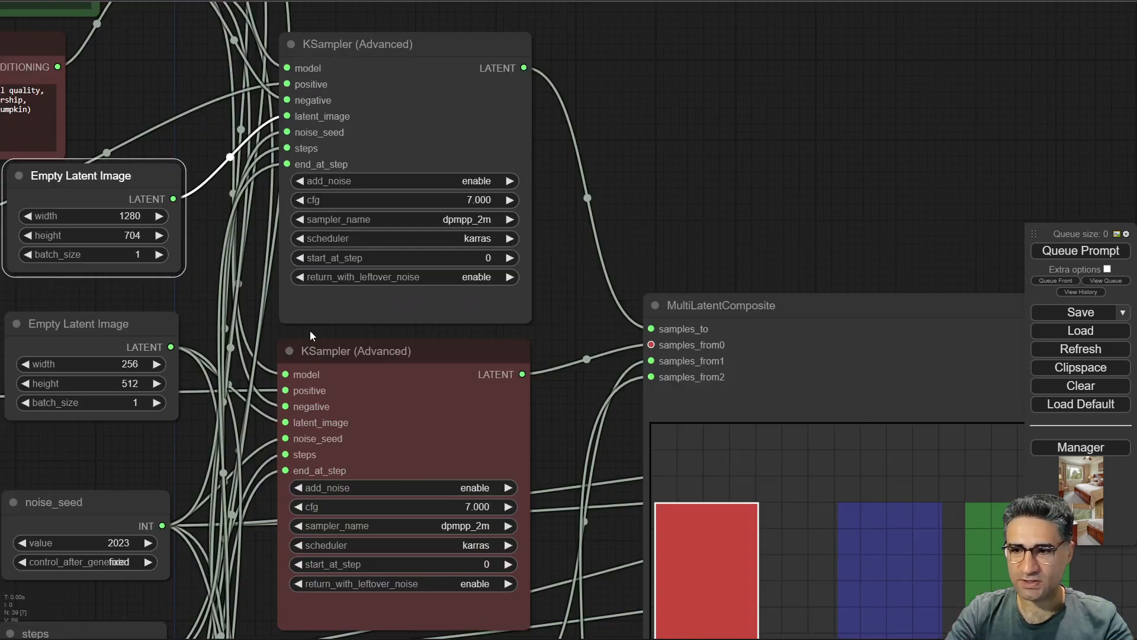
drag(734, 185, 682, 120)
drag(76, 142, 634, 136)
drag(704, 103, 495, 0)
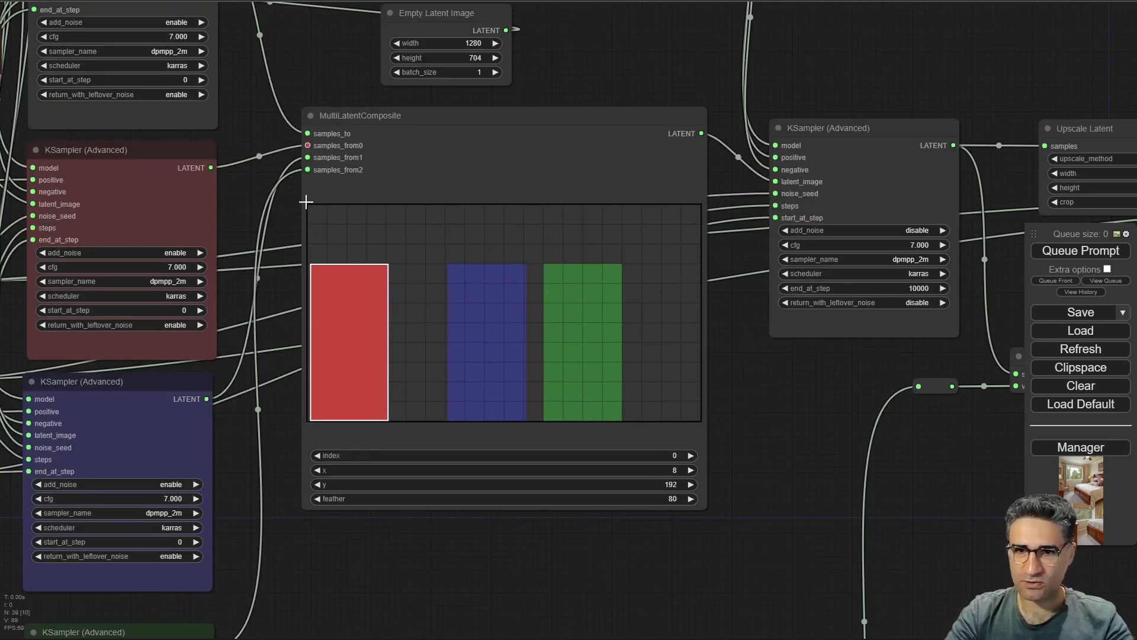
mouse_move(305, 203)
mouse_down()
mouse_move(333, 235)
mouse_move(314, 216)
mouse_up()
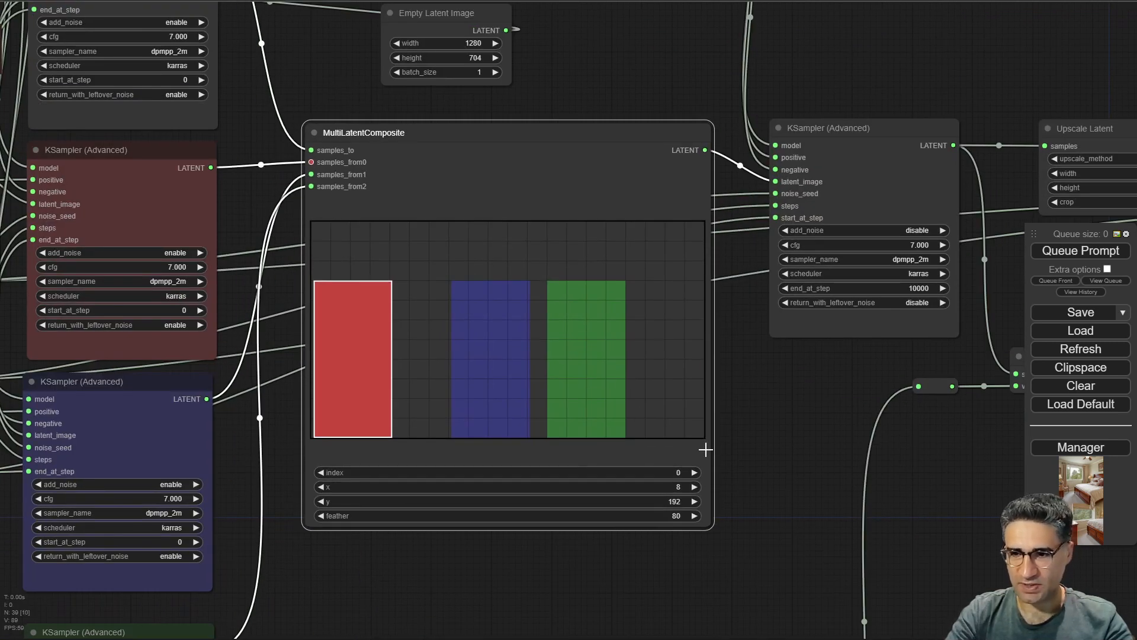
scroll(615, 416, up, 3)
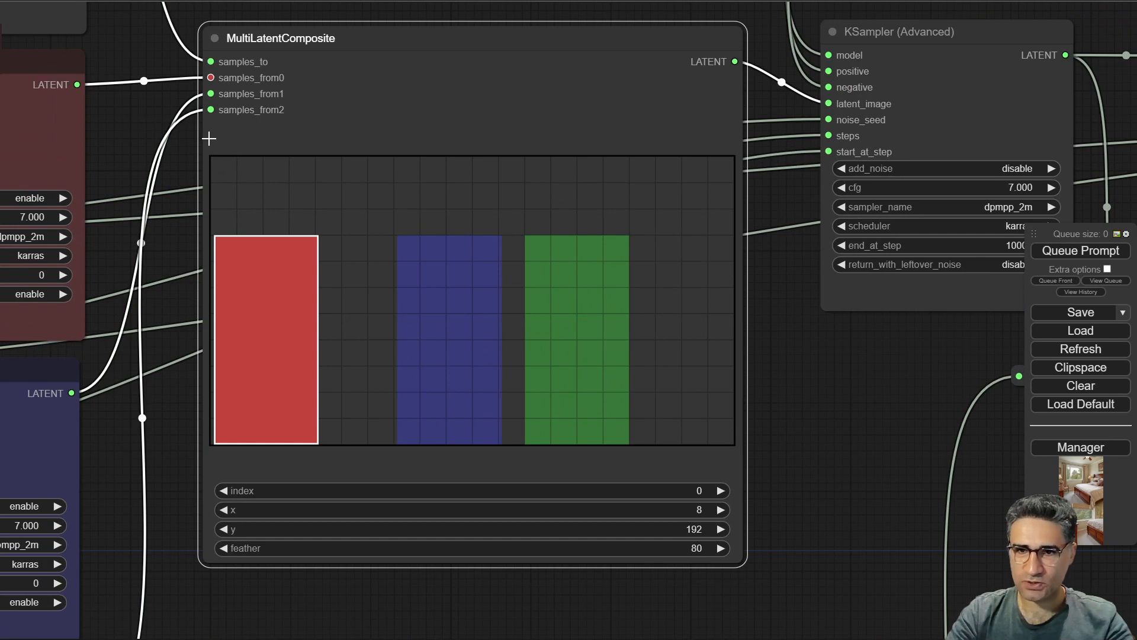
scroll(261, 214, down, 7)
drag(254, 74, 623, 203)
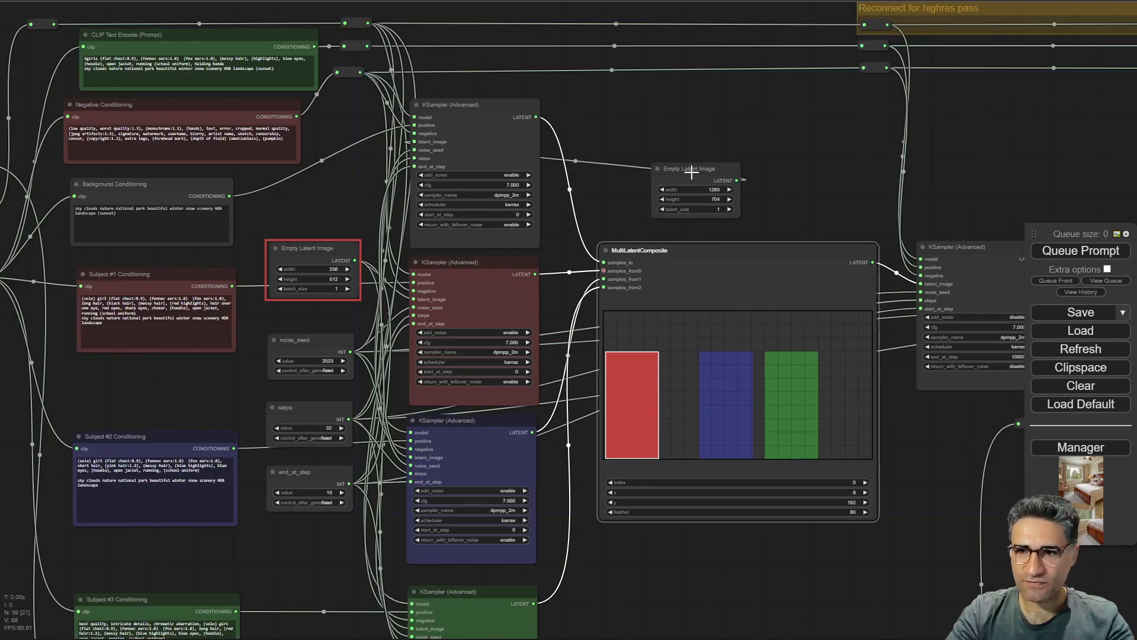
Zoom in to read the Subject #1 Conditioning prompt beside its 256 by 512 latent.
drag(691, 172, 309, 174)
scroll(365, 354, up, 6)
drag(365, 354, 509, 237)
scroll(240, 113, up, 1)
scroll(197, 198, down, 2)
click(416, 123)
scroll(185, 129, up, 6)
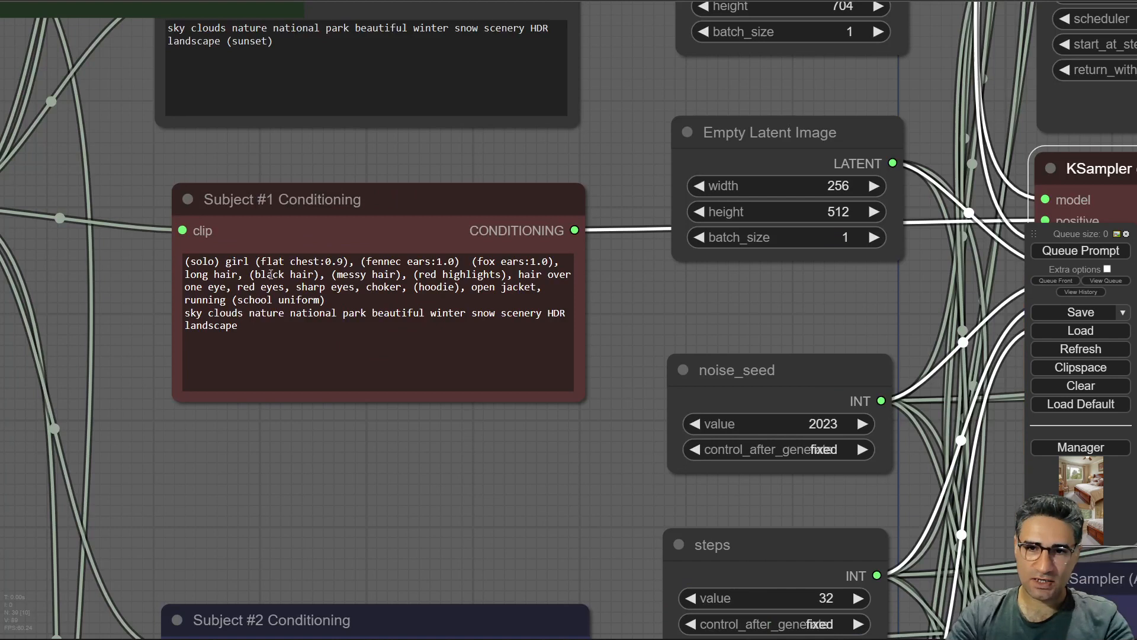
Zoom in on the Subject #1 Conditioning node and read its prompt text.
click(263, 189)
scroll(269, 198, up, 5)
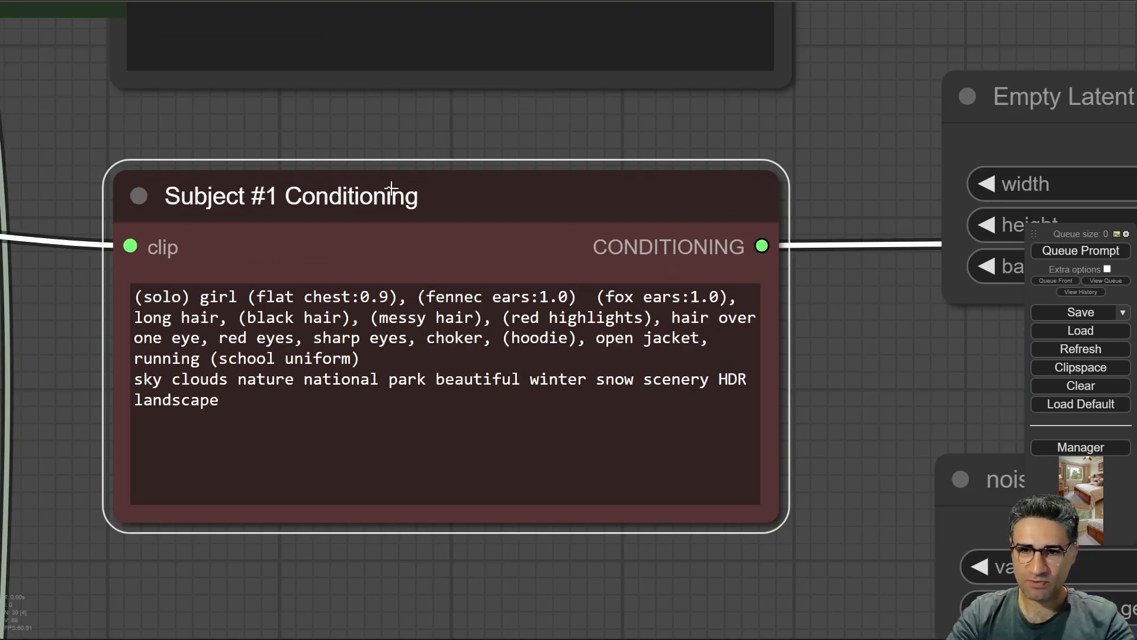
scroll(346, 207, down, 5)
drag(630, 332, 351, 301)
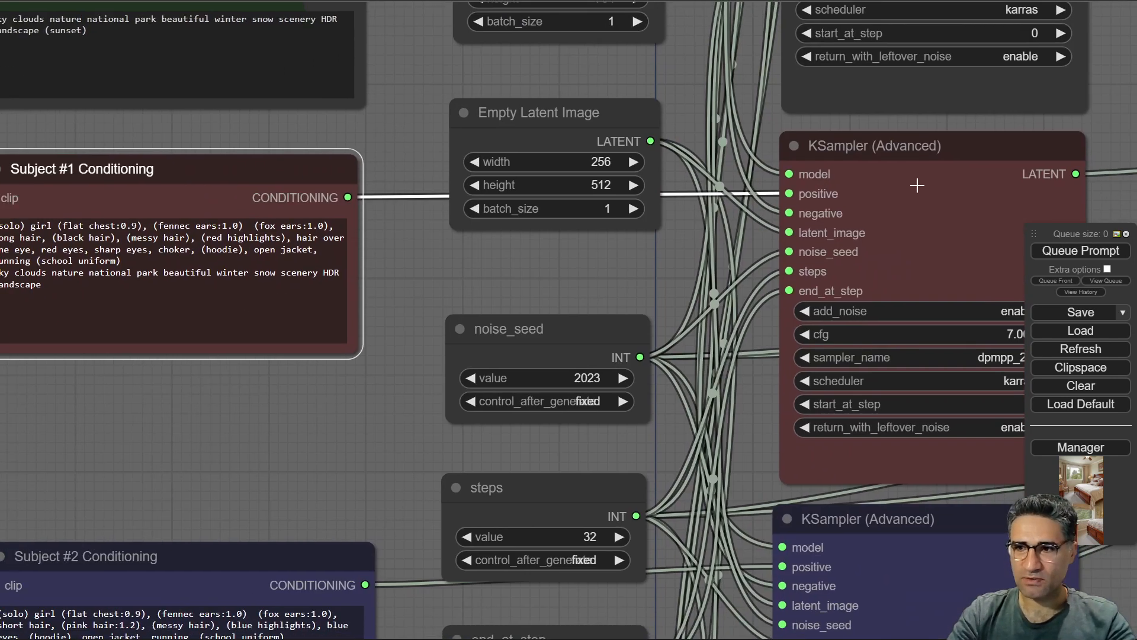
drag(128, 395, 384, 388)
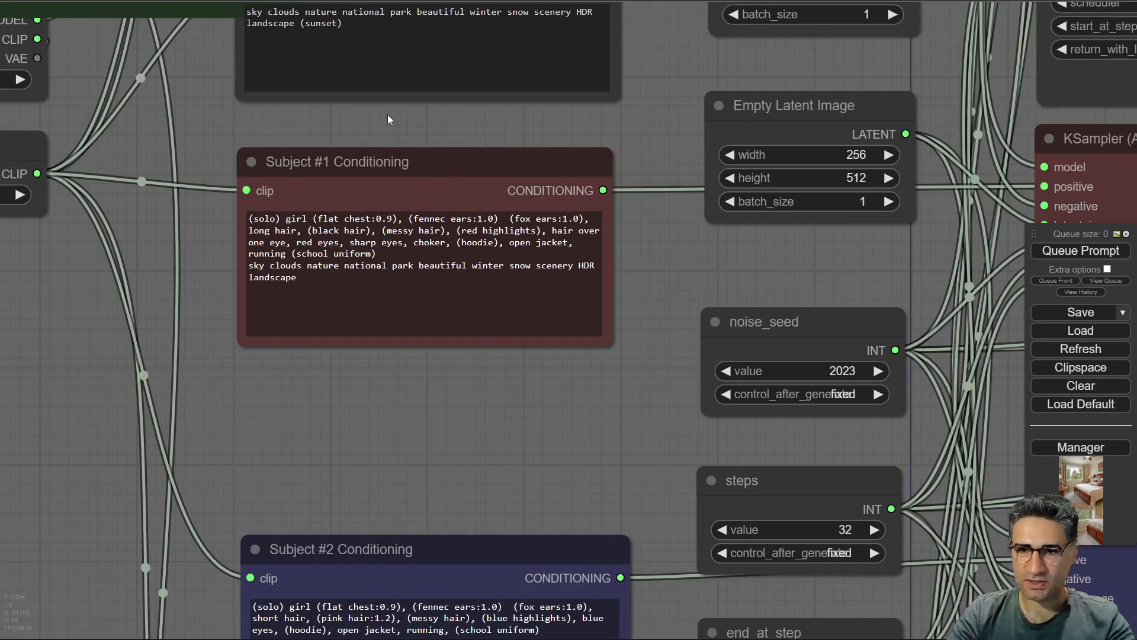
scroll(387, 115, up, 5)
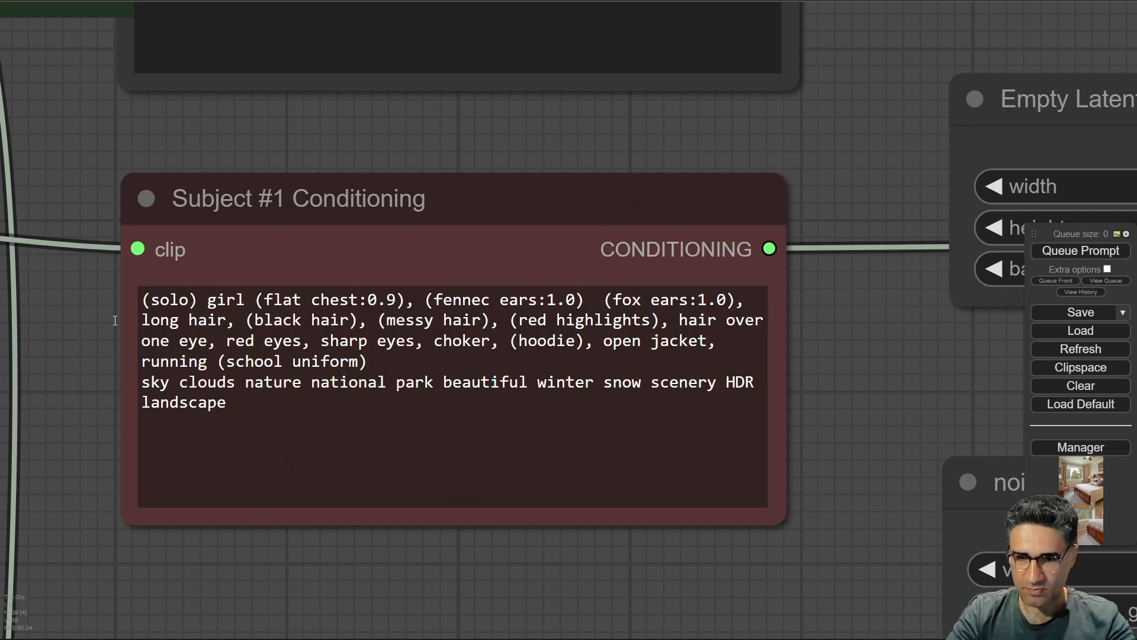
click(439, 379)
click(420, 416)
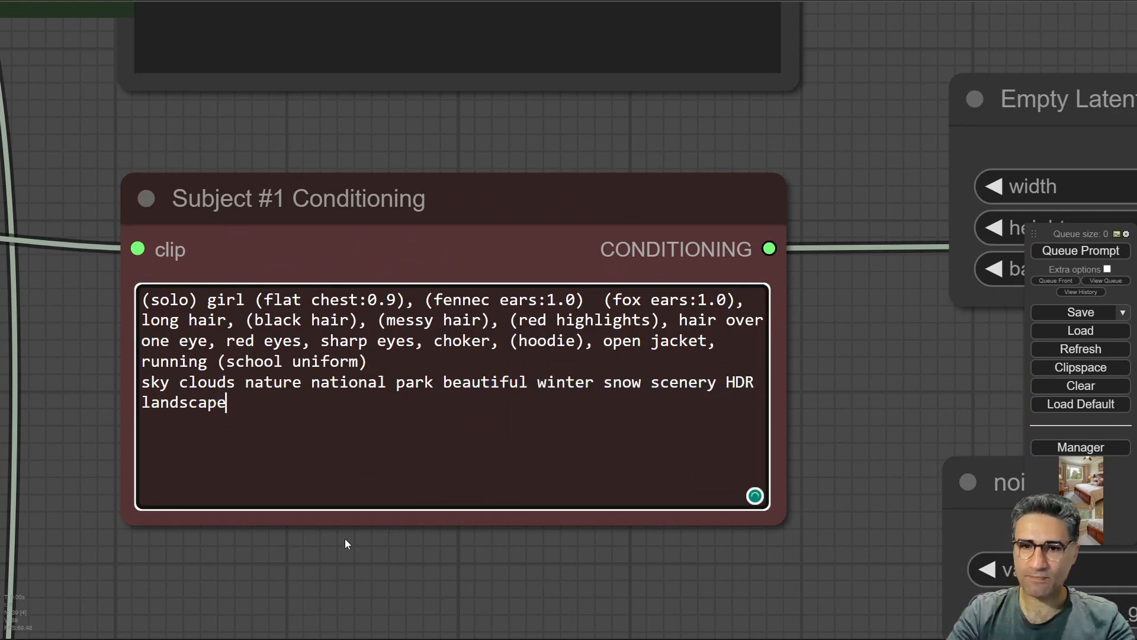
Compare the Subject #2 Conditioning prompt with Subject #1's by highlighting their hair and ear descriptions.
scroll(345, 539, down, 3)
drag(367, 521, 361, 9)
drag(370, 151, 316, 247)
scroll(317, 248, down, 5)
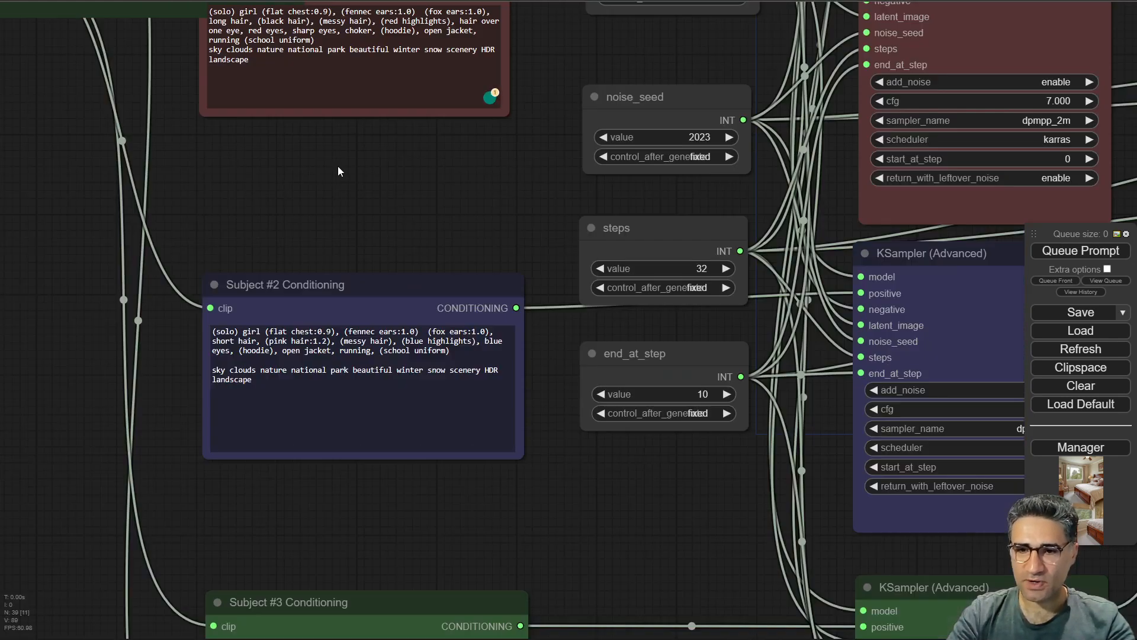
drag(338, 190, 337, 269)
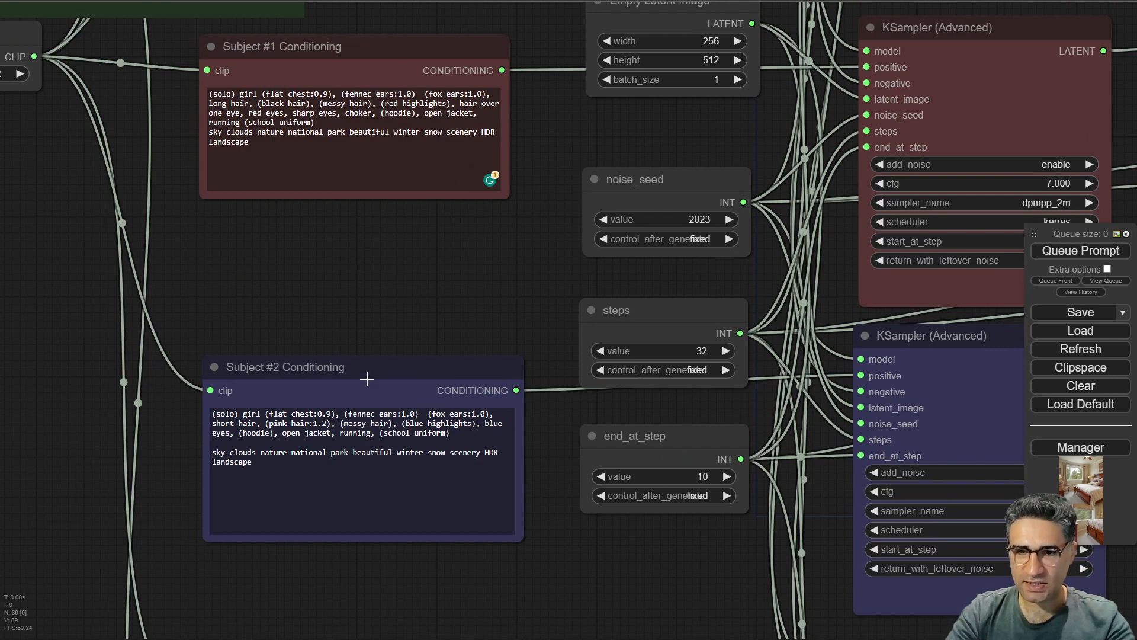
scroll(265, 310, up, 2)
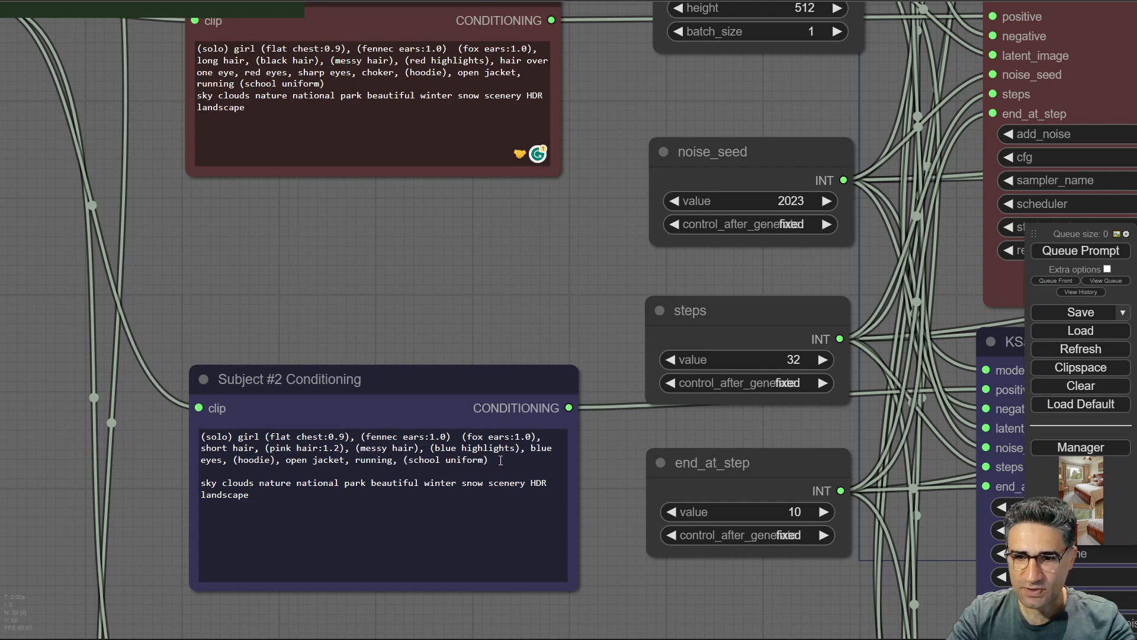
drag(500, 460, 388, 449)
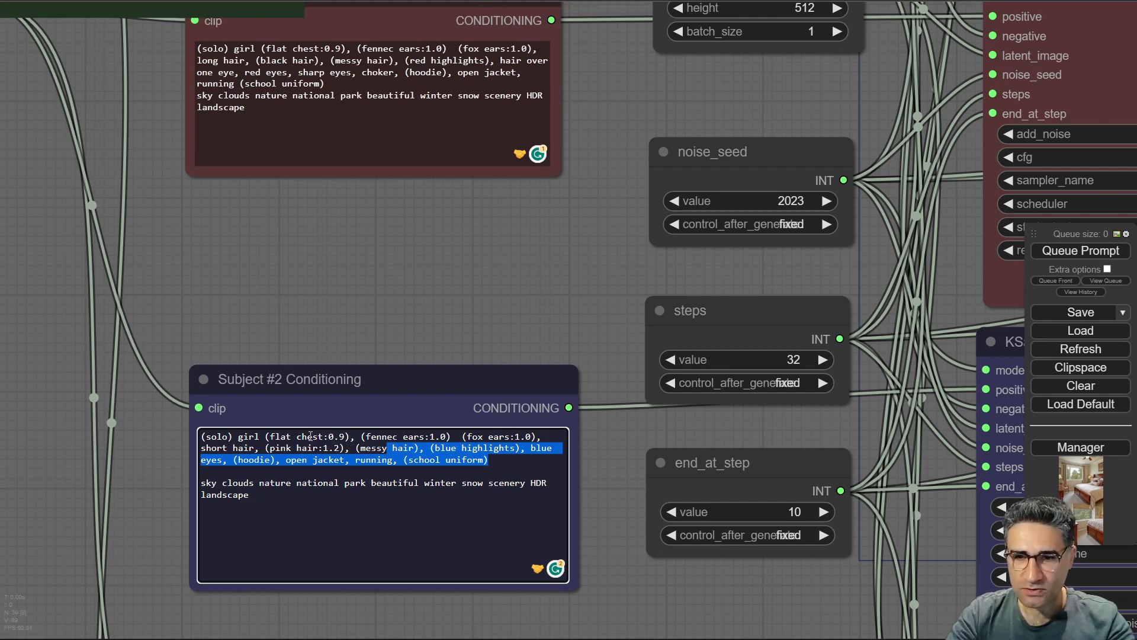
drag(260, 61, 314, 60)
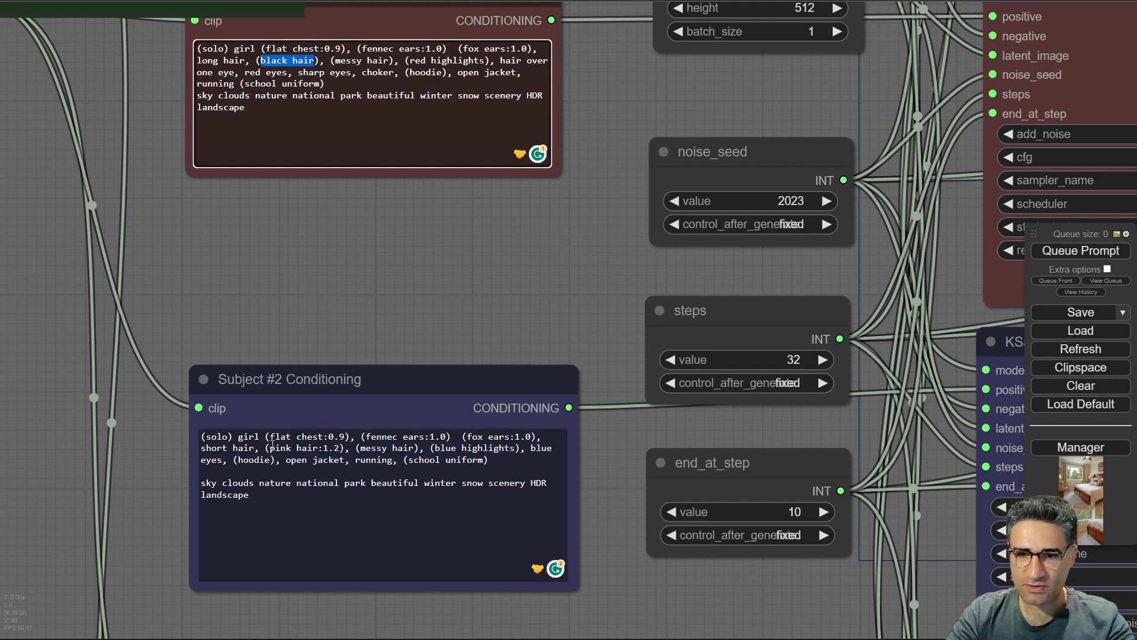
drag(272, 448, 334, 437)
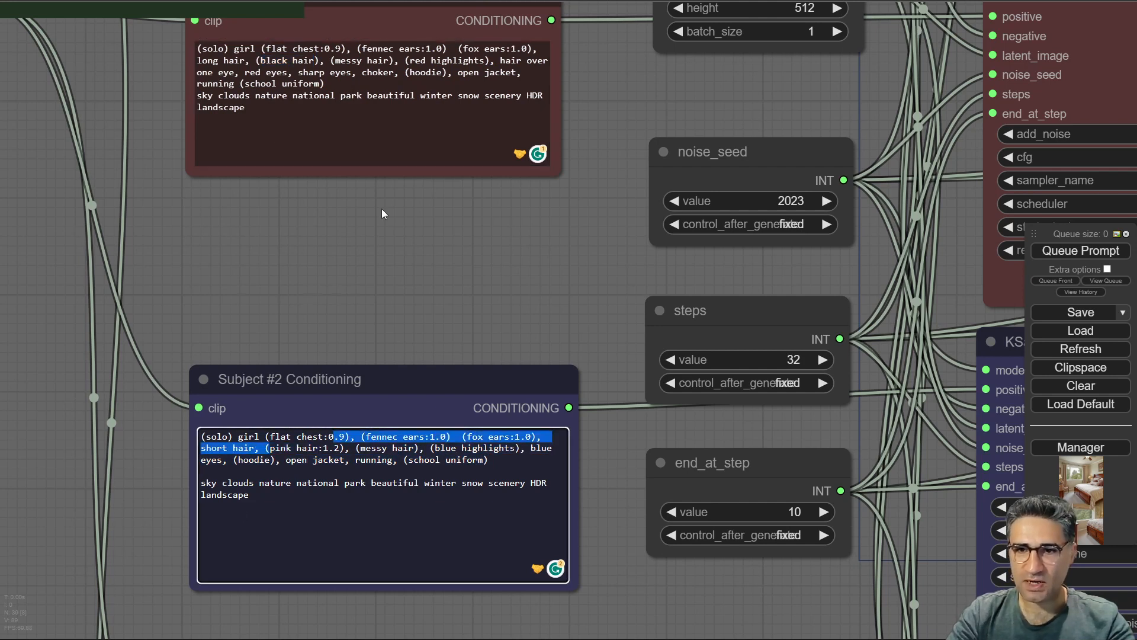
Examine the Subject #3 Conditioning prompt and its green KSampler (Advanced) node.
scroll(342, 275, down, 10)
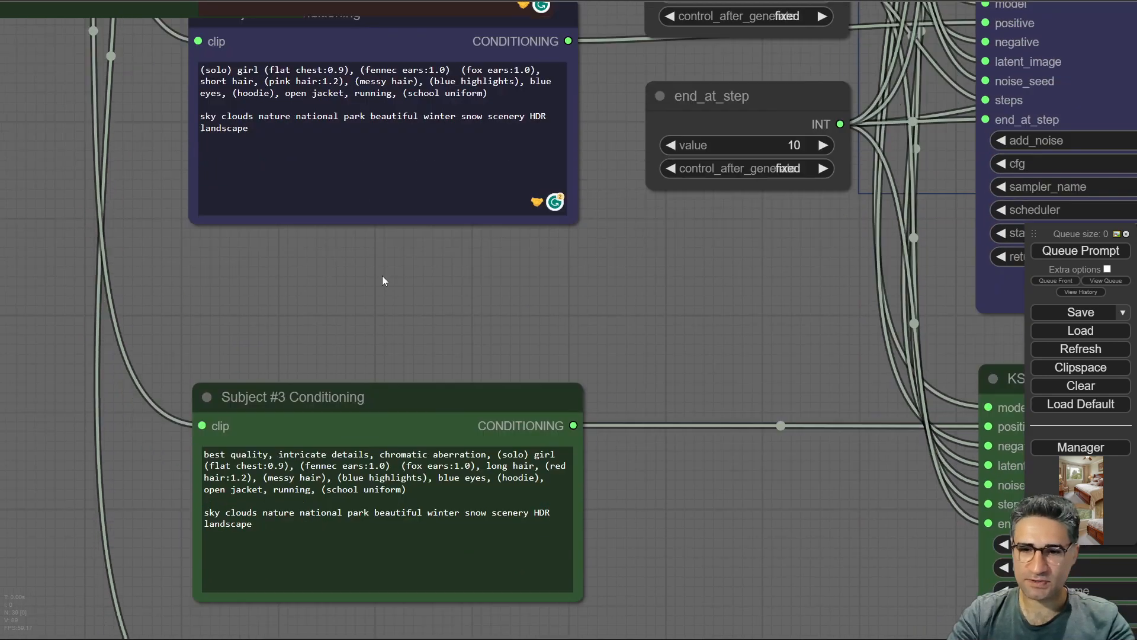
scroll(428, 85, up, 2)
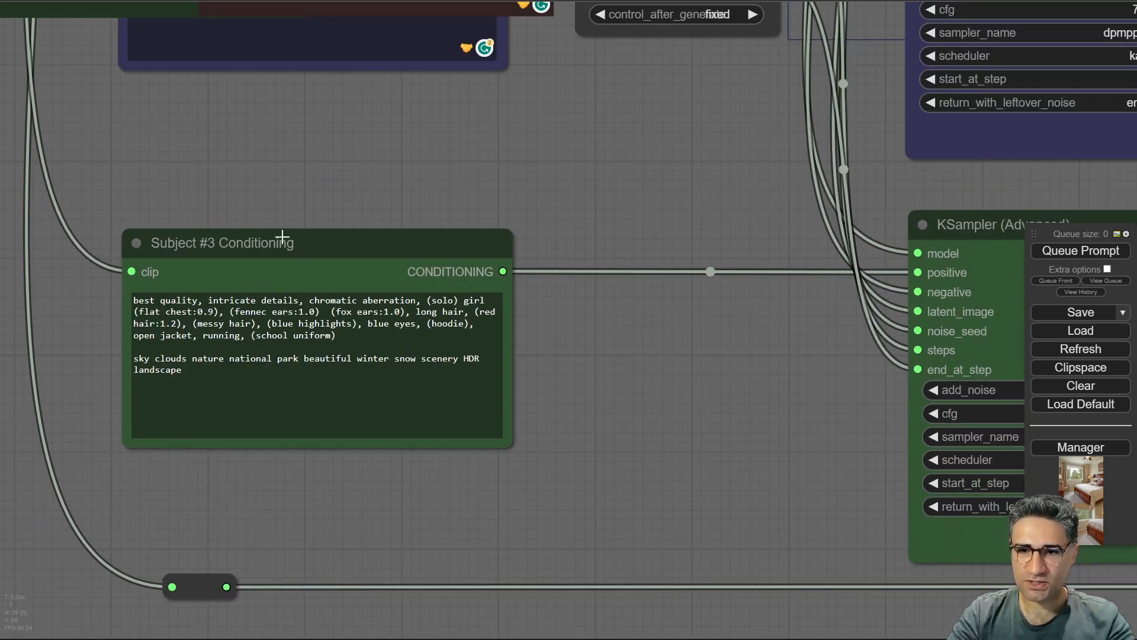
scroll(705, 439, down, 4)
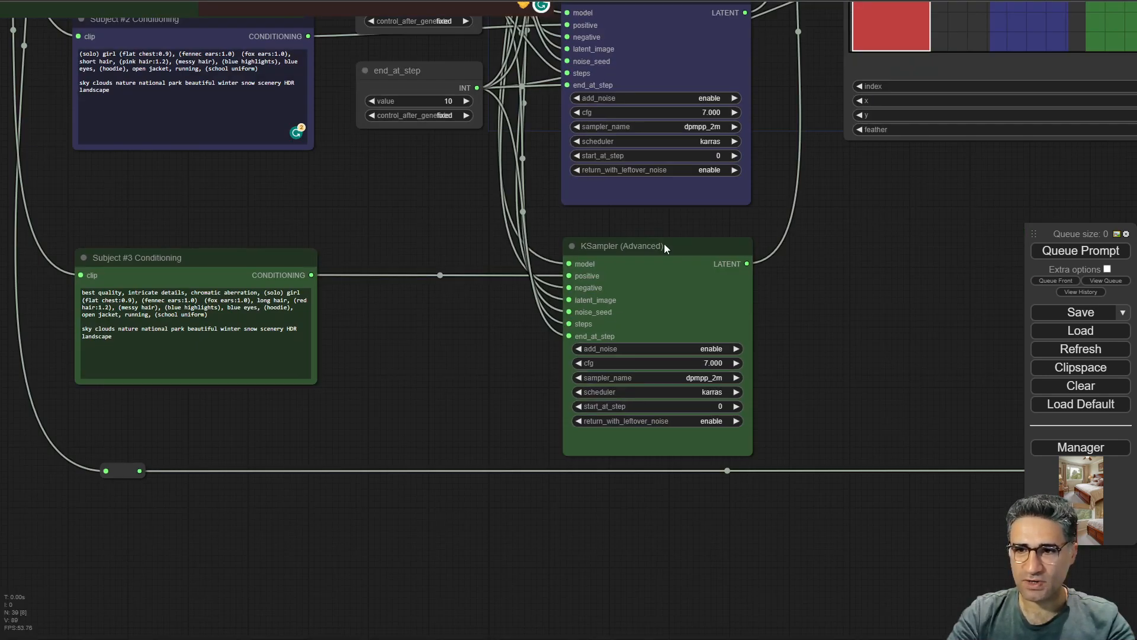
drag(631, 219, 396, 493)
scroll(414, 482, down, 3)
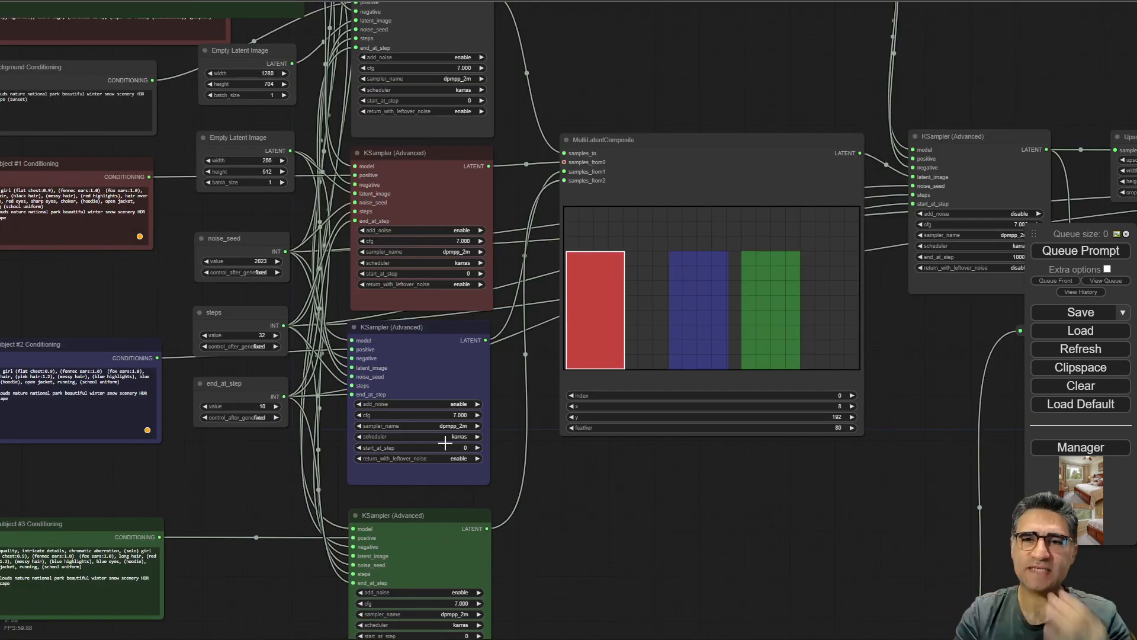
drag(575, 55, 872, 361)
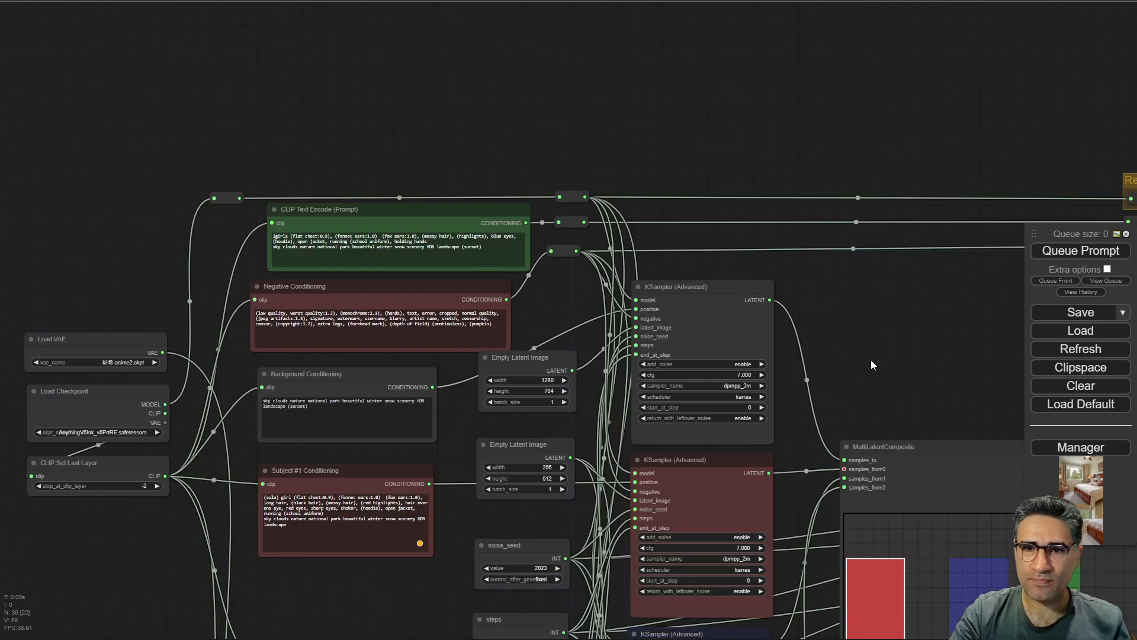
Review the Background Conditioning node and its 1280 by 704 latent feeding the first KSampler and the composite.
scroll(329, 309, up, 6)
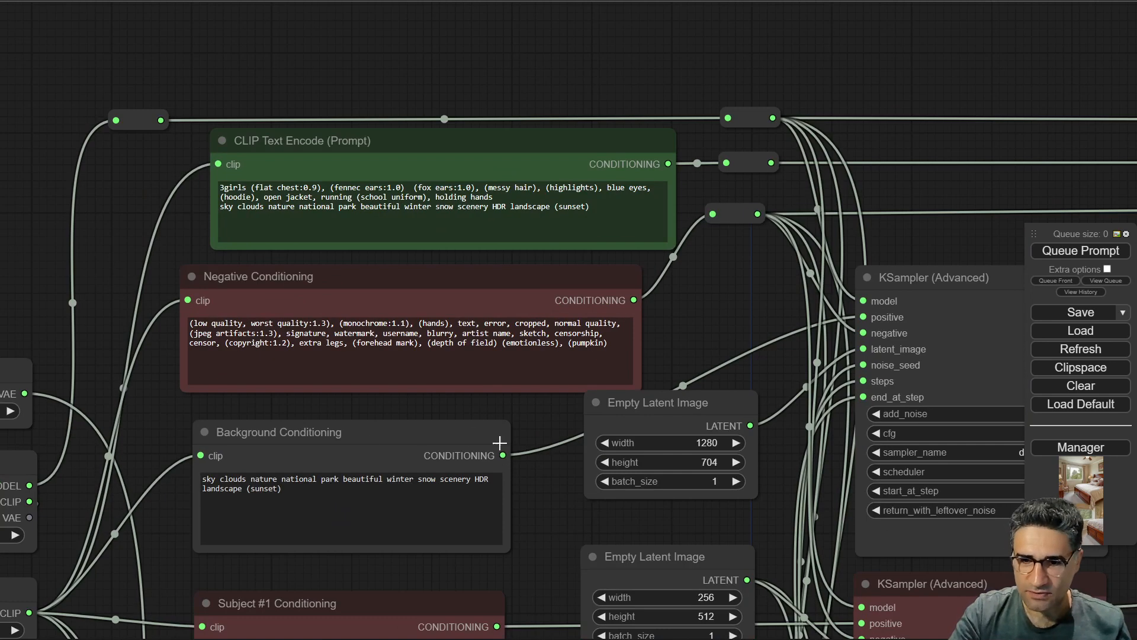
click(369, 433)
drag(524, 502, 336, 442)
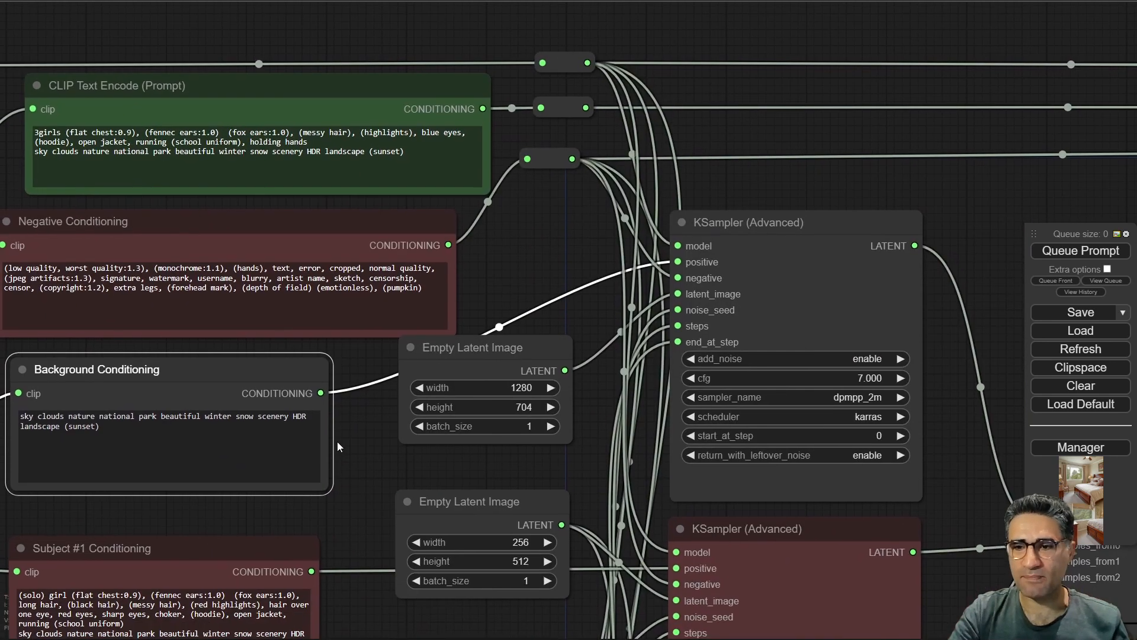
scroll(337, 442, down, 6)
drag(723, 380, 623, 317)
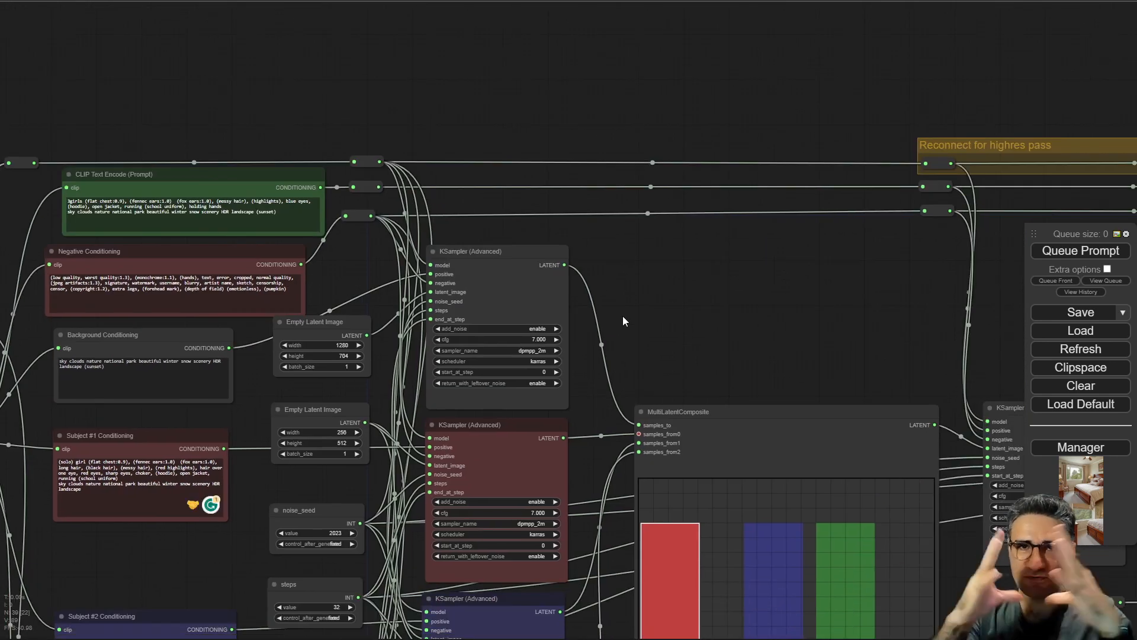
scroll(748, 239, down, 5)
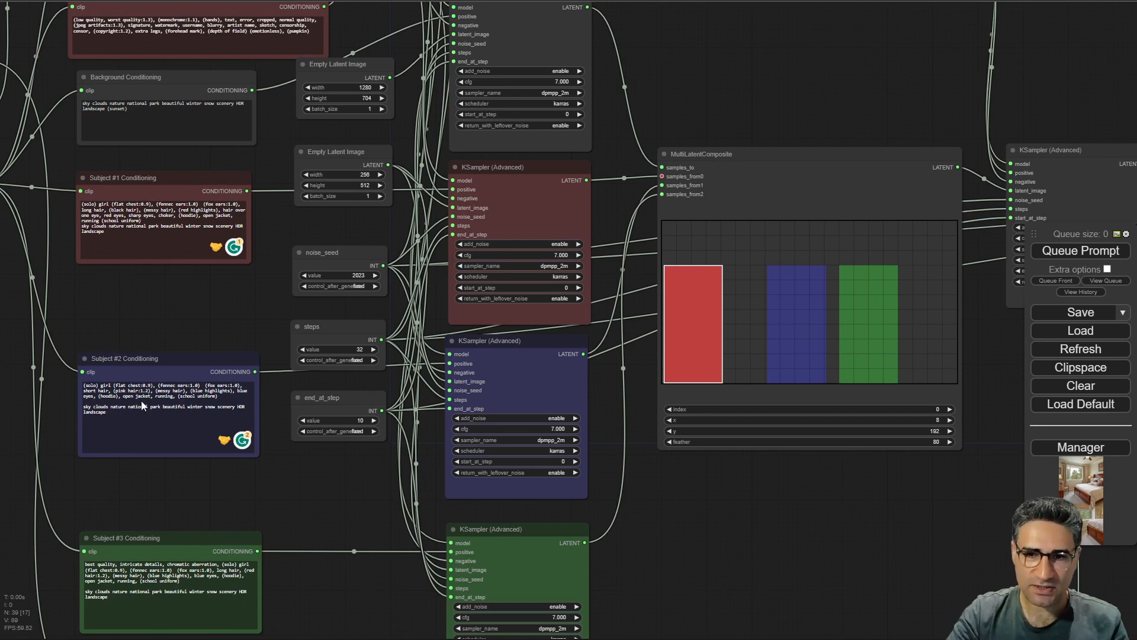
drag(917, 575, 515, 619)
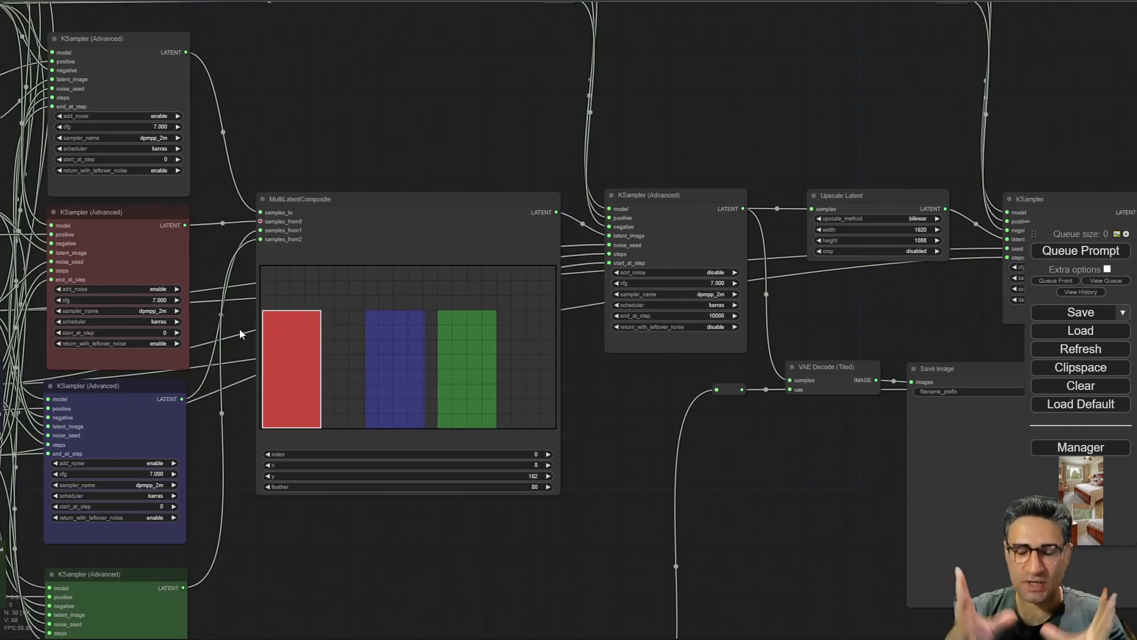
Follow the MultiLatentComposite output into the next KSampler (Advanced) and the Reconnect for highres pass group.
scroll(308, 210, up, 8)
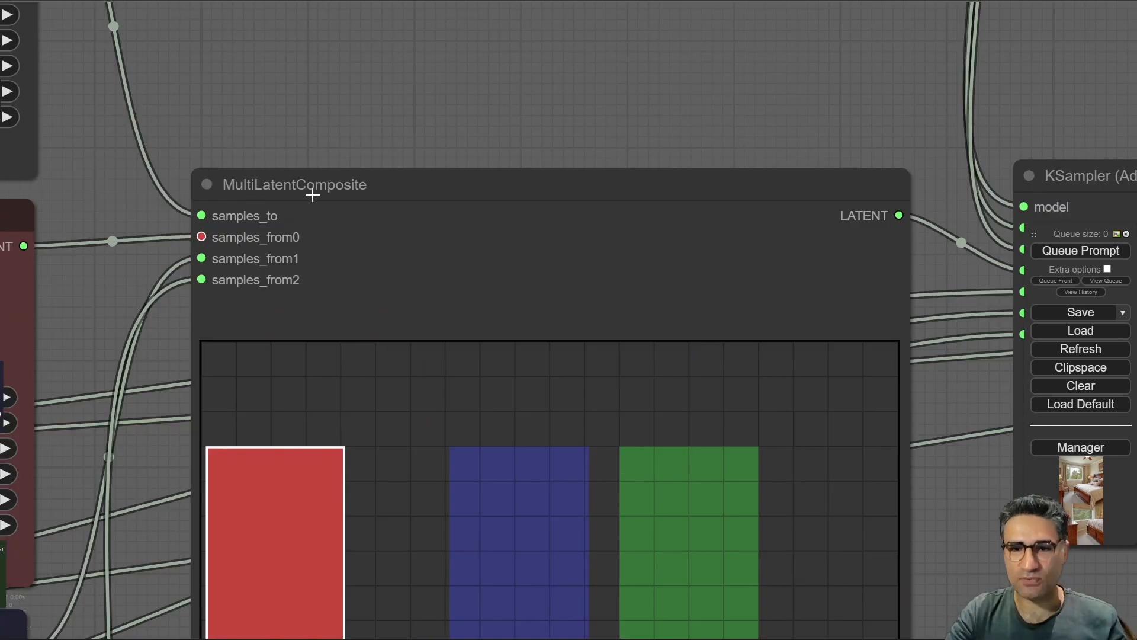
scroll(541, 421, down, 7)
scroll(766, 503, up, 2)
drag(699, 496, 421, 507)
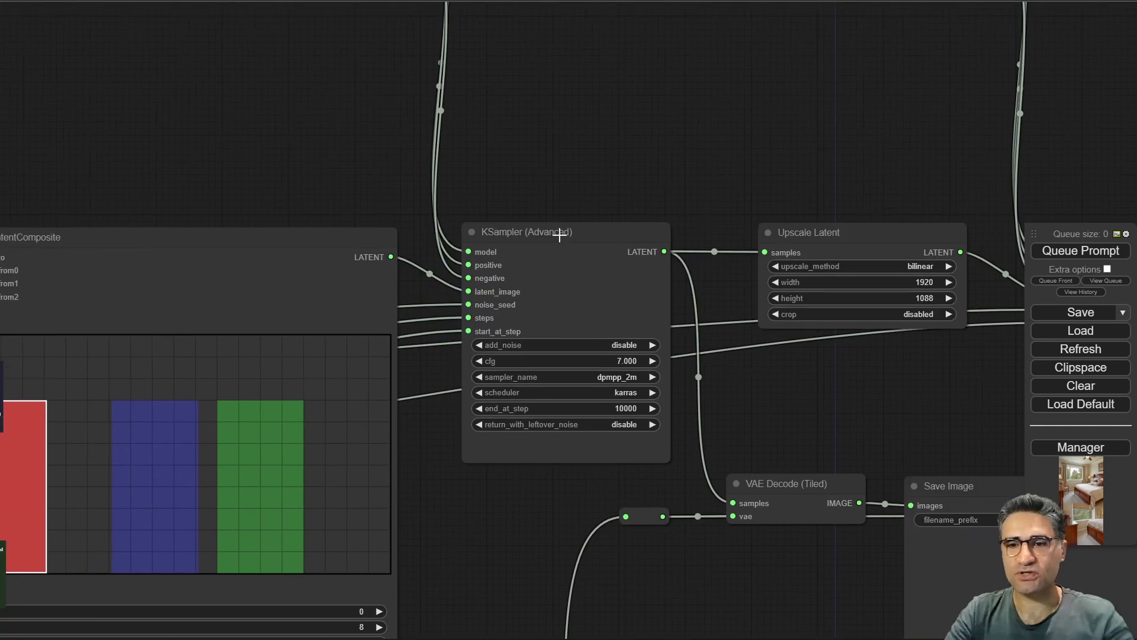
mouse_move(559, 235)
mouse_down()
mouse_move(553, 215)
mouse_move(563, 230)
mouse_up()
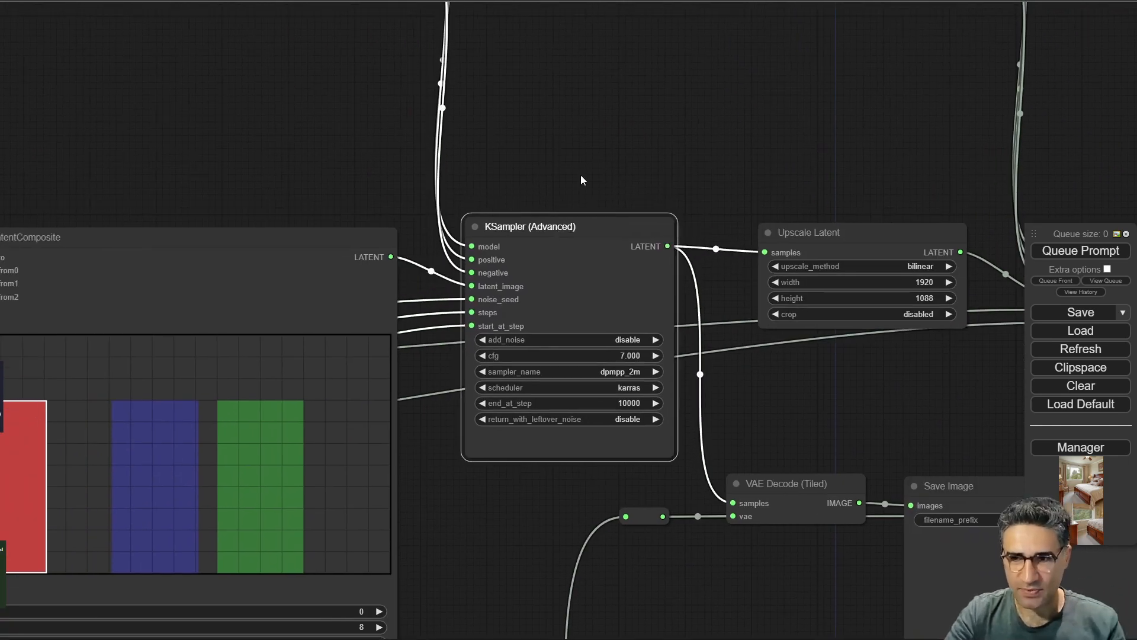
drag(592, 152, 598, 261)
scroll(598, 261, down, 2)
scroll(532, 303, up, 4)
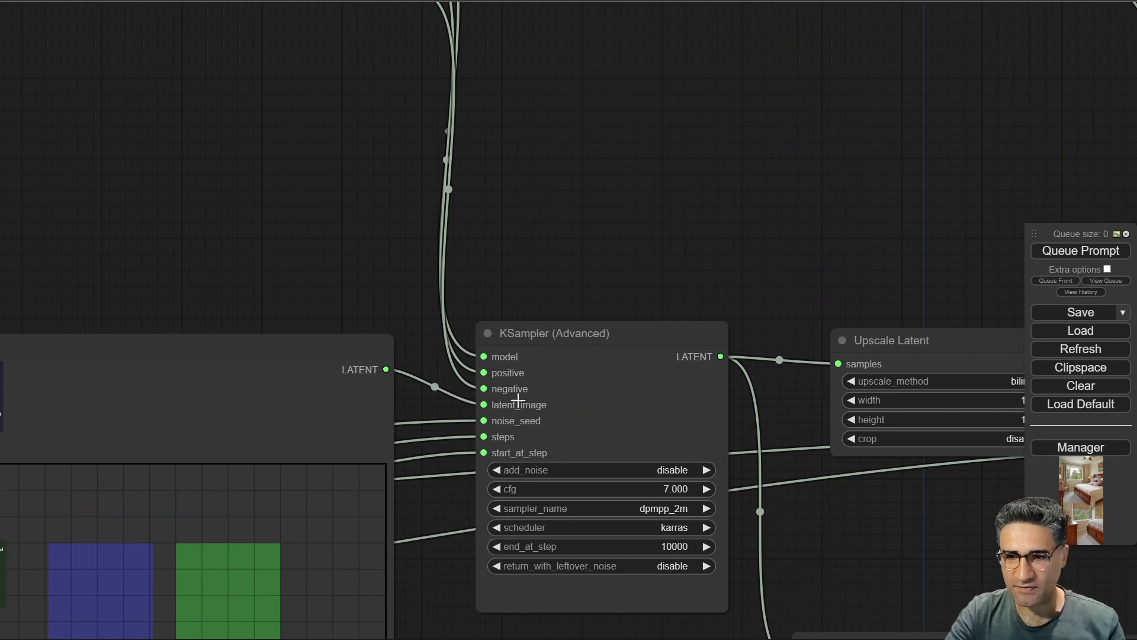
click(528, 336)
drag(536, 127, 650, 419)
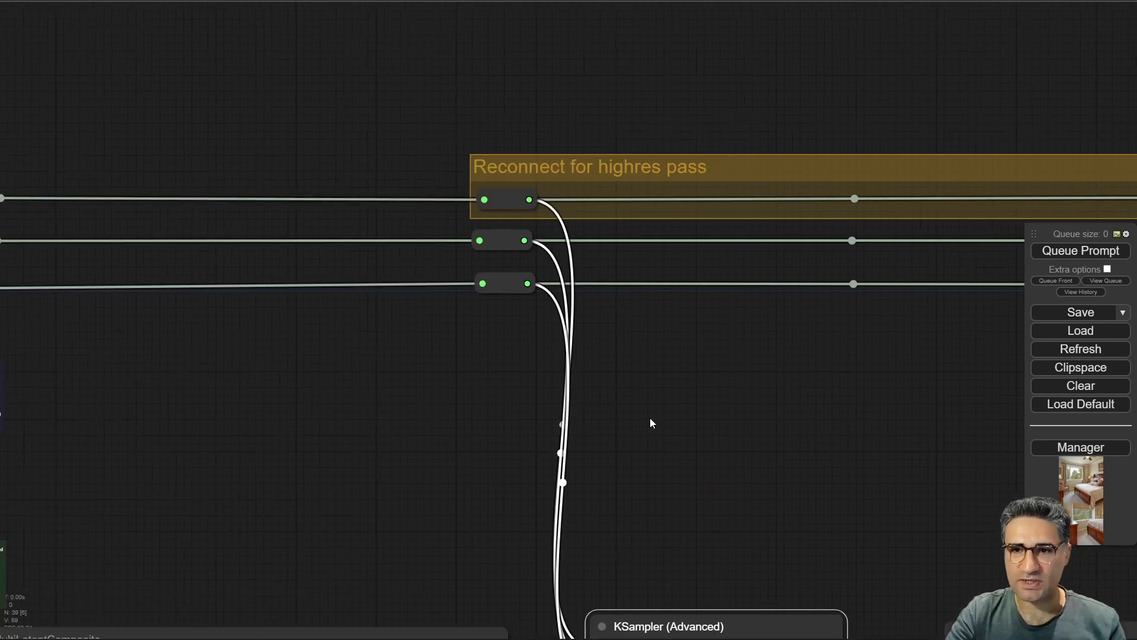
Zoom in to read the main CLIP Text Encode prompt describing 3girls holding hands.
scroll(475, 302, down, 5)
drag(344, 422, 894, 395)
click(225, 238)
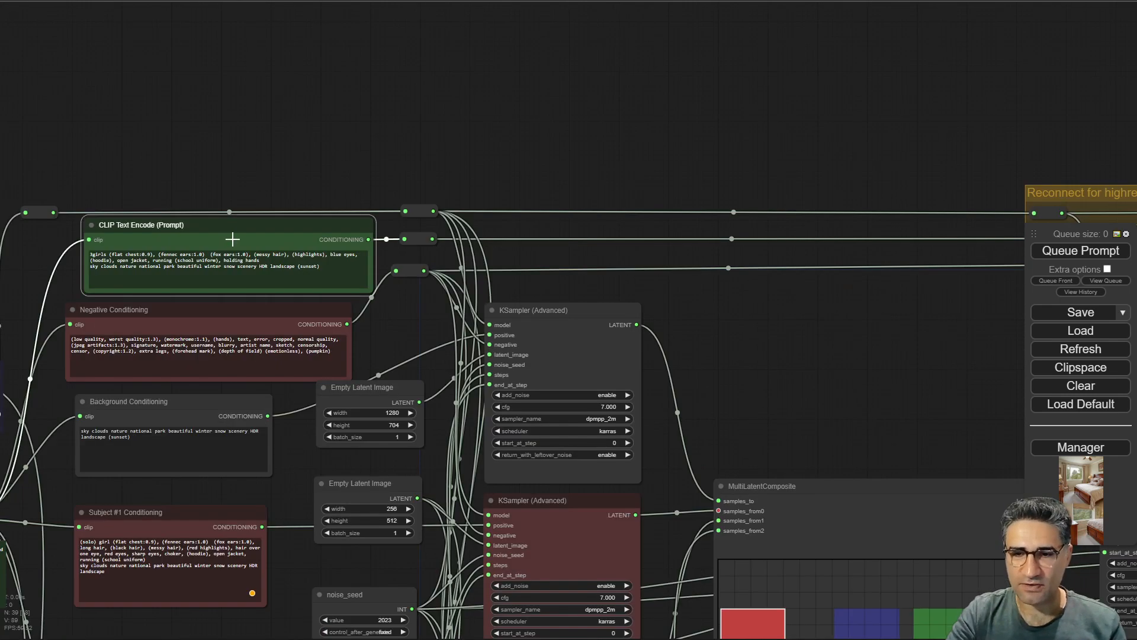
scroll(54, 270, up, 10)
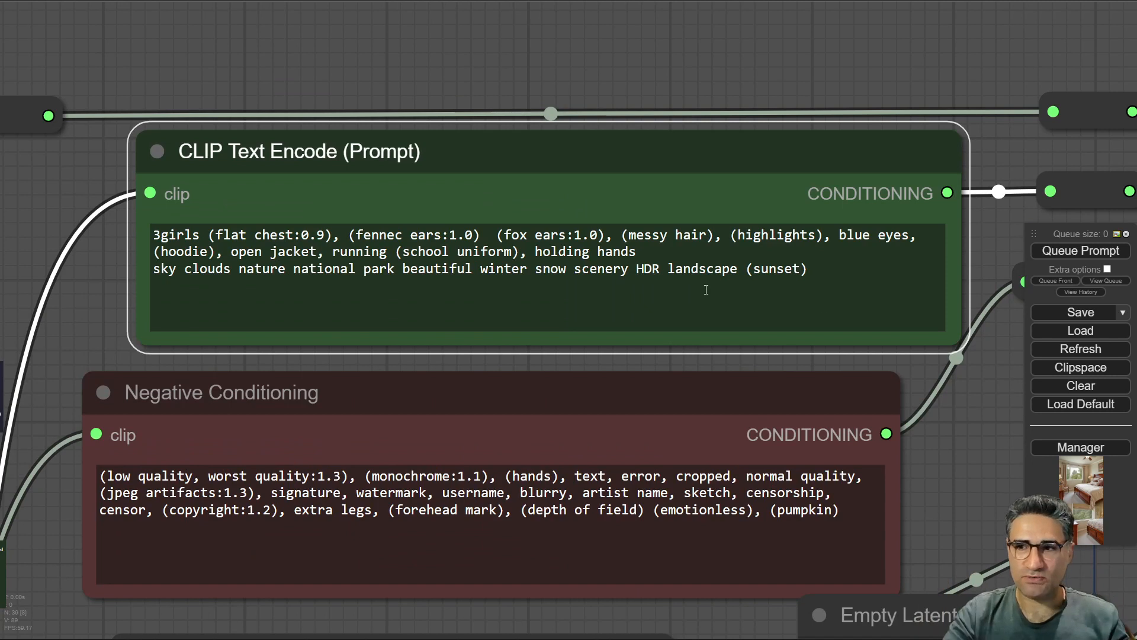
scroll(788, 136, down, 6)
drag(787, 73, 283, 76)
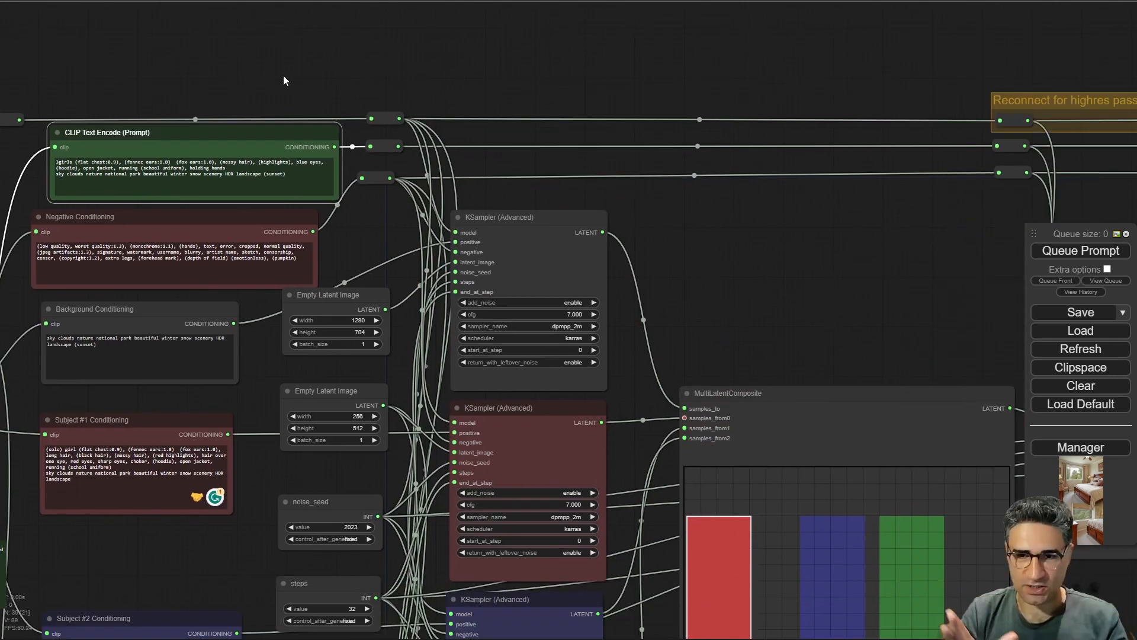
Inspect the Upscale Latent node at 1920 by 1088 feeding the final KSampler with denoise 0.700.
drag(762, 307, 25, 225)
scroll(403, 322, up, 5)
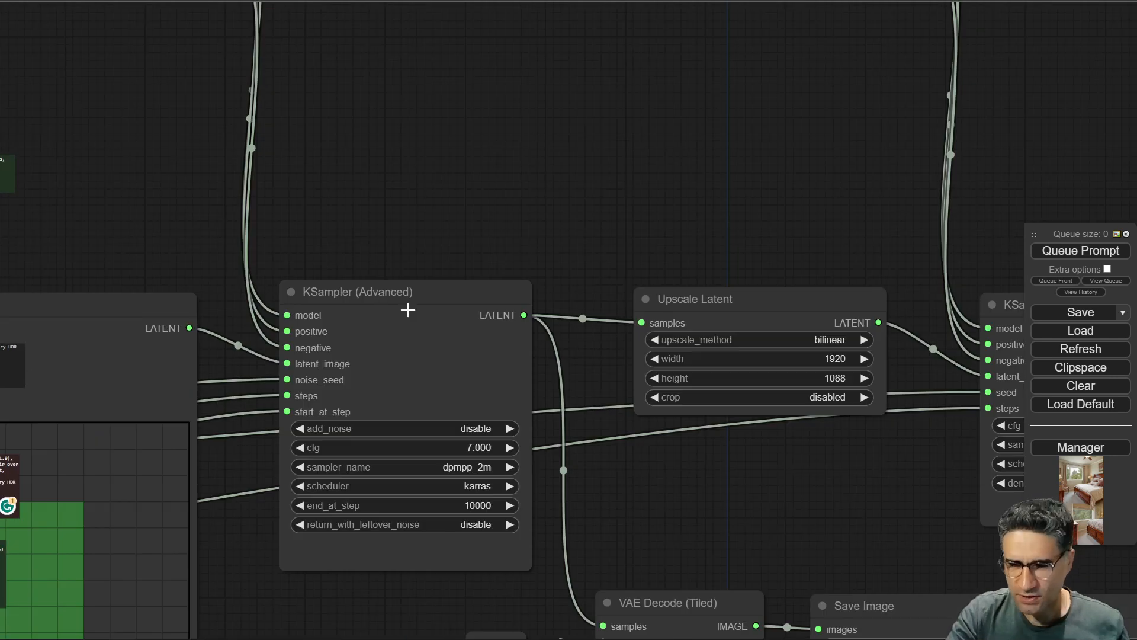
drag(312, 275, 226, 124)
drag(678, 329, 266, 217)
scroll(292, 216, down, 3)
drag(318, 264, 368, 348)
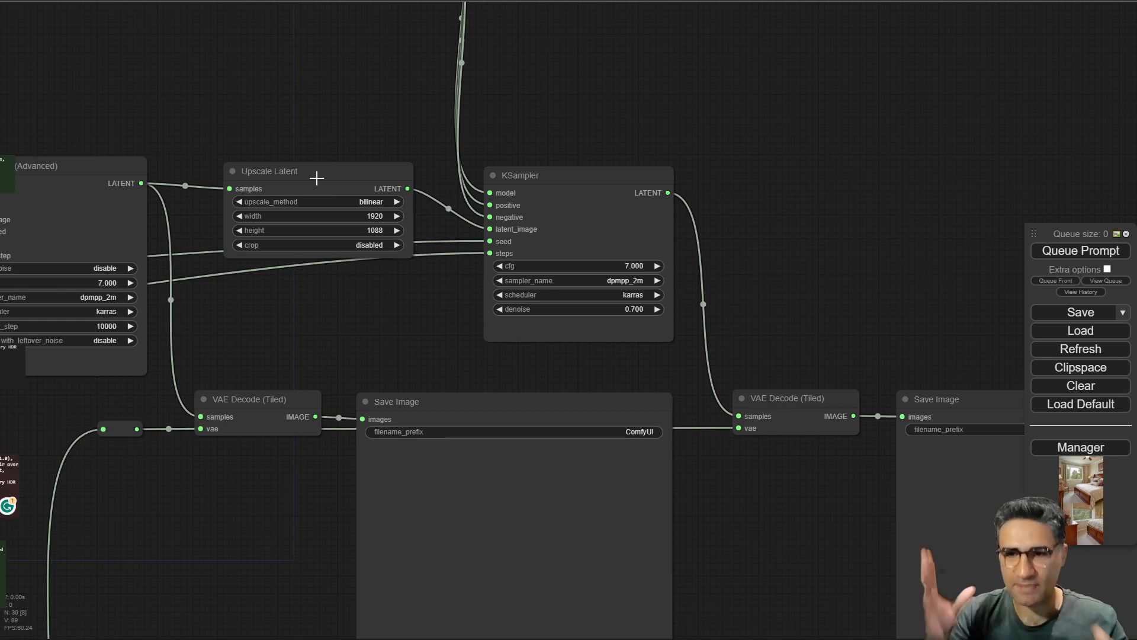
scroll(314, 178, down, 8)
drag(284, 140, 336, 177)
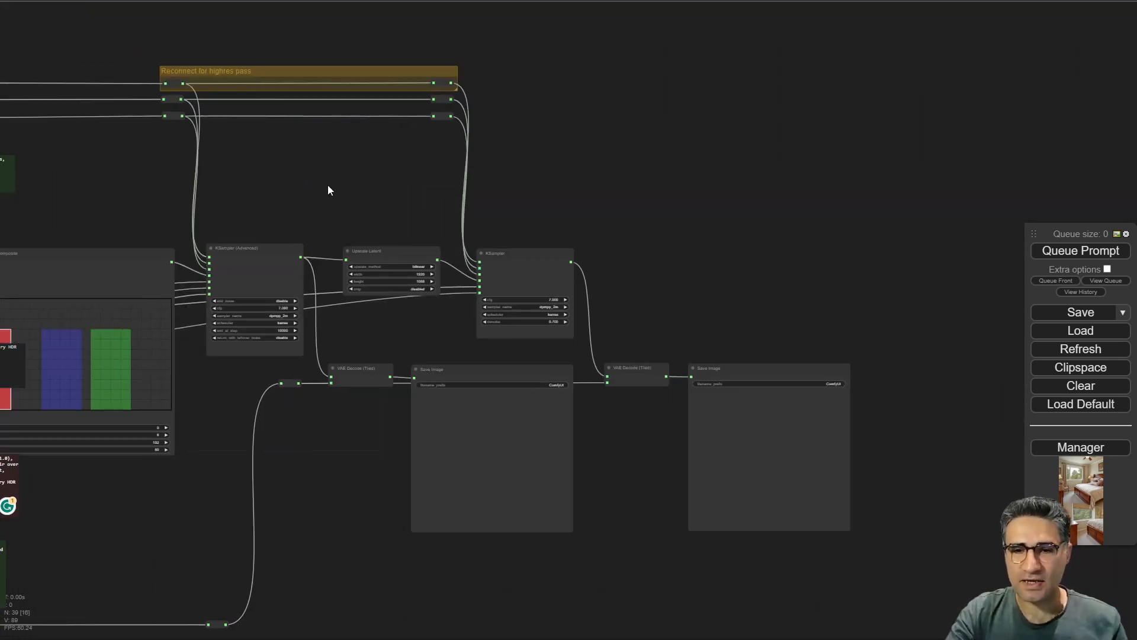
scroll(681, 317, up, 3)
scroll(574, 272, up, 7)
click(555, 274)
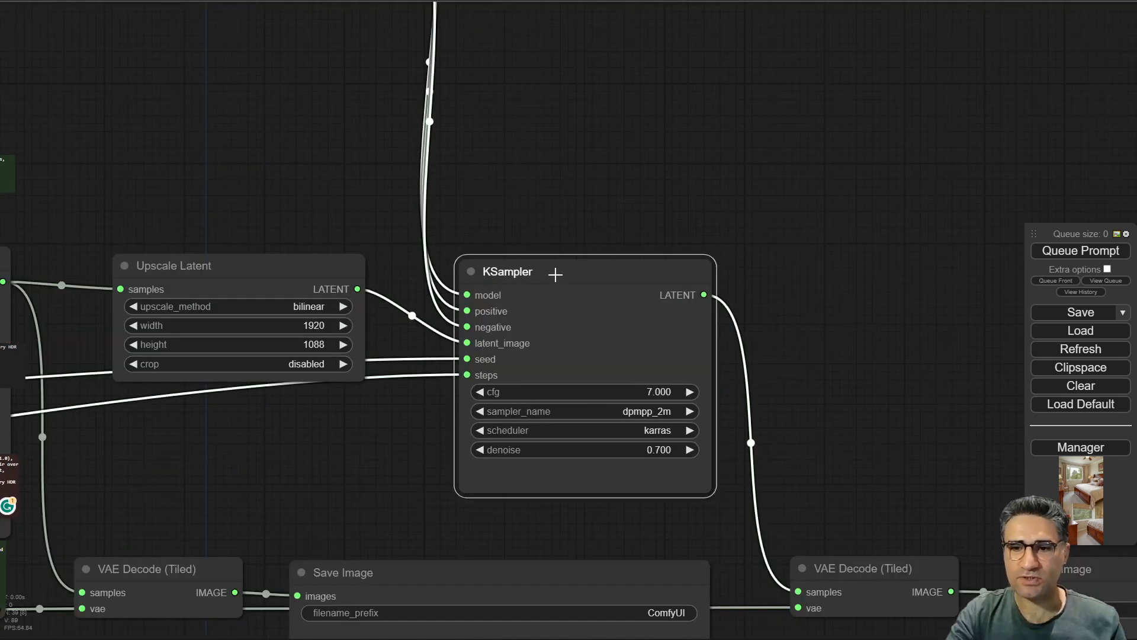
Examine the VAE Decode (Tiled) and Save Image nodes at the end of both sampling passes.
scroll(219, 102, down, 4)
drag(207, 92, 718, 138)
drag(493, 259, 501, 257)
drag(431, 183, 189, 151)
drag(565, 368, 235, 203)
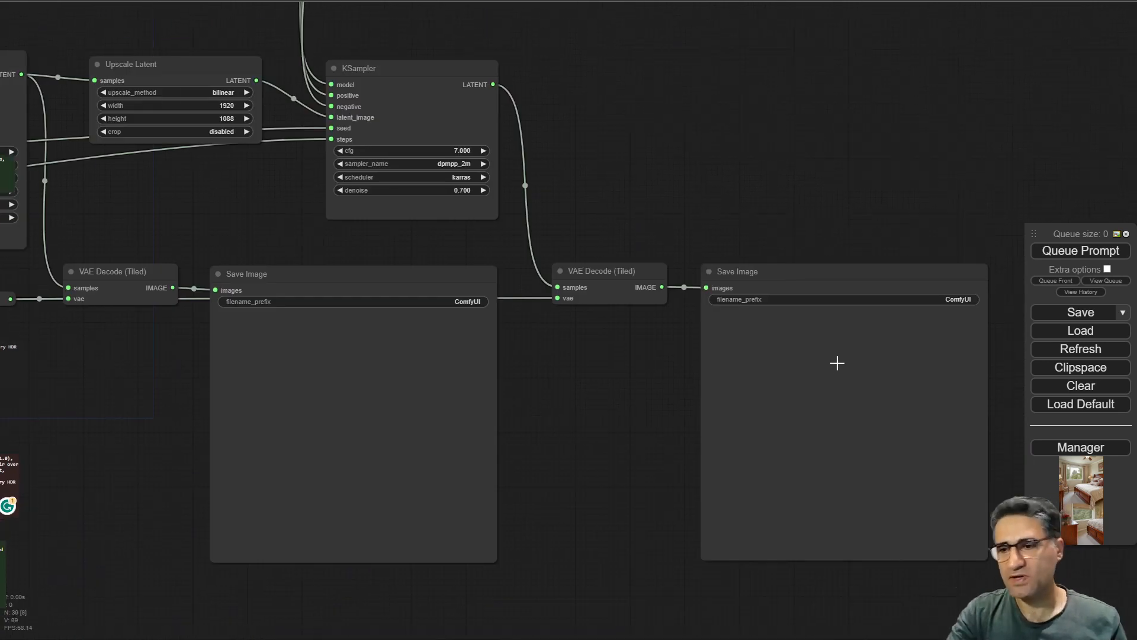
scroll(824, 391, down, 8)
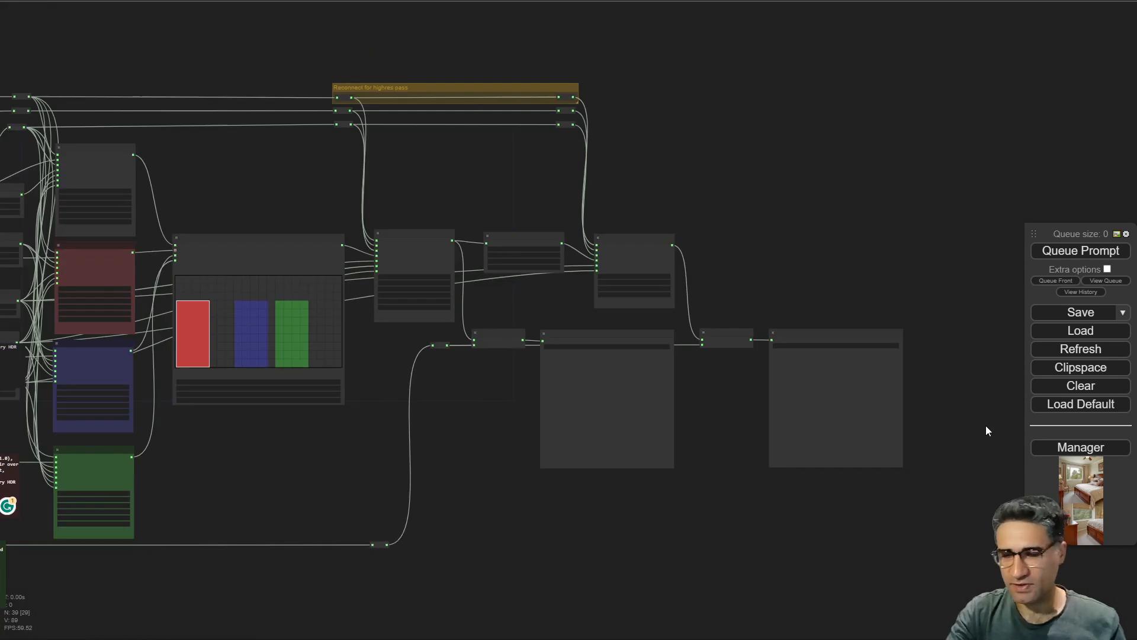
Queue the example workflow to generate the composed image.
scroll(957, 425, up, 8)
scroll(777, 413, up, 5)
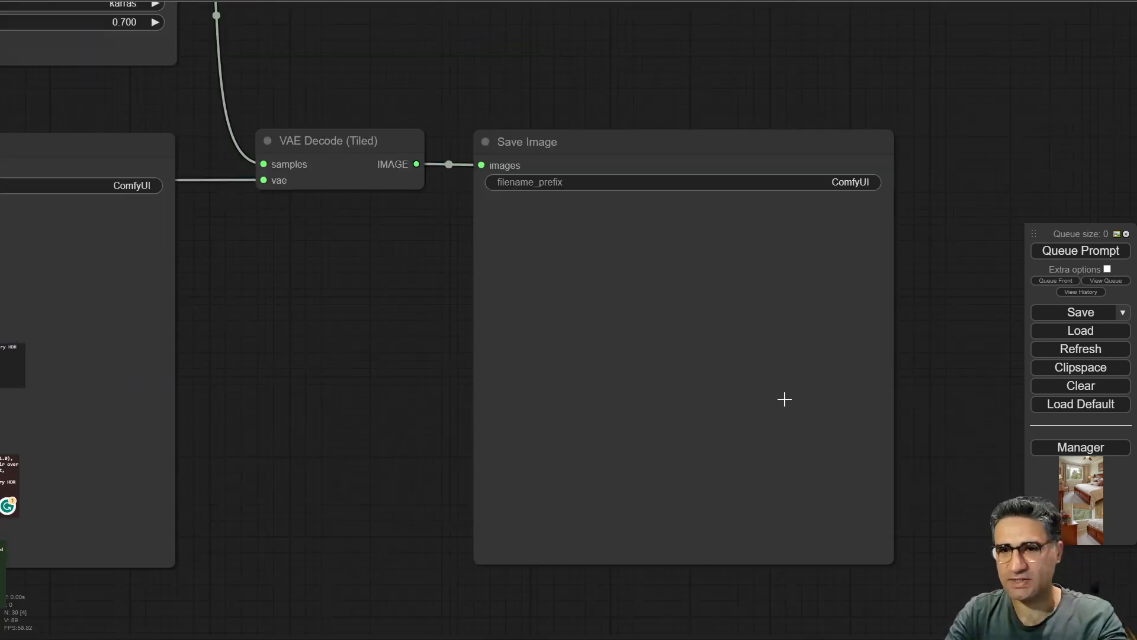
scroll(439, 353, down, 10)
drag(288, 560, 823, 489)
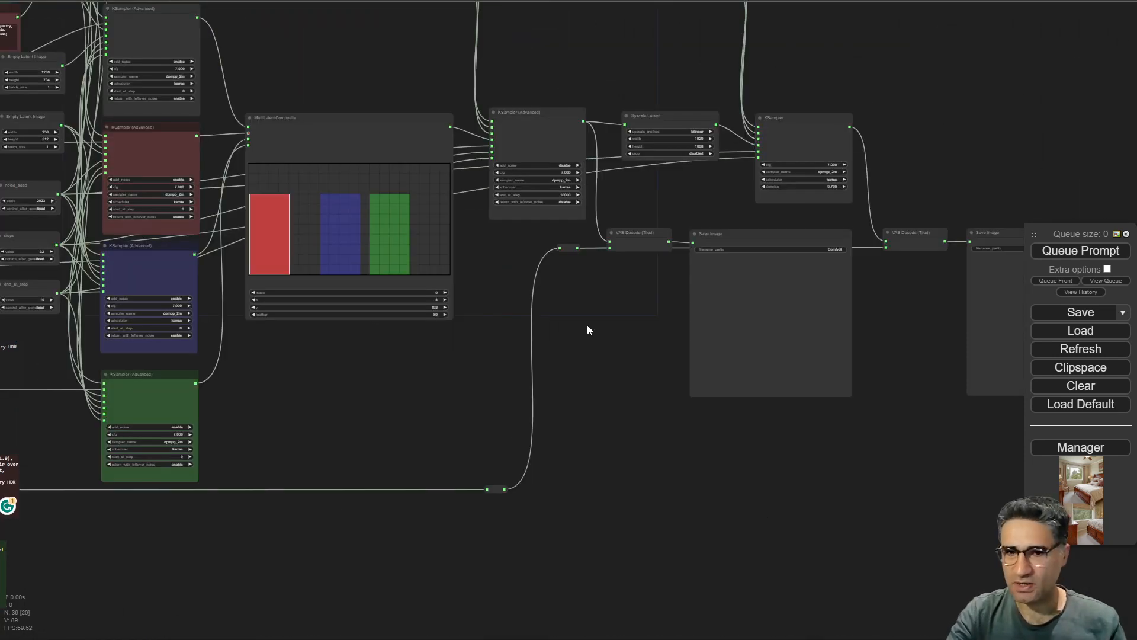
drag(335, 370, 920, 330)
click(1067, 251)
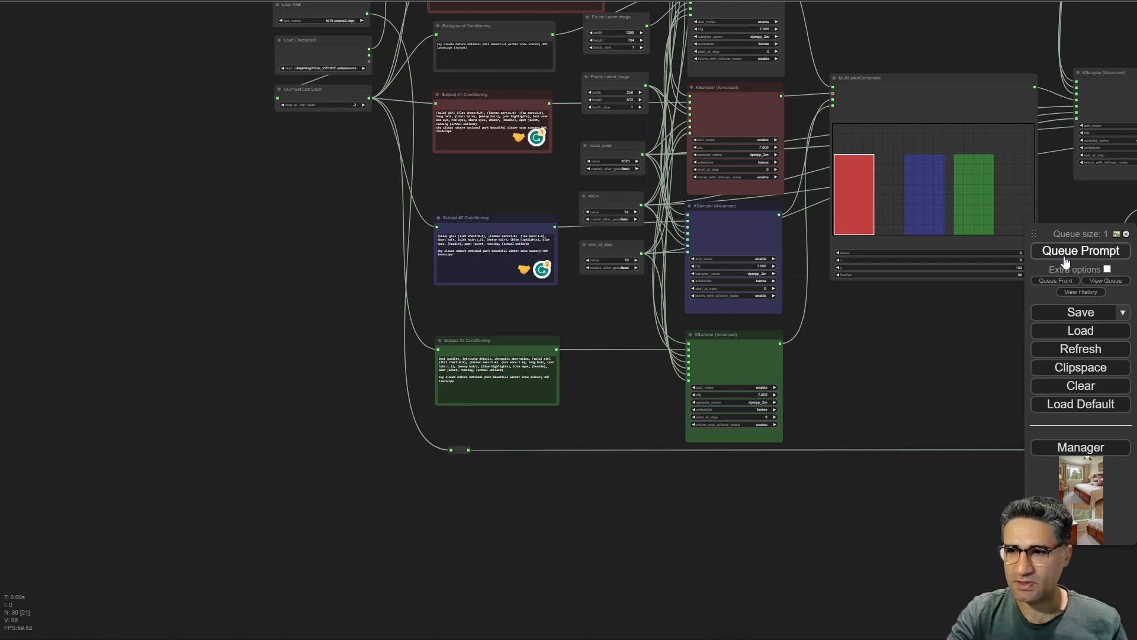
Watch the subject sampler previews and the composite sampler as the generation progresses.
drag(207, 264, 168, 393)
scroll(235, 319, up, 4)
drag(235, 319, 173, 357)
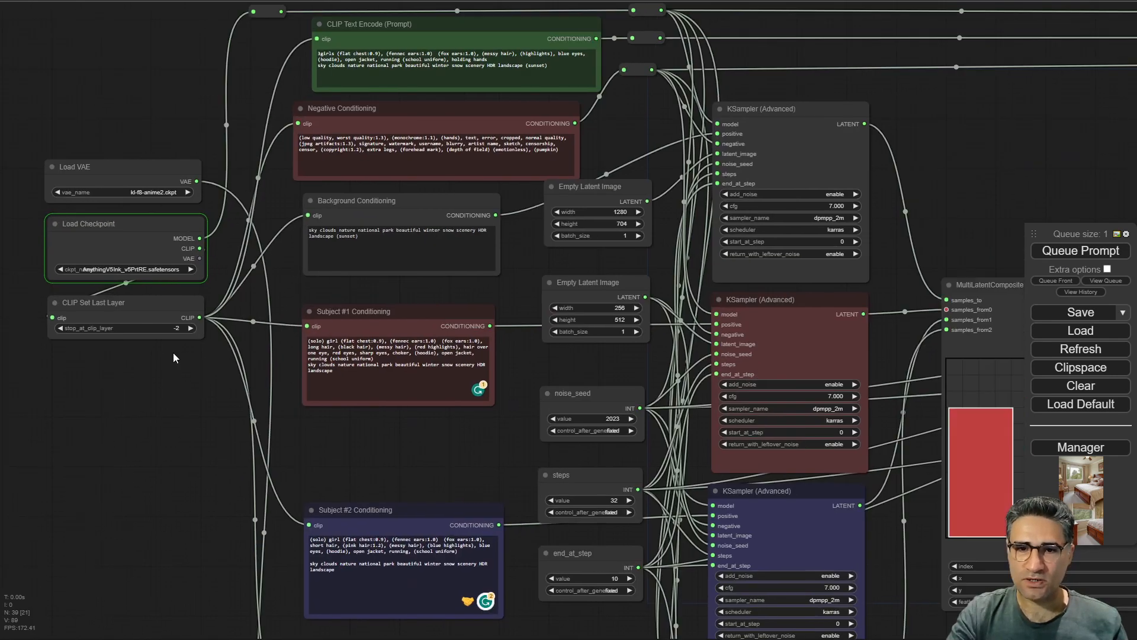
scroll(113, 228, down, 5)
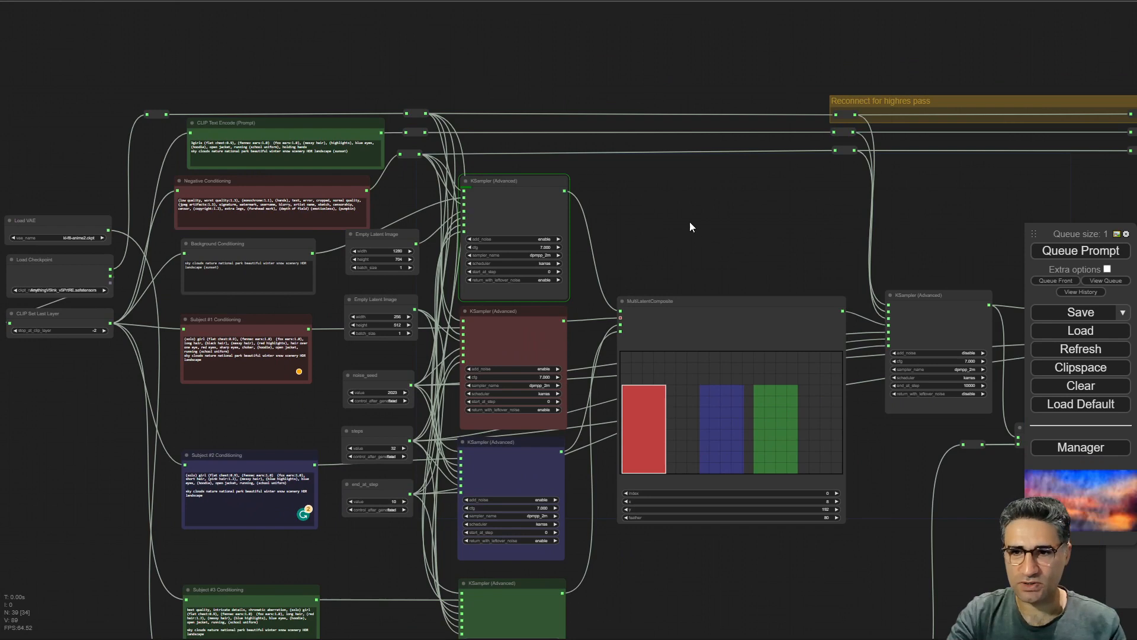
scroll(616, 204, up, 5)
drag(474, 415, 479, 421)
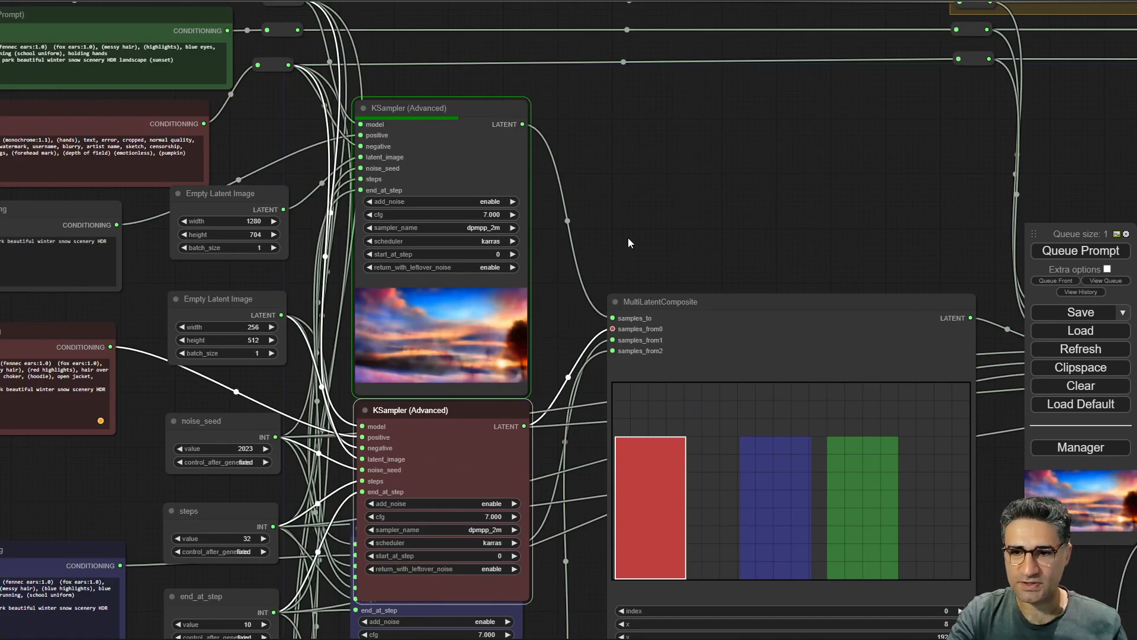
drag(603, 467, 617, 244)
scroll(585, 571, down, 3)
drag(584, 576, 601, 365)
drag(534, 559, 529, 428)
scroll(635, 456, up, 3)
drag(635, 389, 634, 317)
drag(499, 504, 502, 639)
drag(655, 250, 622, 83)
drag(659, 172, 648, 245)
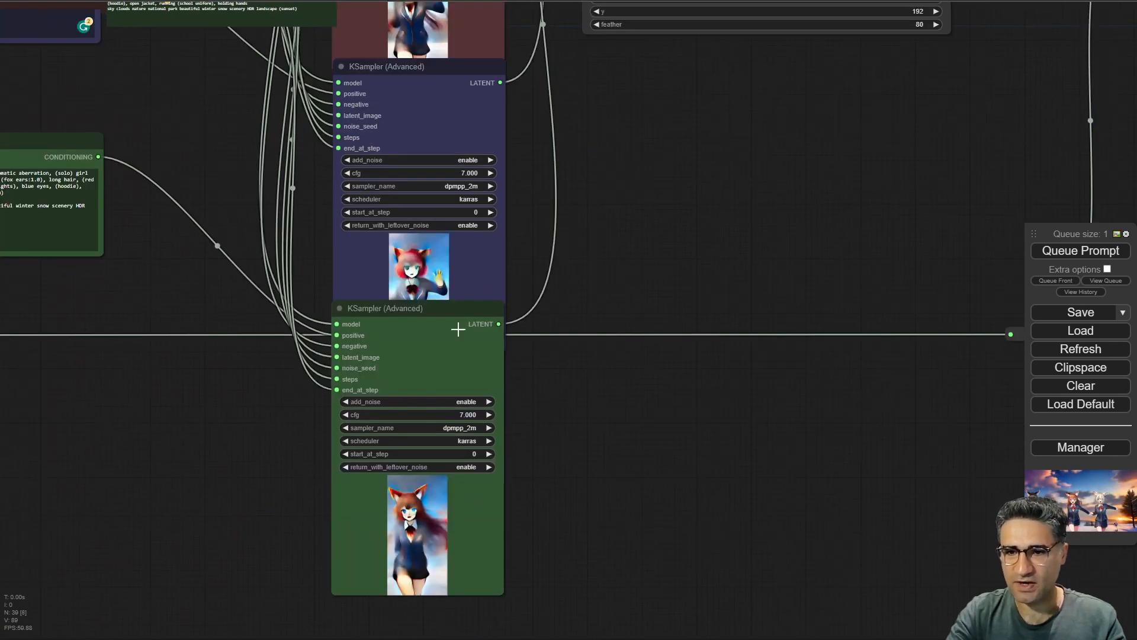
drag(458, 330, 460, 416)
drag(615, 197, 380, 590)
drag(574, 478, 486, 502)
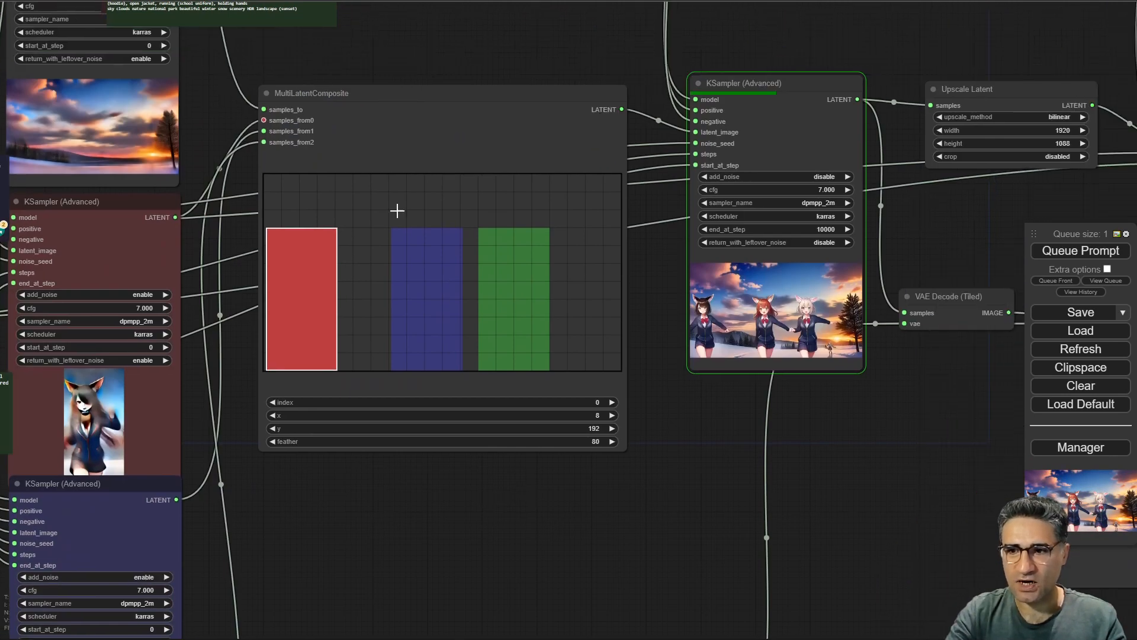
Zoom in on the first-pass KSampler (Advanced) preview and its saved image.
drag(876, 401, 667, 425)
scroll(553, 367, up, 8)
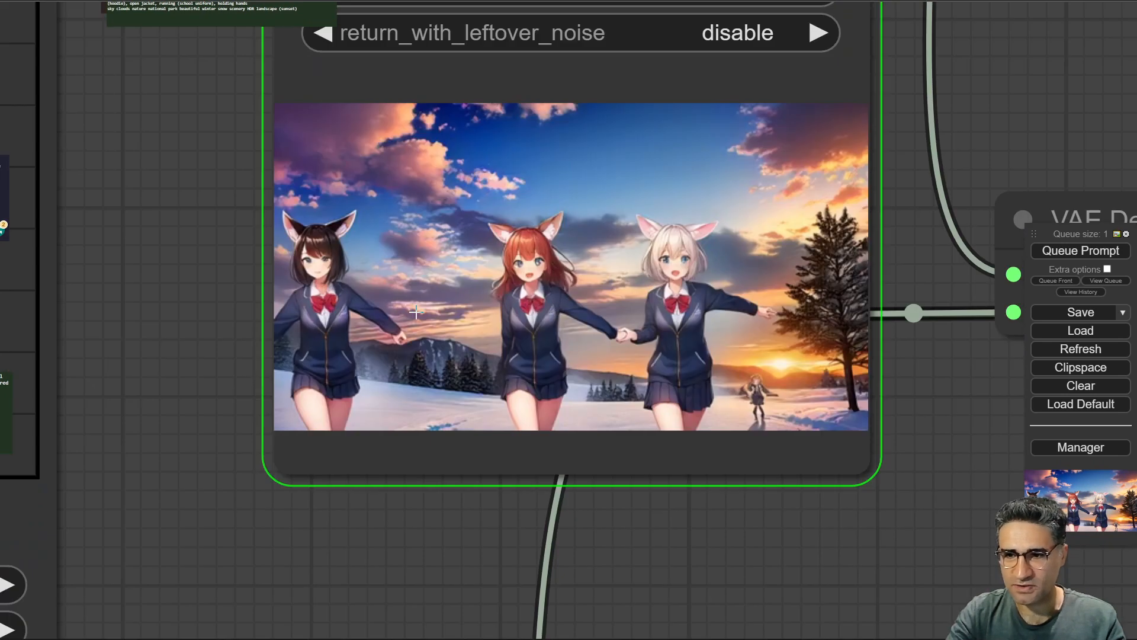
scroll(415, 309, down, 5)
scroll(478, 269, up, 4)
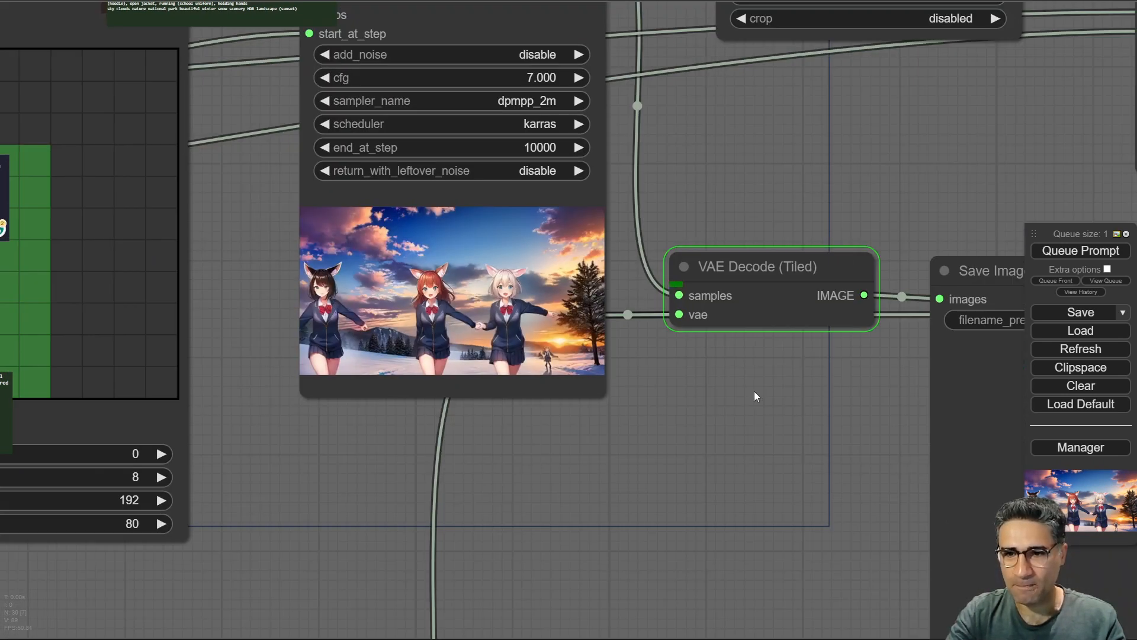
drag(755, 391, 275, 361)
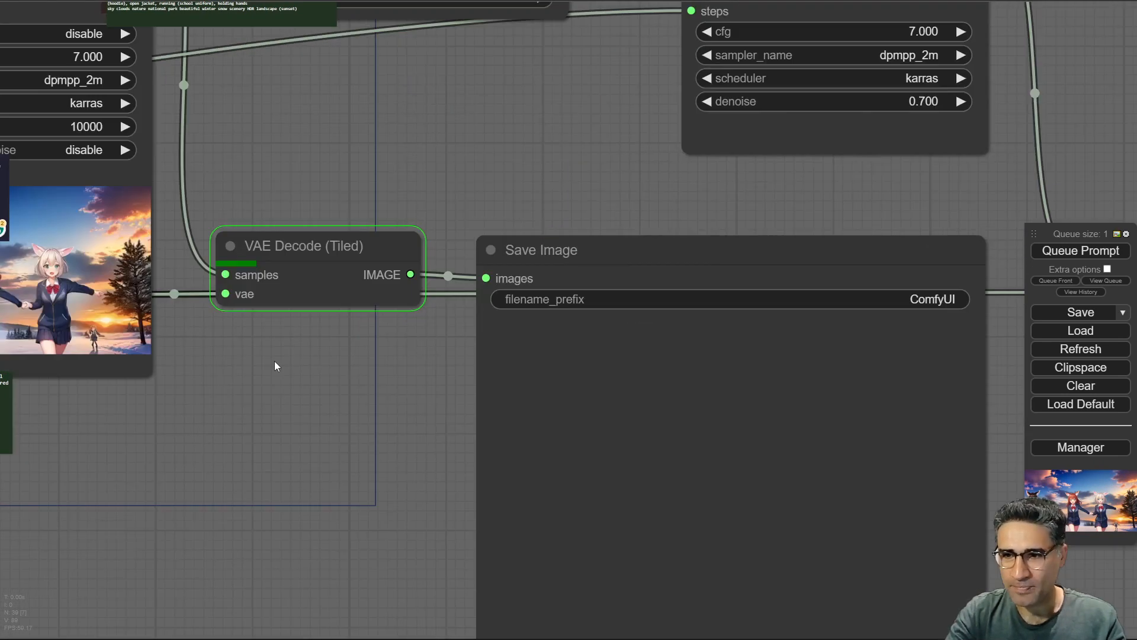
scroll(221, 341, down, 5)
scroll(431, 457, up, 4)
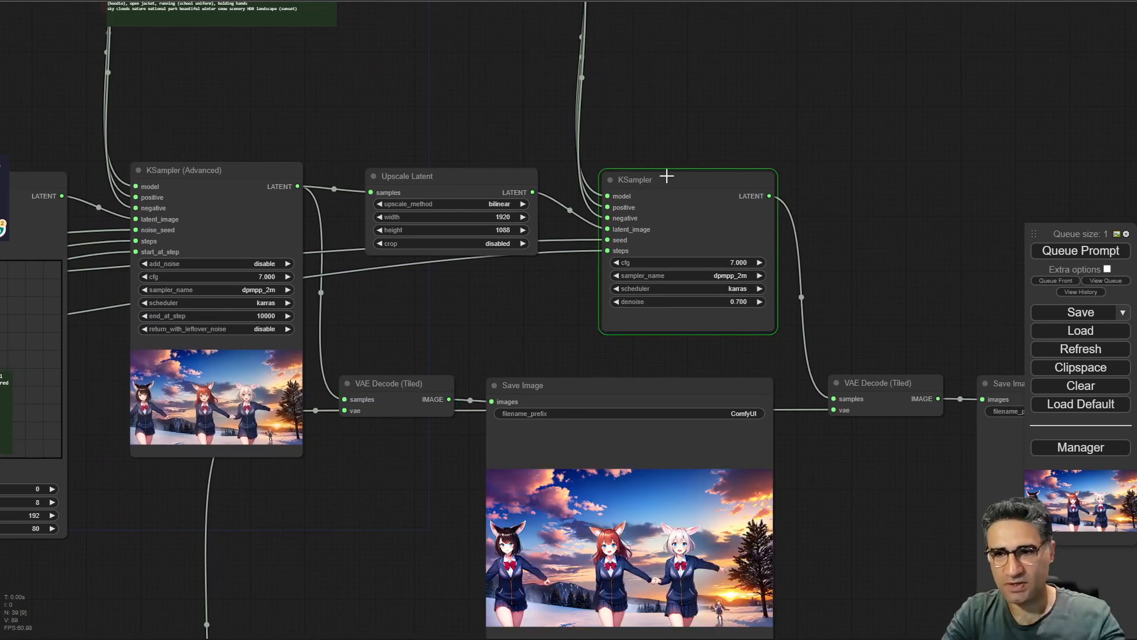
Inspect the highres KSampler preview alongside the Upscale Latent settings and the final Save Image node.
drag(522, 338, 321, 305)
scroll(493, 350, up, 7)
scroll(493, 350, up, 5)
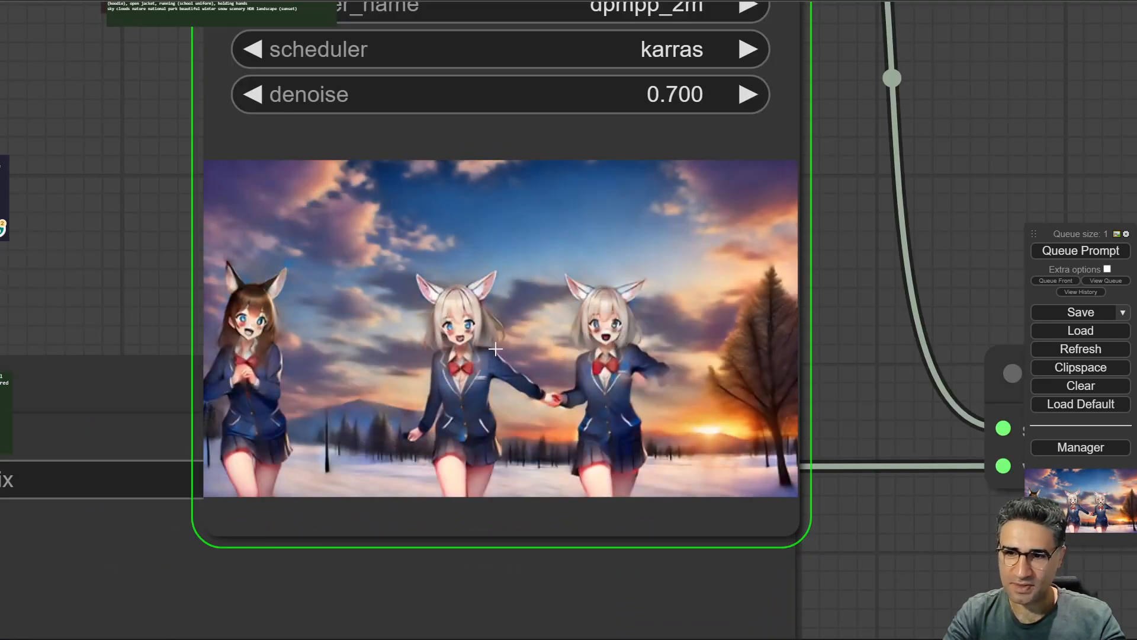
scroll(495, 350, down, 10)
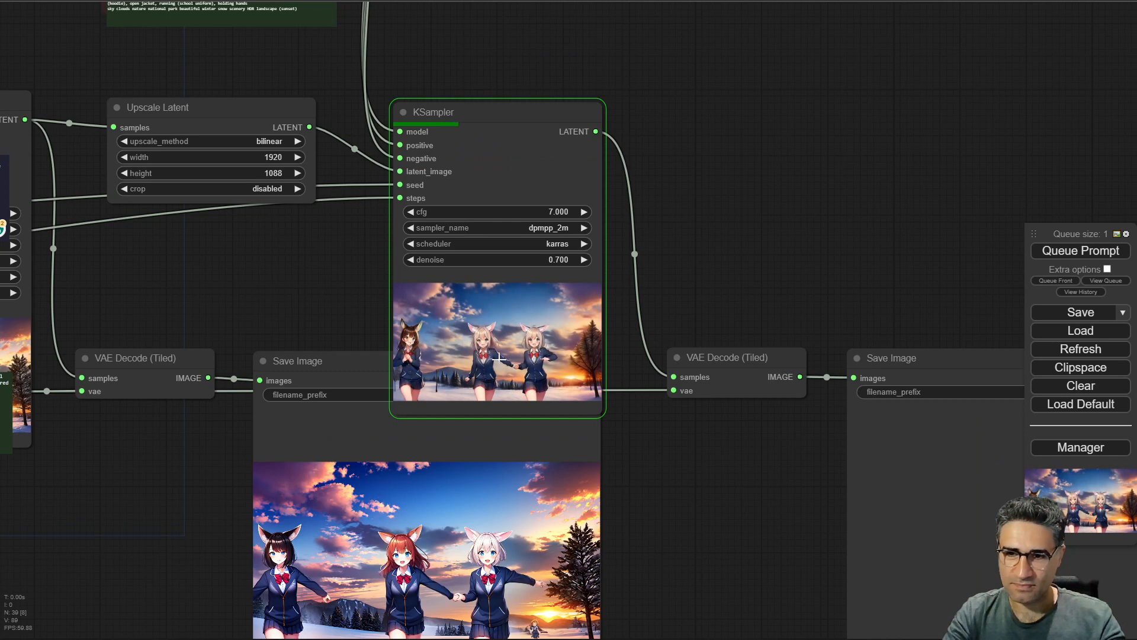
scroll(498, 357, up, 8)
scroll(322, 252, down, 6)
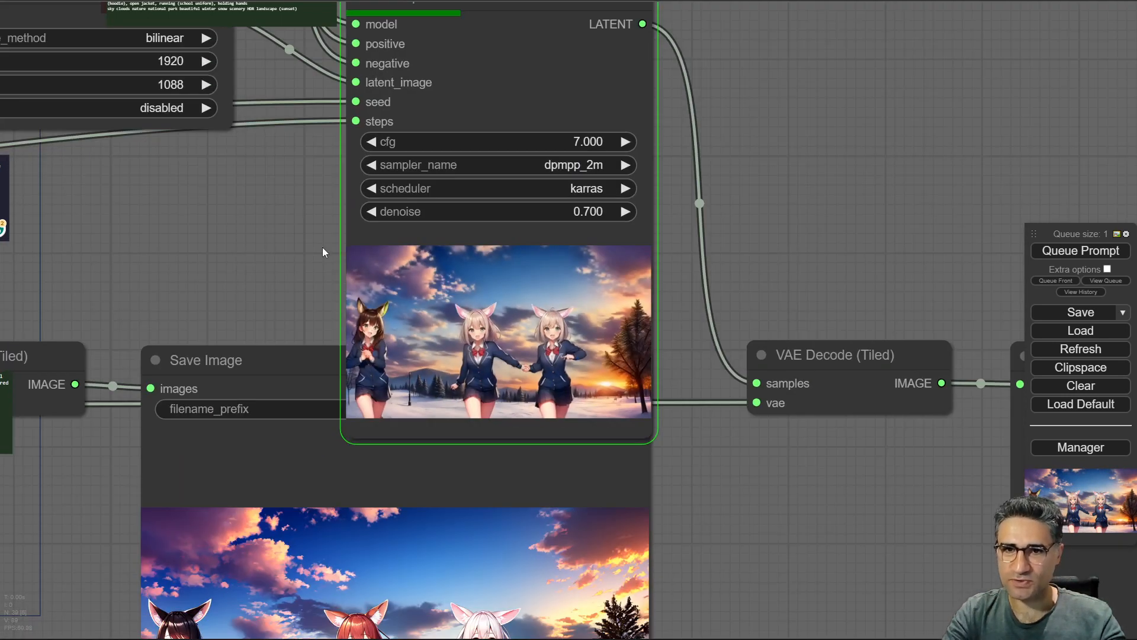
drag(177, 197, 499, 324)
scroll(394, 213, up, 12)
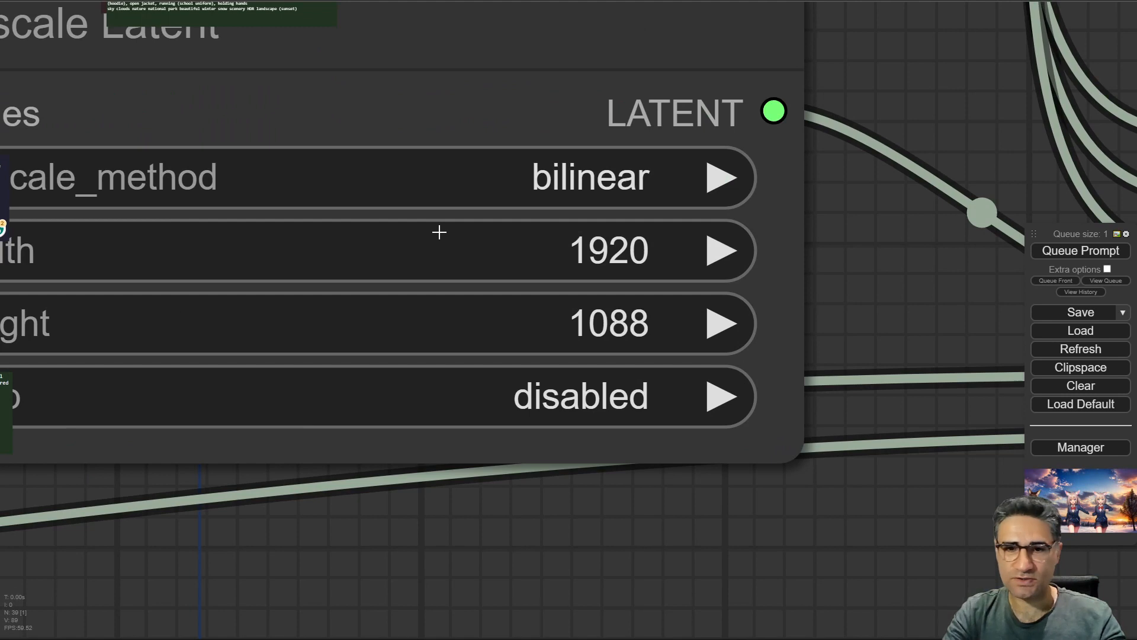
drag(685, 462, 413, 333)
scroll(479, 375, down, 7)
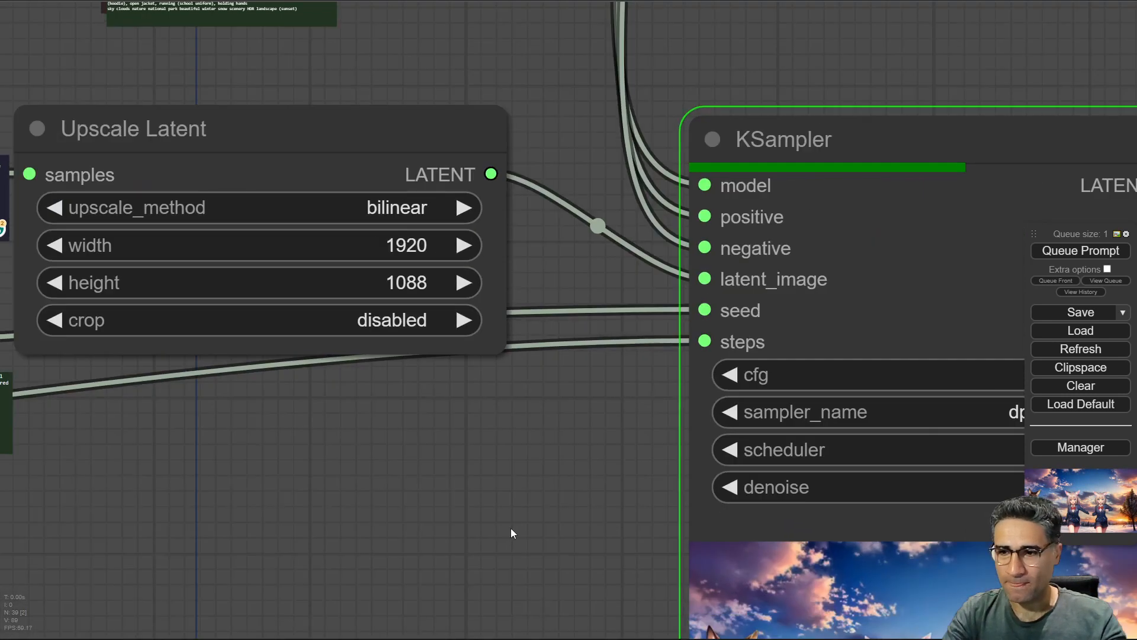
scroll(512, 531, down, 3)
drag(532, 555, 84, 290)
scroll(84, 289, down, 1)
drag(644, 577, 698, 429)
scroll(533, 200, up, 11)
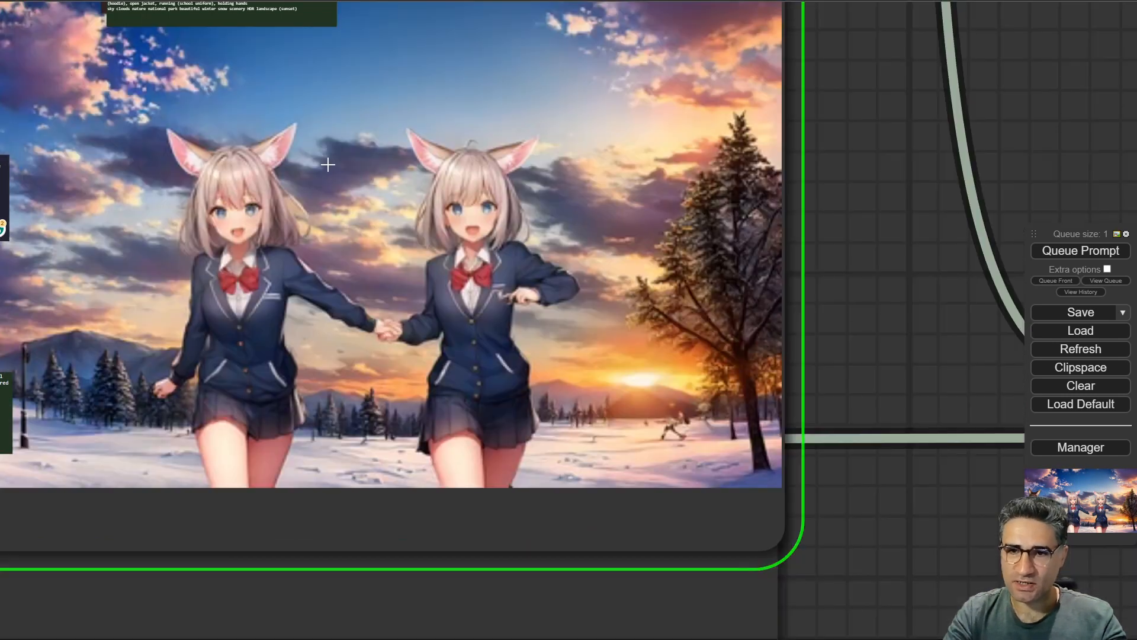
scroll(328, 164, down, 2)
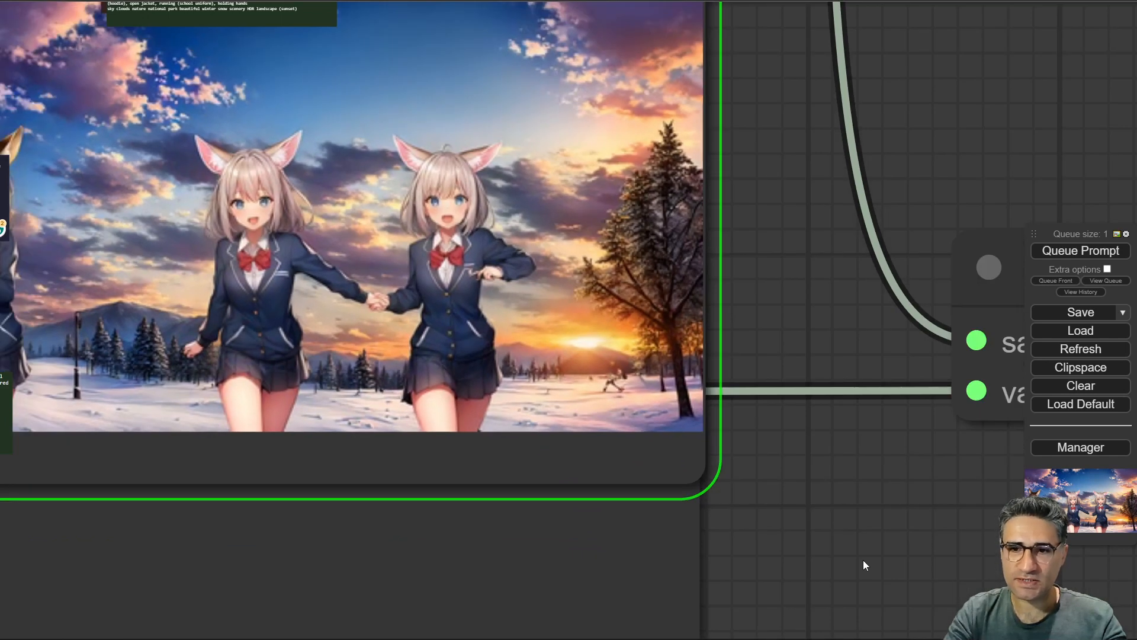
drag(834, 482, 976, 467)
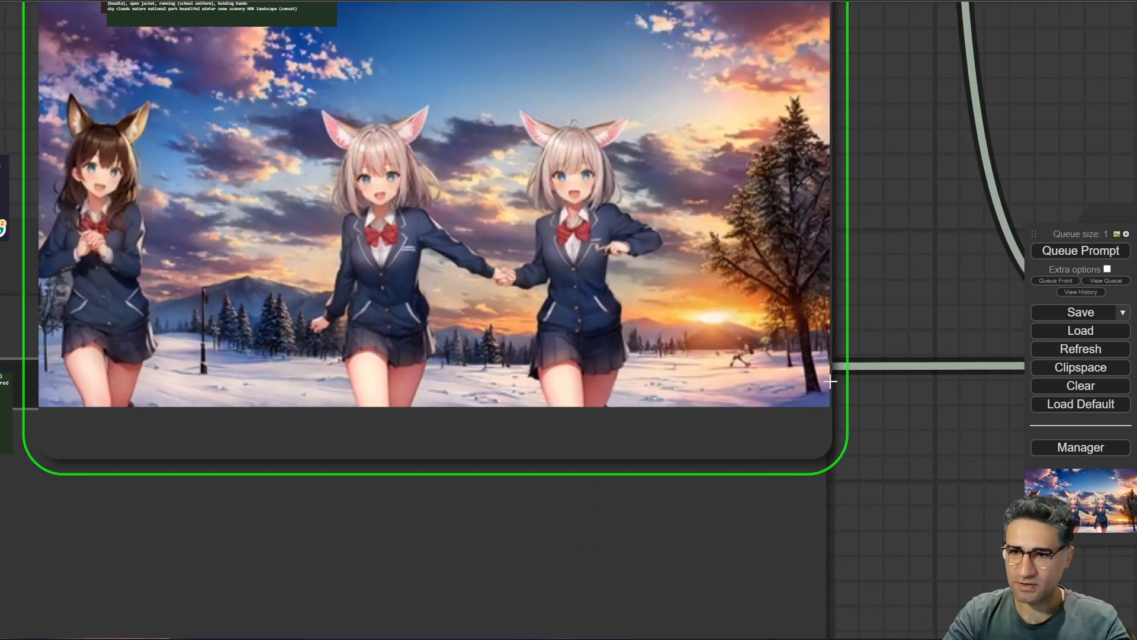
scroll(744, 337, down, 6)
drag(234, 172, 162, 152)
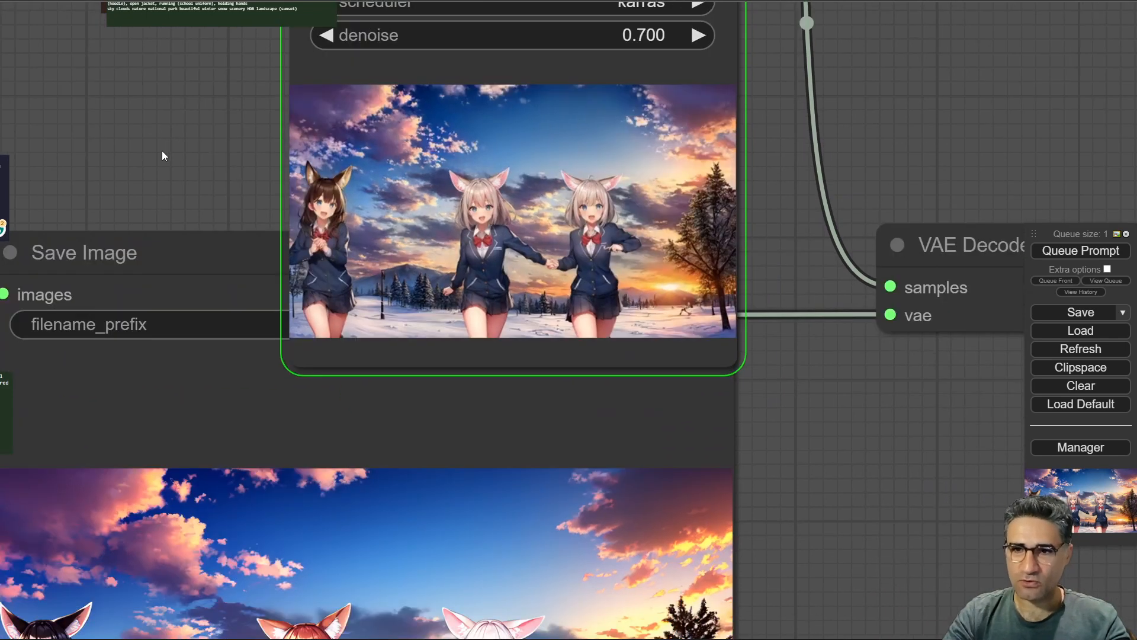
scroll(162, 153, down, 6)
drag(647, 351, 748, 509)
scroll(385, 290, down, 6)
drag(217, 276, 524, 474)
drag(466, 461, 331, 401)
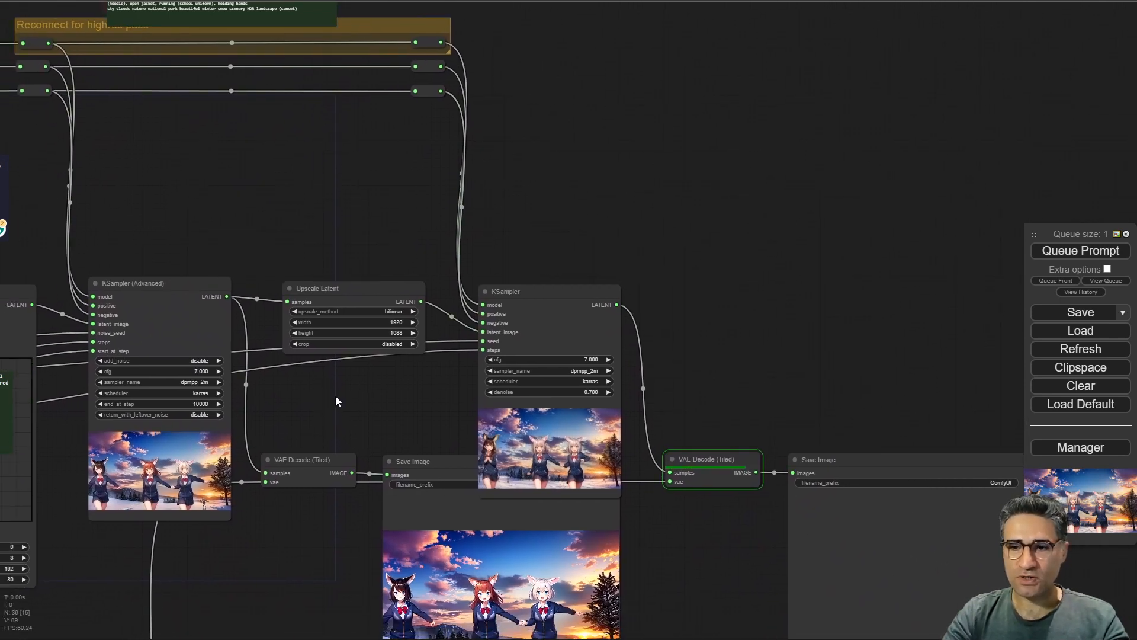
drag(699, 552, 424, 399)
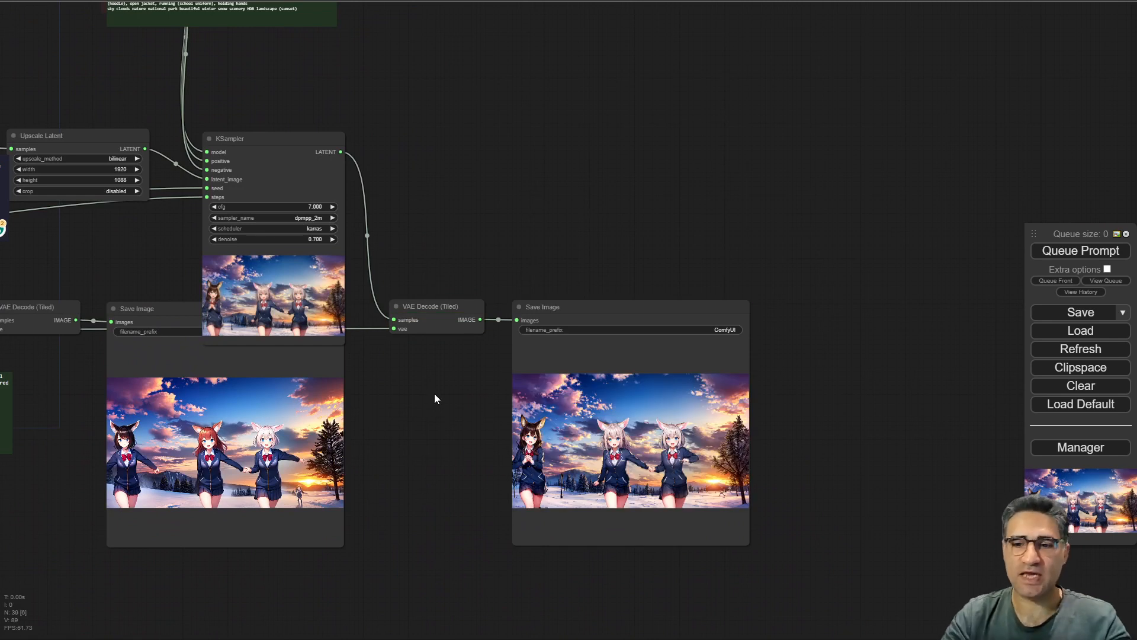
Zoom in to examine the final high-resolution image of the three girls.
scroll(652, 468, up, 8)
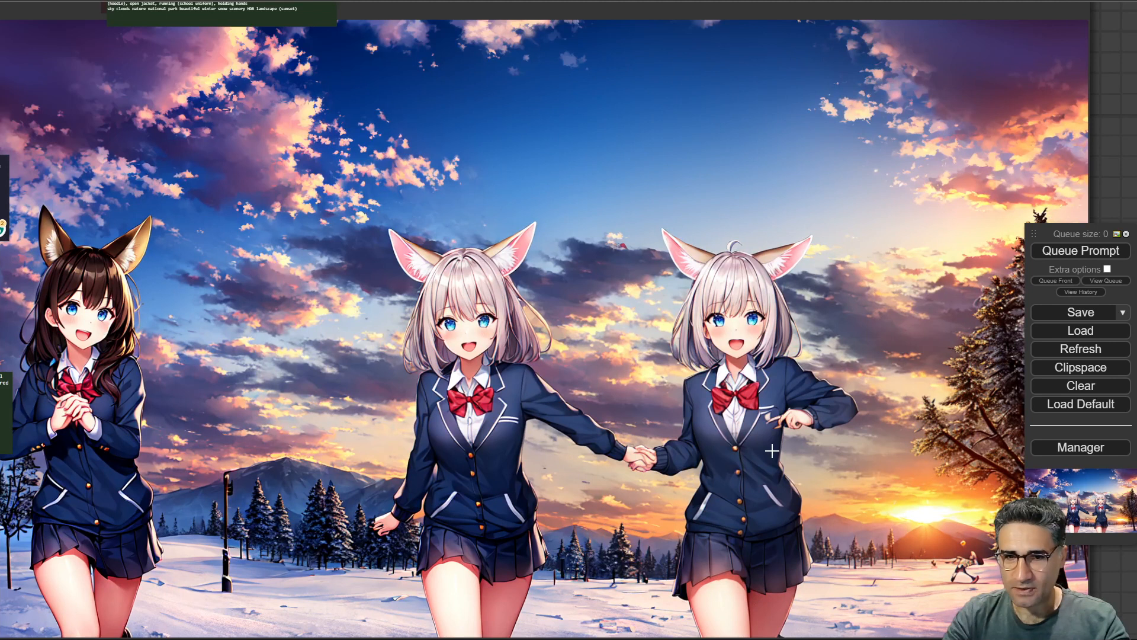
scroll(772, 451, down, 4)
drag(166, 438, 55, 311)
scroll(777, 233, up, 2)
drag(1027, 108, 1100, 162)
scroll(925, 537, up, 2)
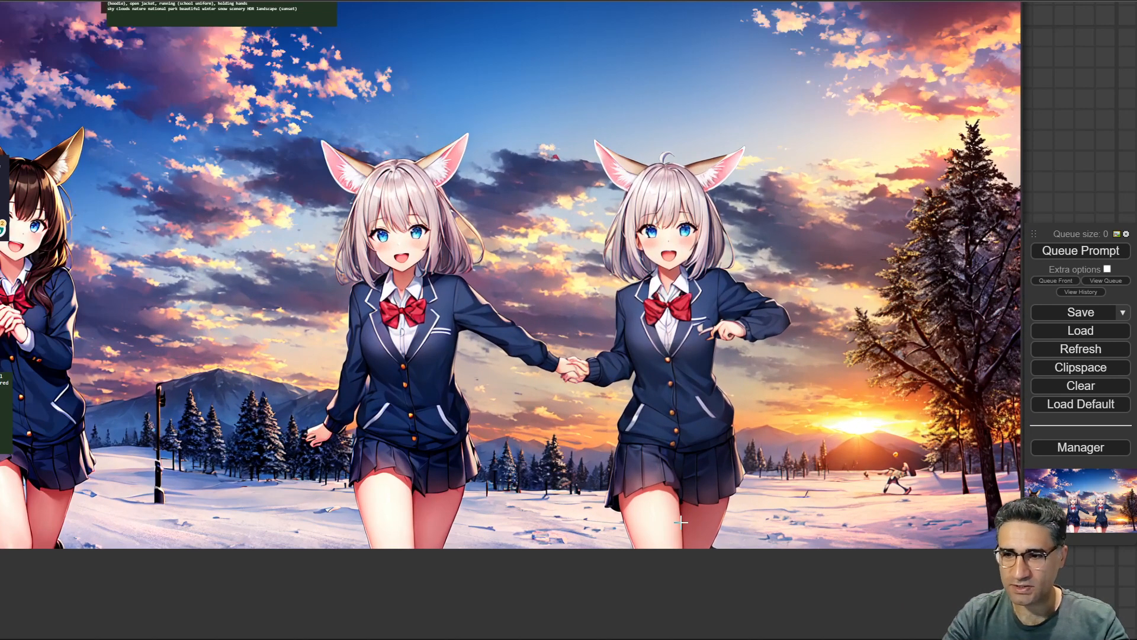
scroll(681, 522, down, 1)
drag(1104, 584, 1132, 614)
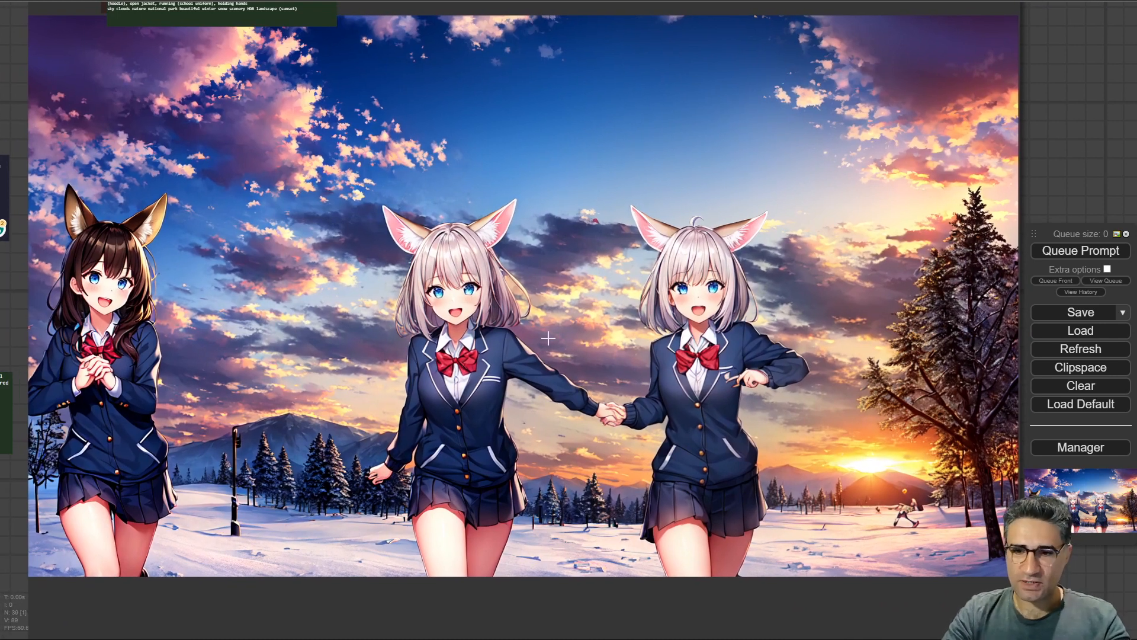
scroll(500, 334, down, 15)
scroll(370, 361, down, 1)
Pan back across the workflow to compare the subject sampler previews with the composite result.
drag(208, 501, 938, 542)
drag(462, 481, 582, 538)
scroll(434, 236, up, 14)
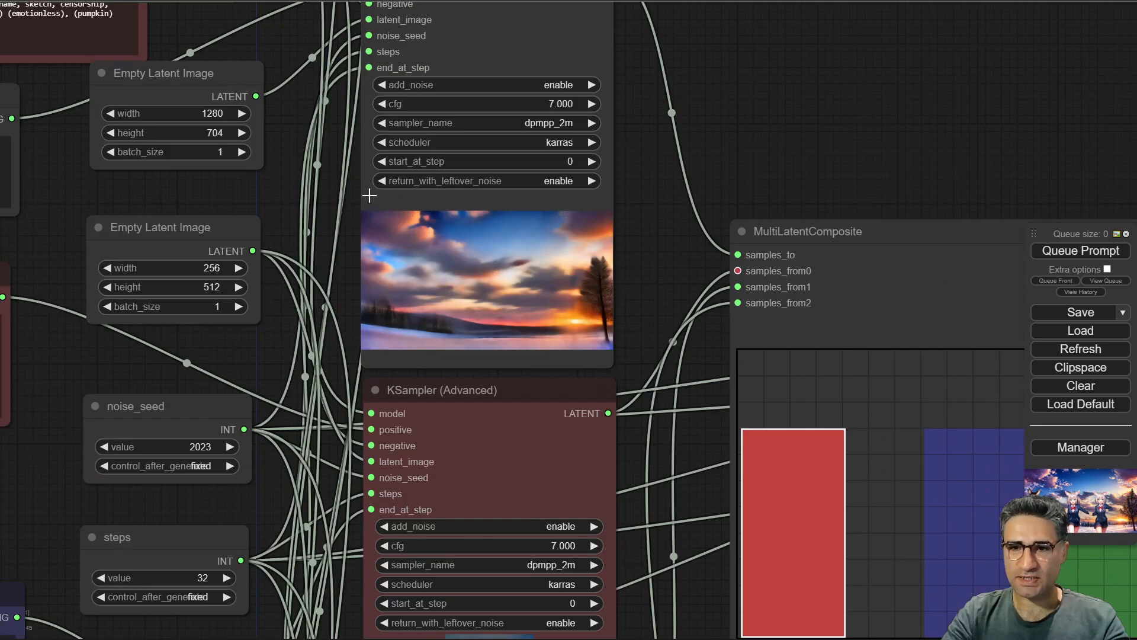
scroll(489, 271, down, 9)
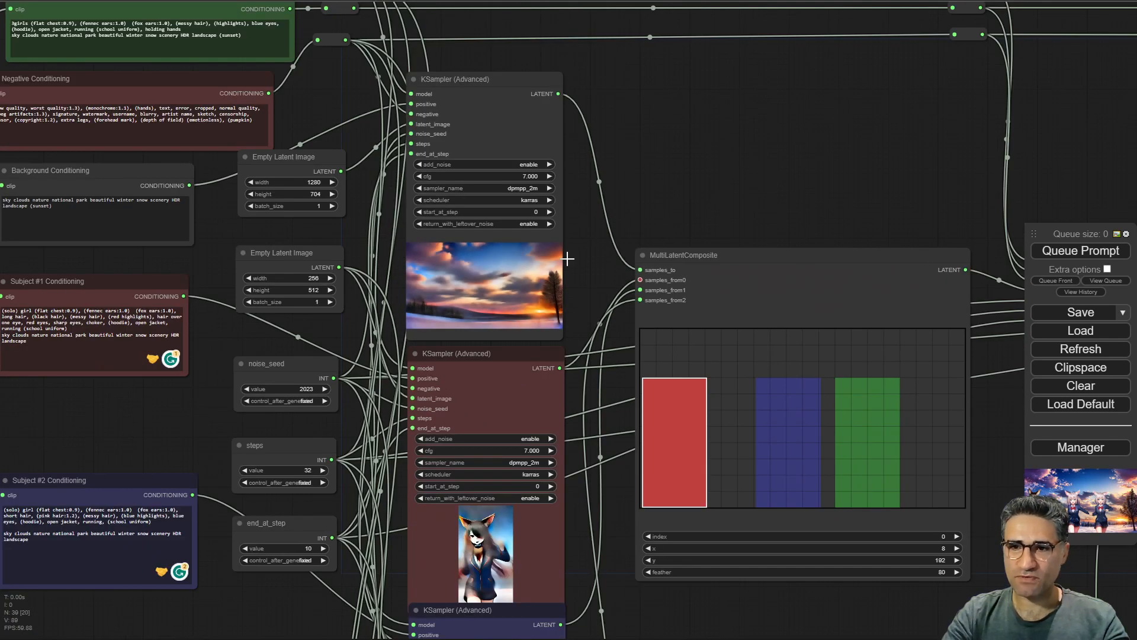
drag(808, 196, 102, 184)
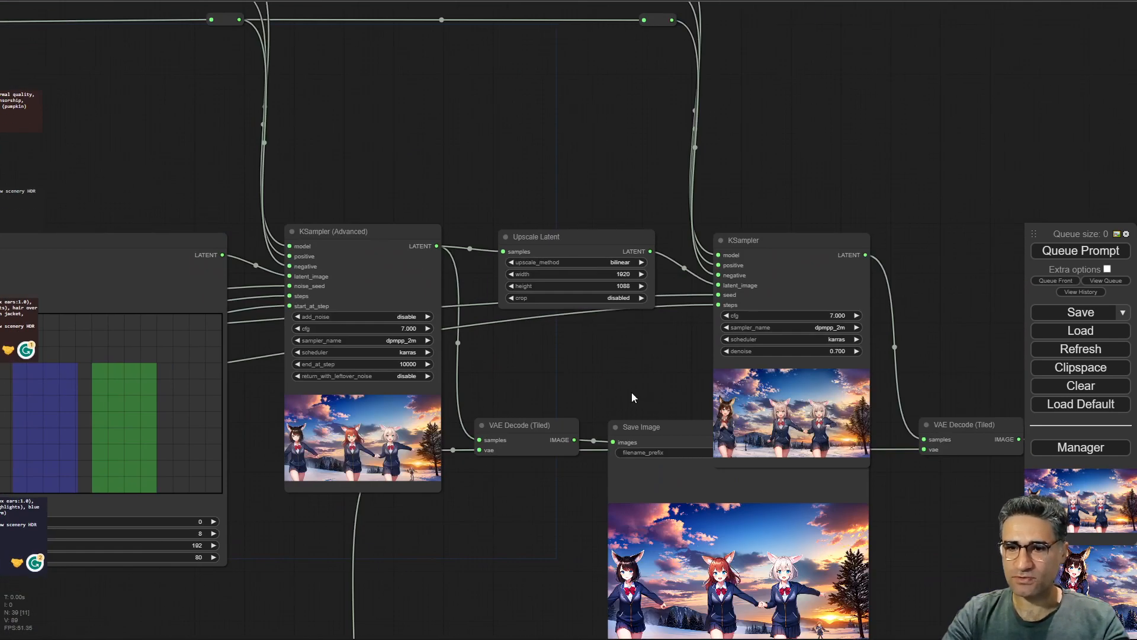
drag(632, 392, 848, 401)
drag(737, 332, 311, 290)
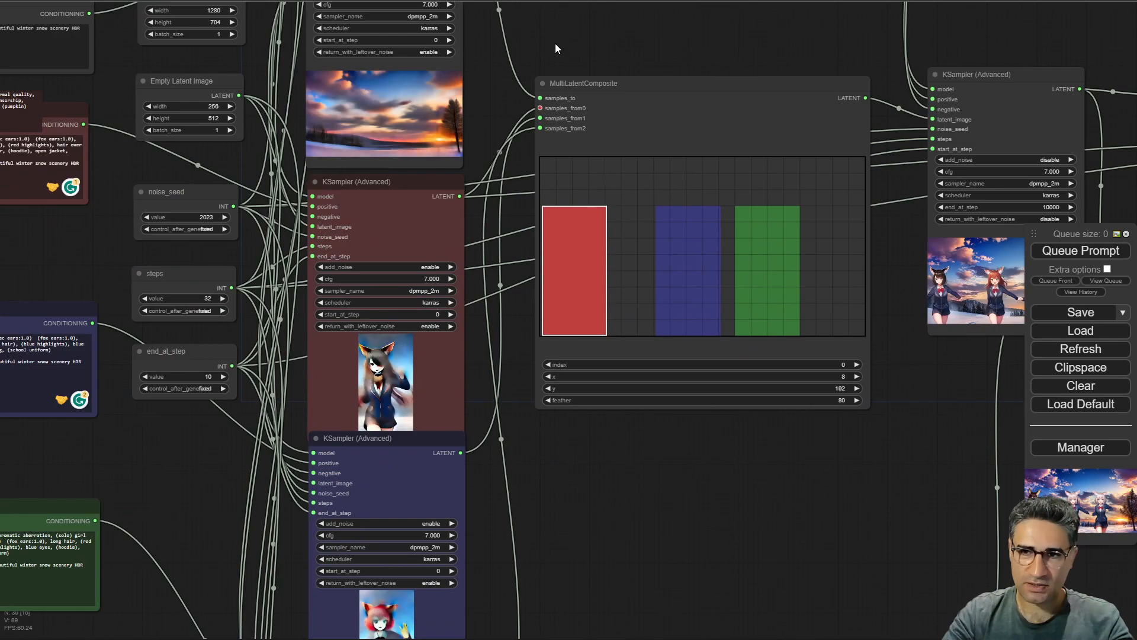
drag(556, 44, 980, 314)
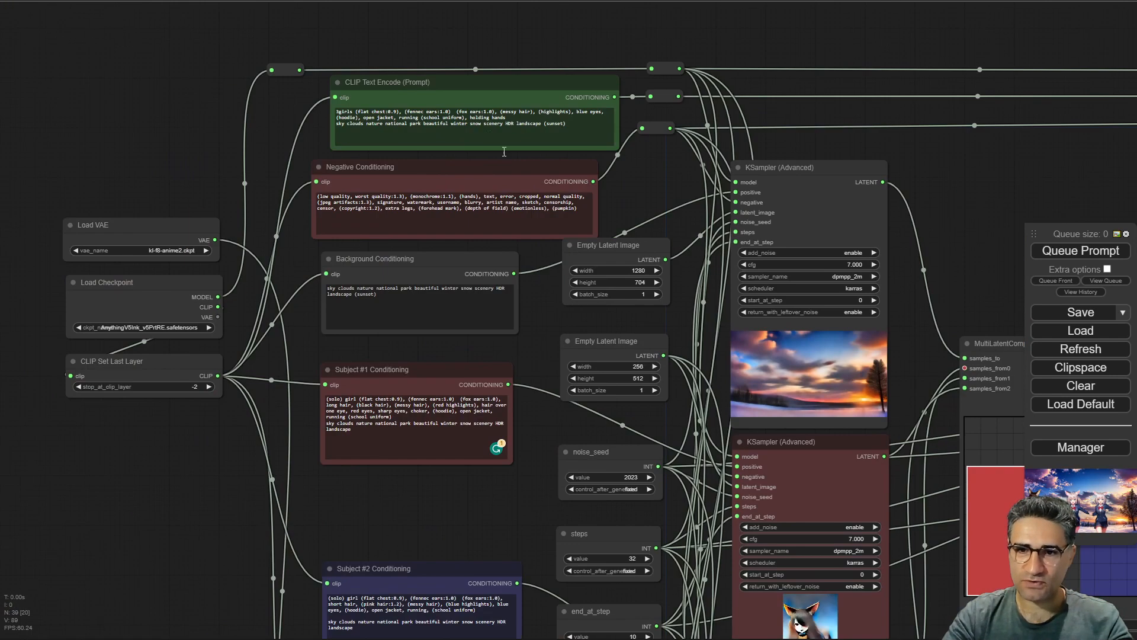
Examine the word winter in the main, background and subject conditioning prompts.
scroll(391, 169, up, 4)
scroll(392, 169, up, 2)
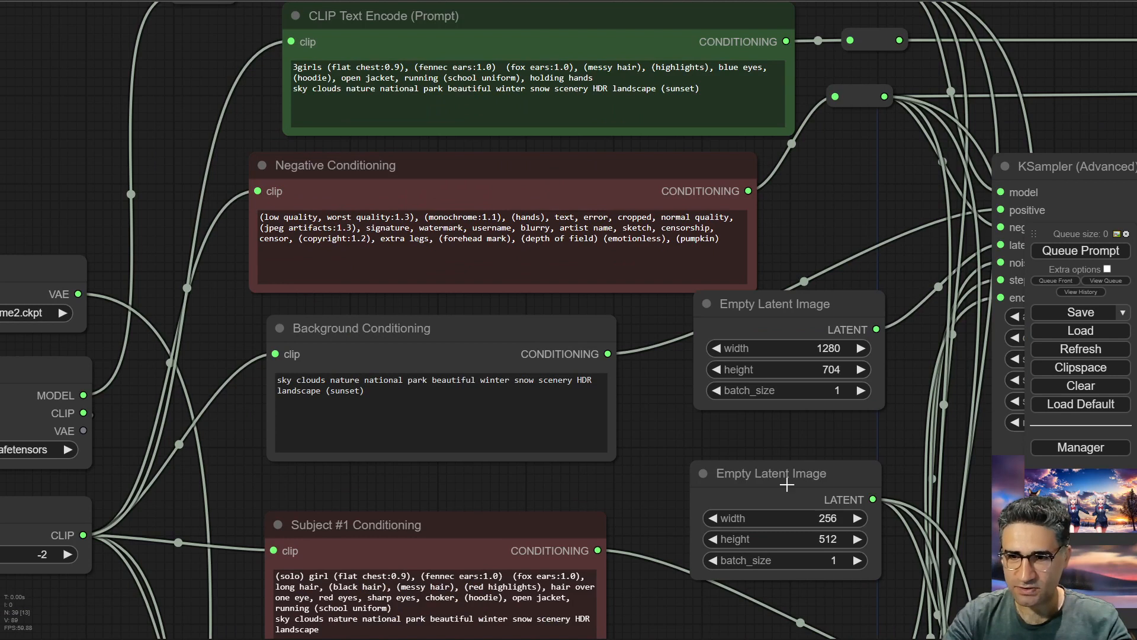
drag(485, 495, 467, 511)
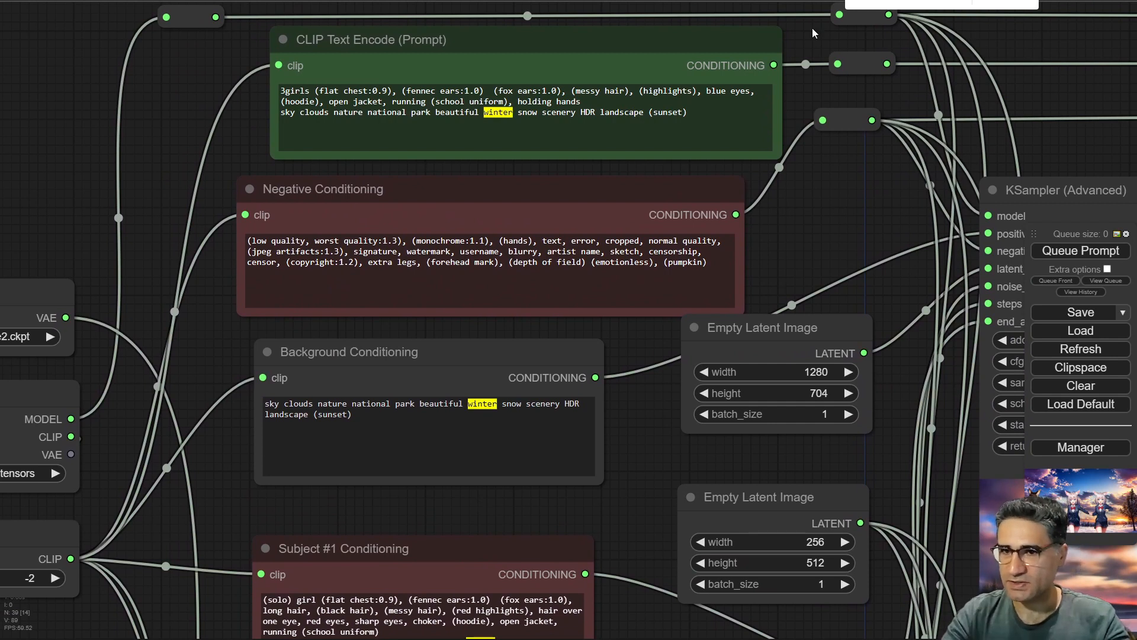
scroll(609, 290, down, 10)
drag(612, 503, 408, 291)
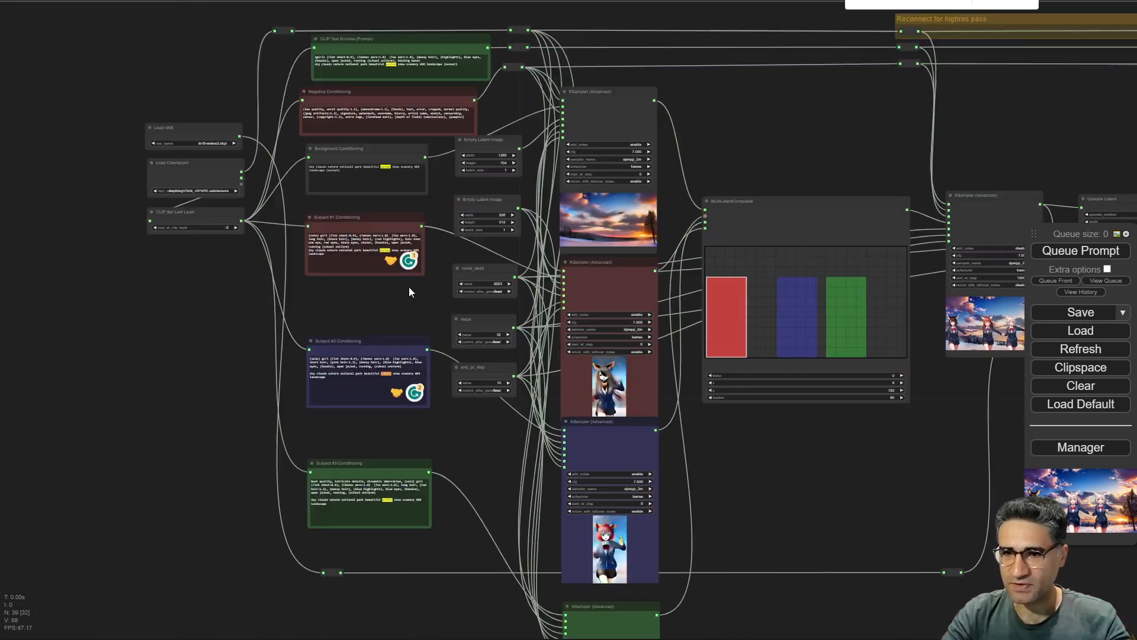
scroll(363, 431, up, 9)
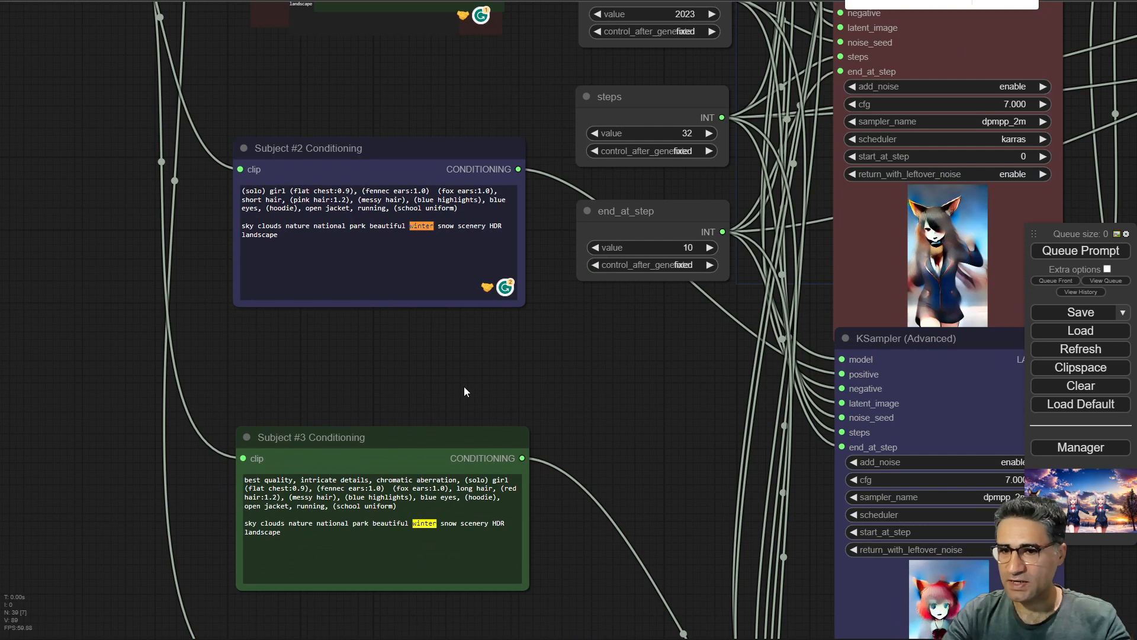
Replace the word winter with summer in the main CLIP Text Encode prompt.
drag(463, 388, 466, 633)
drag(396, 385, 378, 597)
drag(416, 284, 397, 574)
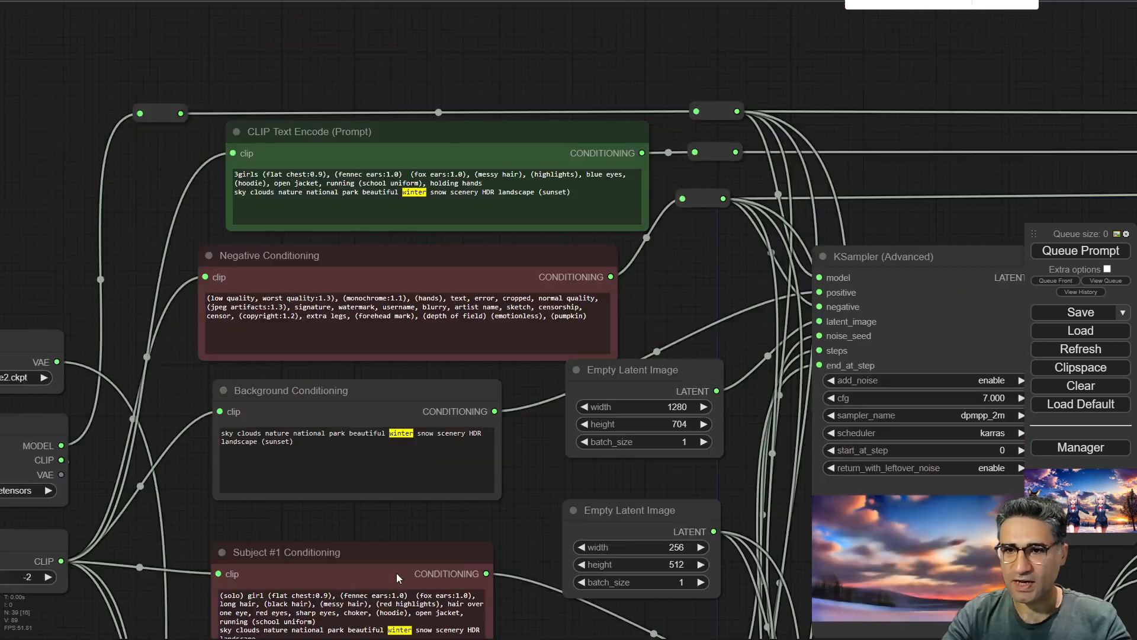
scroll(421, 221, up, 7)
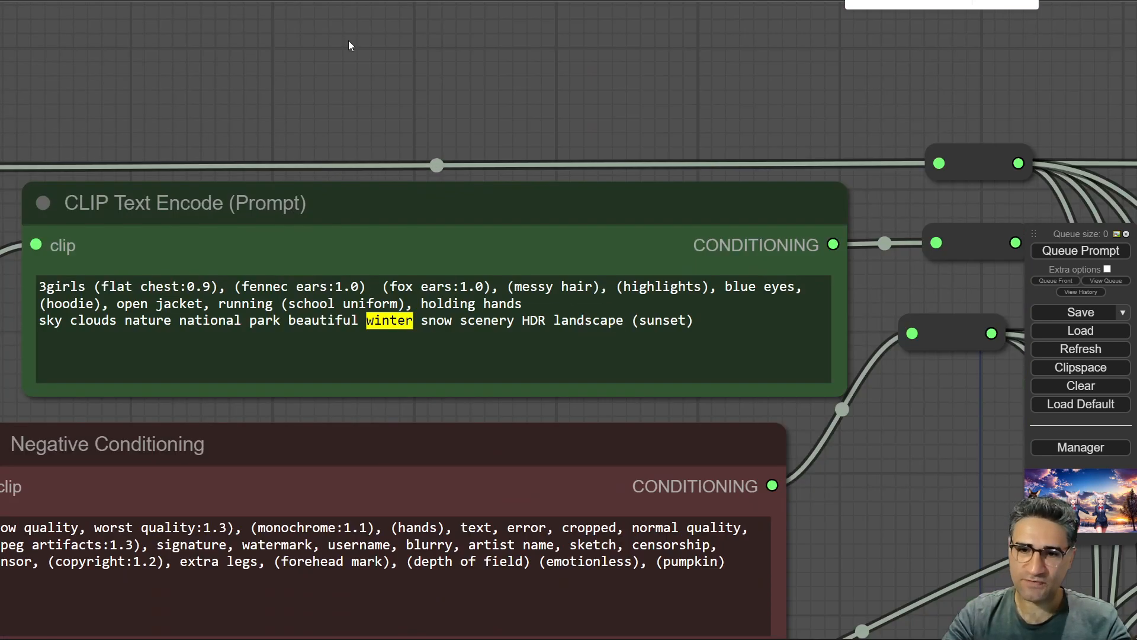
scroll(348, 40, up, 5)
drag(446, 241, 511, 120)
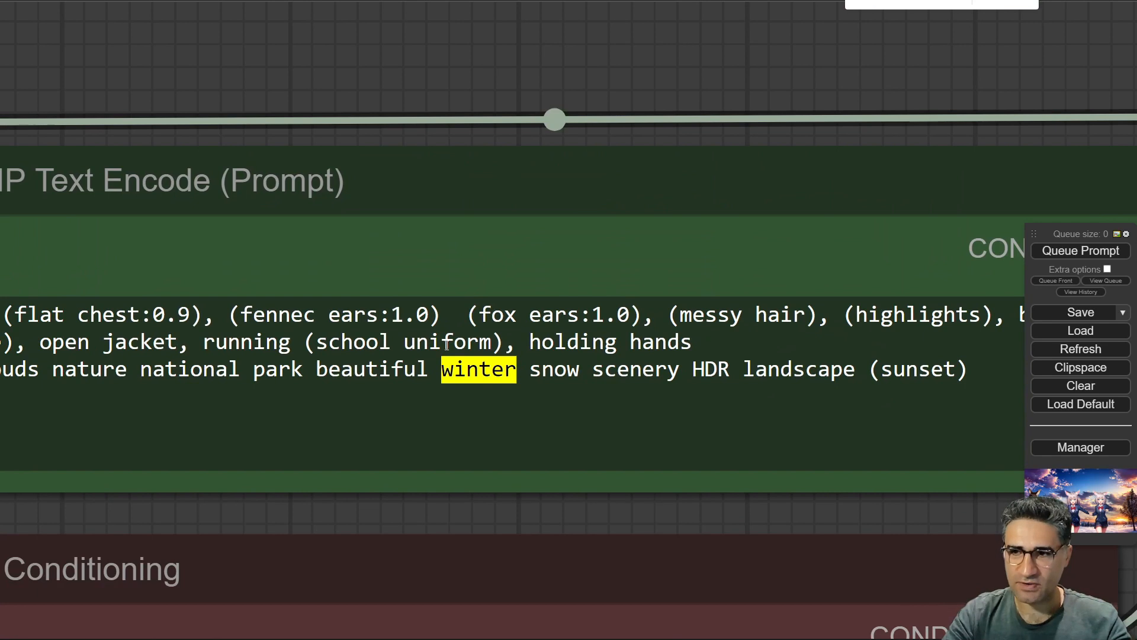
scroll(445, 95, down, 15)
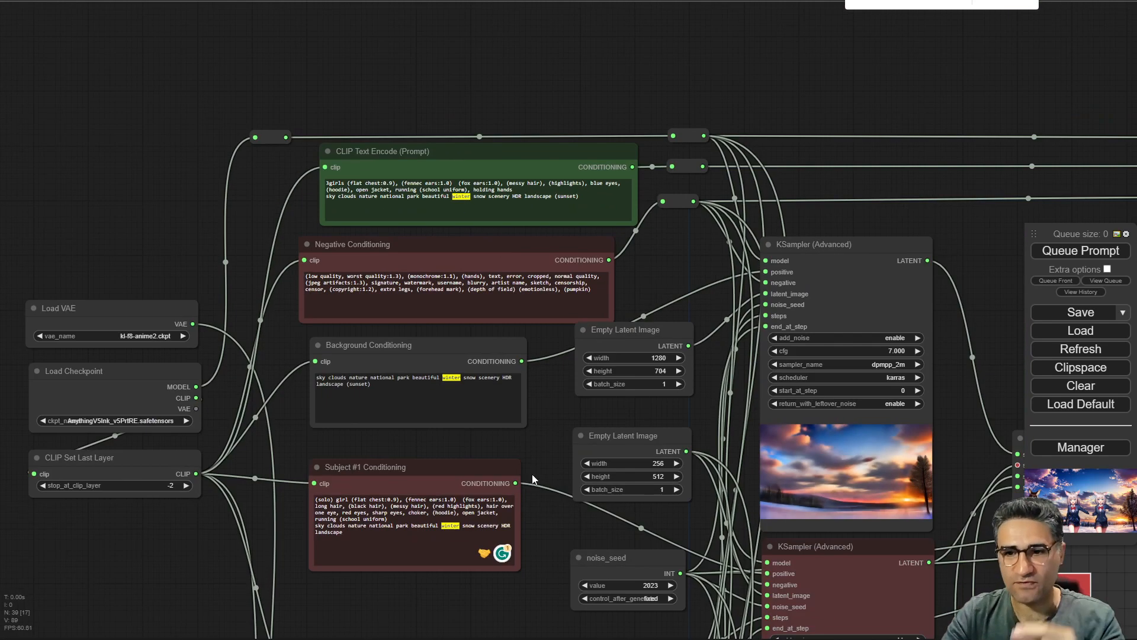
drag(533, 479, 339, 278)
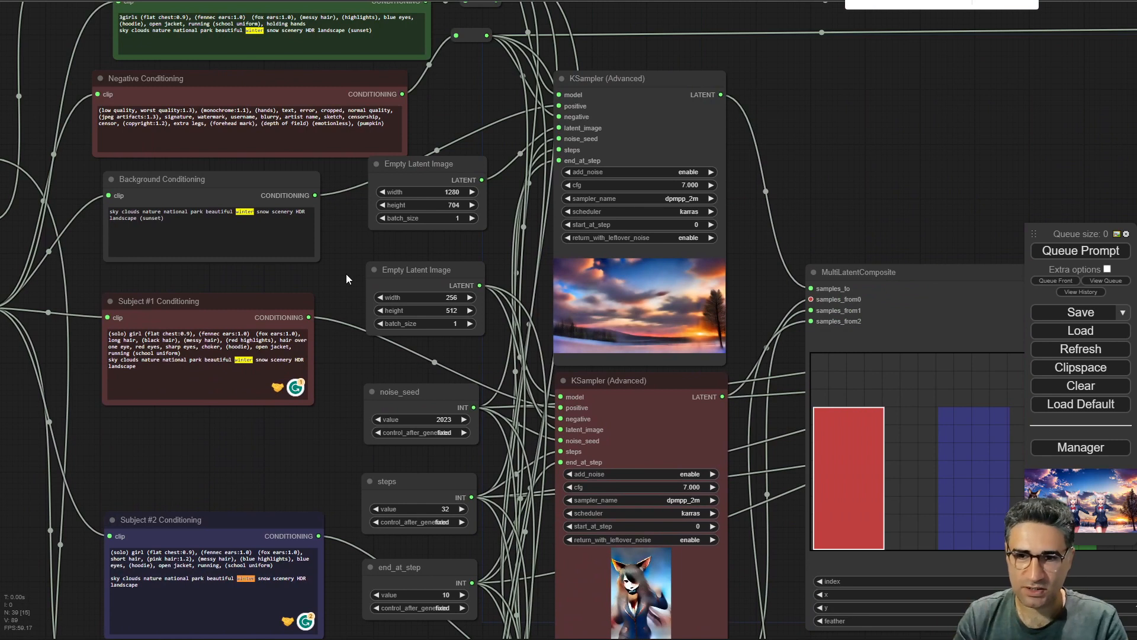
drag(346, 274, 388, 404)
scroll(254, 91, up, 5)
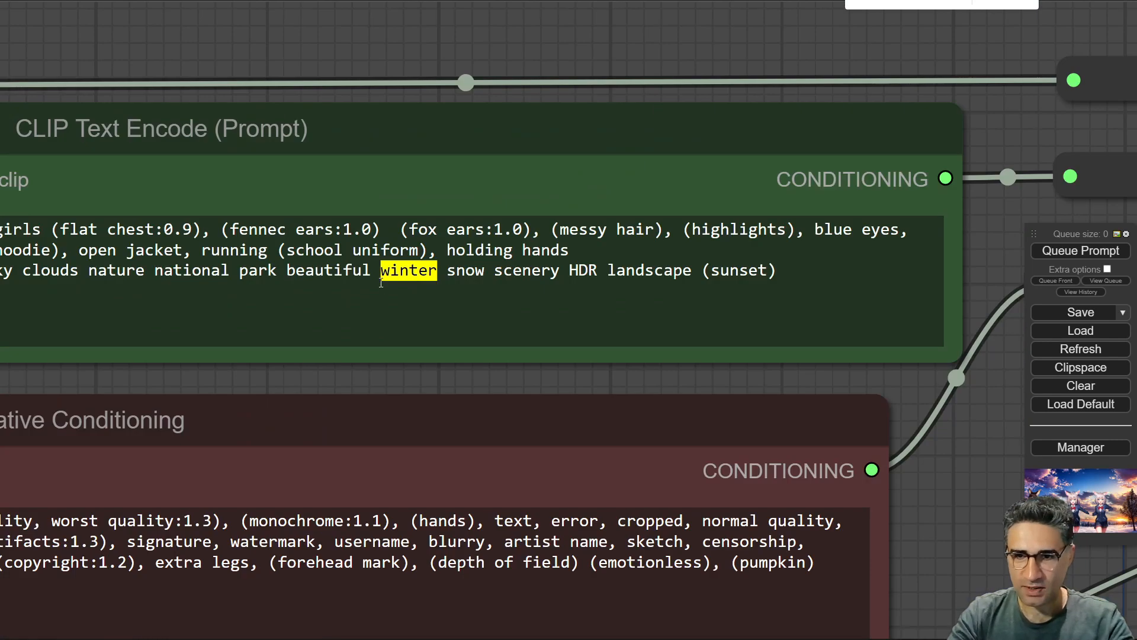
click(381, 283)
drag(381, 271, 439, 271)
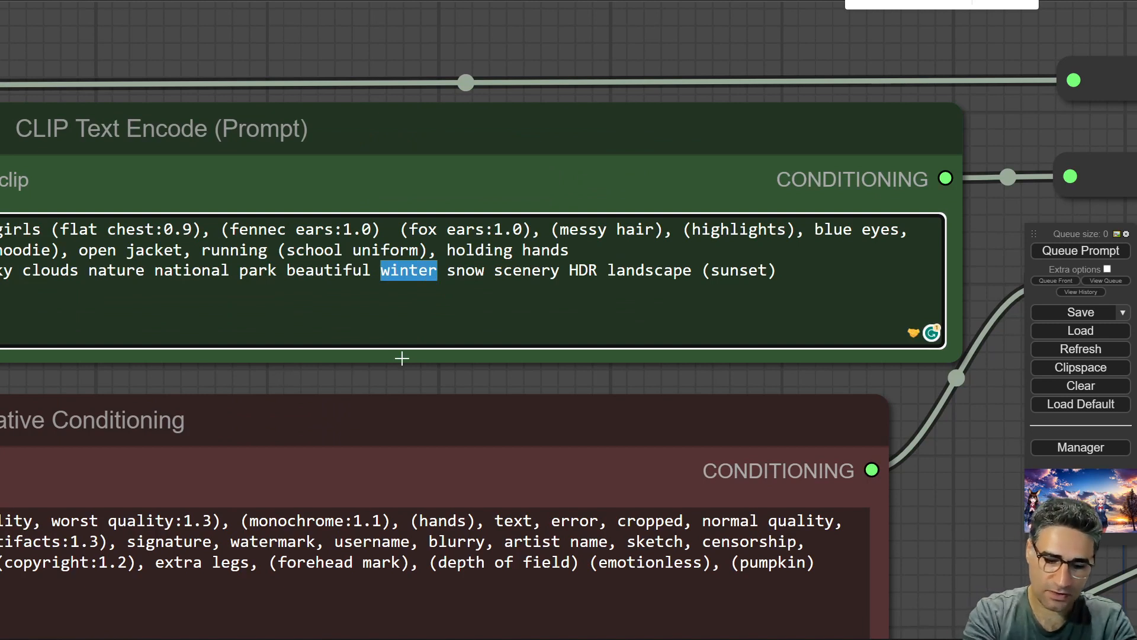
text(summer)
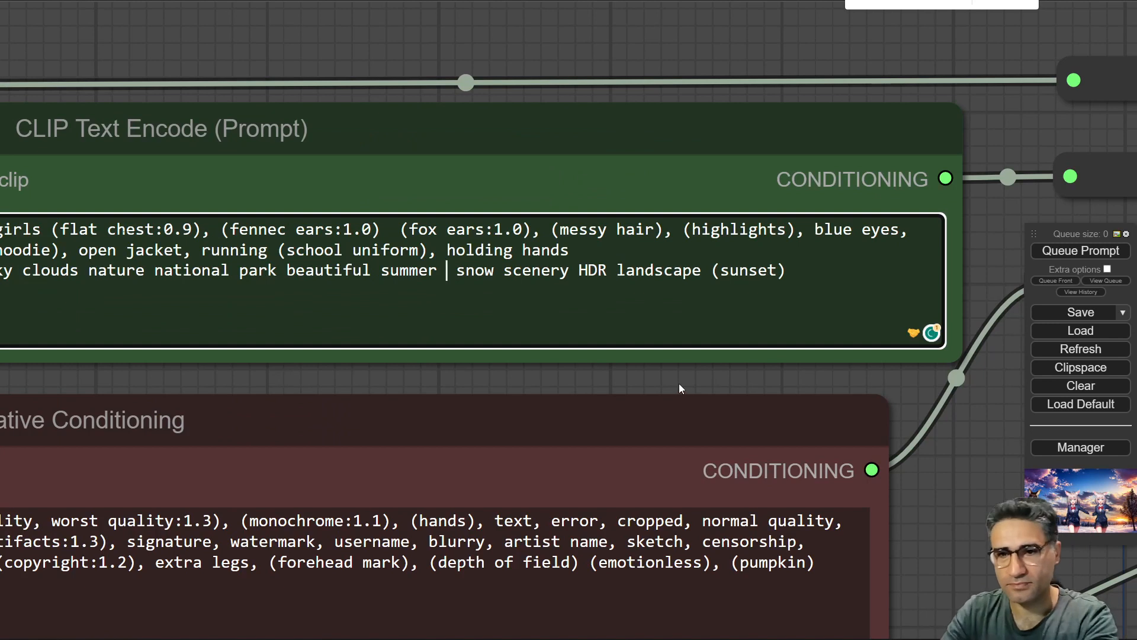
key(BackSpace)
Replace winter with summer in the Background Conditioning prompt.
drag(968, 559, 964, 161)
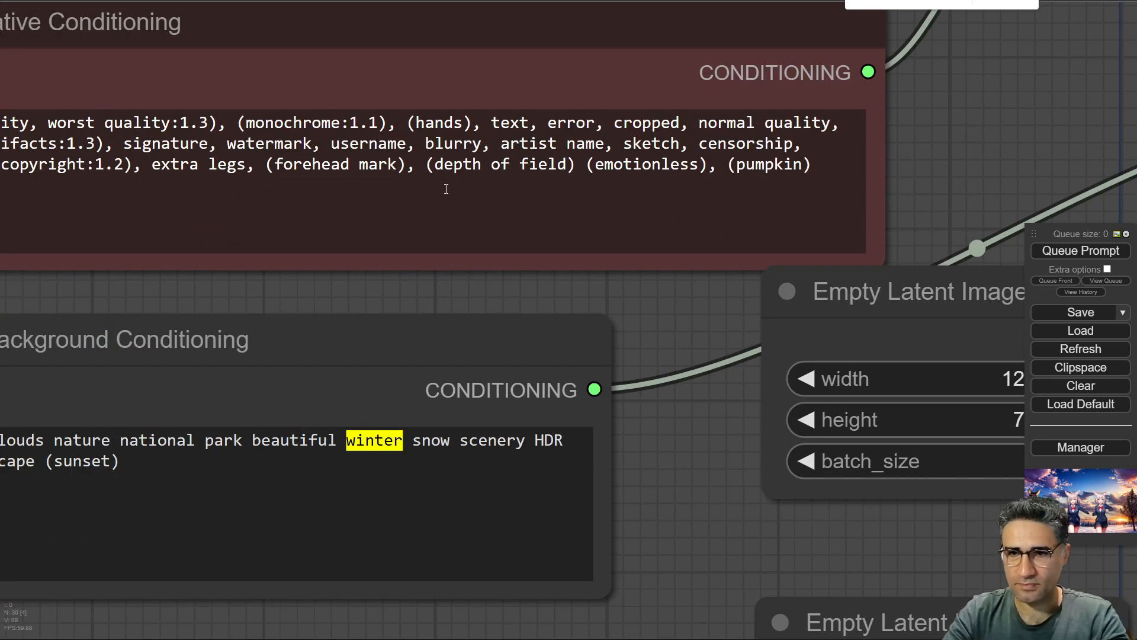
double_click(366, 445)
text(summer)
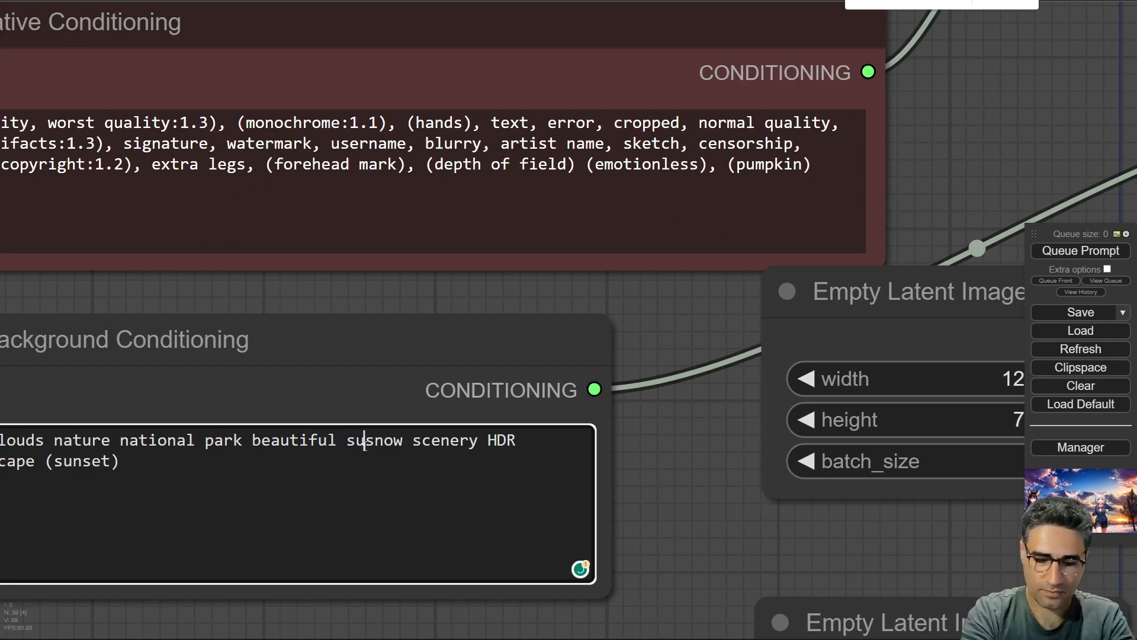
Replace winter with summer in the Subject #1 Conditioning prompt.
drag(740, 389, 749, 99)
scroll(749, 99, down, 6)
scroll(547, 403, up, 6)
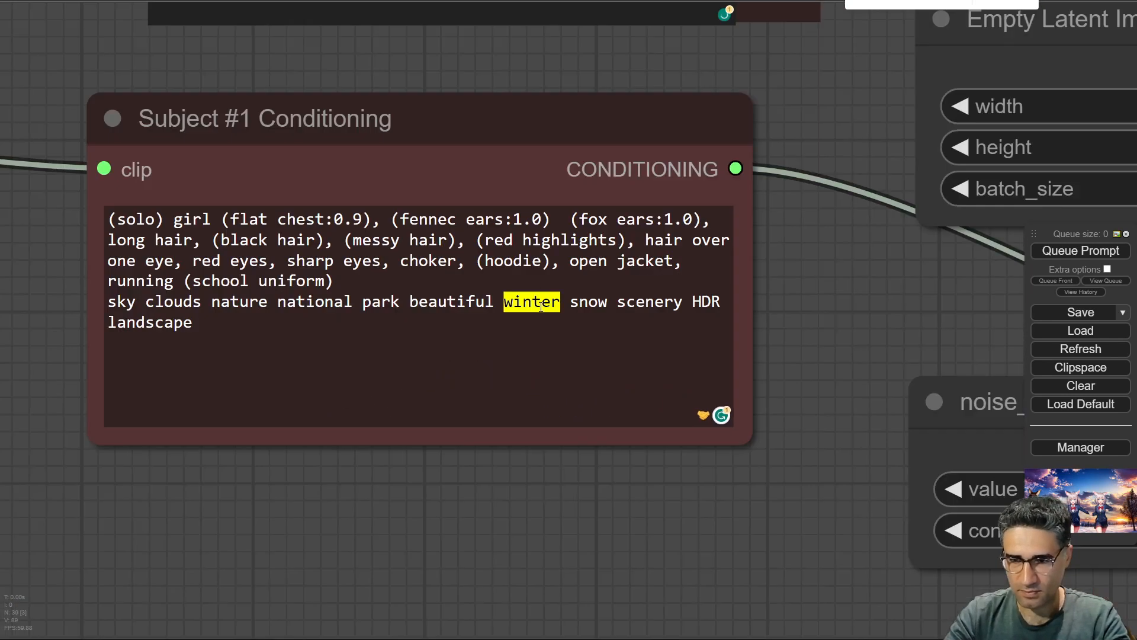
double_click(545, 393)
text(summer)
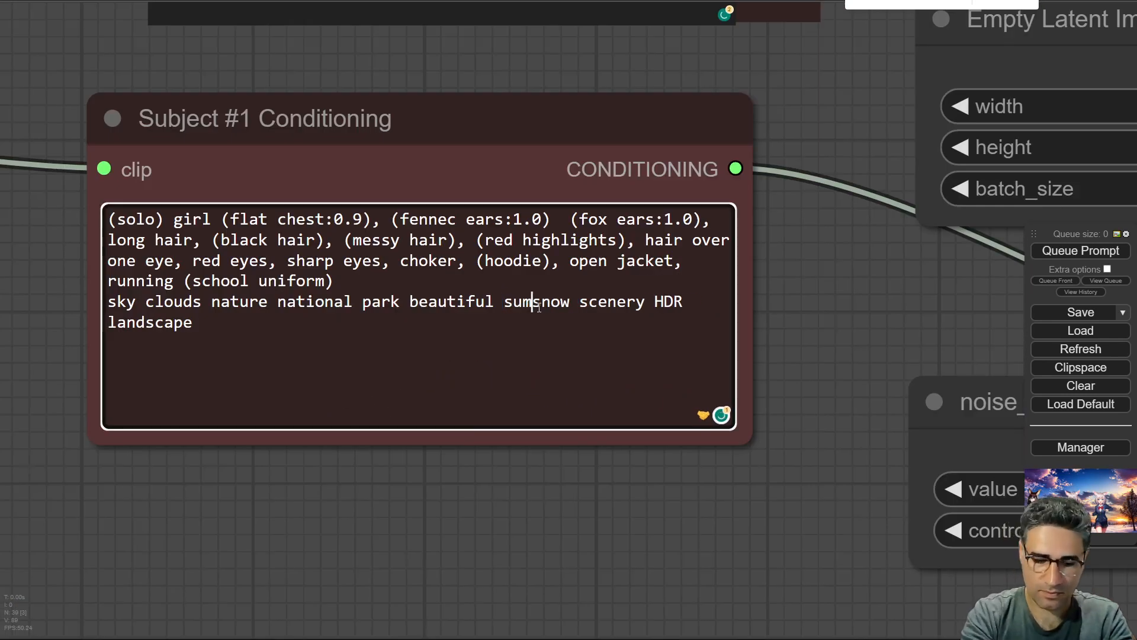
Replace winter with summer in the Subject #2 Conditioning prompt.
drag(595, 555, 547, 359)
scroll(545, 380, down, 5)
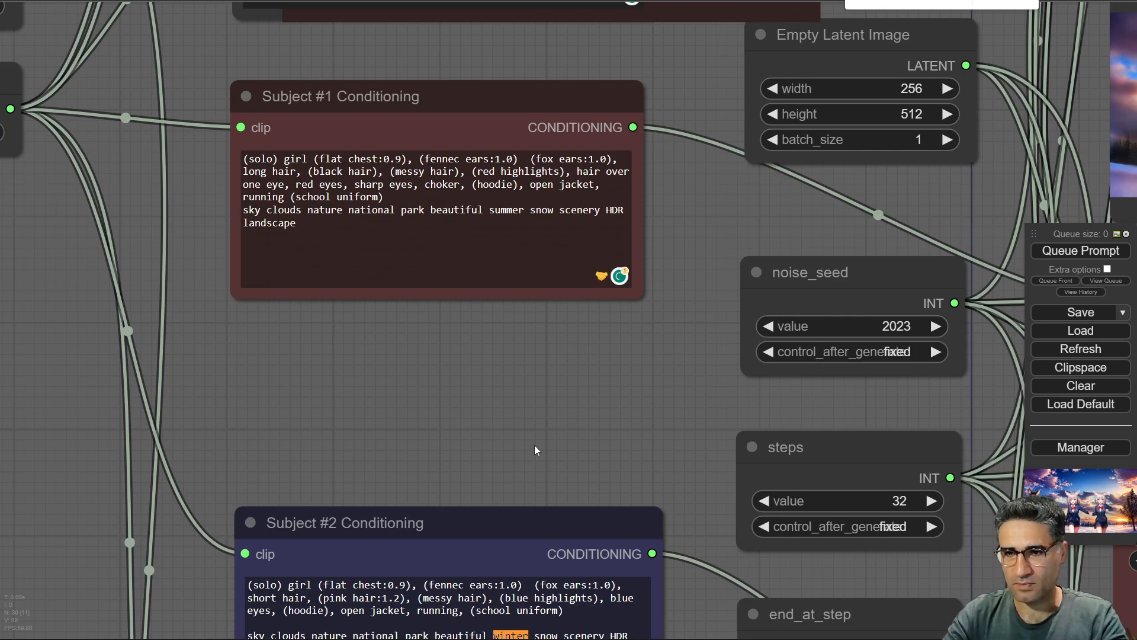
drag(542, 571, 518, 141)
scroll(463, 128, up, 5)
double_click(512, 251)
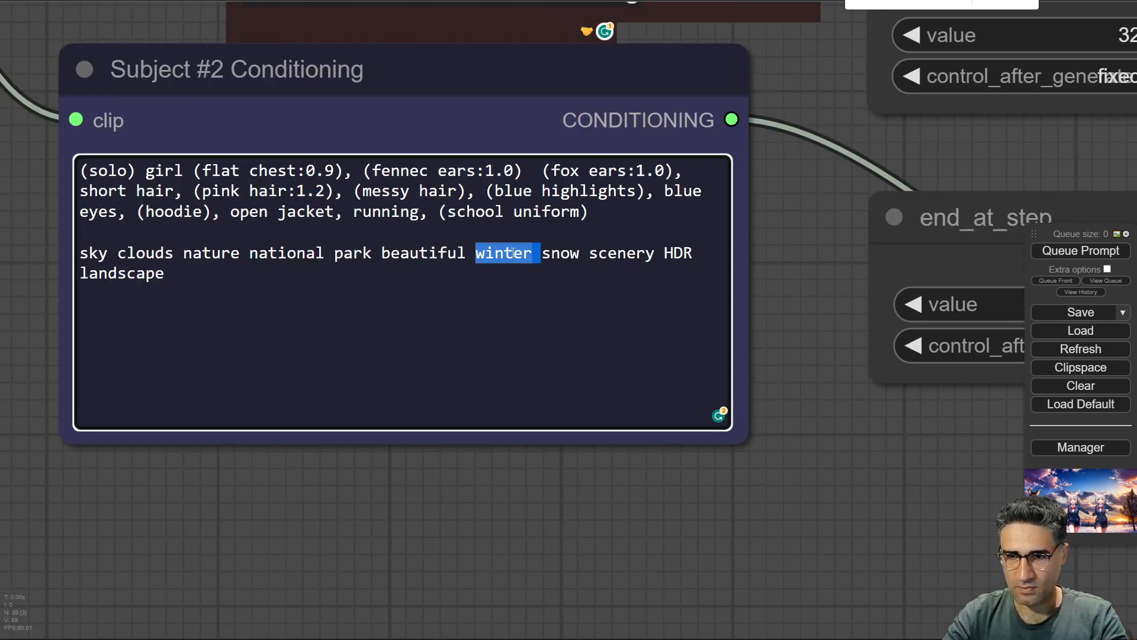
text(summer)
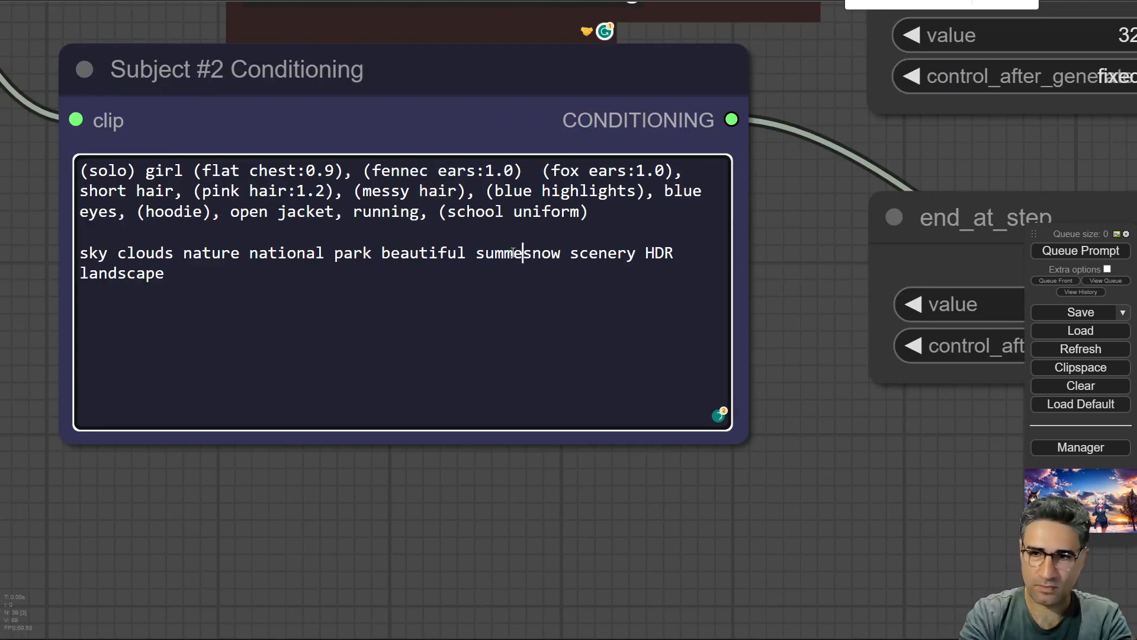
Replace winter with summer in the Subject #3 Conditioning prompt.
drag(572, 573, 545, 112)
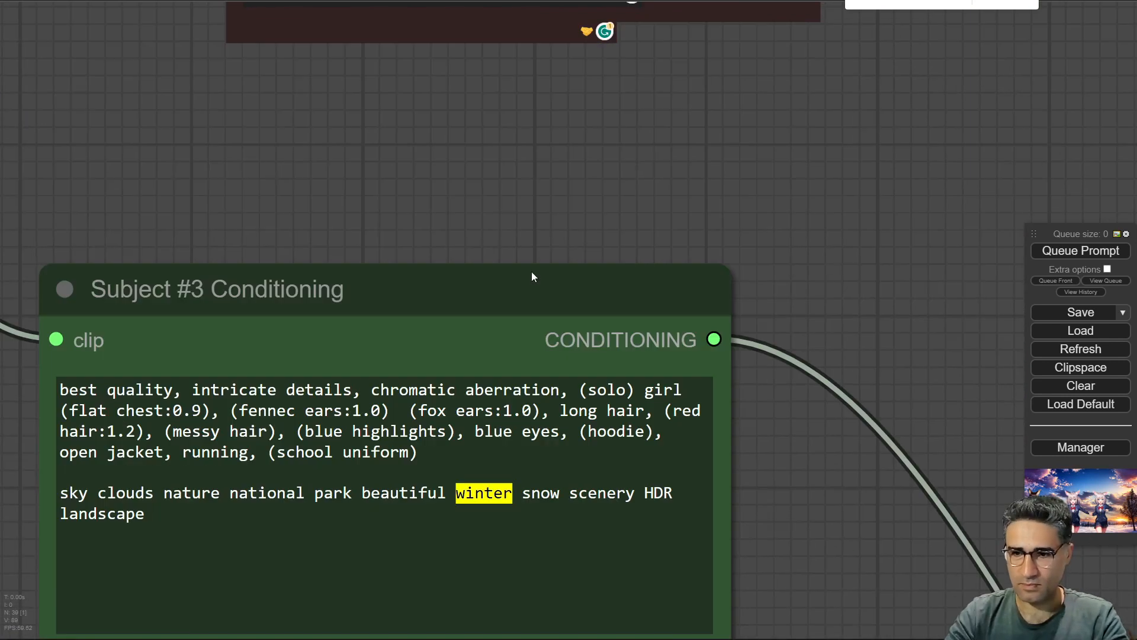
double_click(483, 501)
text(su)
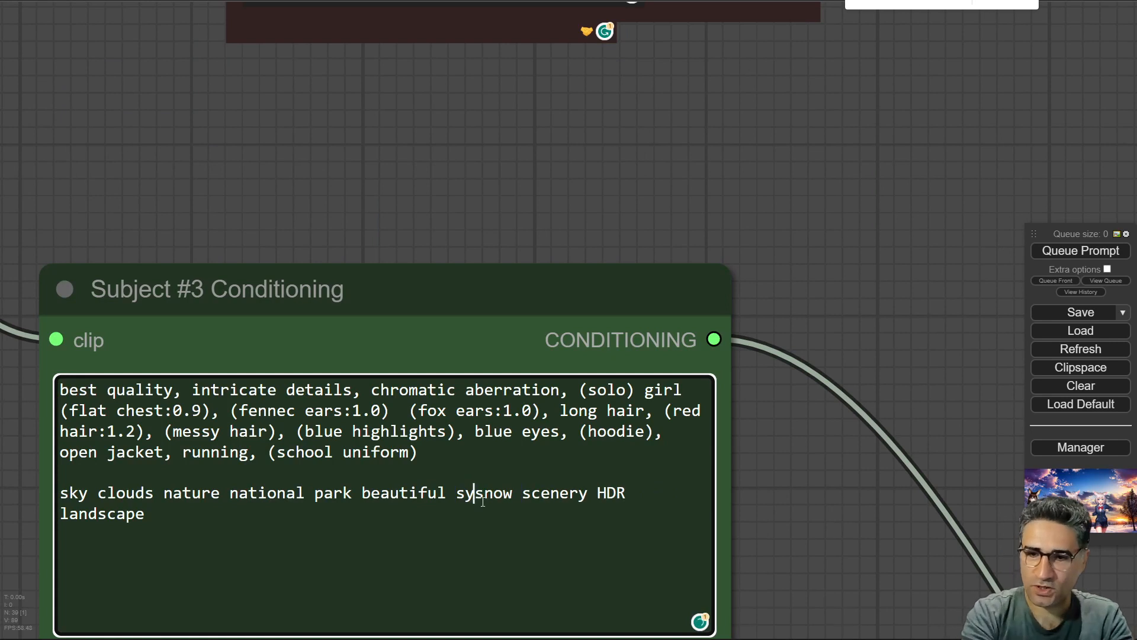
key(BackSpace)
text(ummer)
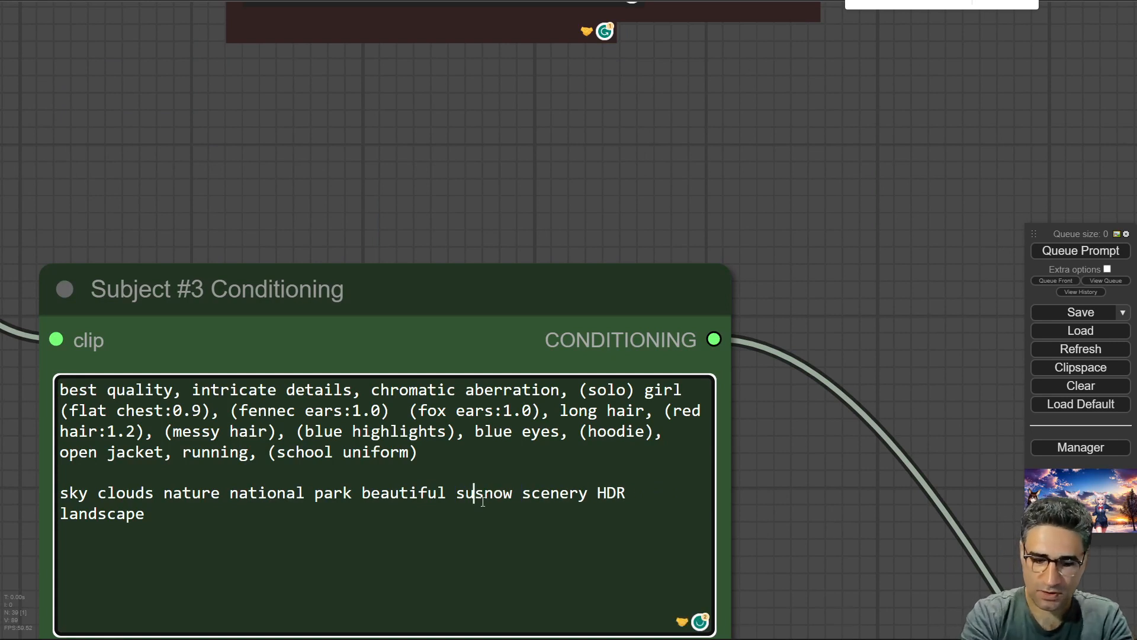
Queue the workflow to generate a new image with the summer prompts.
scroll(551, 327, down, 2)
scroll(551, 326, down, 5)
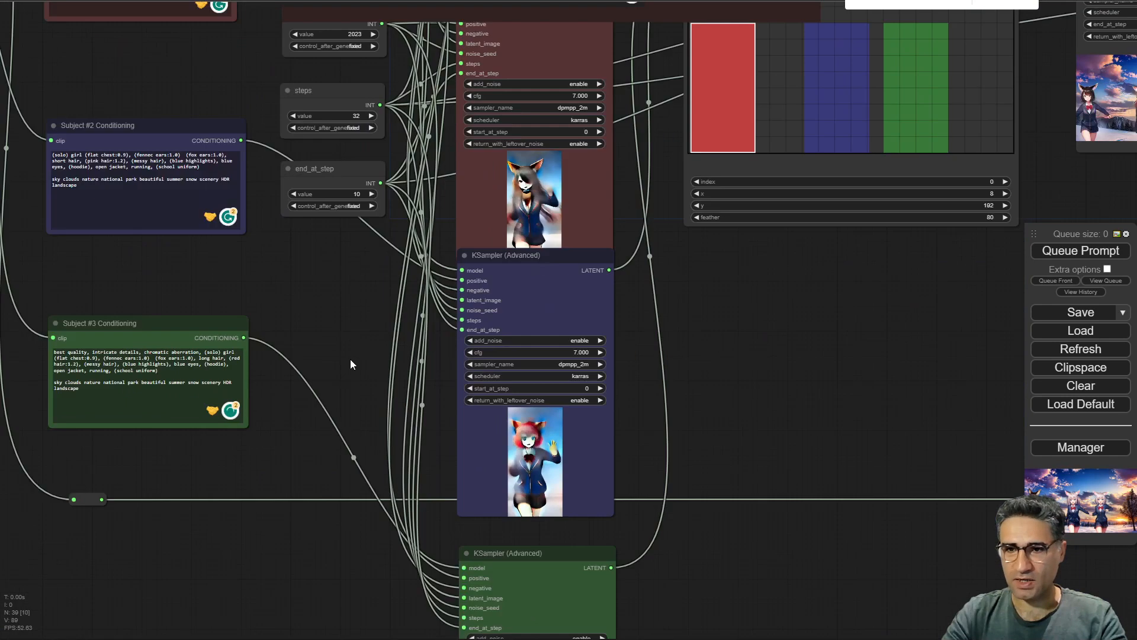
scroll(363, 497, down, 4)
drag(310, 380, 329, 540)
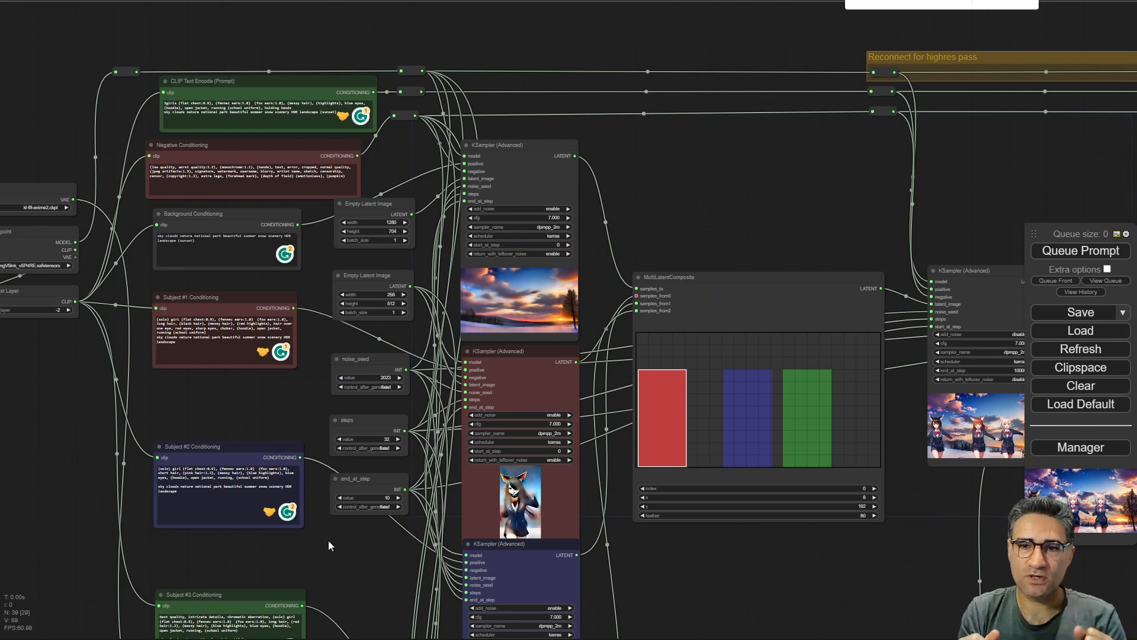
drag(616, 527, 439, 405)
click(1087, 251)
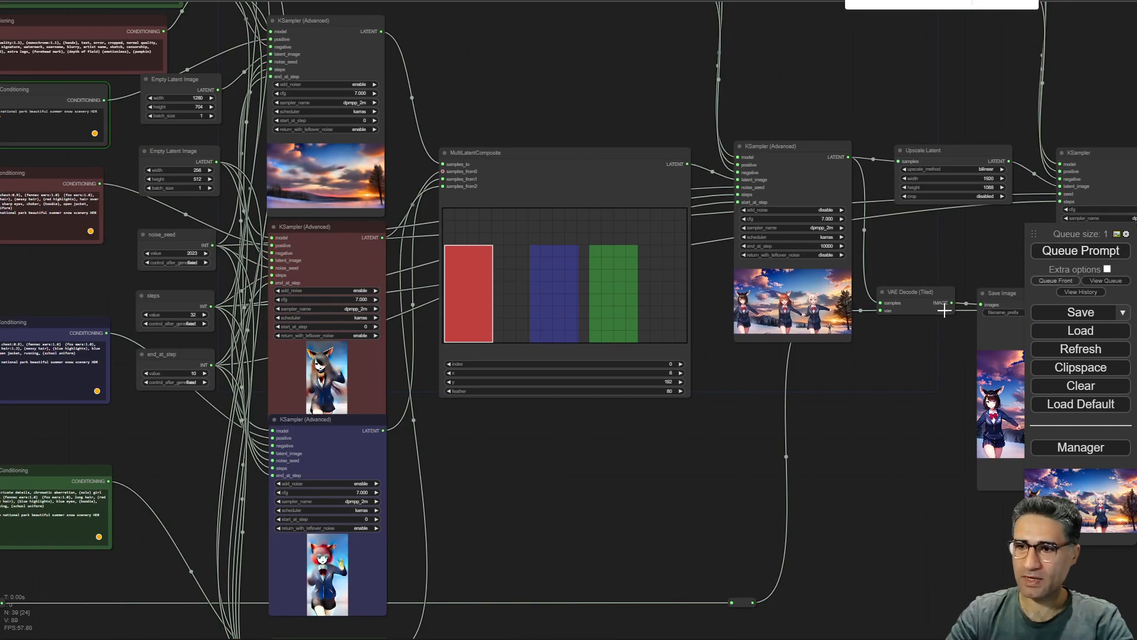
Follow the subject samplers and the composite sampler as they regenerate their previews.
scroll(302, 178, up, 10)
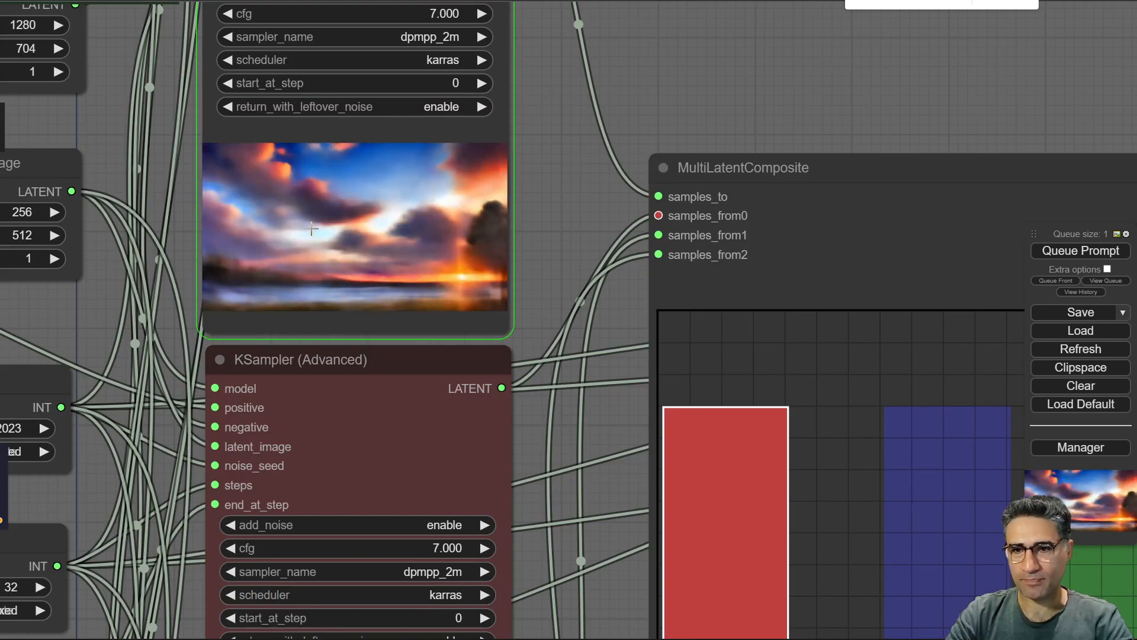
scroll(335, 276, down, 5)
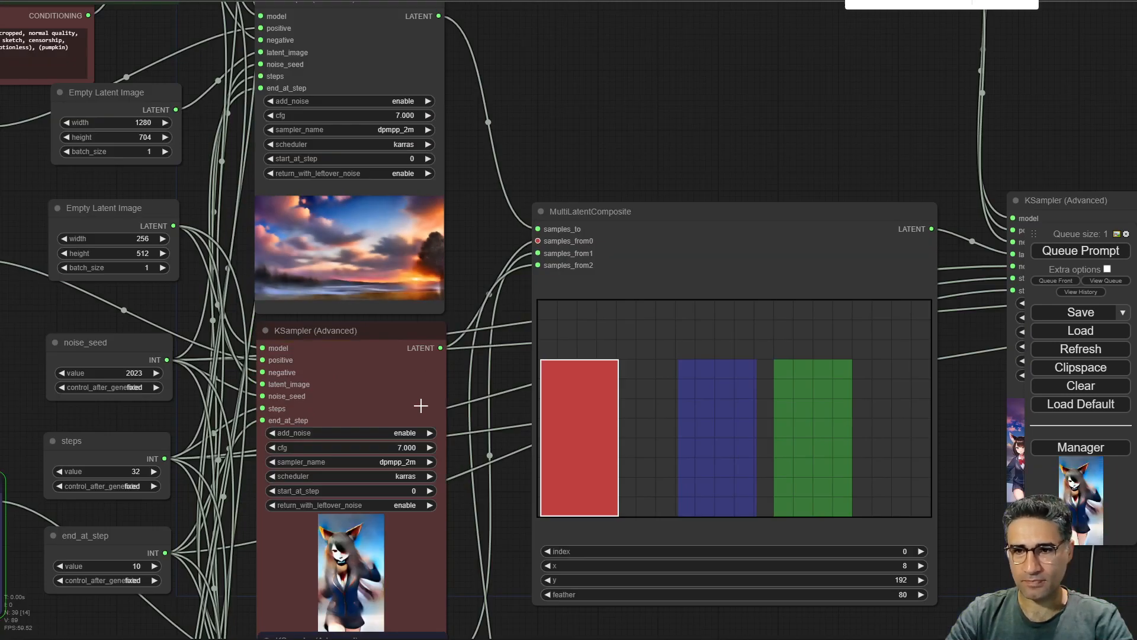
drag(560, 133, 598, 0)
drag(629, 581, 553, 168)
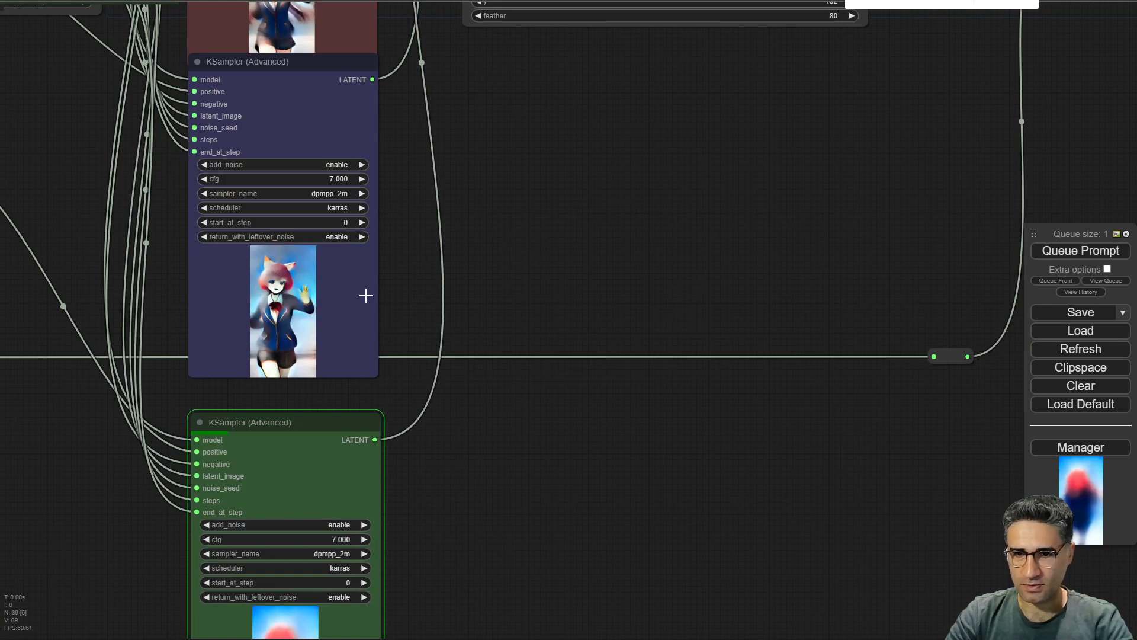
scroll(365, 317, down, 5)
drag(439, 366, 244, 639)
scroll(424, 325, up, 5)
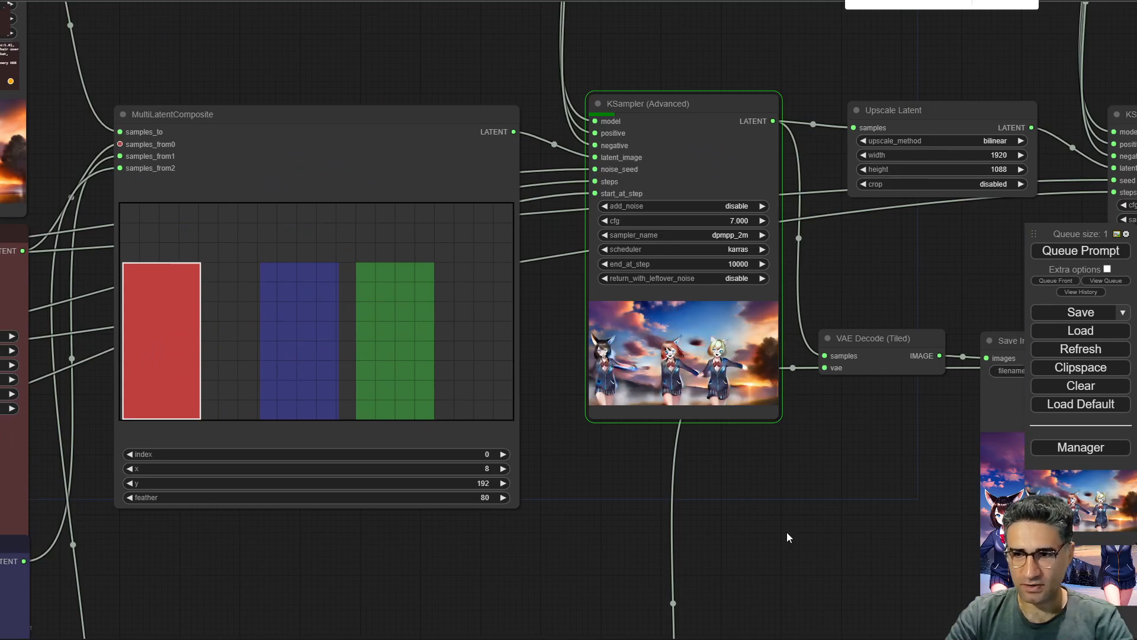
drag(786, 532, 619, 529)
scroll(571, 424, up, 10)
scroll(487, 358, up, 1)
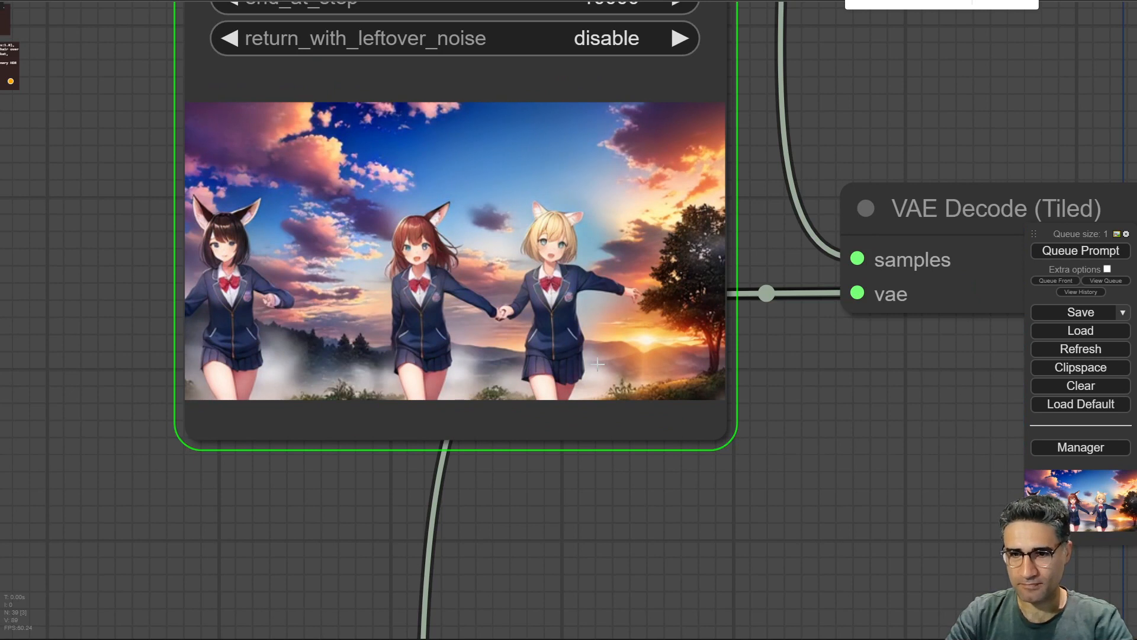
scroll(597, 363, down, 10)
drag(766, 512, 319, 434)
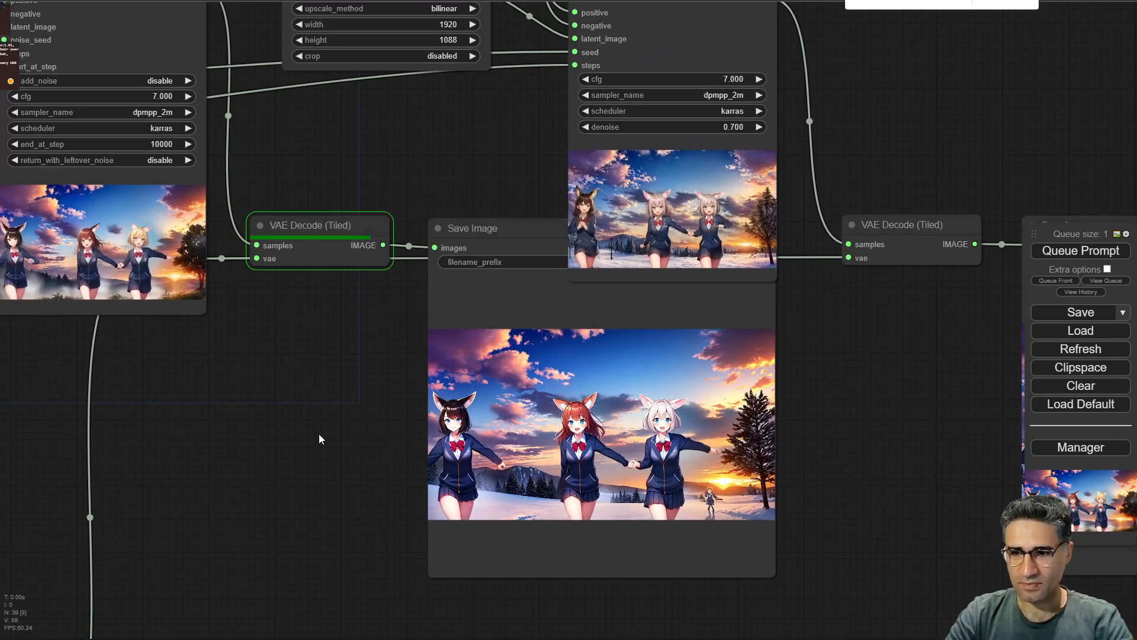
Zoom in to compare the new high-resolution summer image with the first-pass composite result.
scroll(106, 262, up, 6)
drag(488, 418, 4, 391)
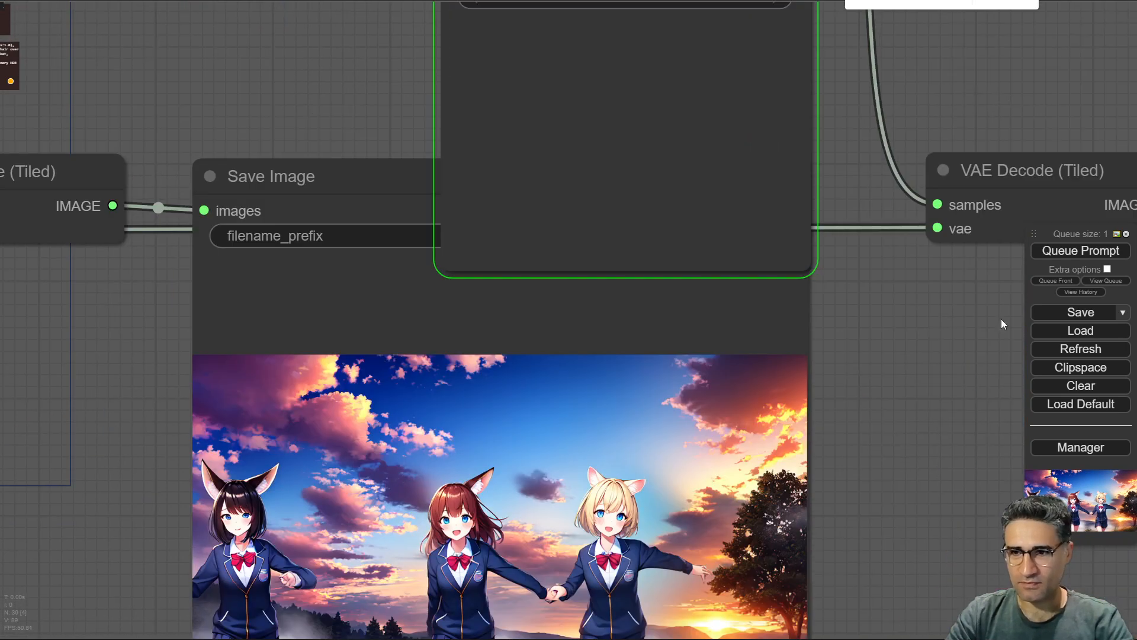
drag(900, 331, 879, 410)
scroll(660, 285, up, 5)
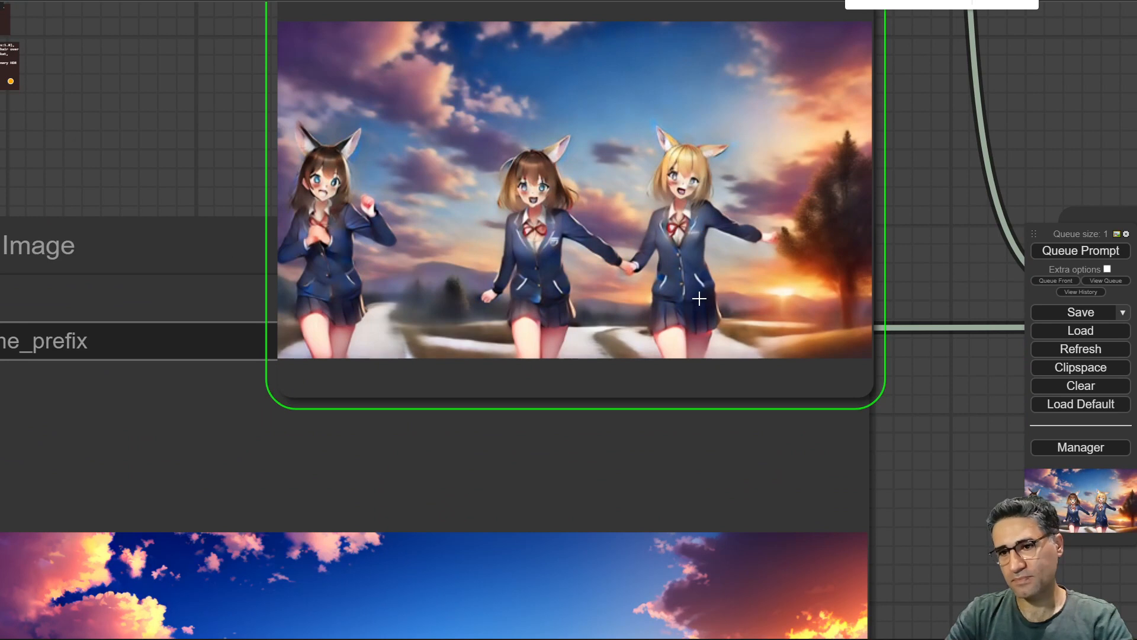
drag(1001, 191, 910, 155)
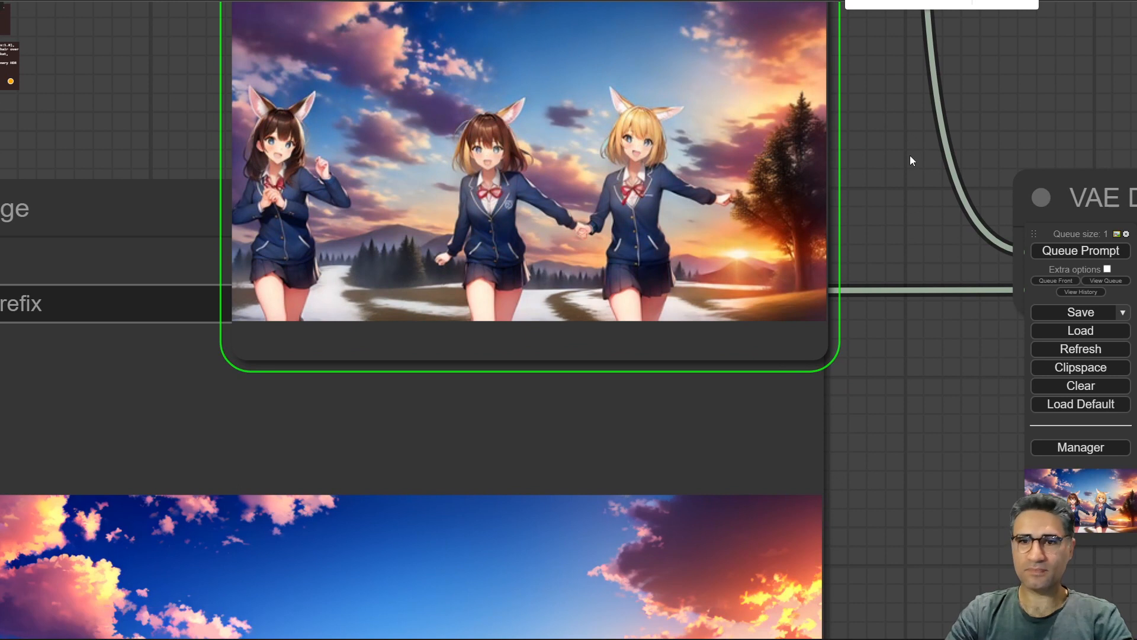
scroll(910, 155, down, 5)
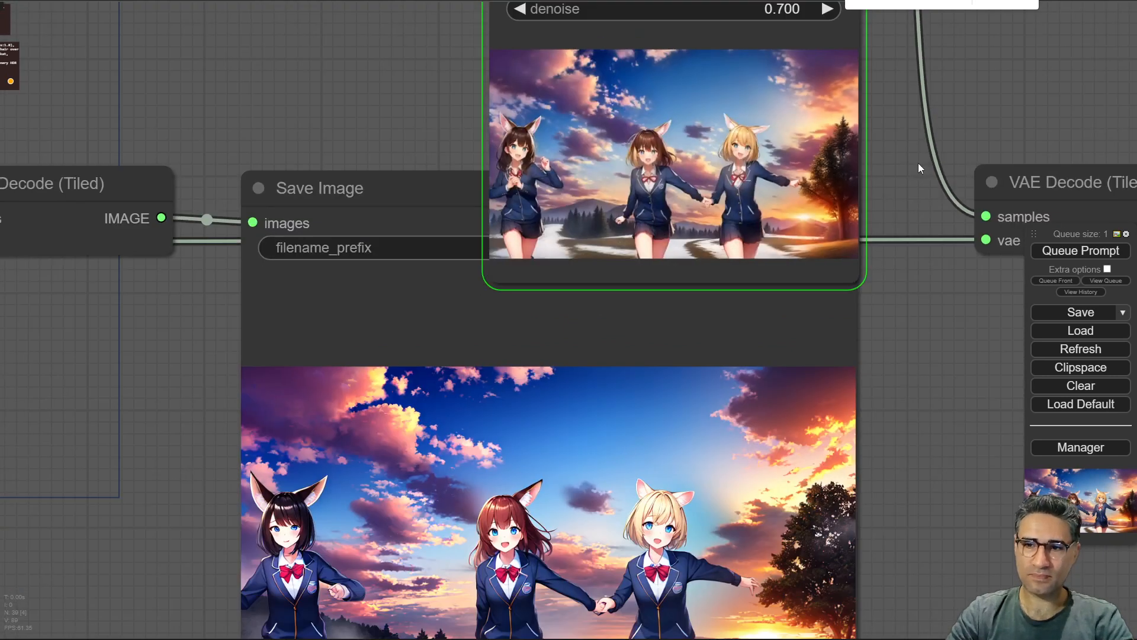
scroll(817, 237, up, 5)
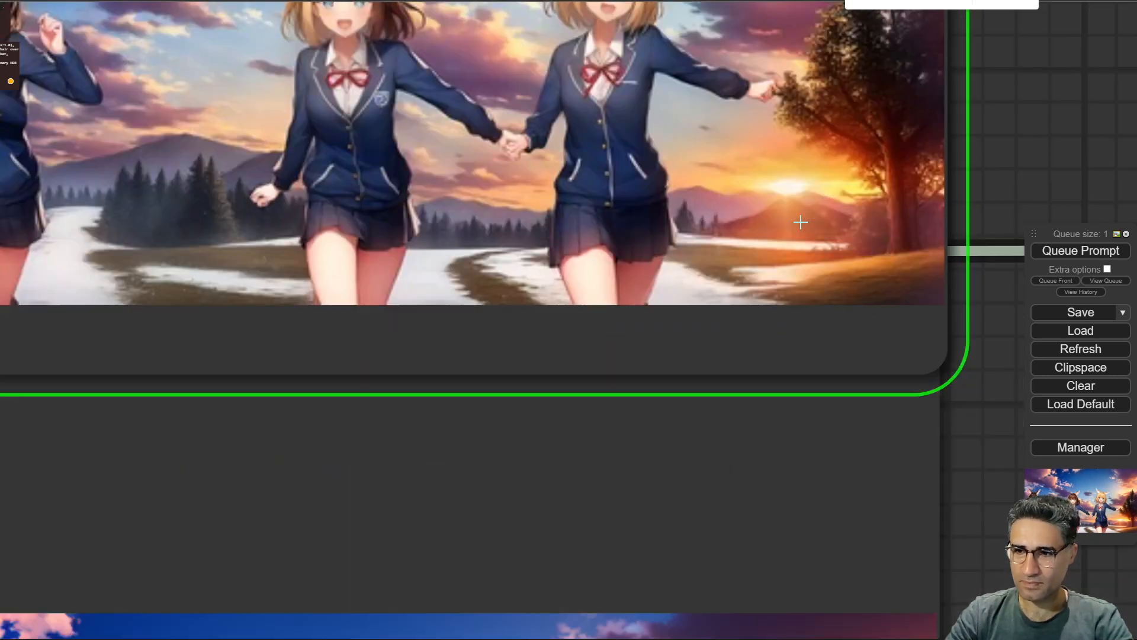
scroll(803, 221, down, 8)
scroll(764, 164, up, 7)
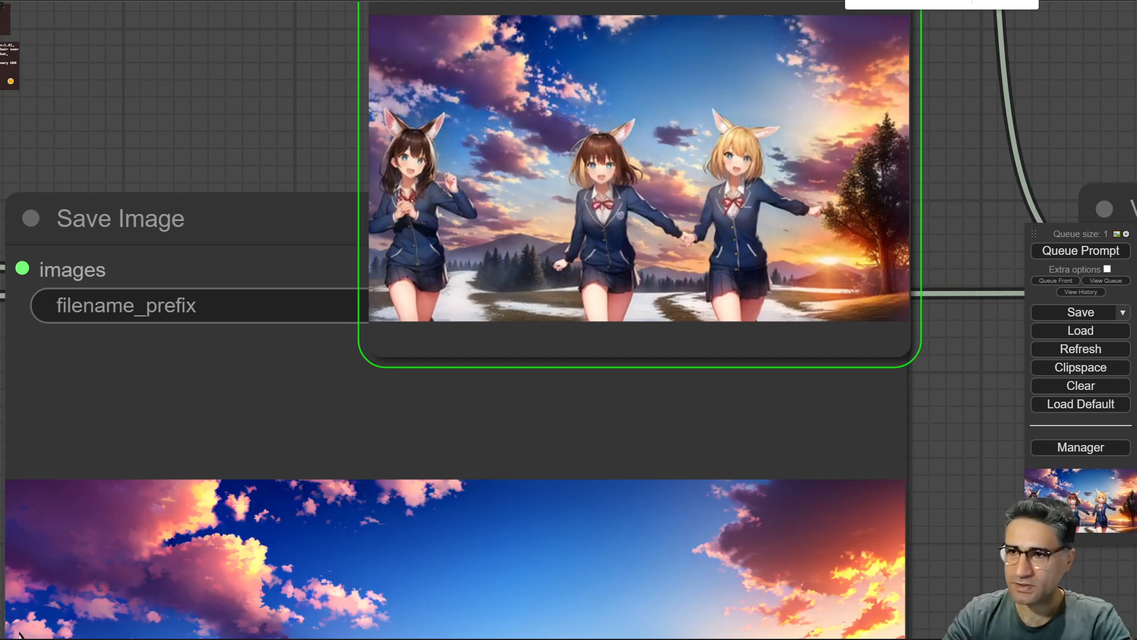
scroll(375, 137, down, 12)
drag(217, 268, 678, 453)
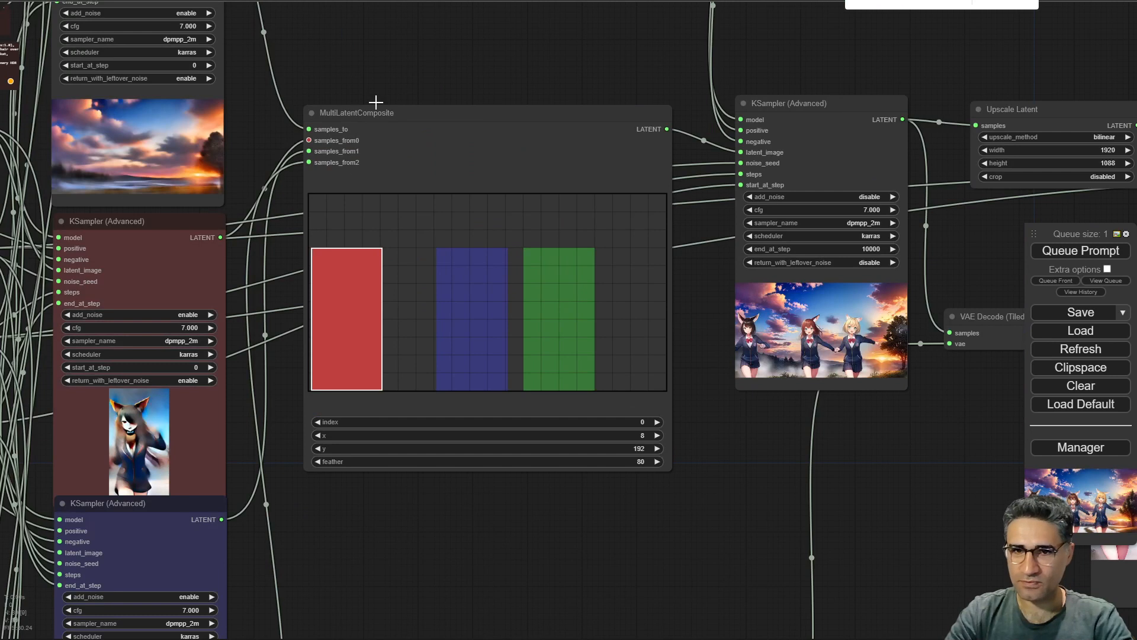
drag(375, 104, 993, 346)
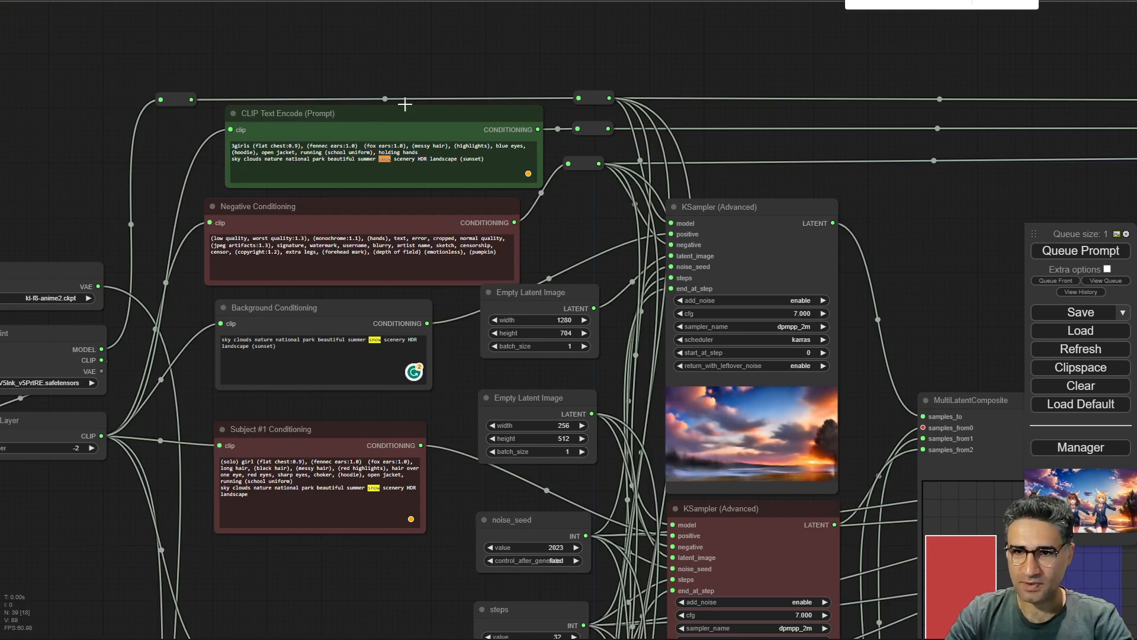
Replace snow with flower in the CLIP Text Encode (Prompt) text.
scroll(381, 67, up, 10)
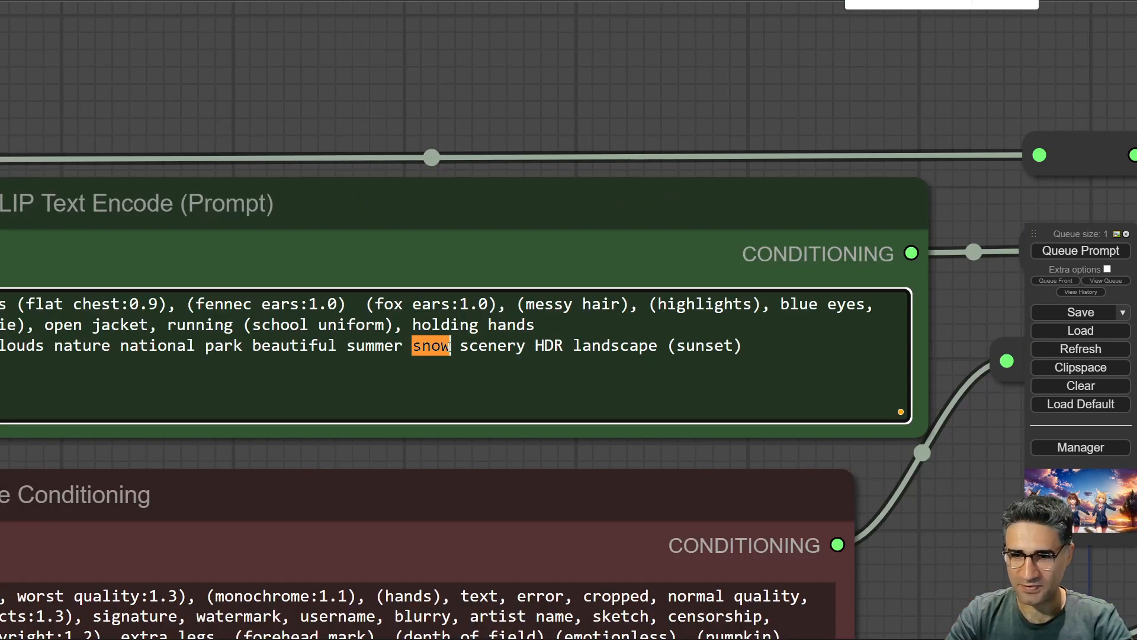
drag(411, 347, 452, 345)
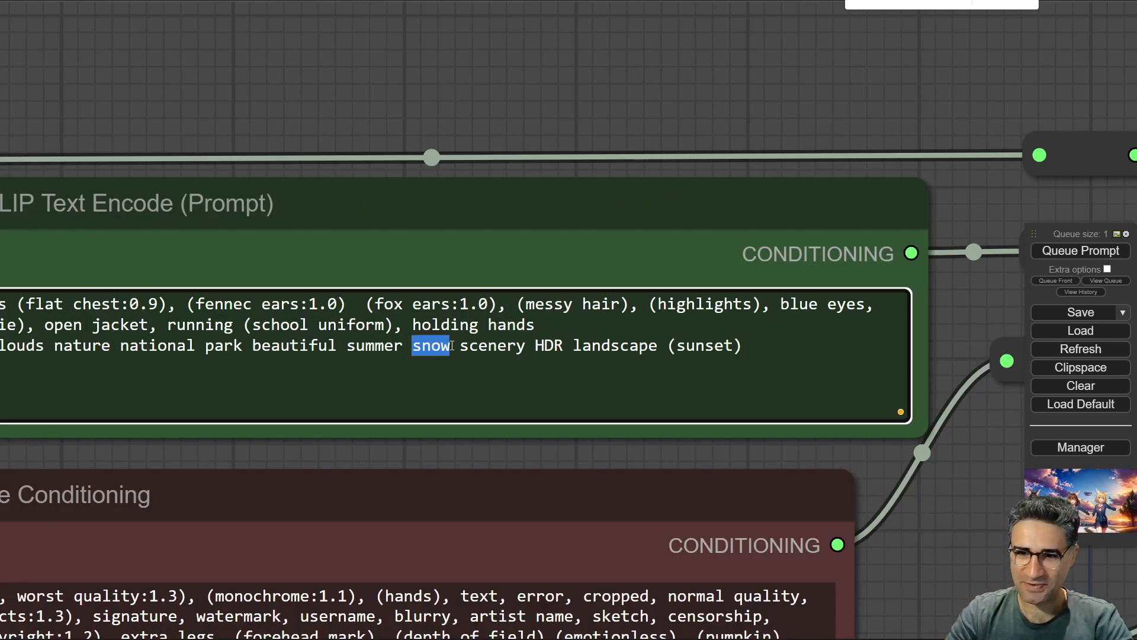
text(flower)
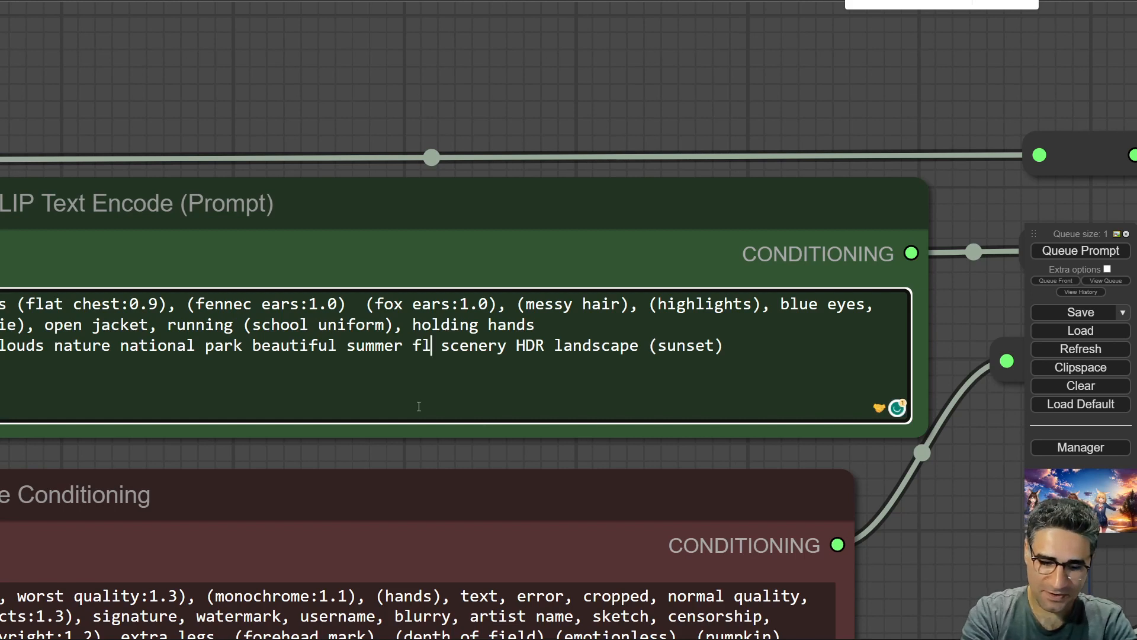
Replace snow with flower in the Background Conditioning prompt.
double_click(442, 344)
drag(887, 541, 815, 140)
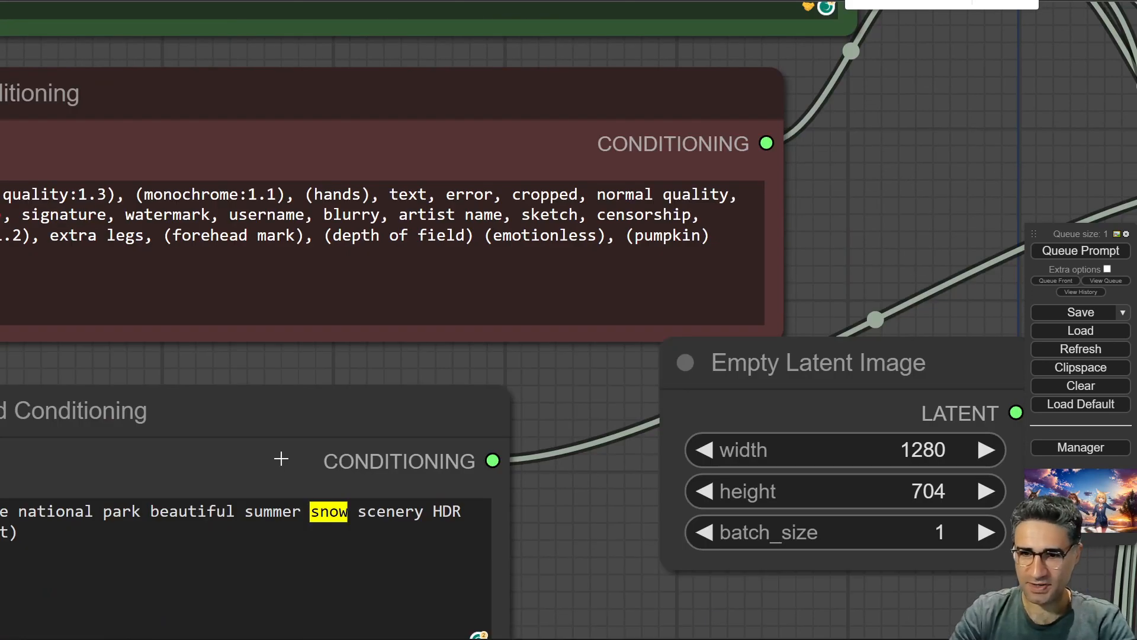
double_click(325, 513)
text(flower)
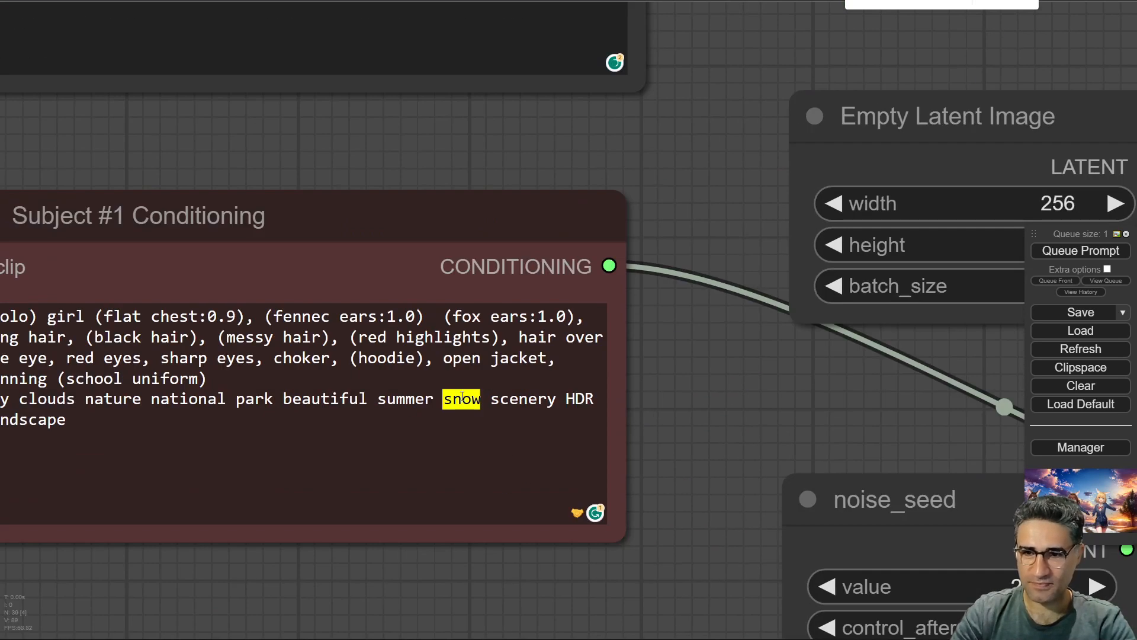
Replace snow with flower in the Subject #1 Conditioning prompt.
double_click(462, 398)
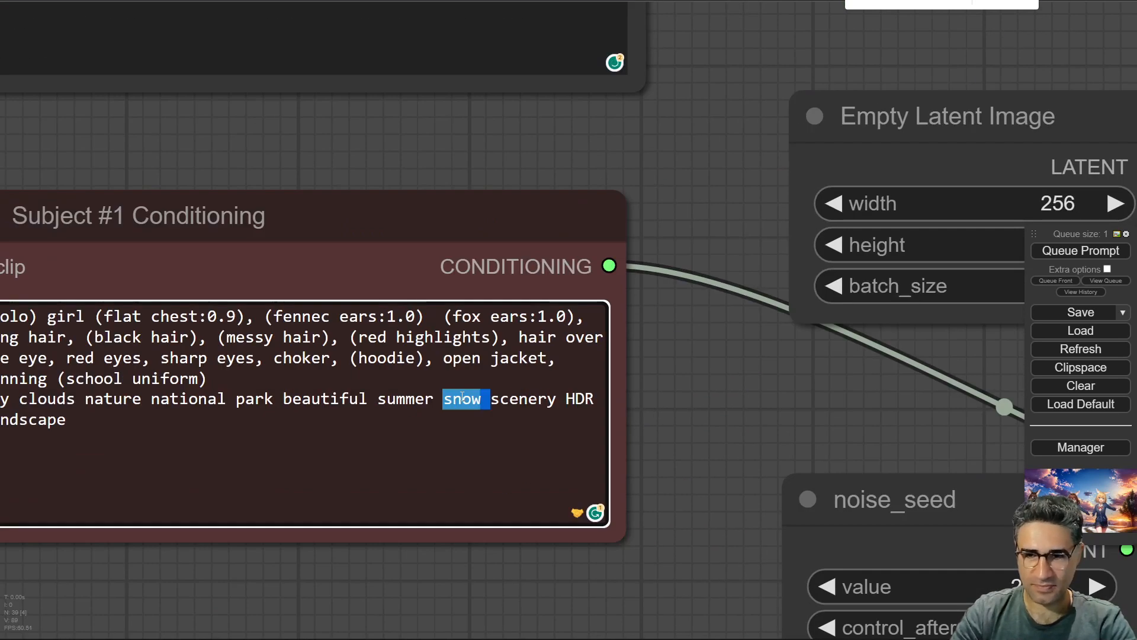
text(flower)
drag(484, 591, 485, 587)
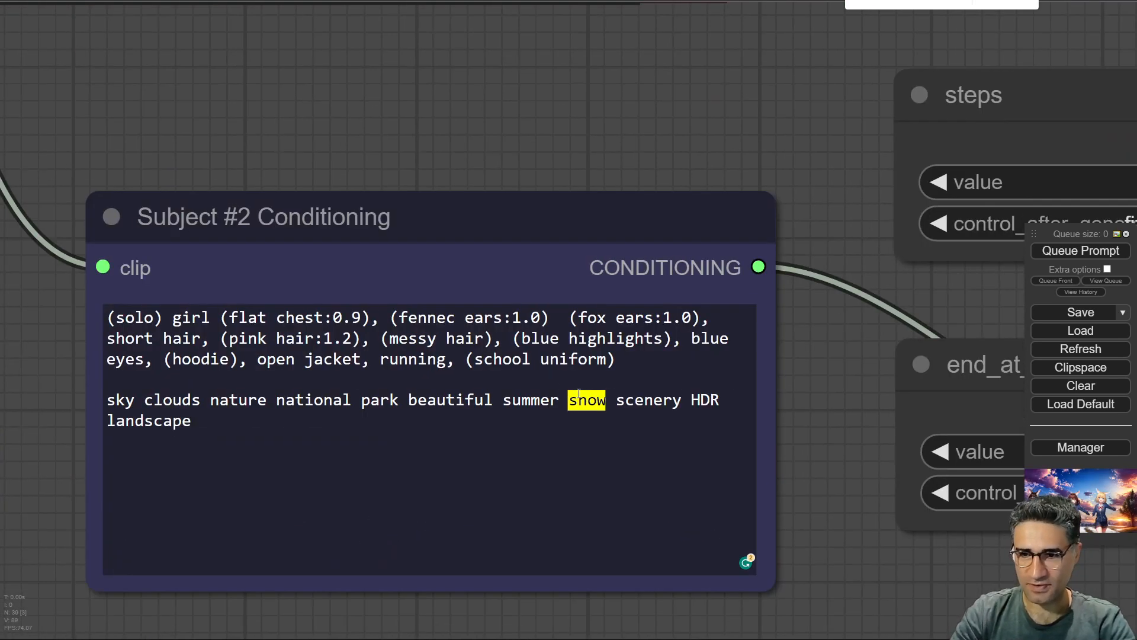
Replace snow with flower in the Subject #2 Conditioning prompt.
double_click(579, 393)
drag(796, 480, 761, 47)
Replace snow with flower in the Subject #3 Conditioning prompt.
scroll(634, 304, down, 7)
scroll(663, 474, up, 6)
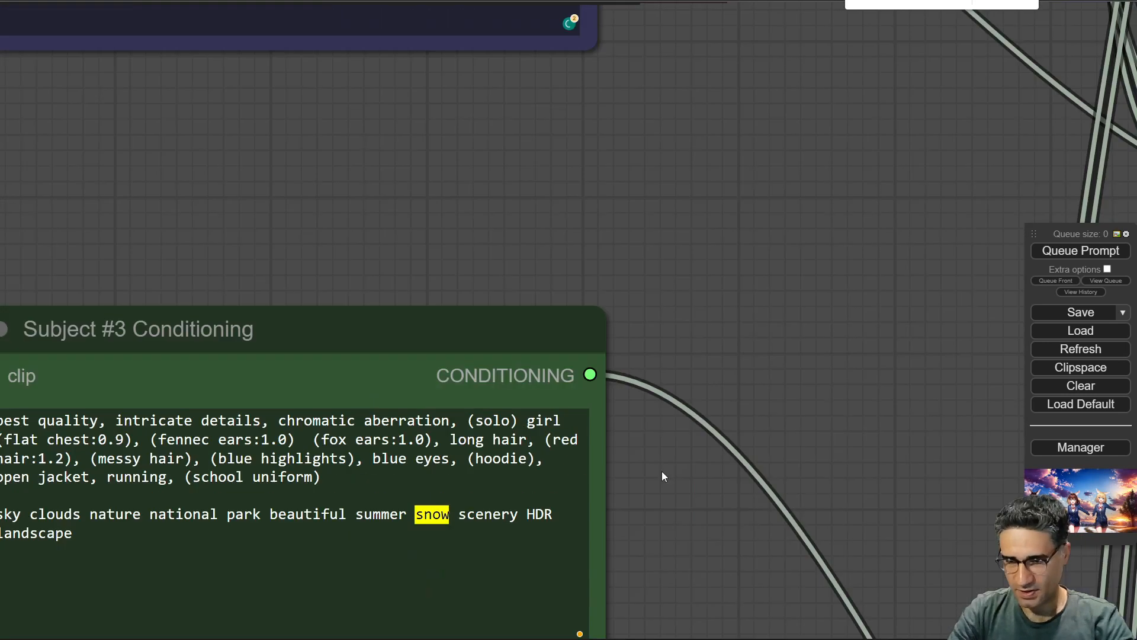
drag(662, 475, 777, 272)
double_click(524, 280)
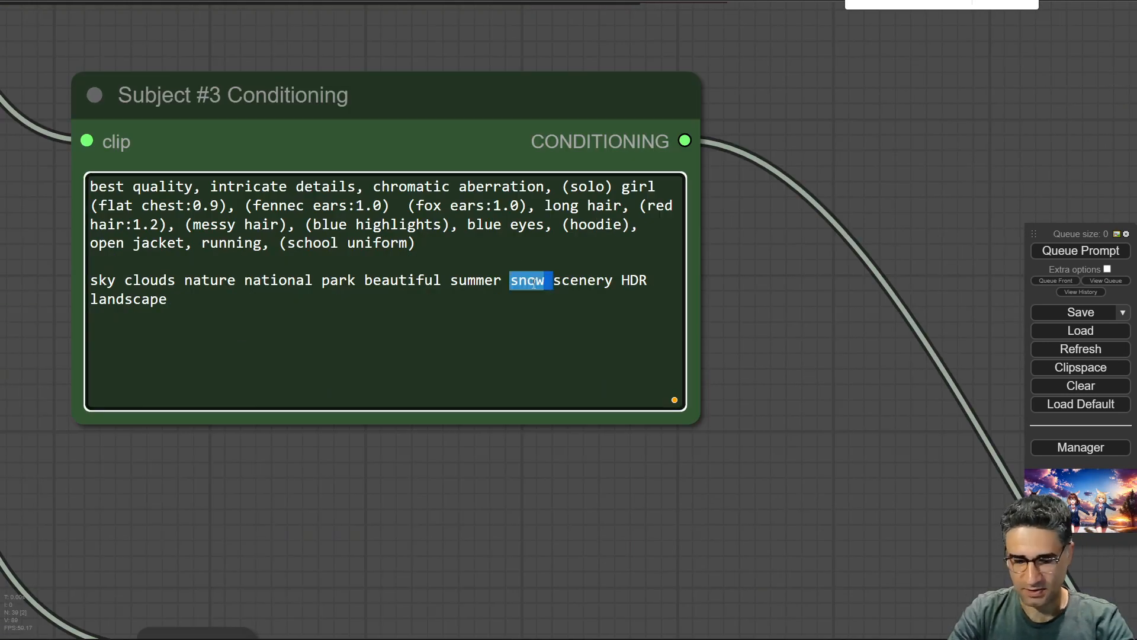
text(flower)
drag(727, 321, 489, 246)
Queue the workflow to generate a new image with the flower prompts.
scroll(589, 337, down, 6)
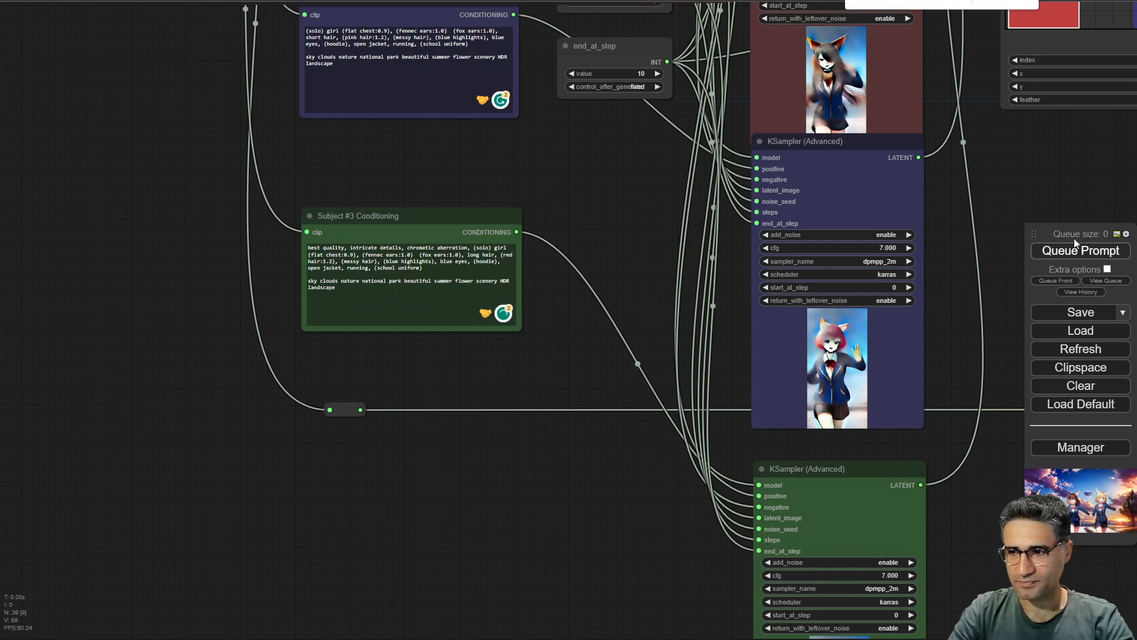
click(1075, 251)
Follow the subject samplers and the composite regenerating their previews, up to the final image.
drag(1057, 159, 589, 474)
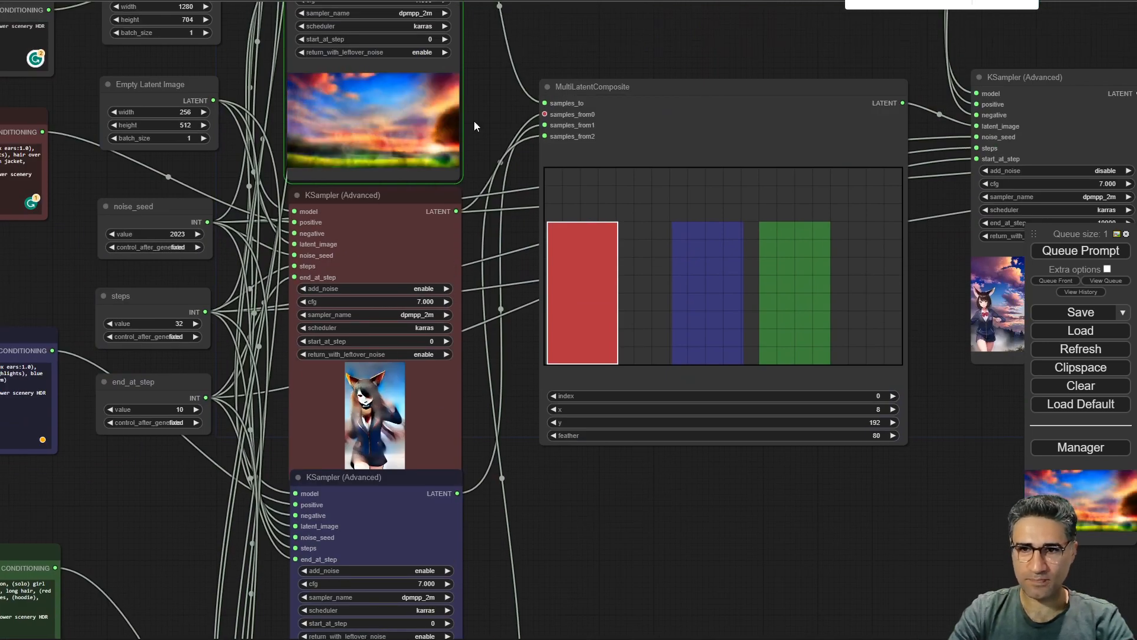
scroll(370, 138, up, 6)
scroll(466, 146, down, 6)
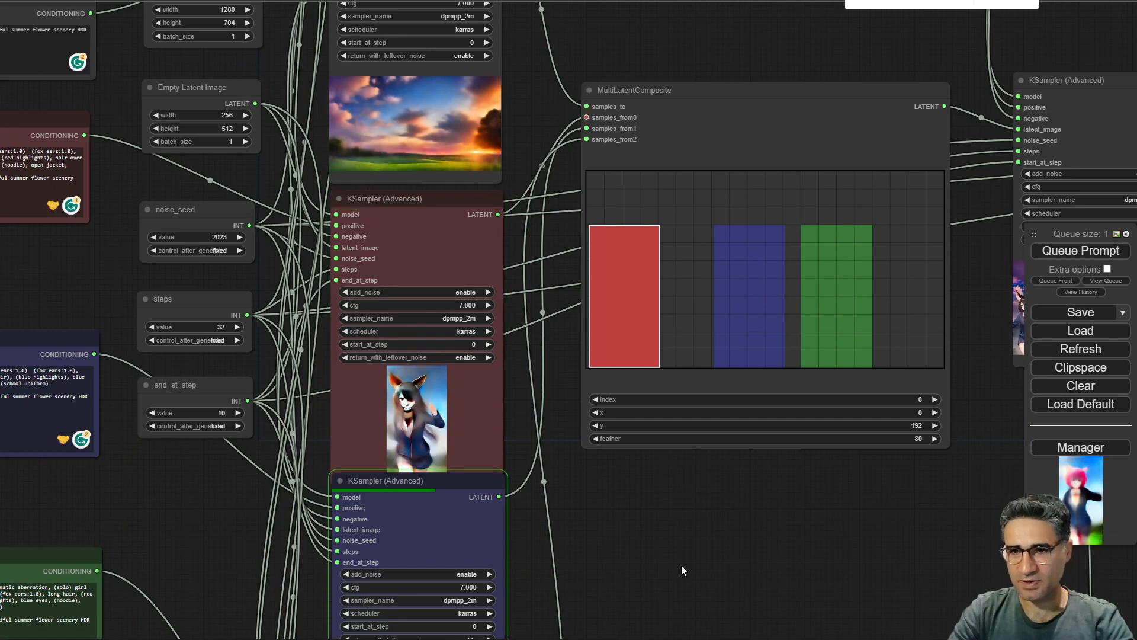
drag(680, 567, 172, 578)
scroll(642, 413, up, 5)
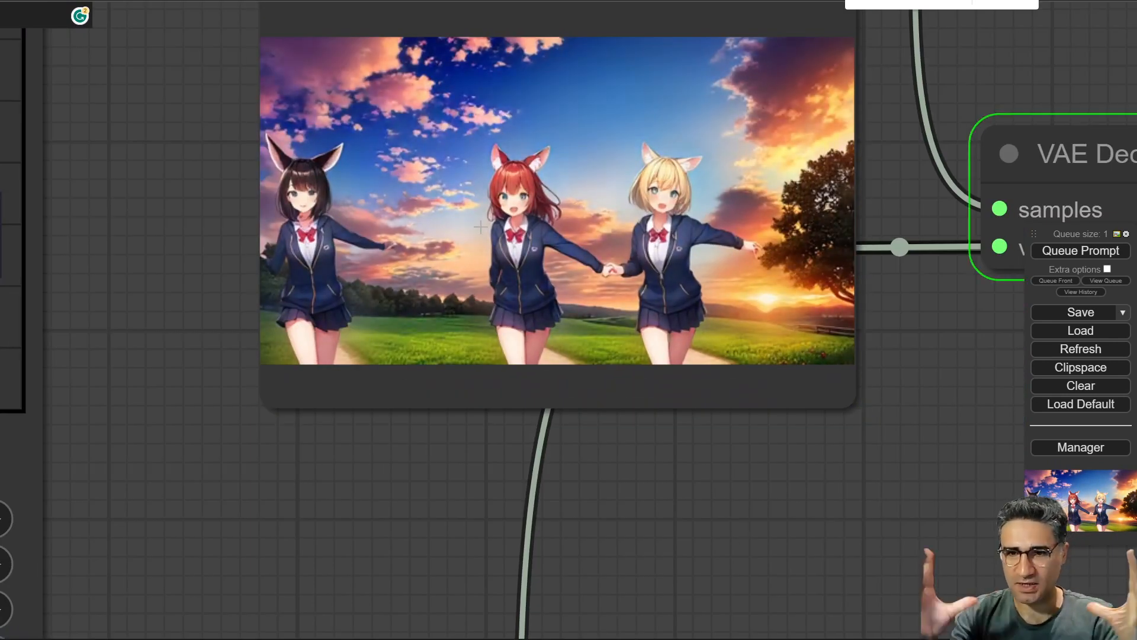
Zoom in to compare the first-pass composite, the upscale sampler preview and the saved image.
drag(517, 451, 112, 415)
scroll(112, 414, down, 7)
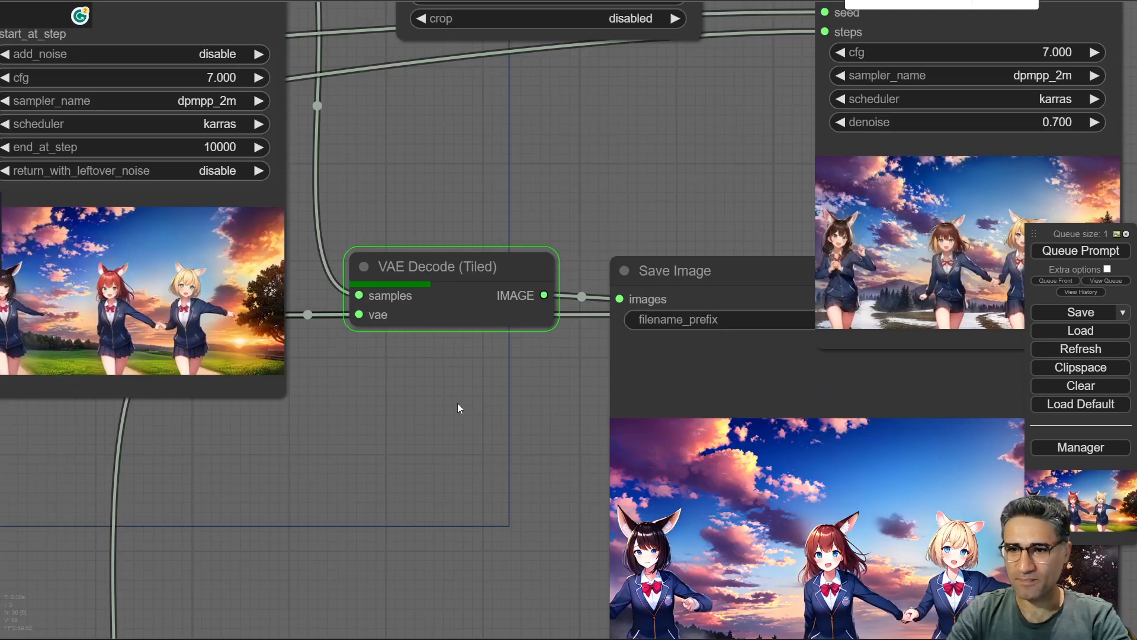
drag(469, 403, 344, 310)
drag(395, 422, 184, 198)
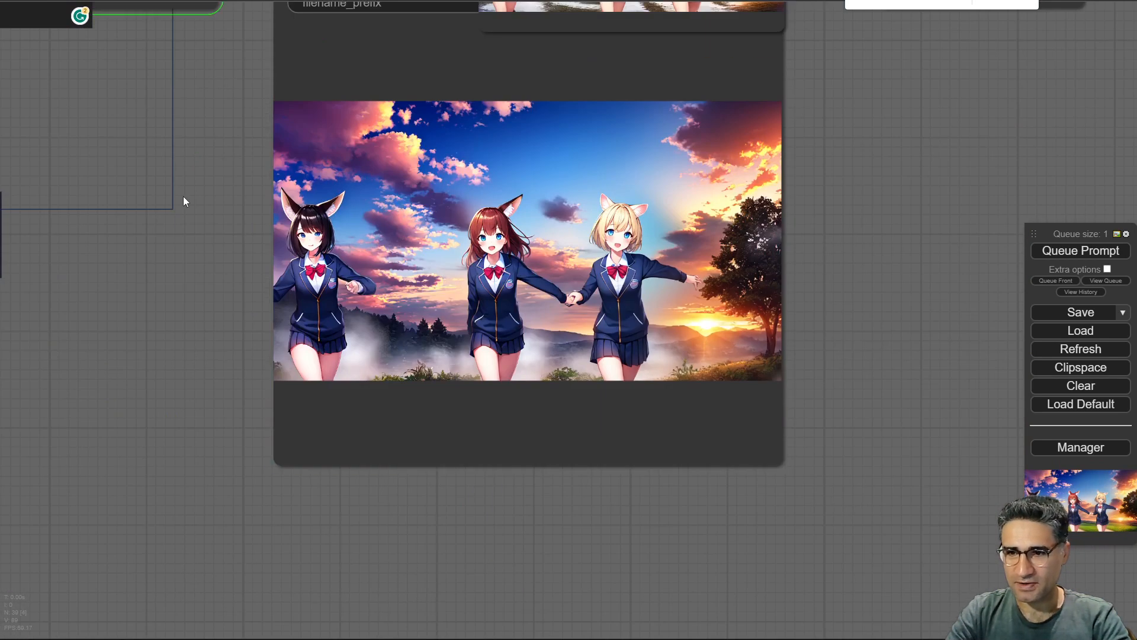
drag(455, 260, 411, 339)
scroll(573, 427, up, 7)
scroll(554, 385, up, 2)
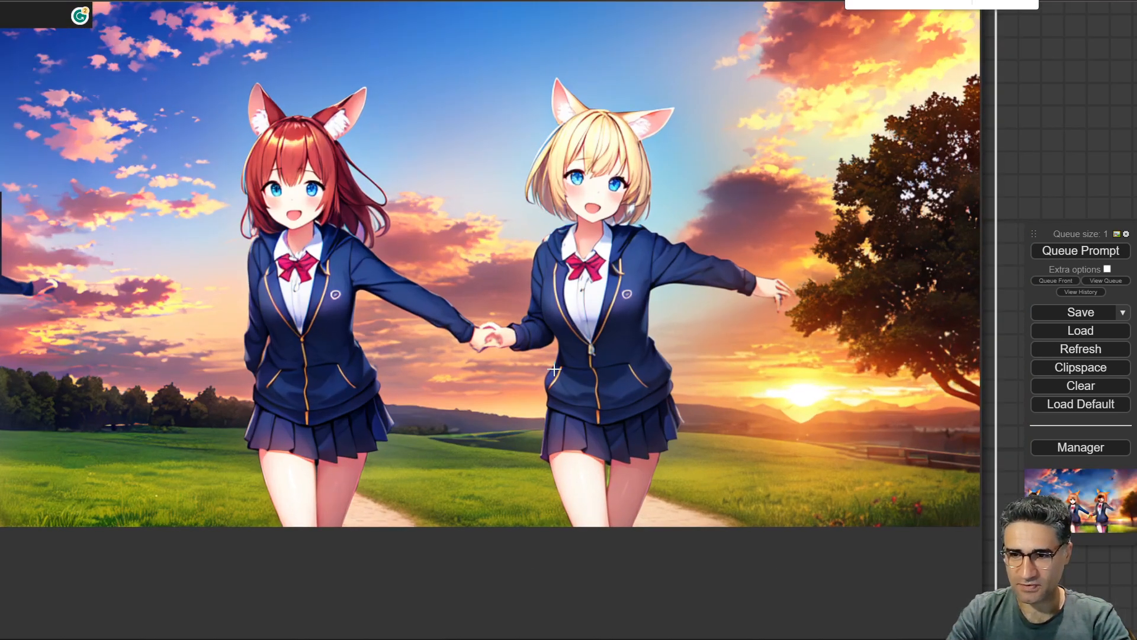
scroll(551, 360, down, 5)
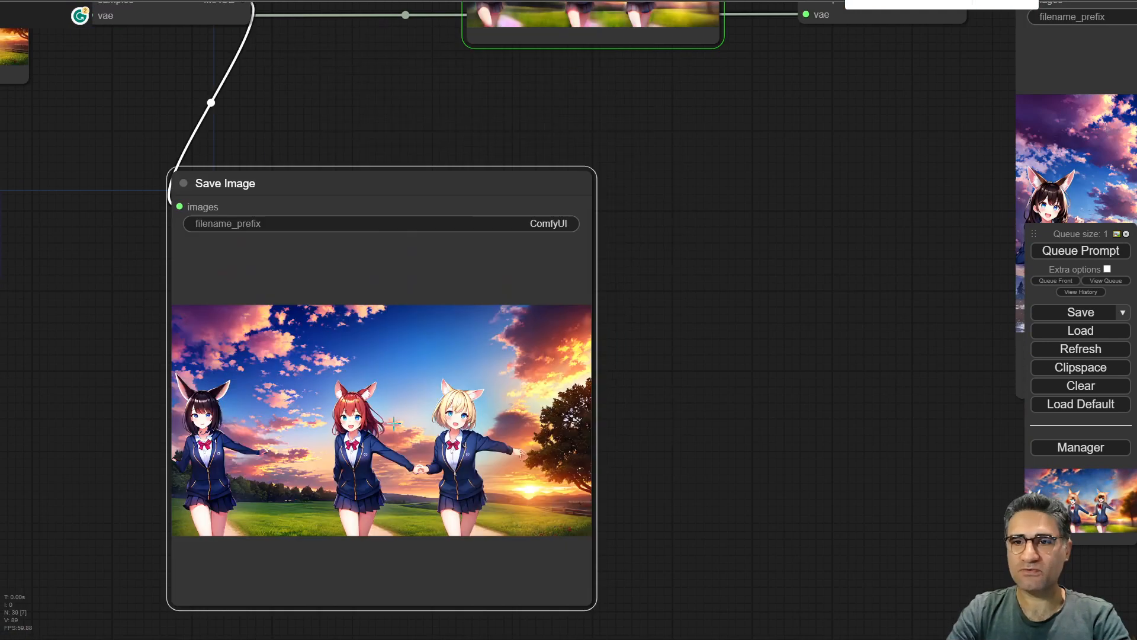
drag(763, 192, 625, 407)
scroll(462, 284, up, 9)
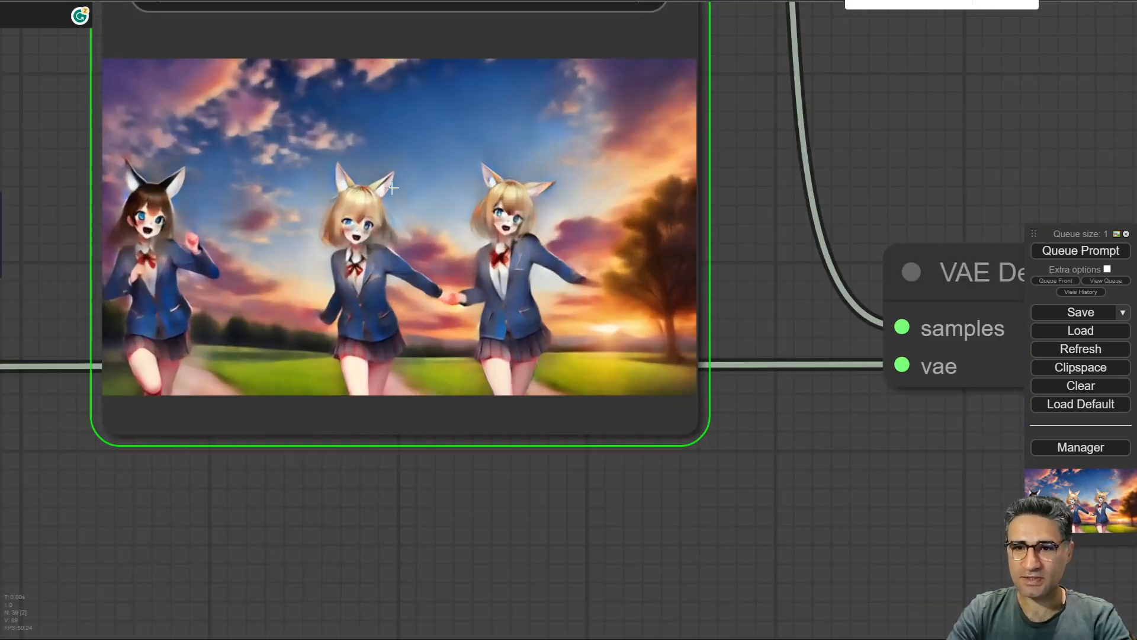
scroll(353, 492, down, 6)
drag(304, 500, 498, 535)
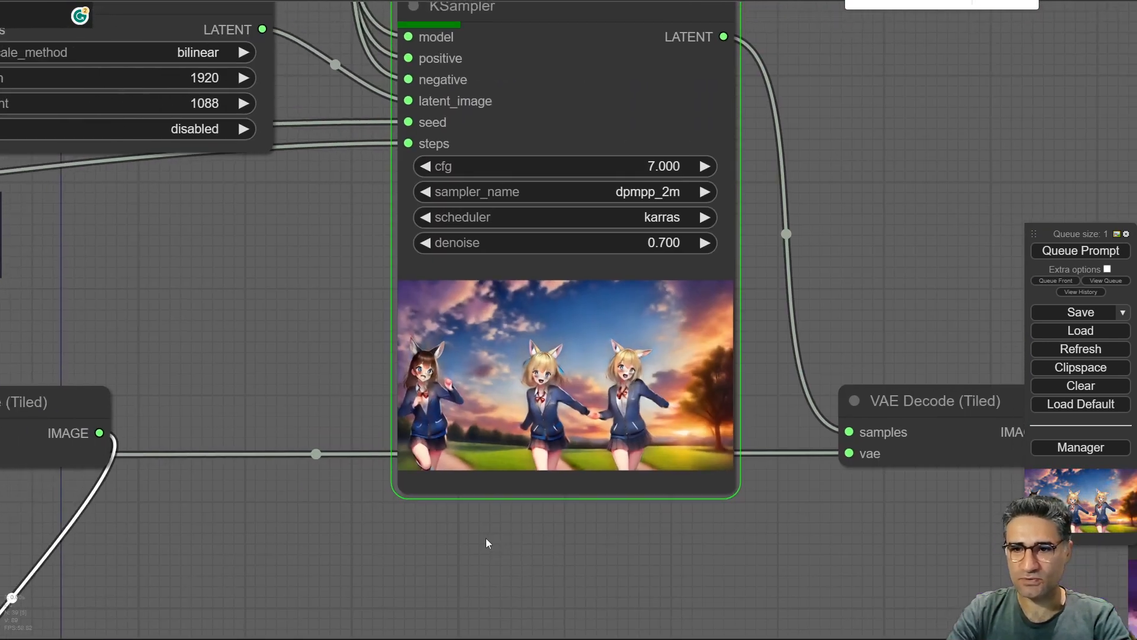
Compare the upscale KSampler preview with the Save Image result up close.
drag(266, 224, 380, 343)
drag(378, 455, 153, 409)
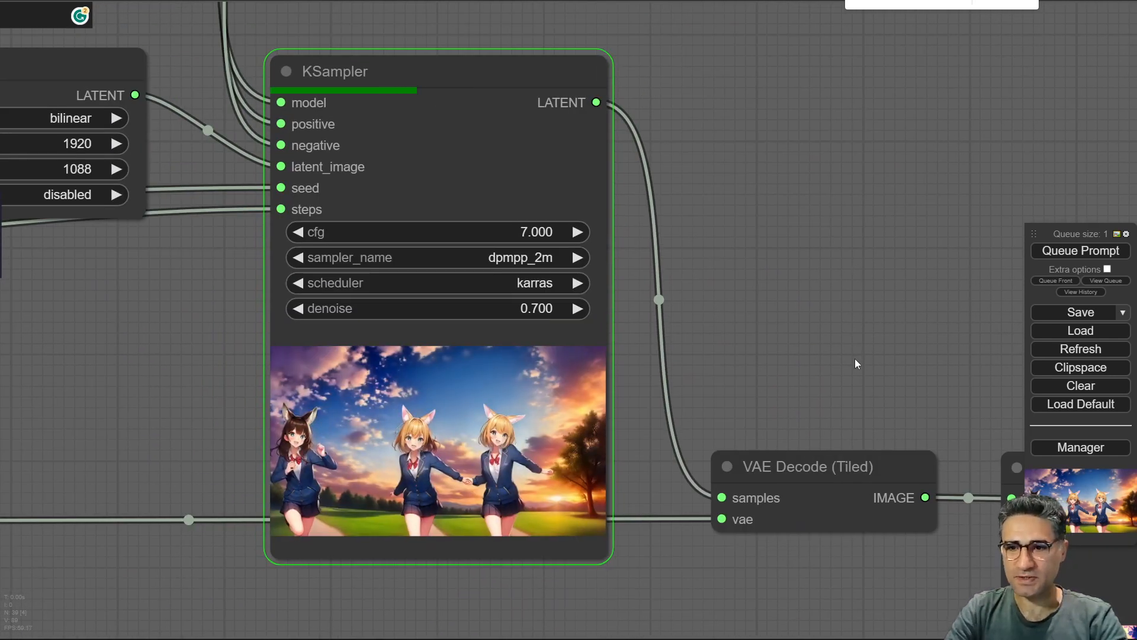
drag(856, 363, 402, 109)
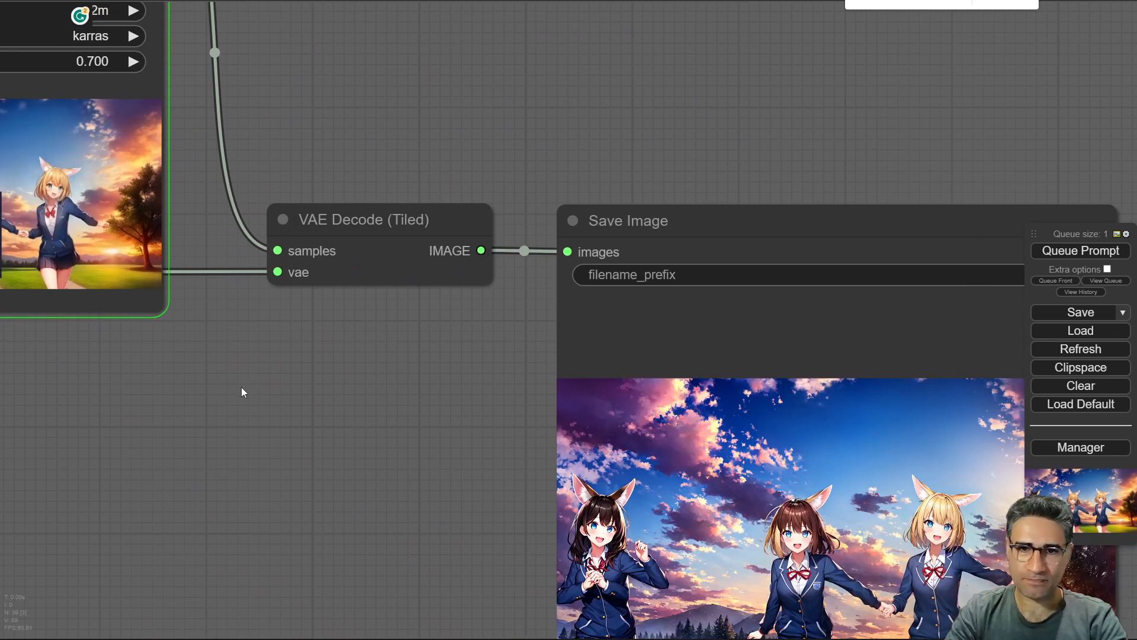
drag(241, 389, 604, 617)
scroll(563, 527, up, 12)
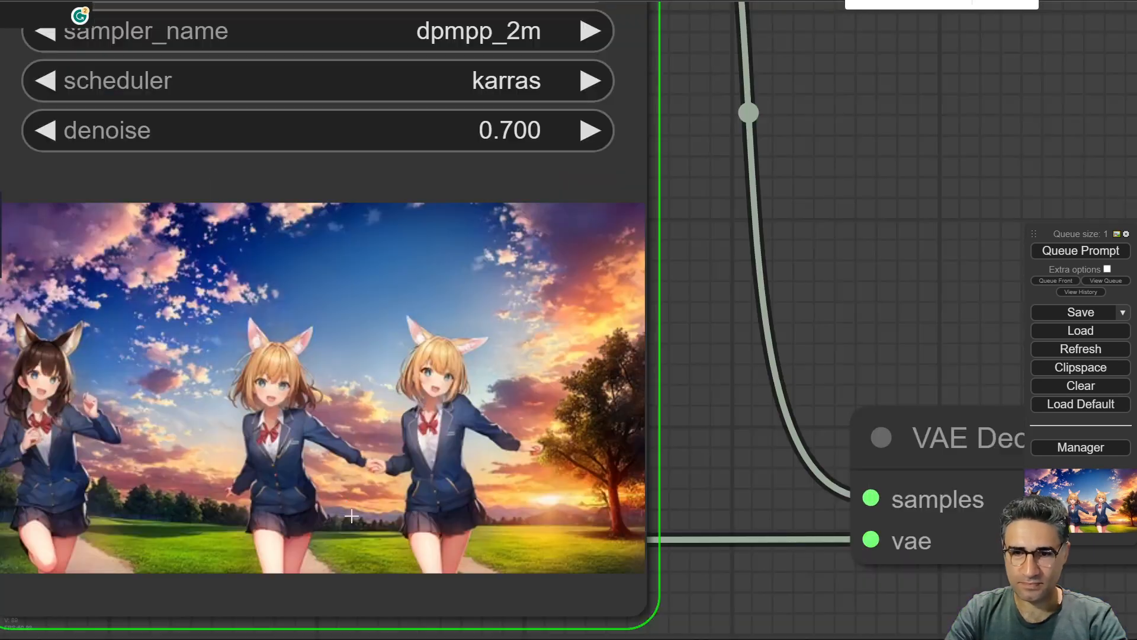
drag(972, 490, 1034, 208)
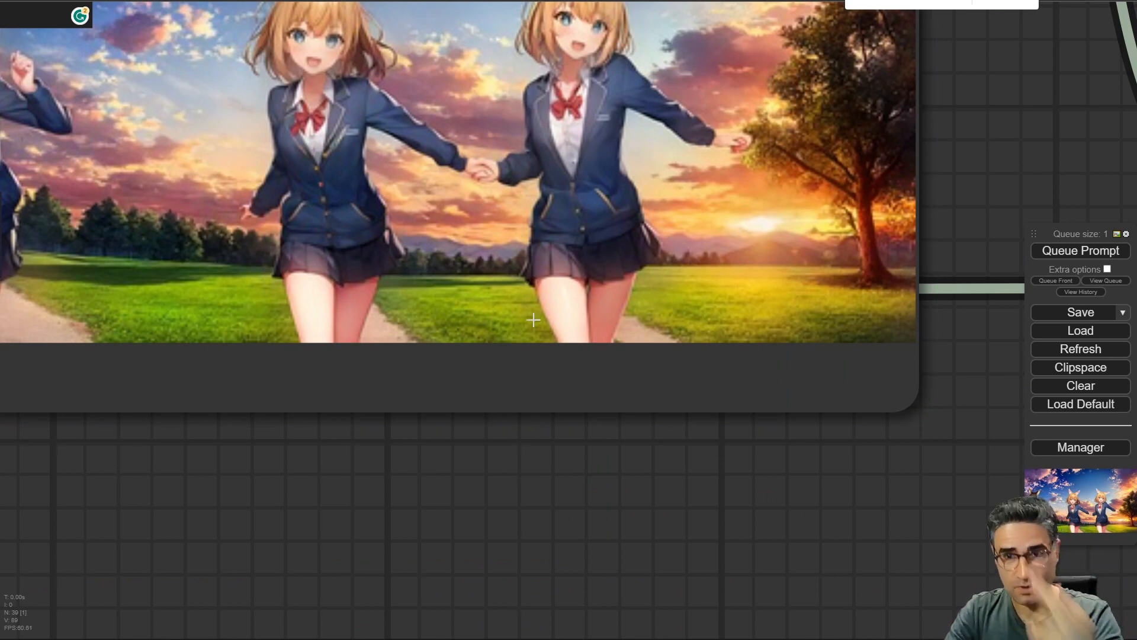
scroll(557, 337, down, 10)
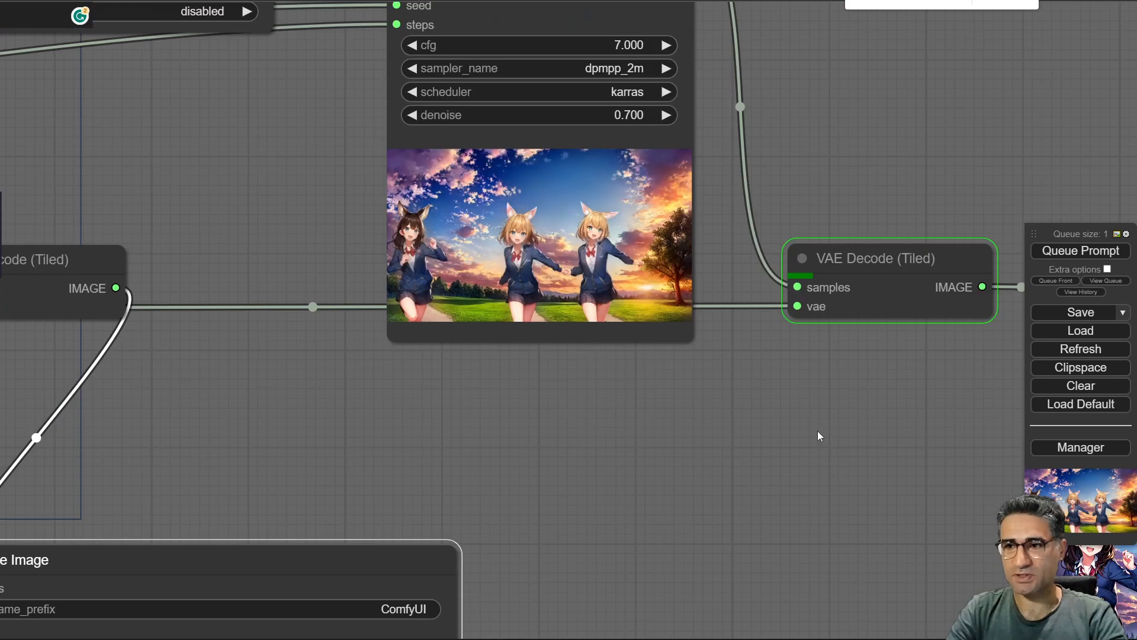
drag(817, 437, 188, 240)
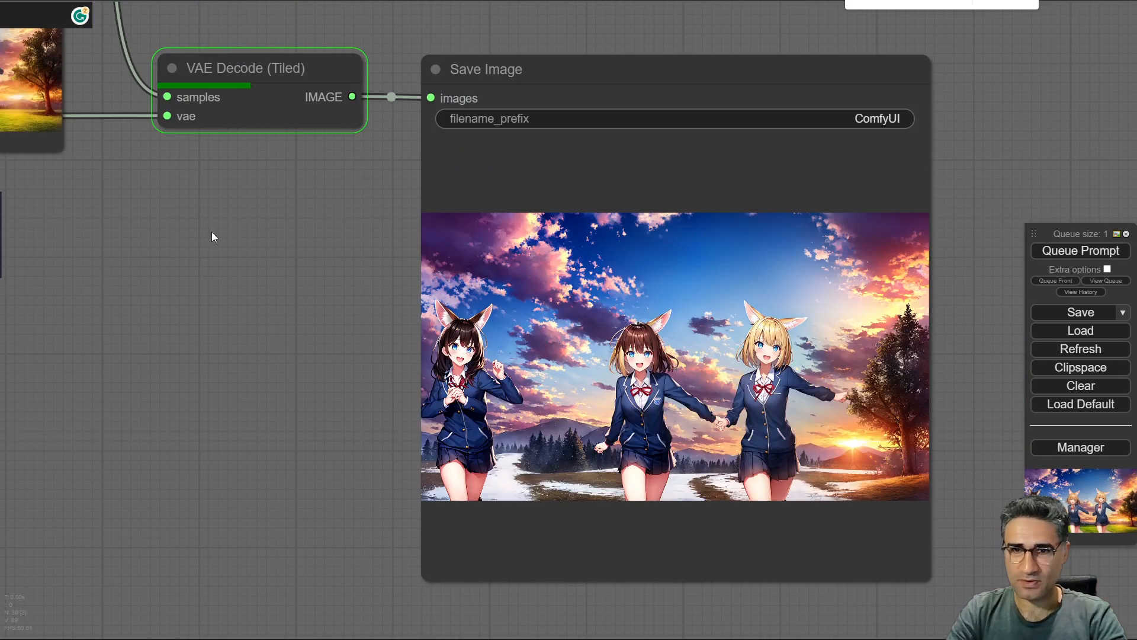
drag(302, 342, 142, 284)
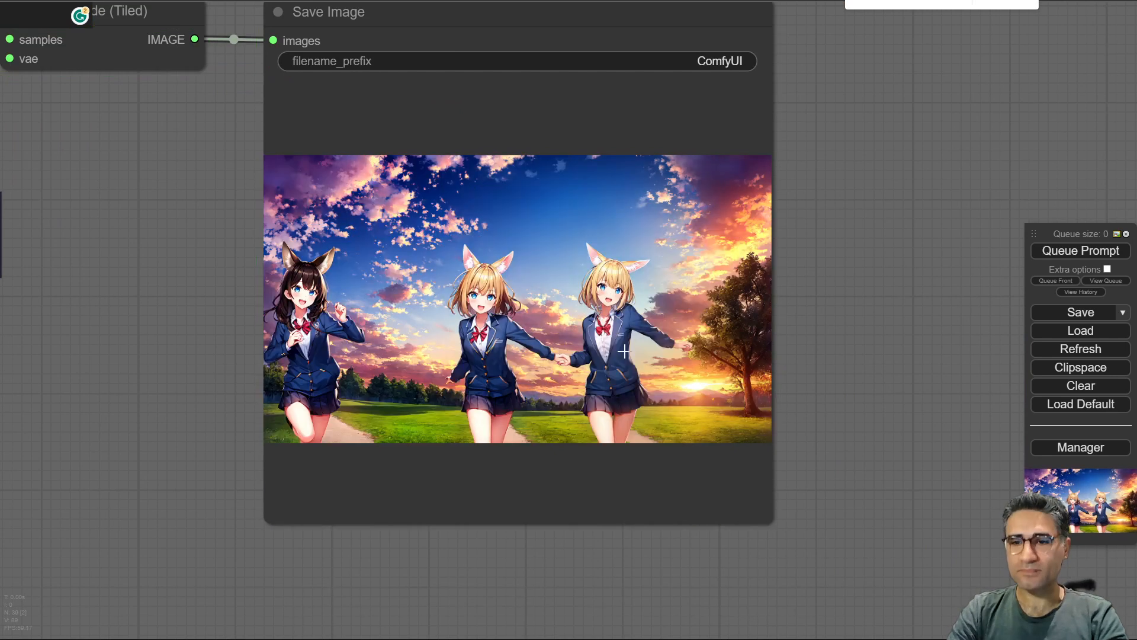
scroll(536, 367, up, 5)
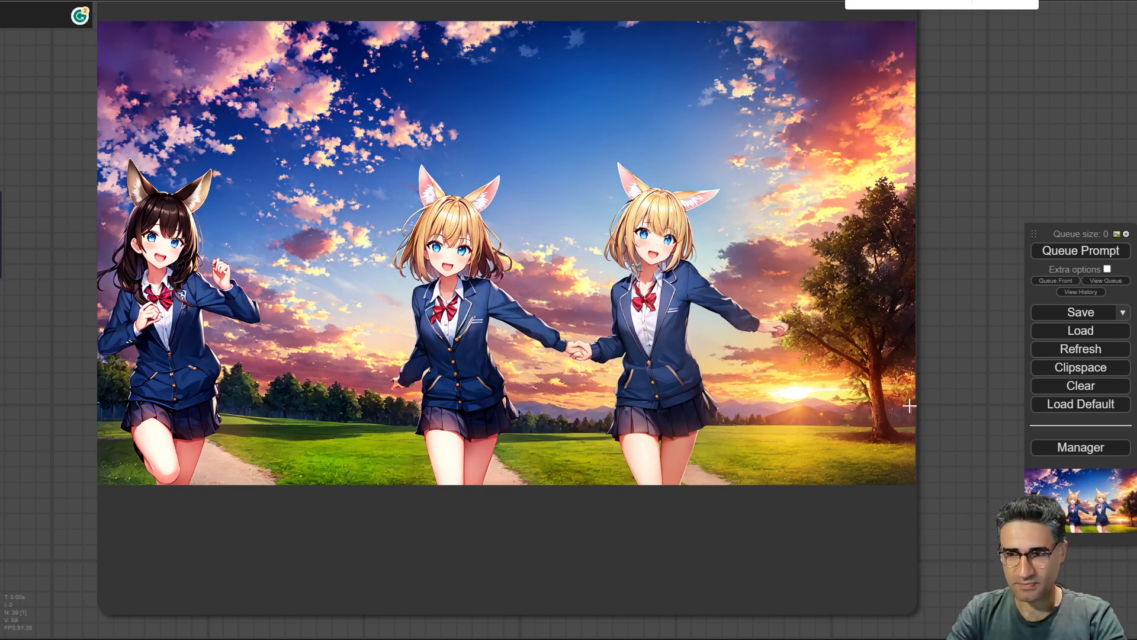
drag(982, 115, 992, 183)
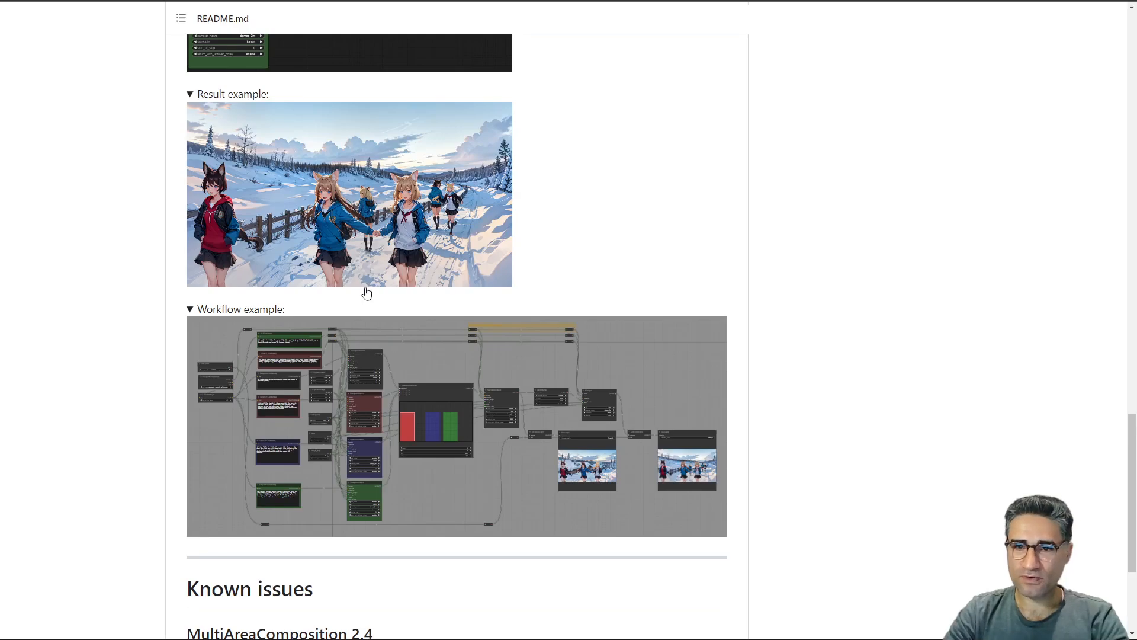
Scroll through the MultiLatentComposite README examples in the browser.
scroll(388, 296, down, 10)
scroll(389, 296, down, 5)
scroll(417, 452, up, 15)
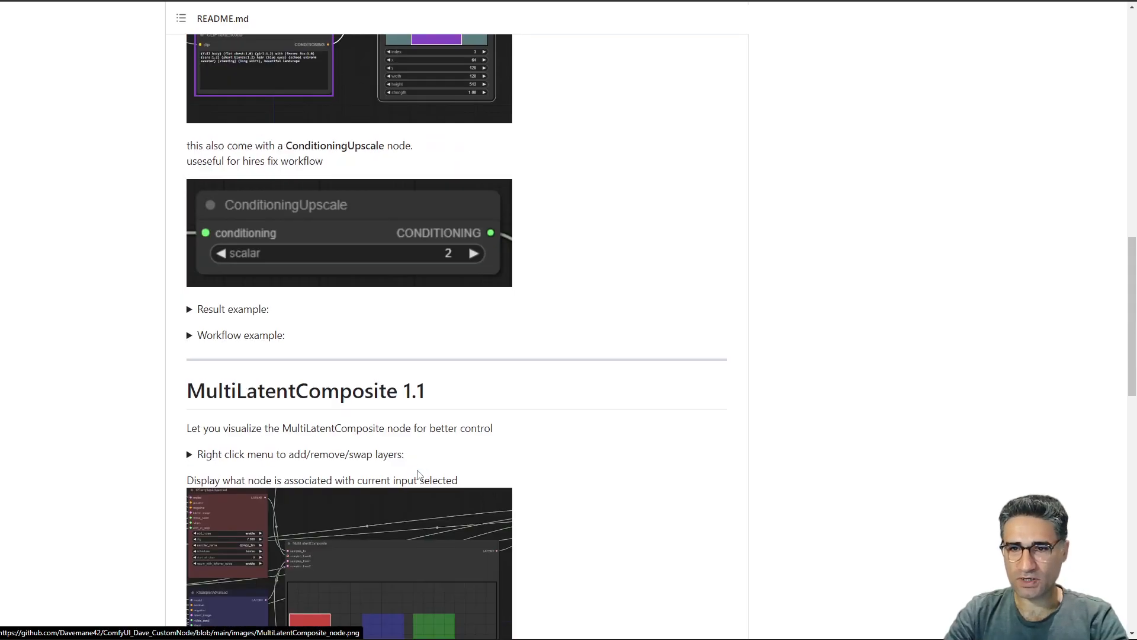
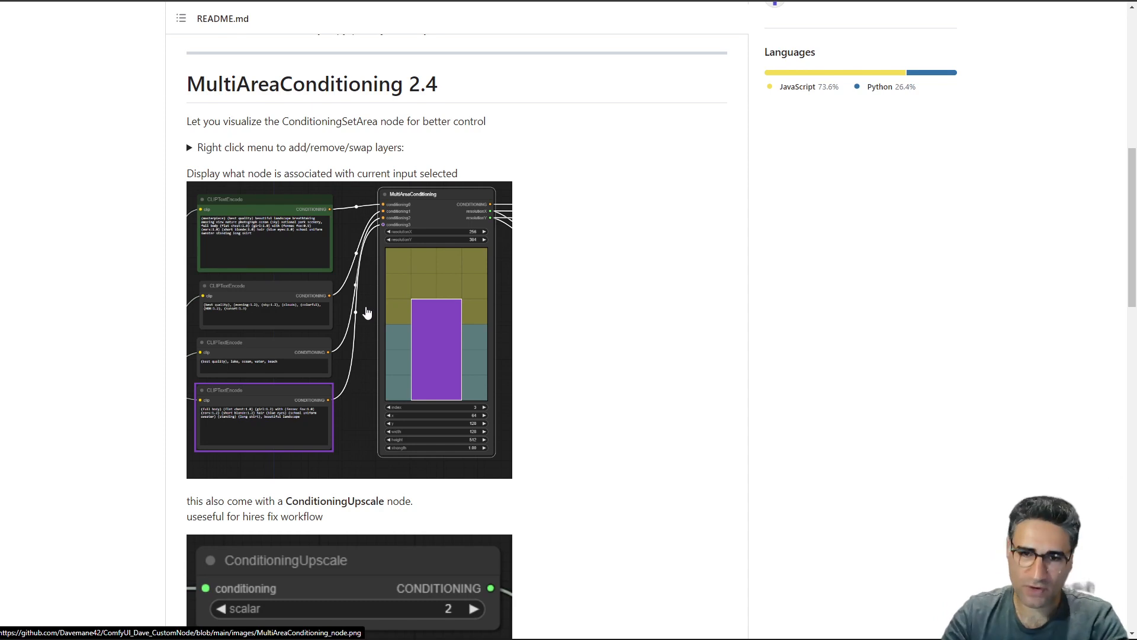
Try to load the MultiAreaConditioning preview image from the README into ComfyUI as a workflow.
drag(367, 313, 989, 190)
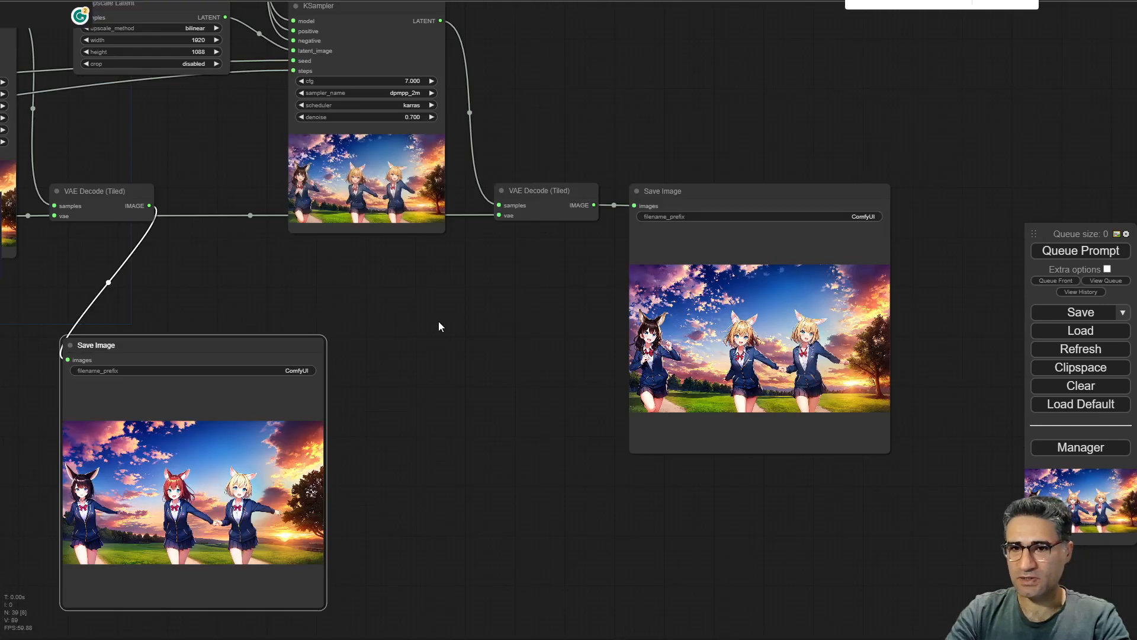
drag(179, 183, 493, 322)
scroll(493, 322, down, 6)
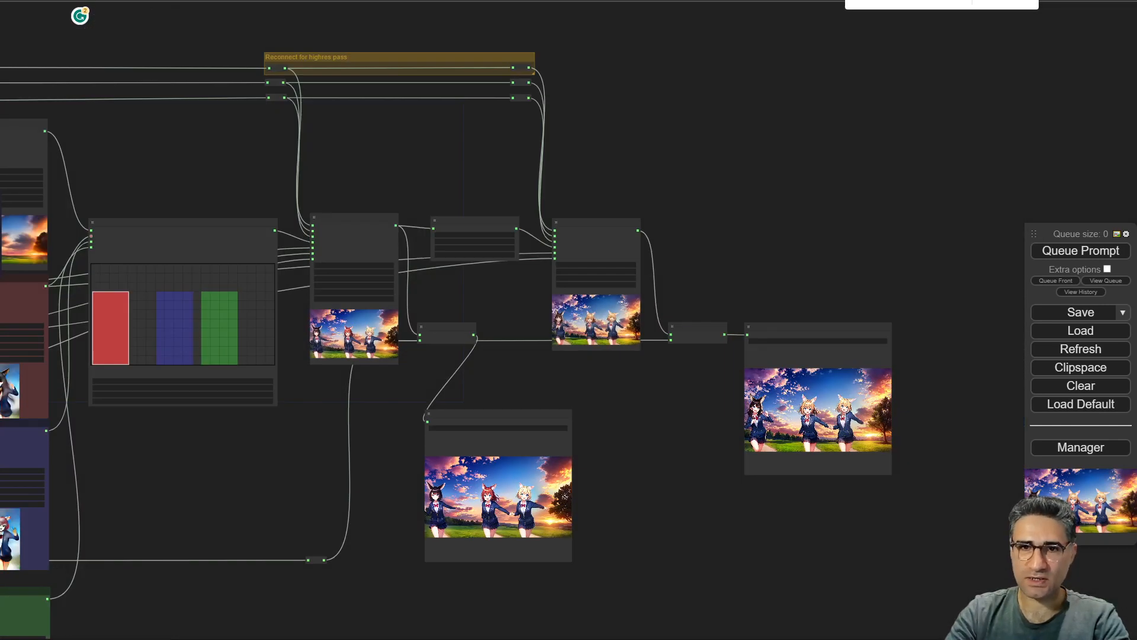
click(177, 2)
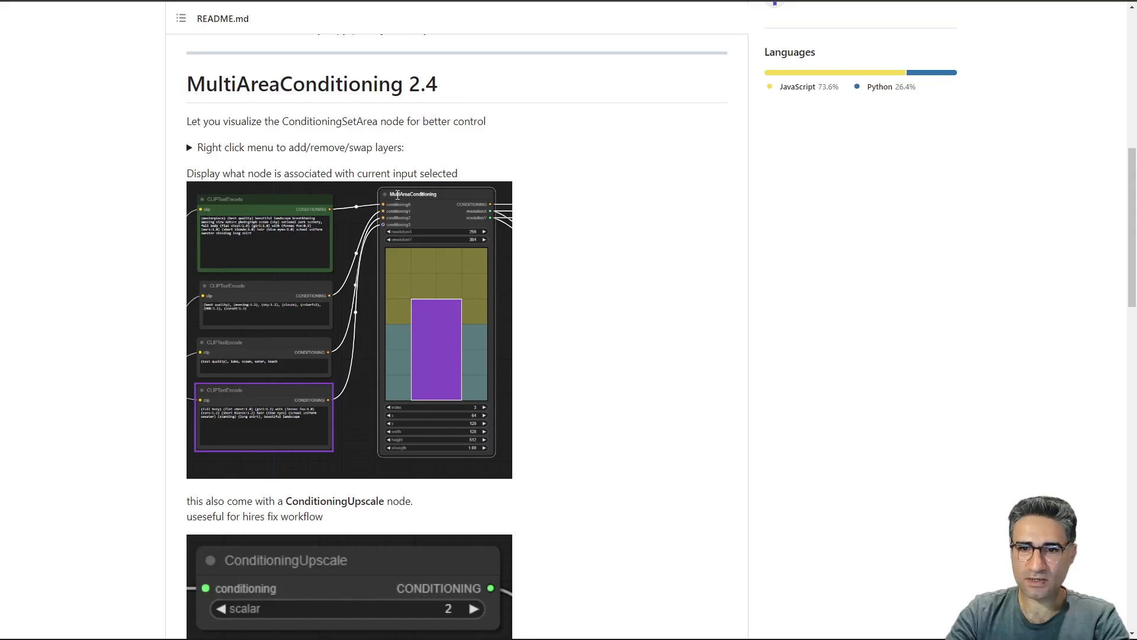
Expand the MultiAreaConditioning workflow example in the README and load its image into ComfyUI.
scroll(603, 454, down, 7)
click(233, 276)
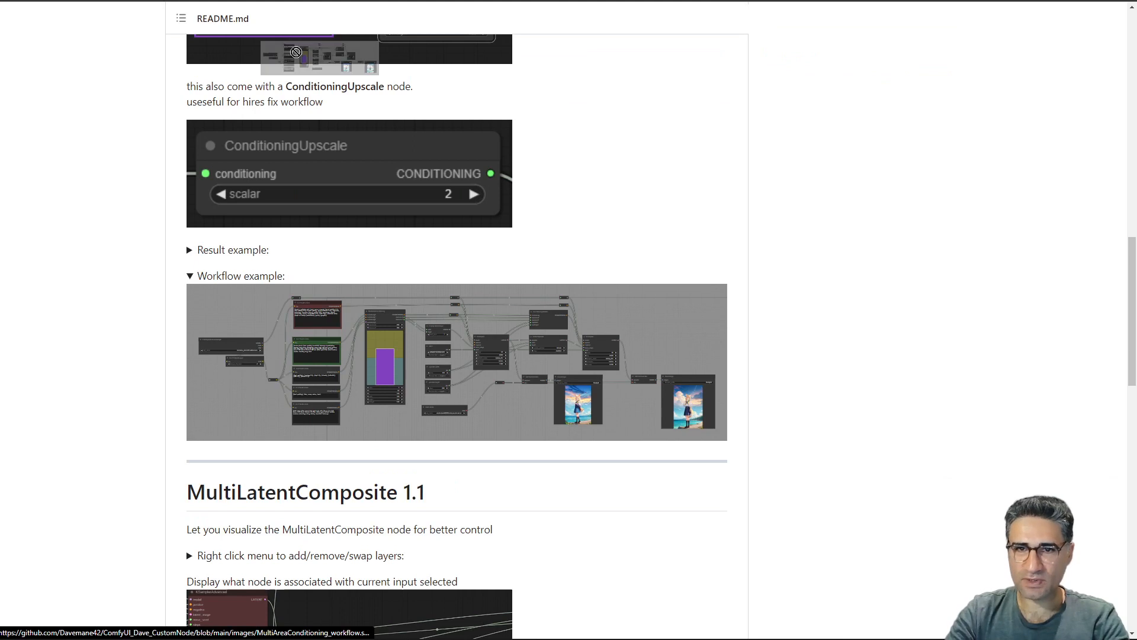
drag(406, 416, 734, 287)
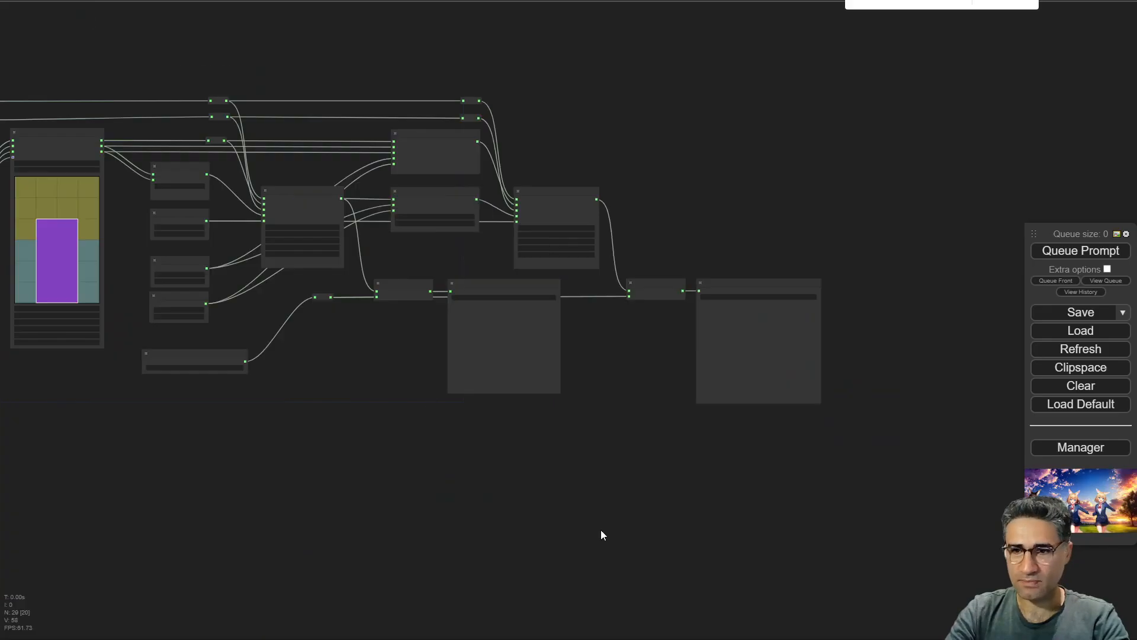
Set the Load Checkpoint model to AnythingV5Ink_v5PrtRE.safetensors.
drag(119, 379, 606, 359)
scroll(646, 296, up, 12)
drag(579, 290, 468, 512)
drag(473, 98, 581, 90)
scroll(488, 147, down, 6)
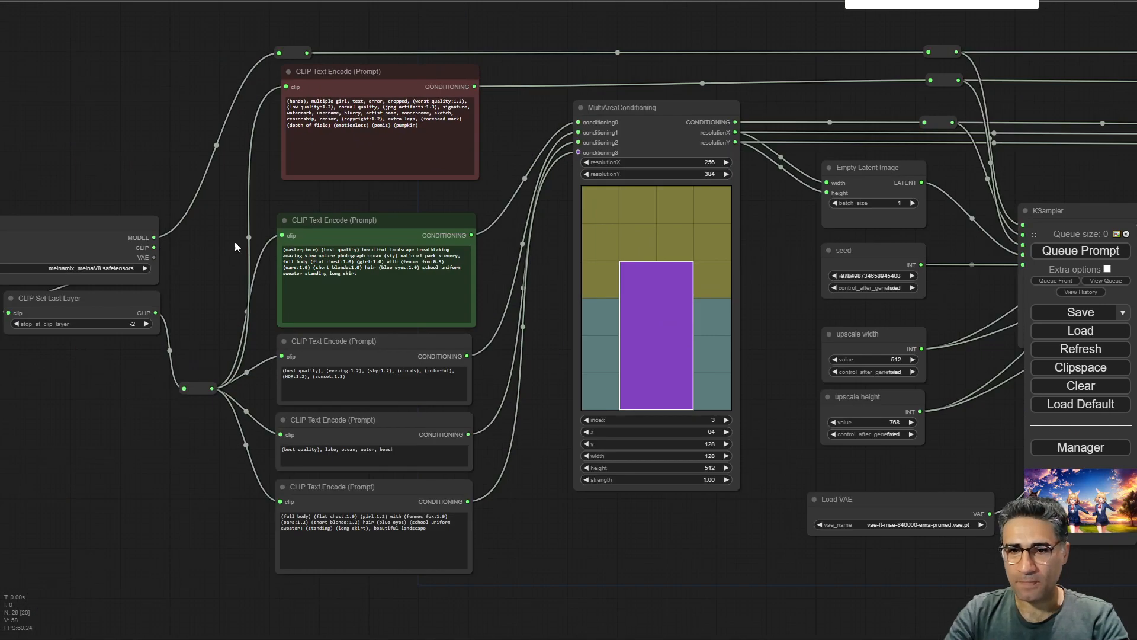
drag(123, 454, 429, 410)
scroll(343, 171, up, 6)
scroll(329, 163, up, 4)
click(422, 310)
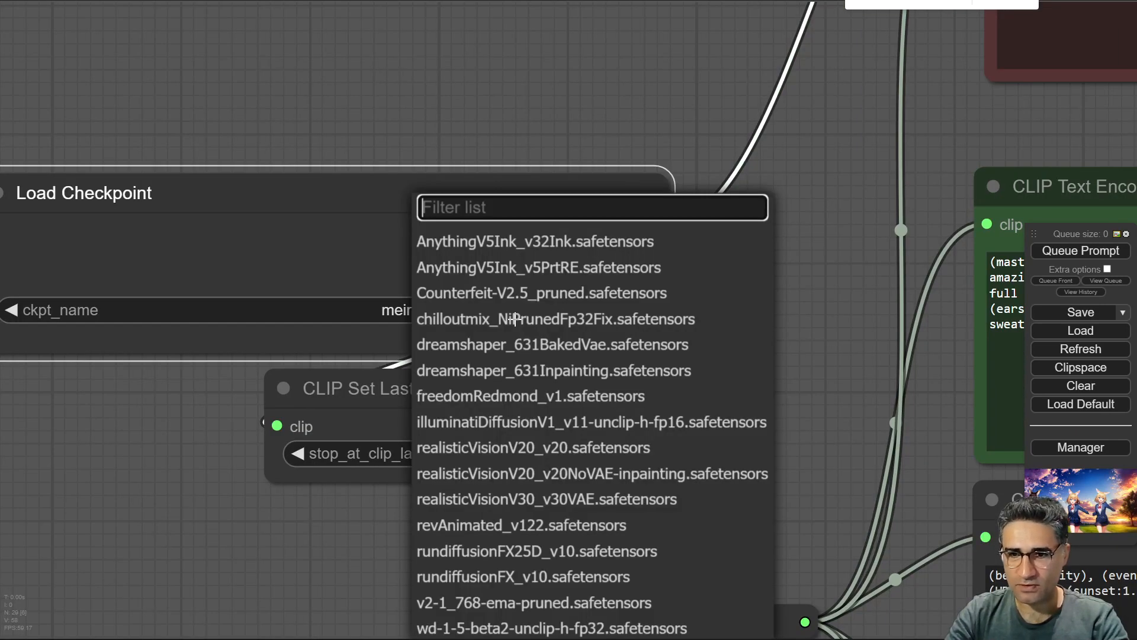
click(487, 277)
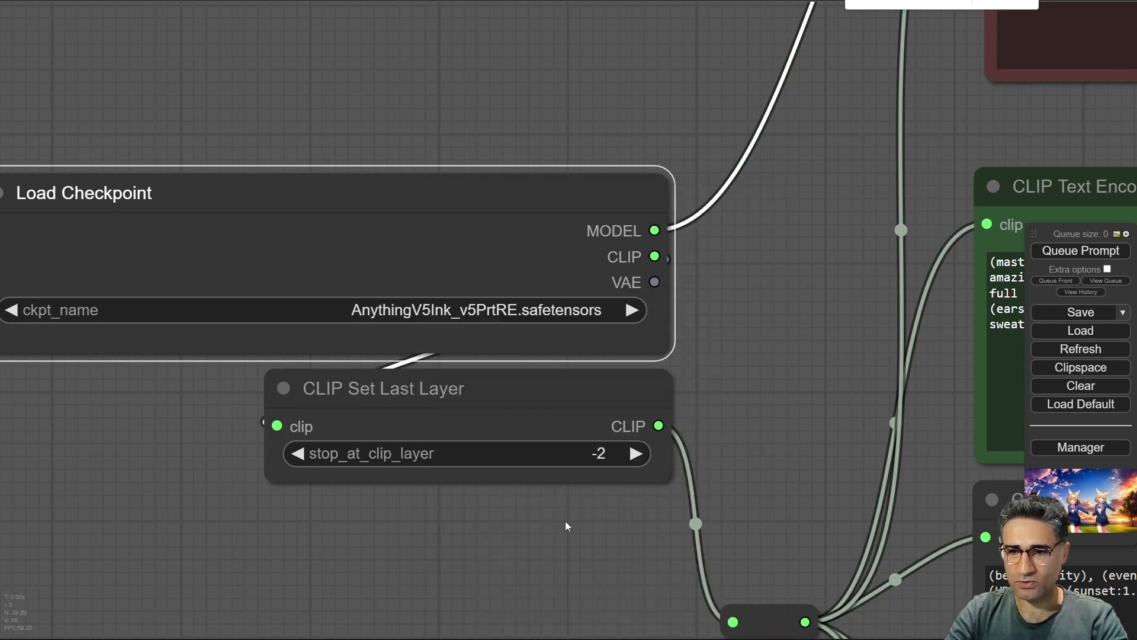
Nudge the CLIP Text Encode prompt nodes slightly to tidy them beside the MultiAreaConditioning node.
drag(811, 434, 277, 363)
drag(178, 212, 159, 454)
drag(554, 282, 381, 218)
scroll(375, 331, down, 5)
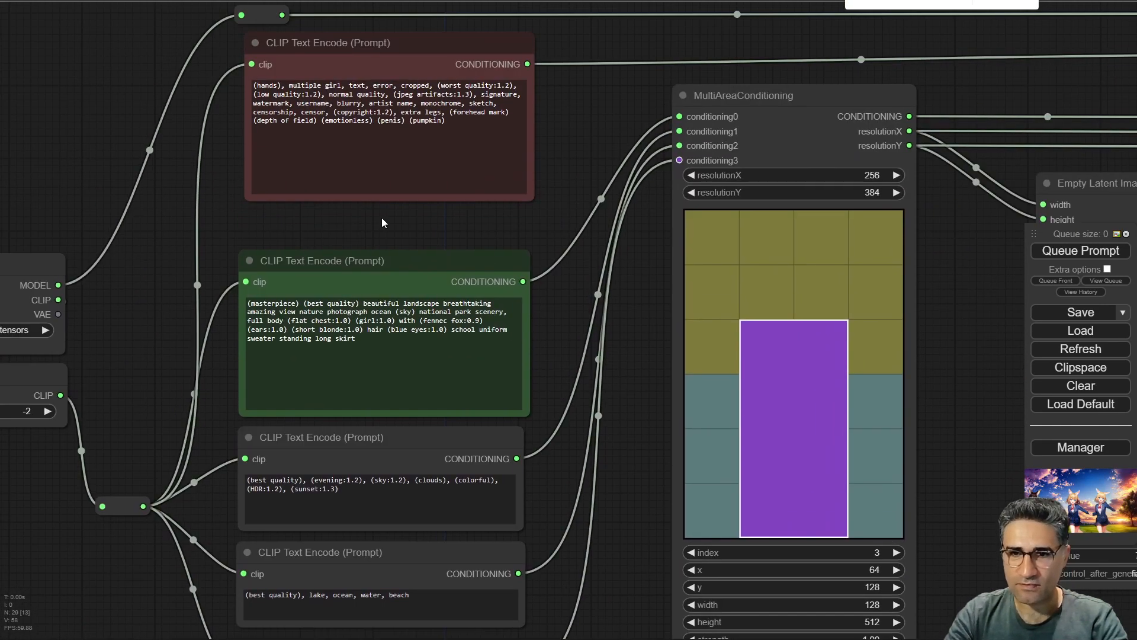
click(332, 46)
click(380, 286)
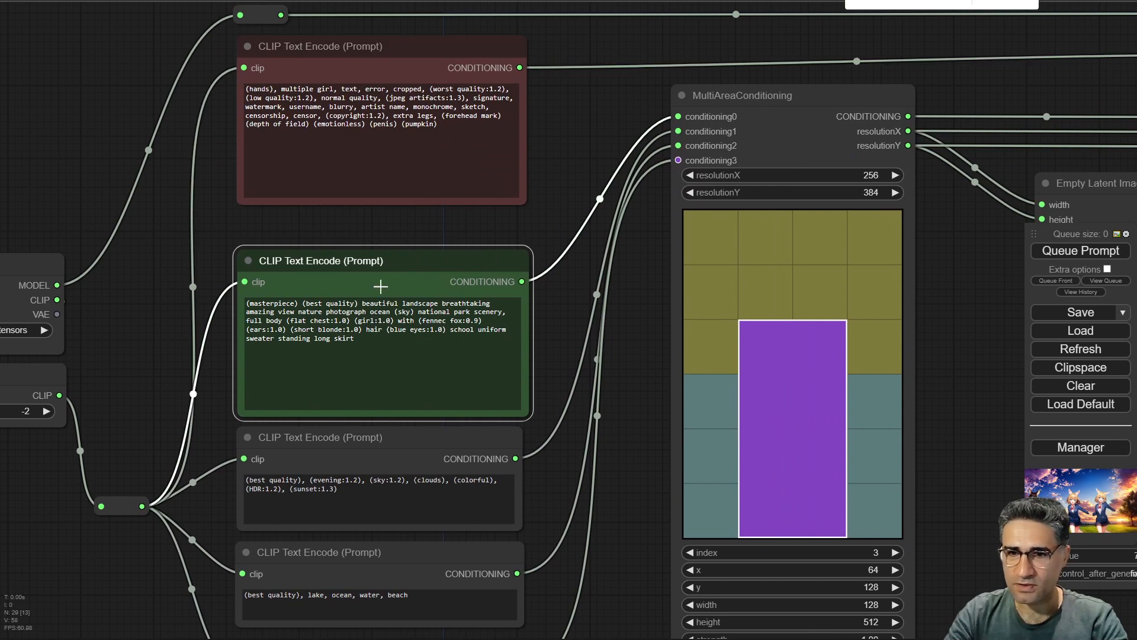
drag(373, 459, 371, 450)
drag(388, 561, 390, 554)
drag(621, 600, 621, 324)
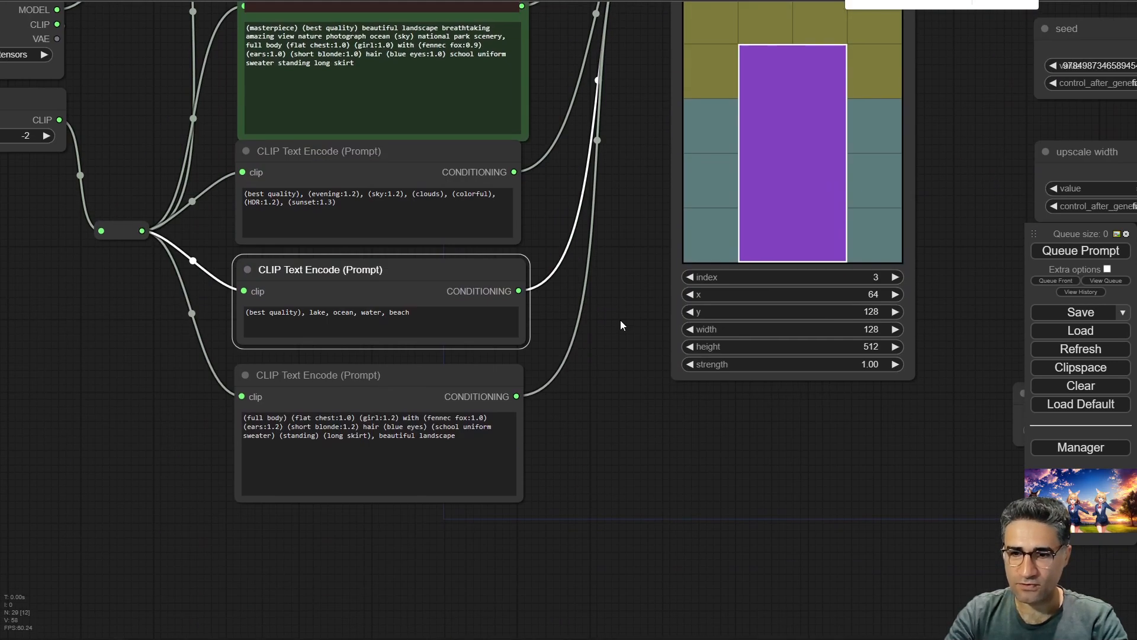
drag(381, 386, 380, 374)
drag(622, 159, 550, 470)
drag(491, 225, 462, 250)
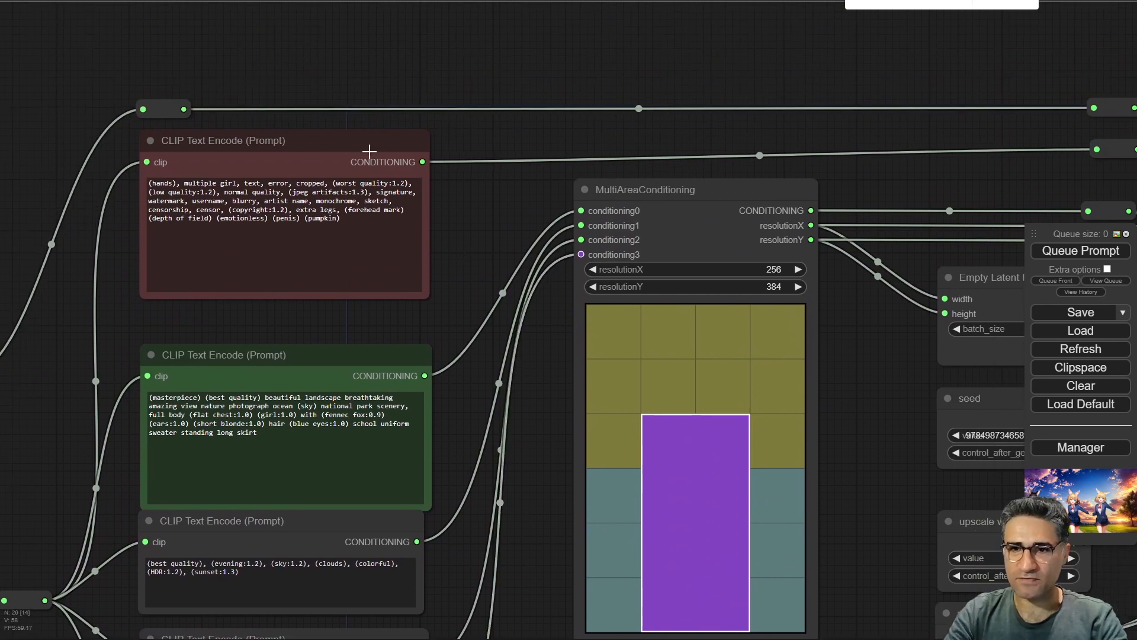
click(364, 148)
scroll(365, 148, down, 5)
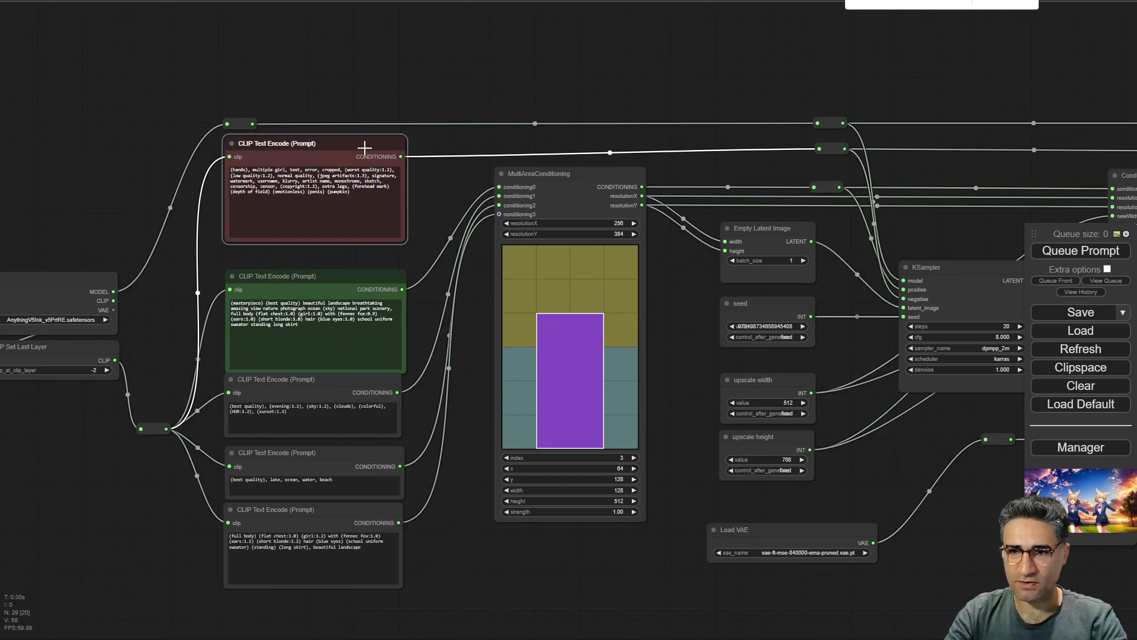
scroll(442, 385, up, 4)
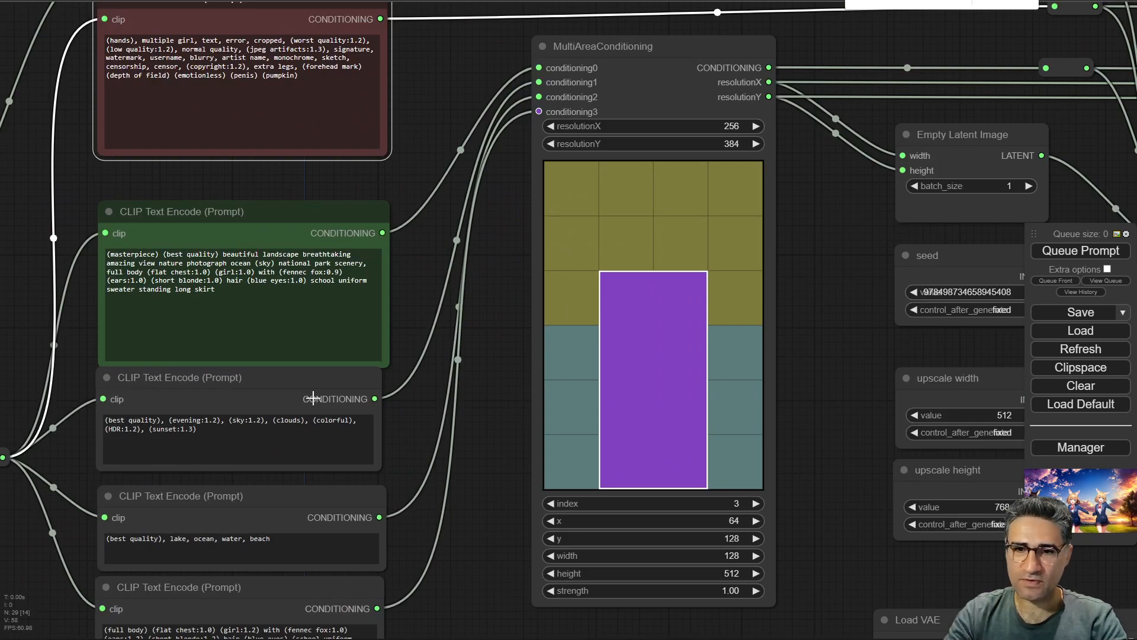
drag(286, 208, 287, 185)
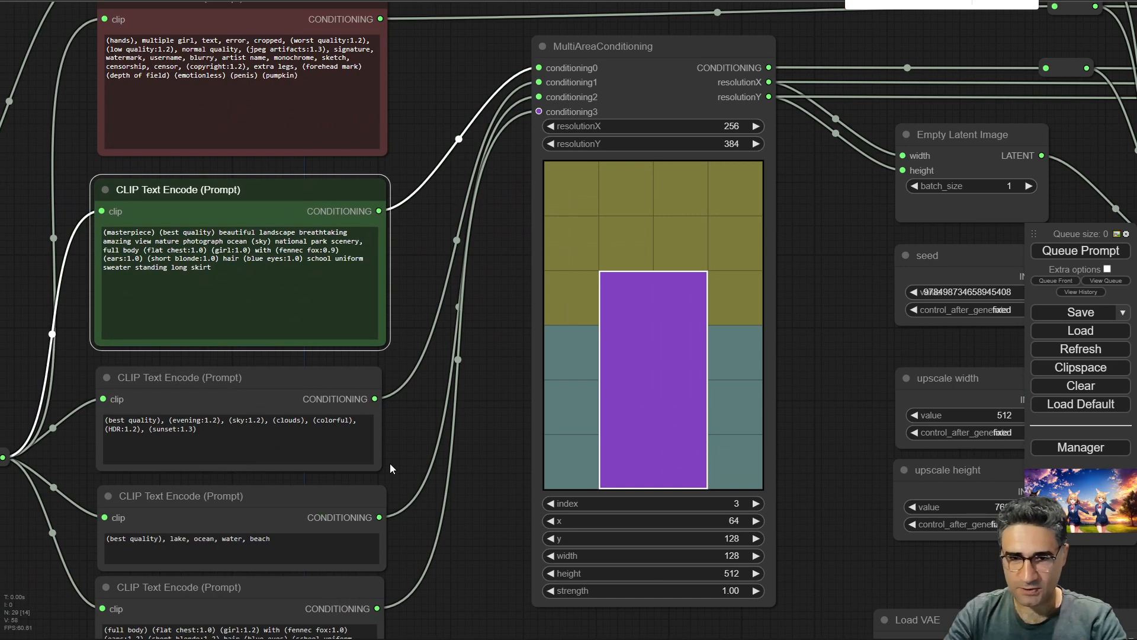
Read through the negative, subject and background prompts in the CLIP Text Encode nodes.
scroll(390, 464, up, 3)
drag(404, 463, 413, 618)
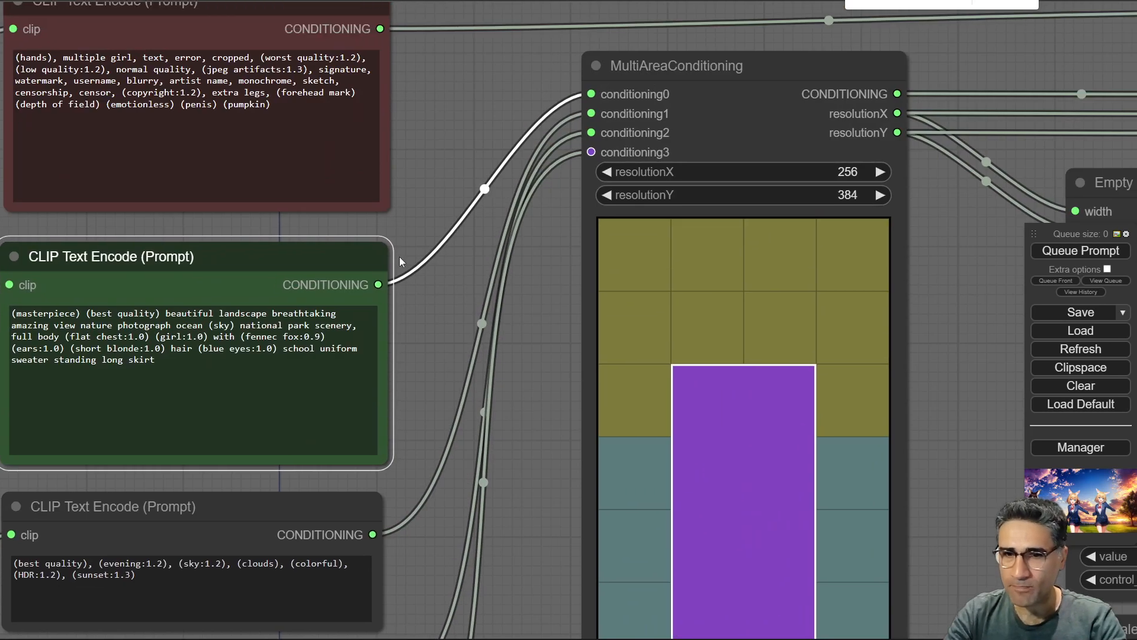
drag(128, 204, 302, 158)
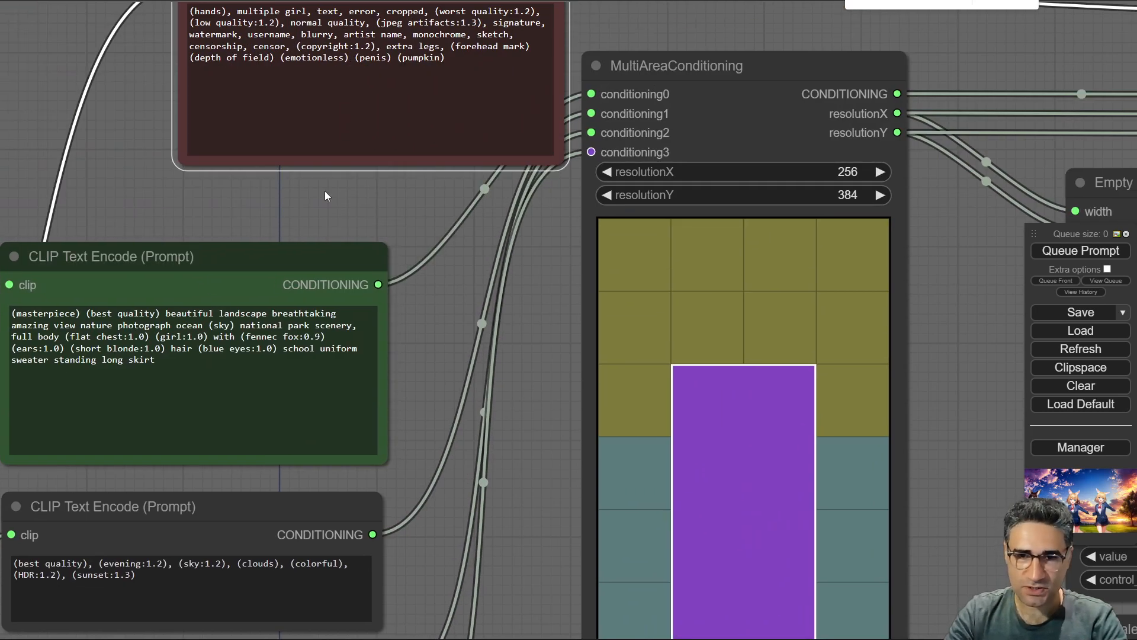
drag(462, 102, 232, 117)
drag(349, 163, 184, 190)
drag(428, 352, 529, 215)
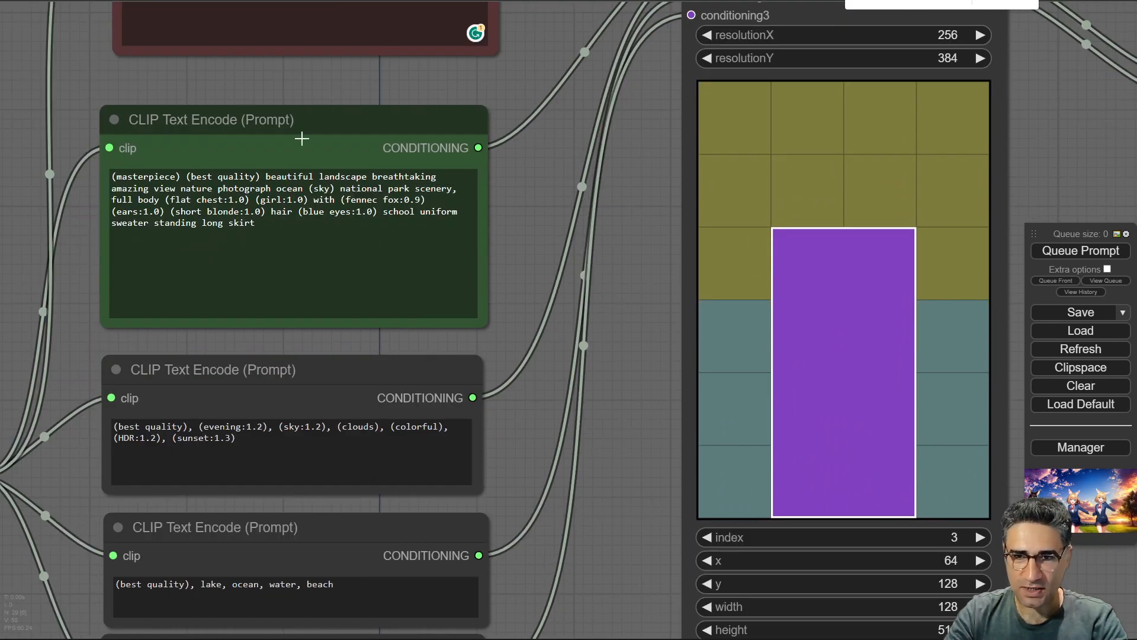
scroll(77, 246, up, 5)
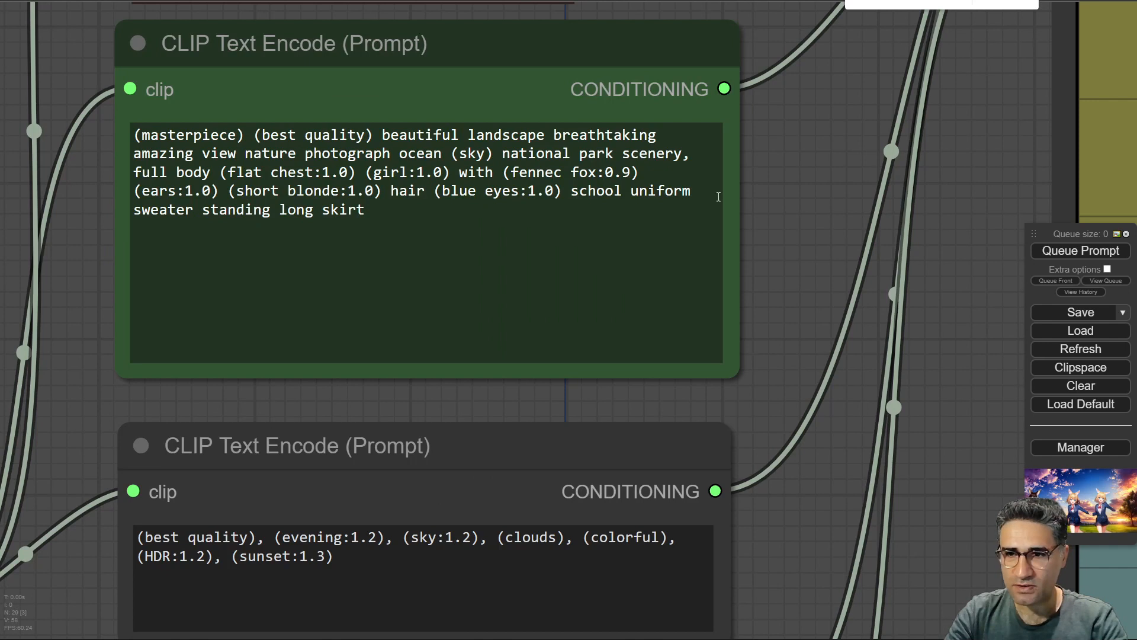
scroll(757, 241, down, 5)
drag(764, 234, 398, 318)
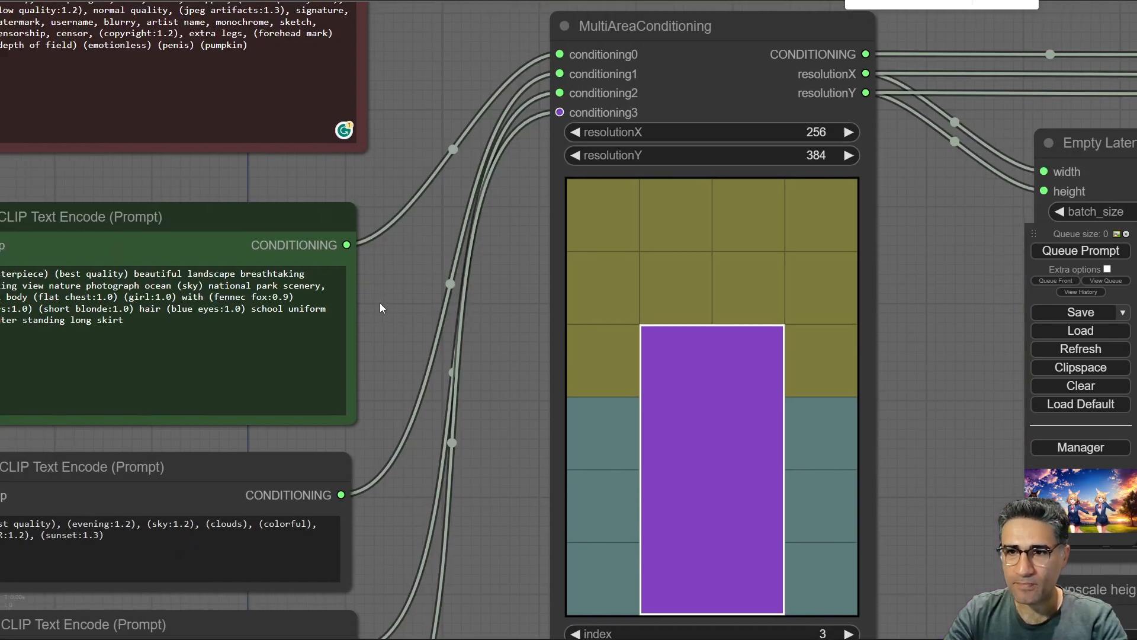
click(292, 210)
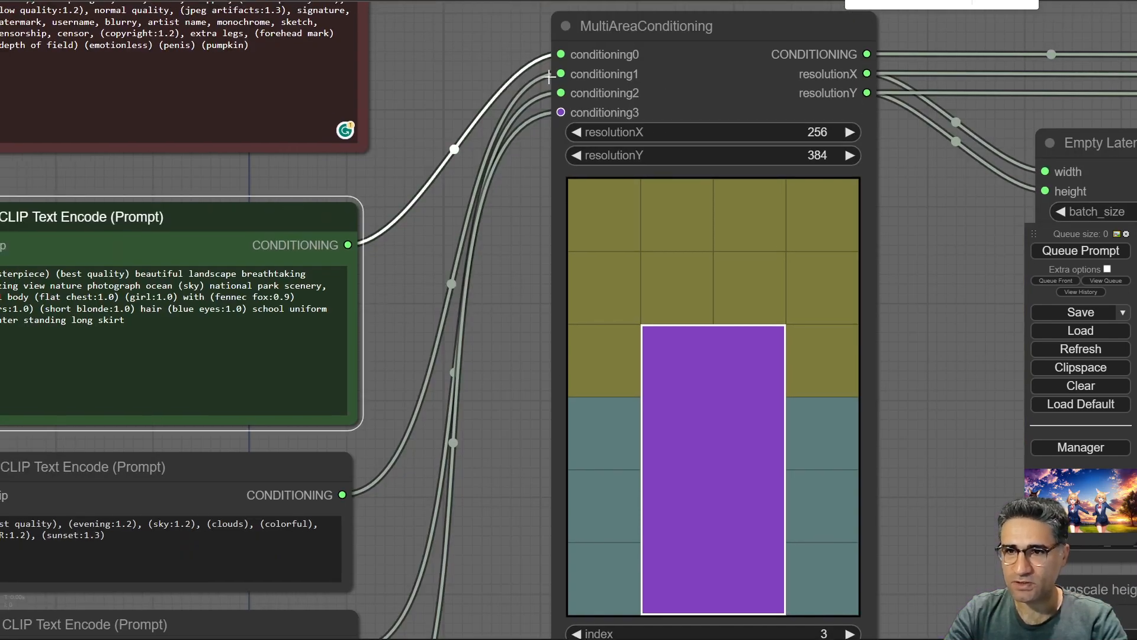
drag(433, 384, 625, 77)
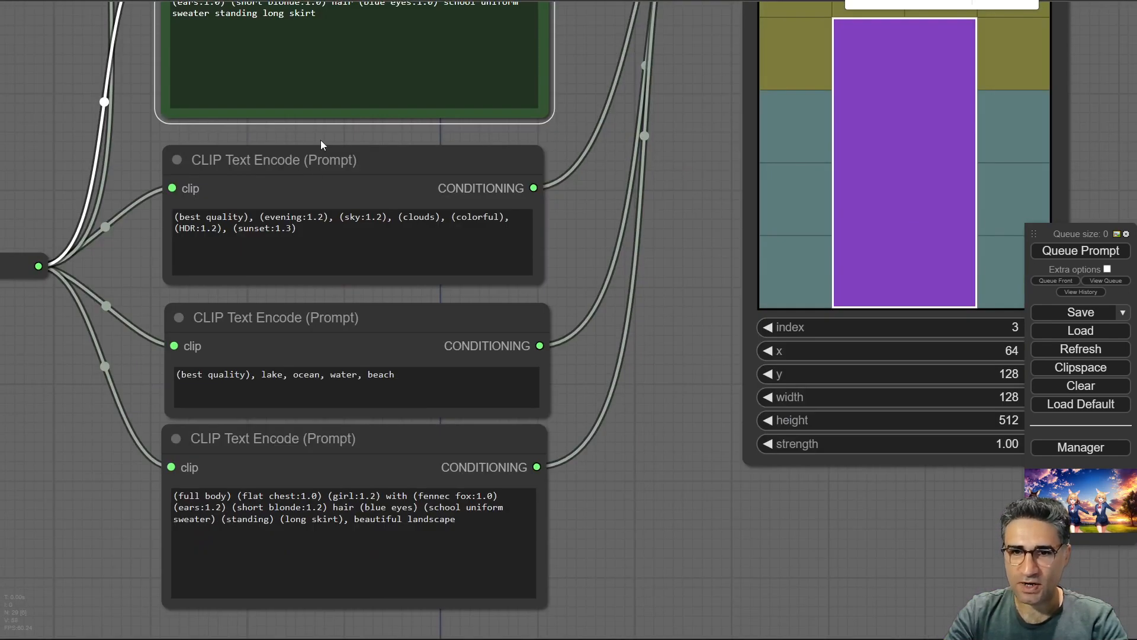
click(318, 170)
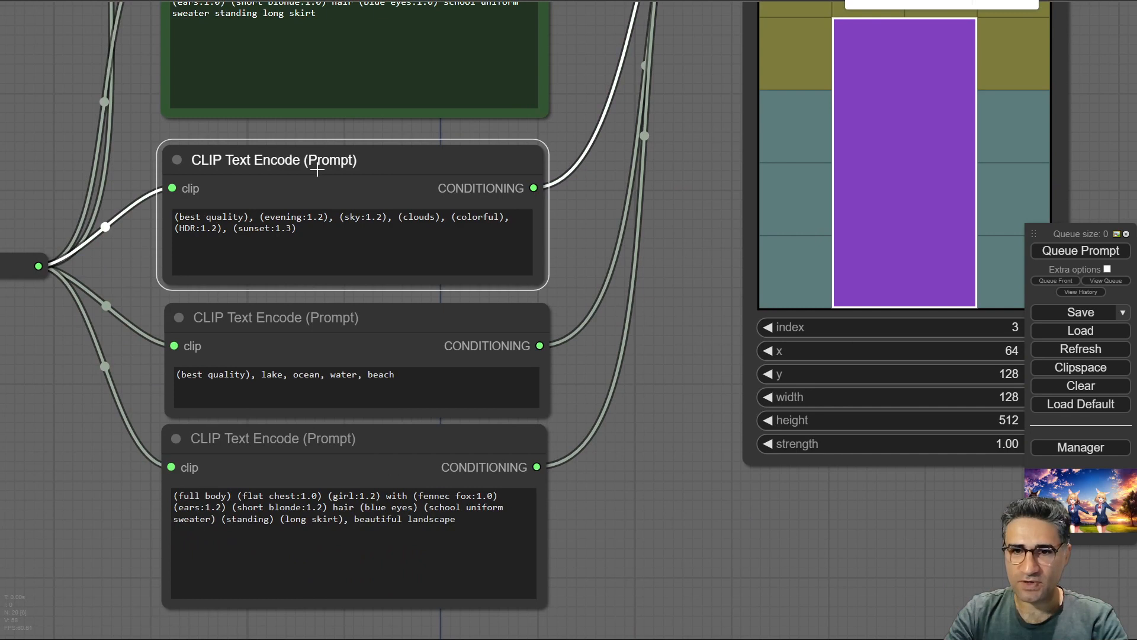
click(352, 329)
click(453, 438)
drag(645, 139, 328, 454)
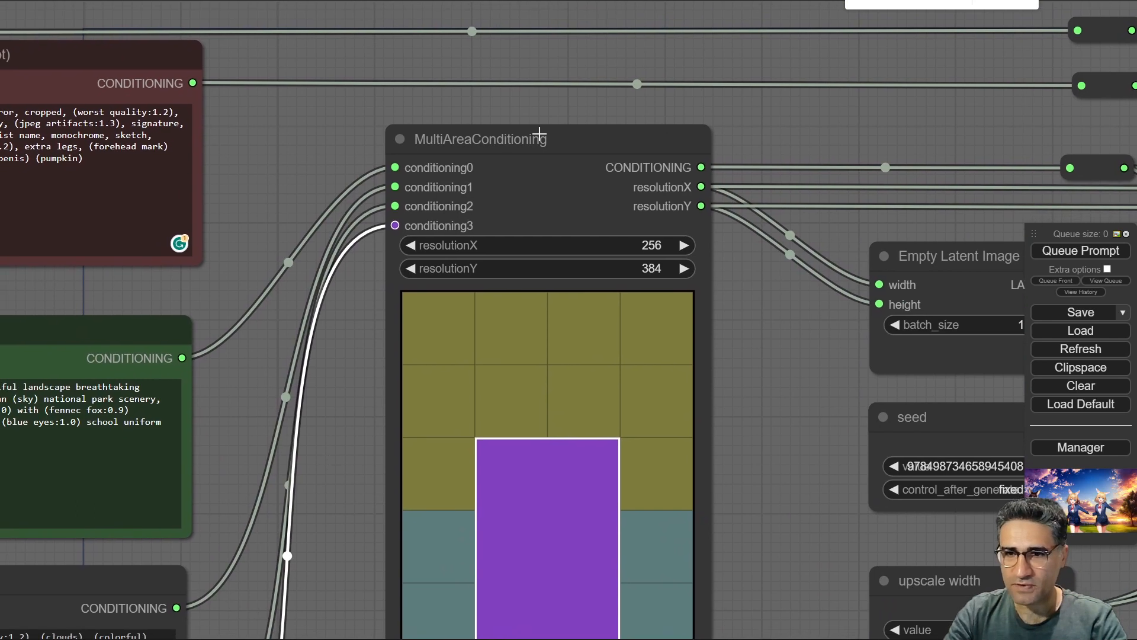
Examine the MultiAreaConditioning node's inputs, area grid and layer settings.
click(505, 139)
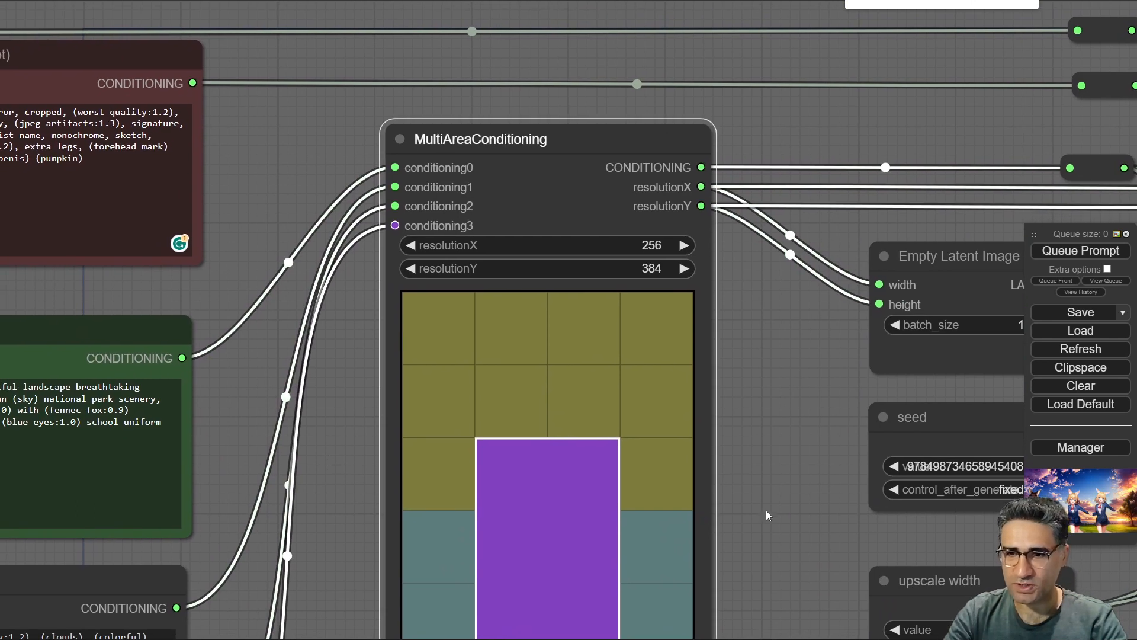
drag(766, 510, 812, 332)
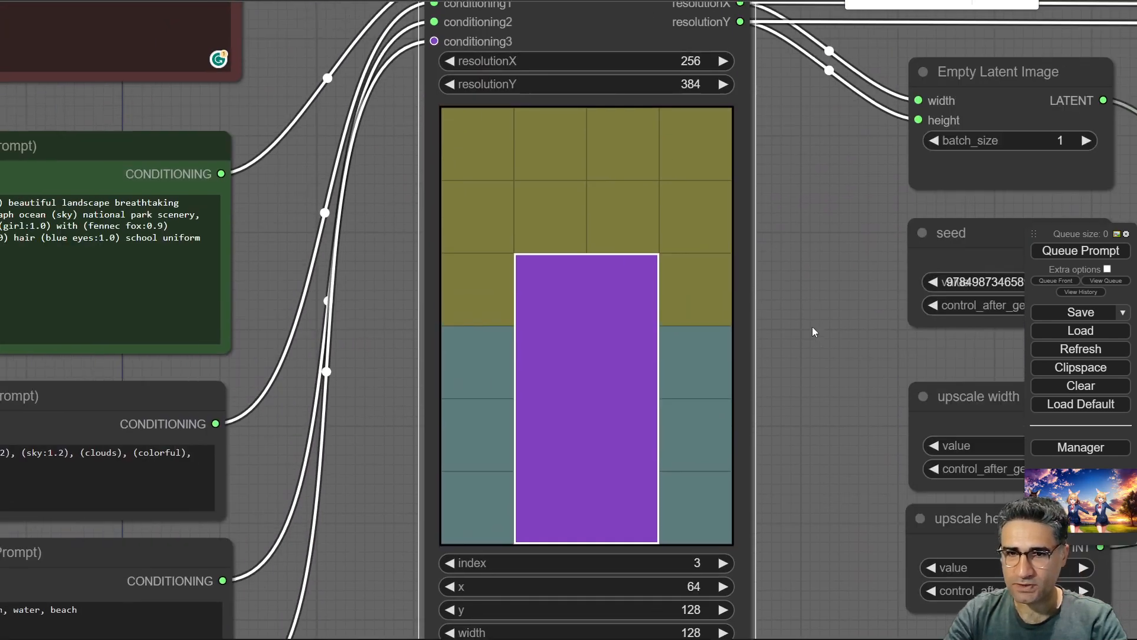
scroll(372, 287, down, 5)
drag(370, 333, 478, 306)
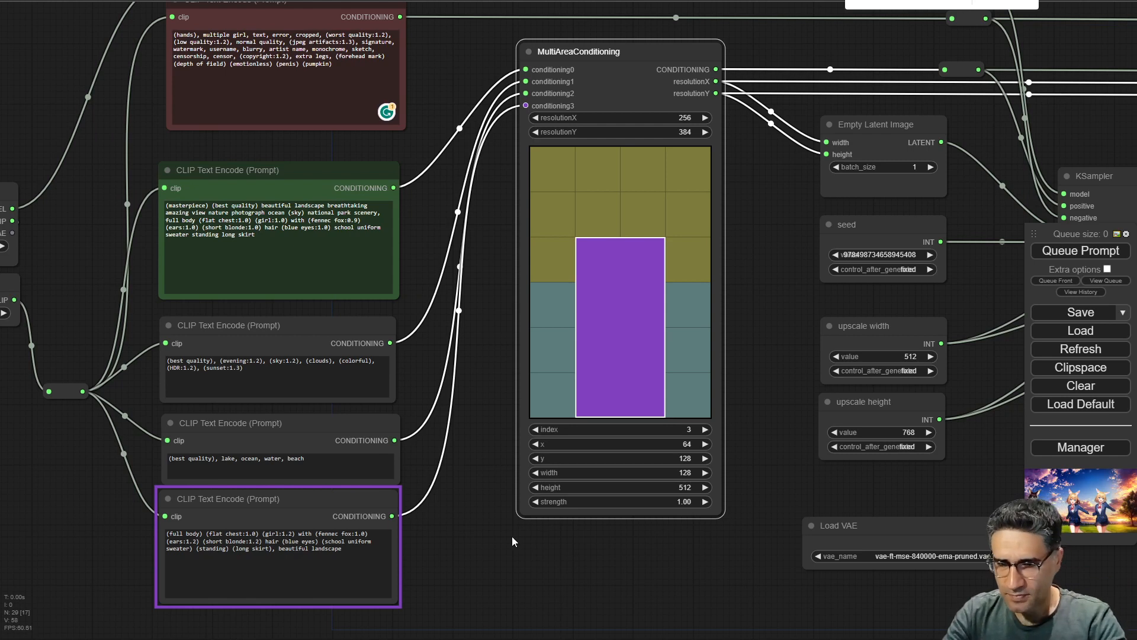
scroll(598, 533, up, 4)
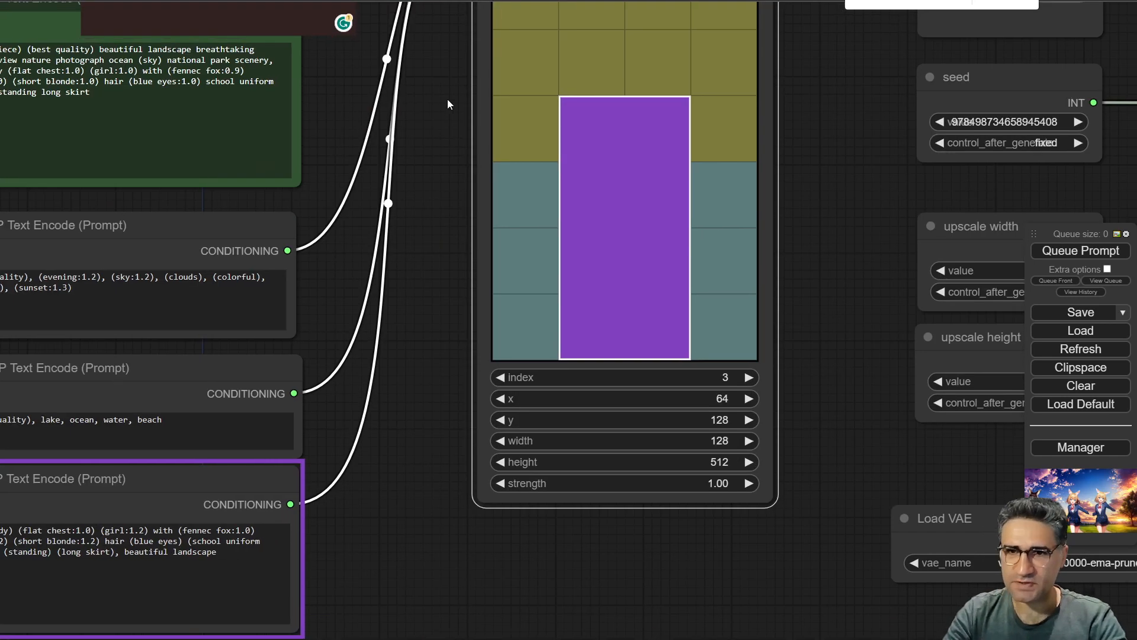
drag(450, 99, 431, 415)
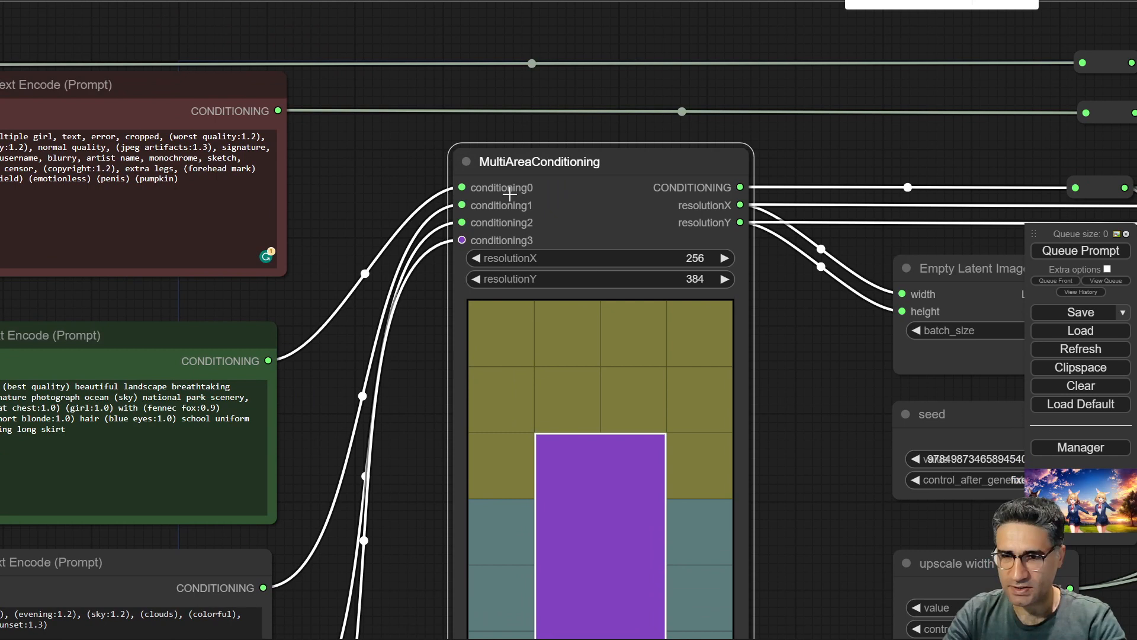
drag(845, 530, 799, 250)
Step the MultiAreaConditioning index down through 2 and 1 to 0, inspecting each conditioning area.
click(435, 424)
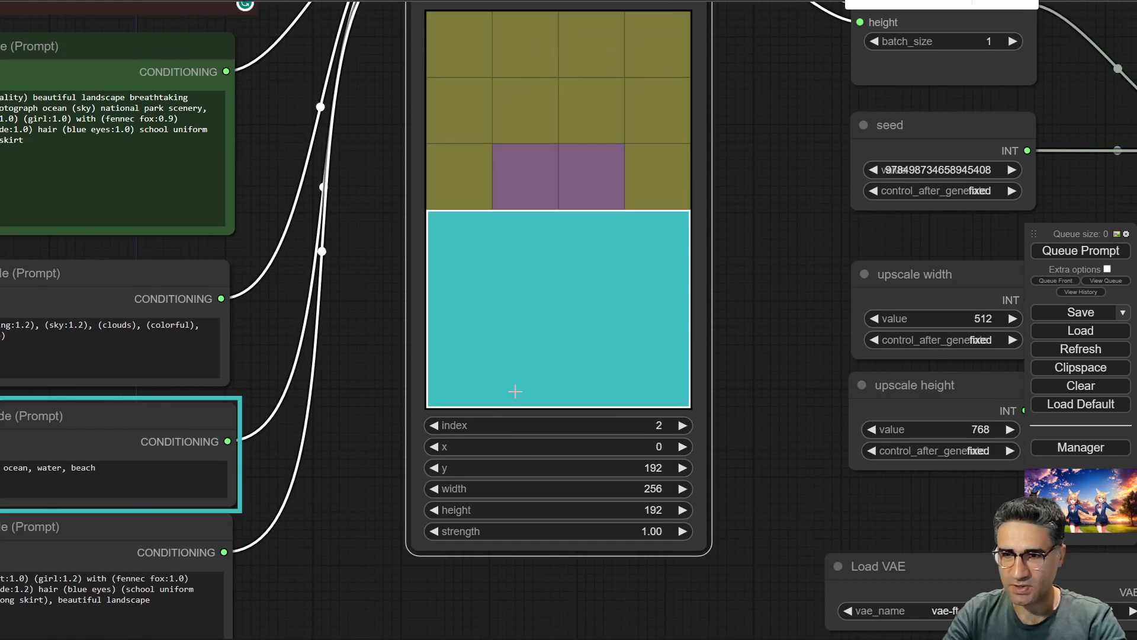
scroll(515, 391, down, 4)
scroll(500, 454, up, 1)
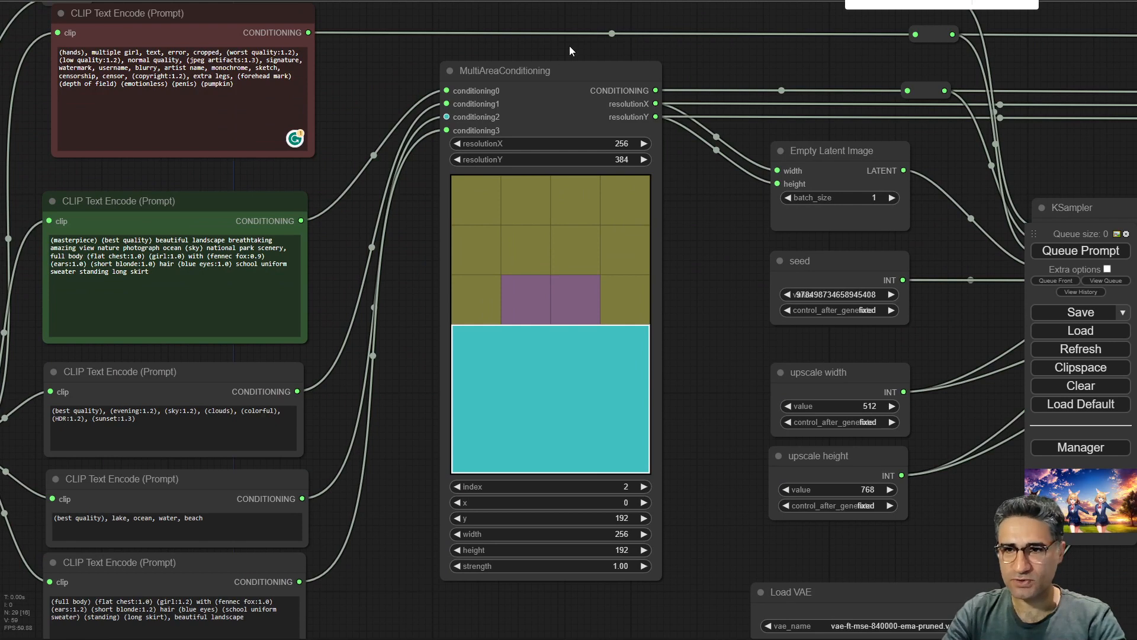
click(456, 486)
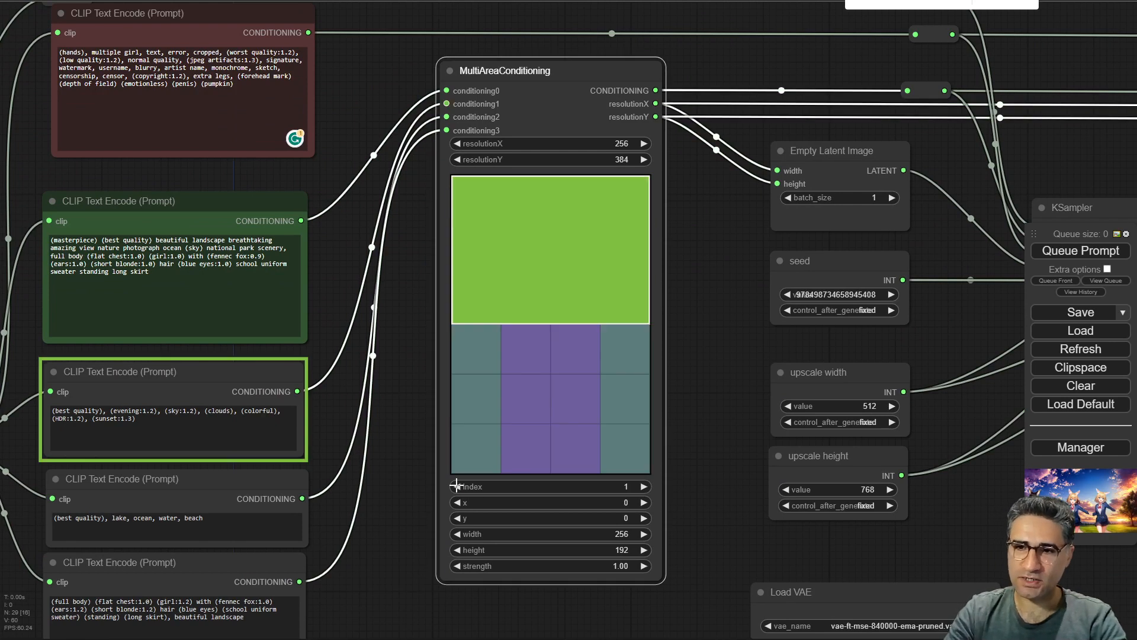
click(457, 486)
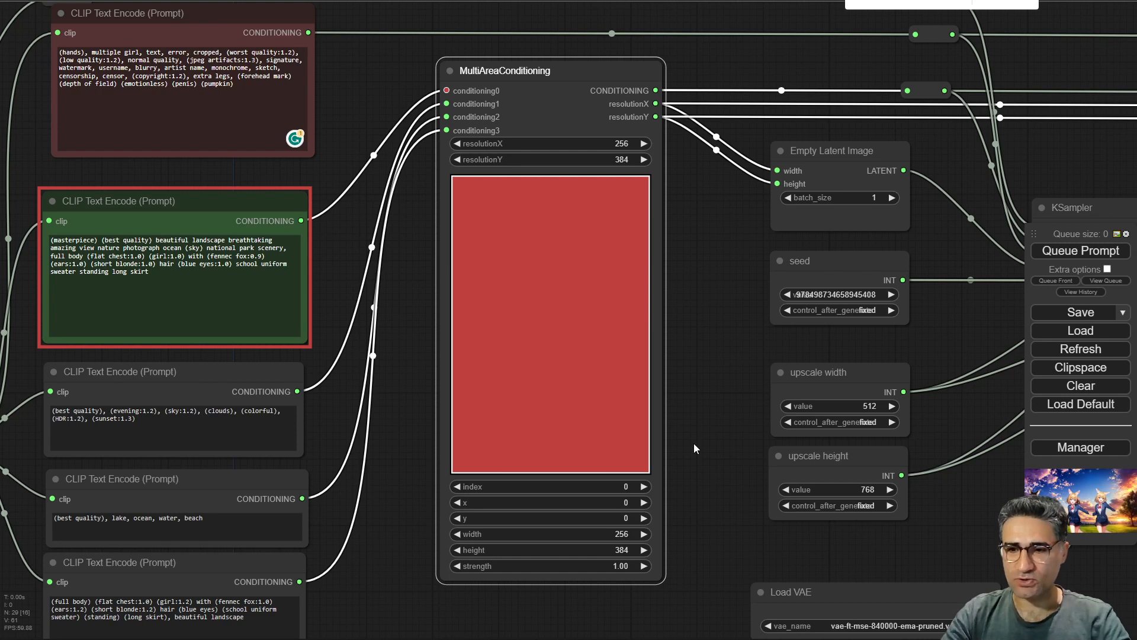
scroll(509, 491, up, 3)
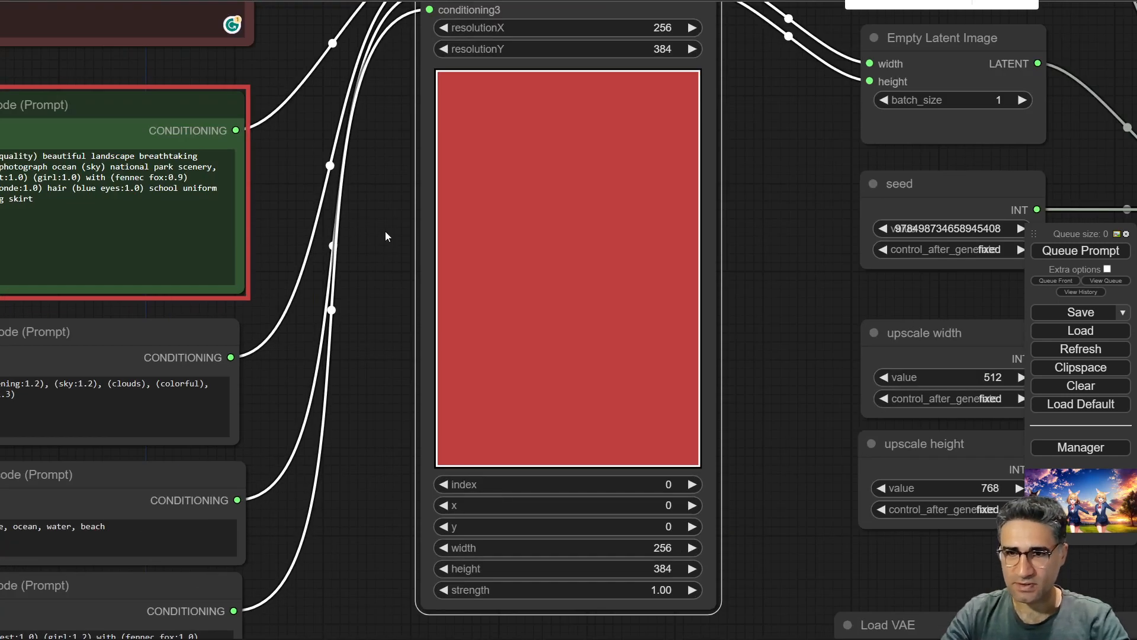
drag(415, 217, 497, 218)
drag(465, 392, 506, 464)
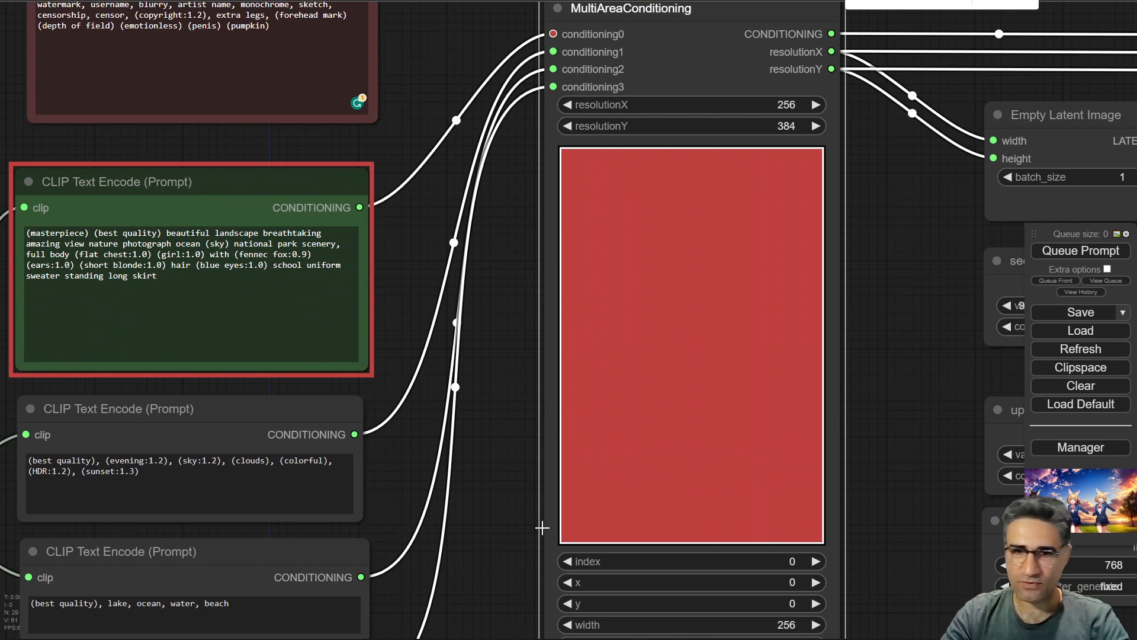
drag(541, 529, 589, 361)
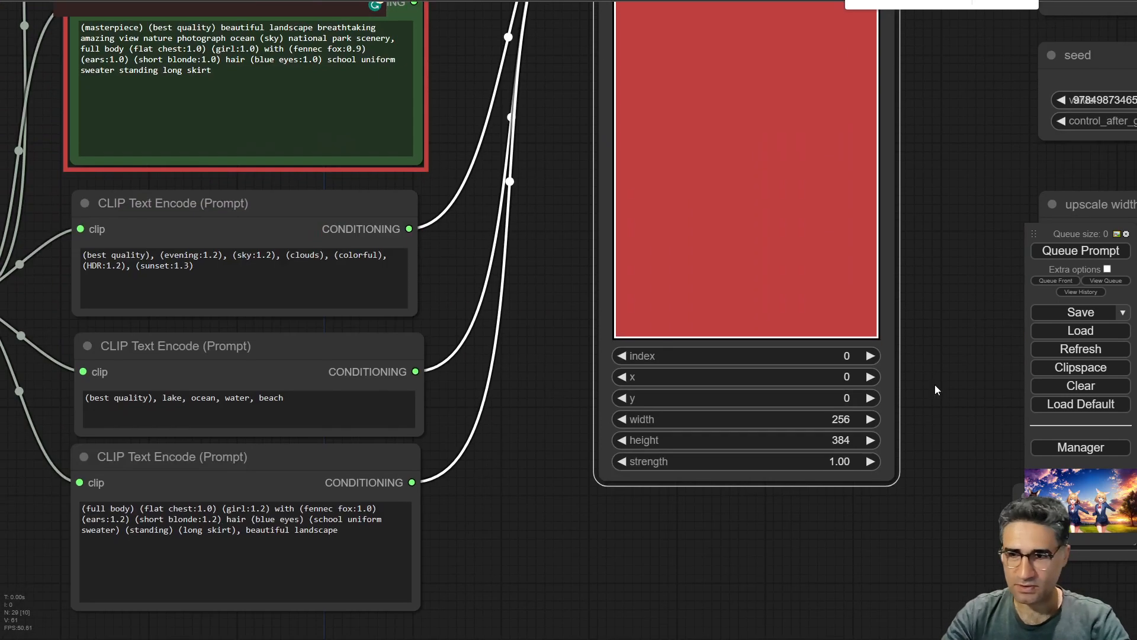
Step the MultiAreaConditioning index up through 1, 2 and 3, inspecting each area alongside its prompt node.
click(868, 356)
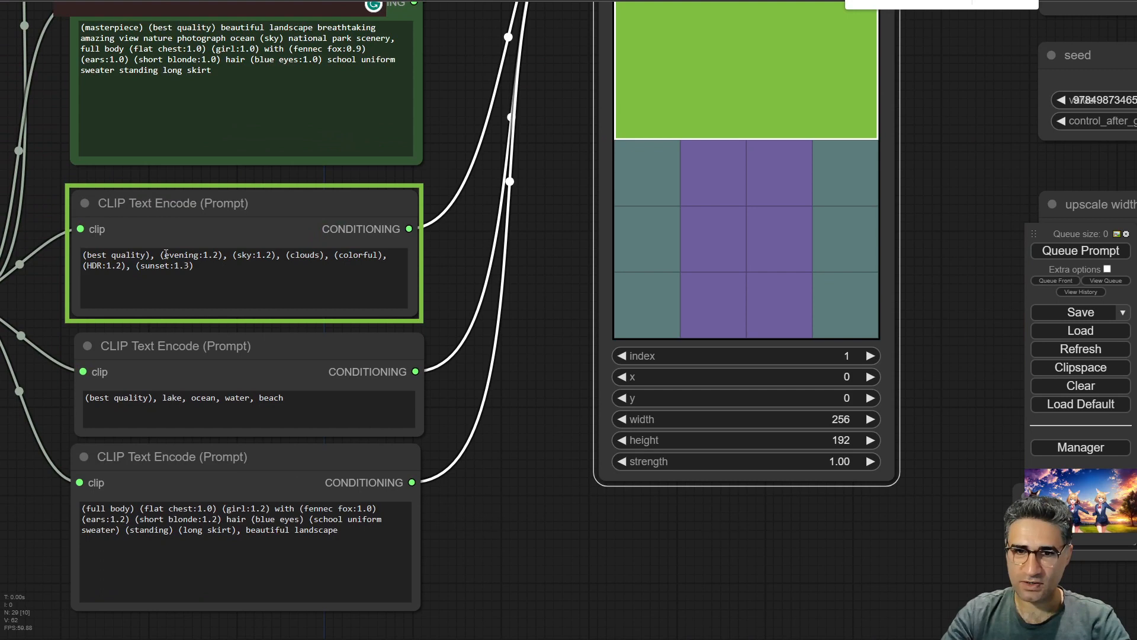
scroll(396, 266, down, 3)
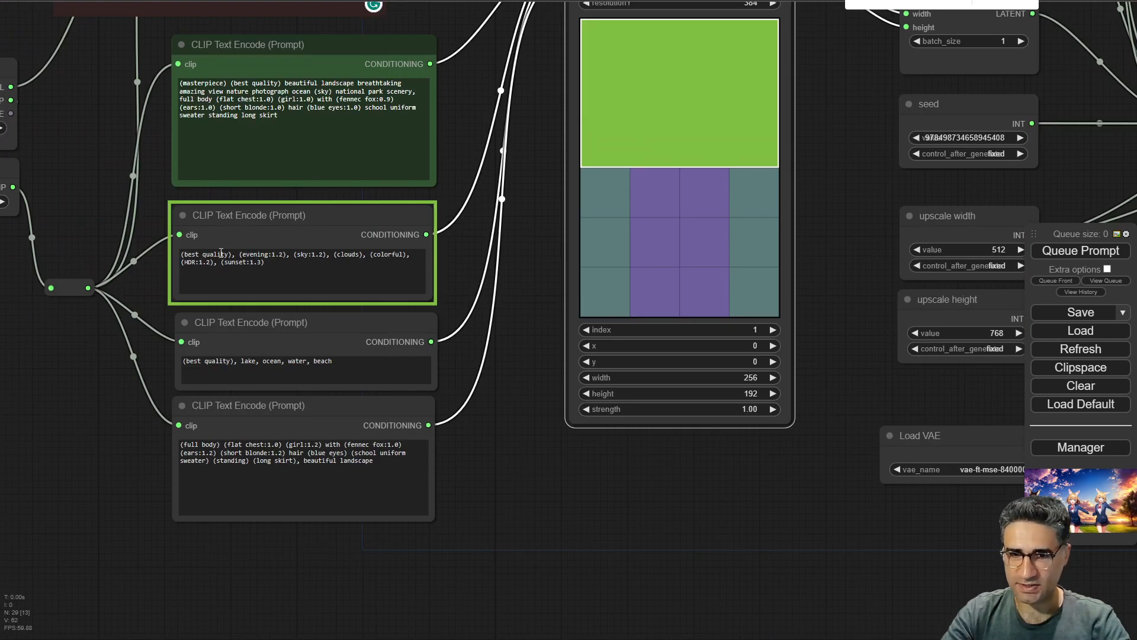
scroll(174, 251, up, 1)
click(834, 338)
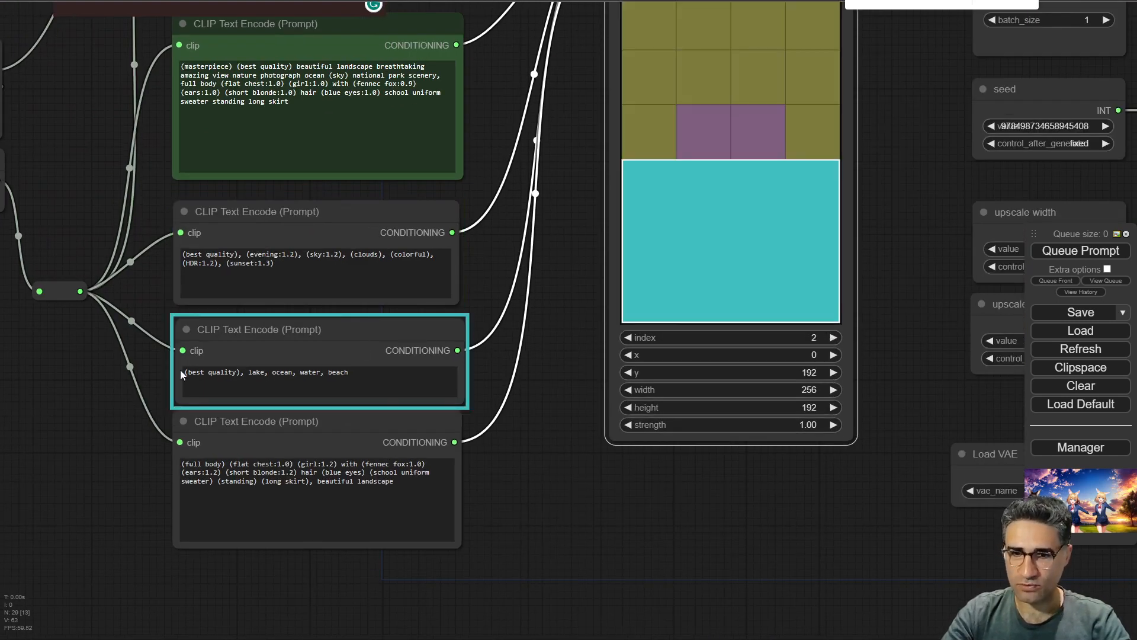
click(834, 338)
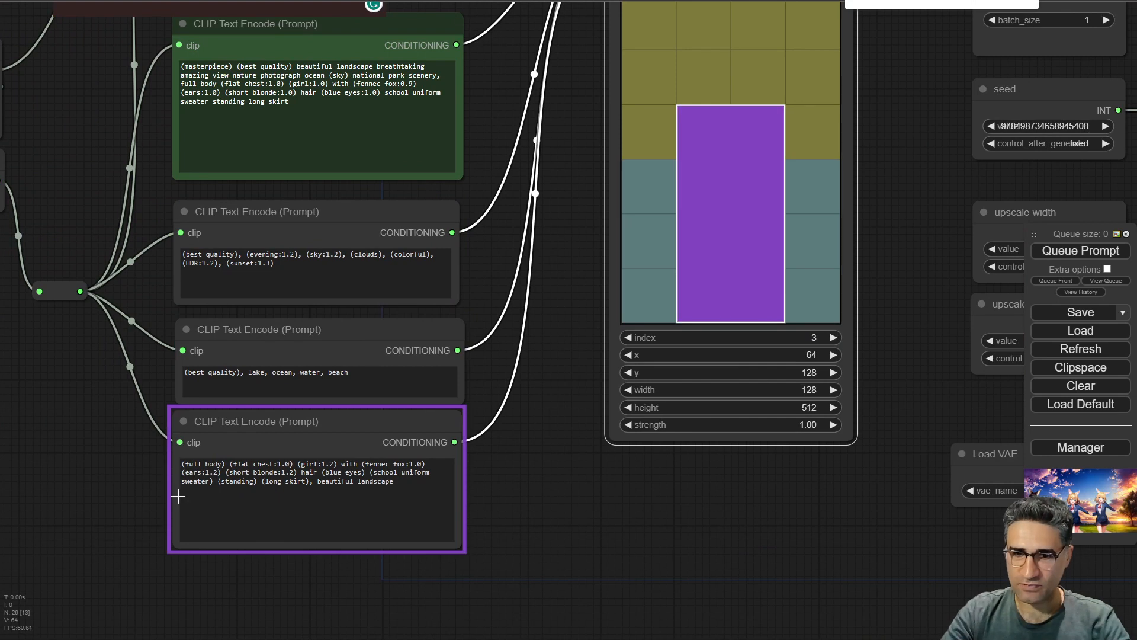
scroll(282, 452, up, 5)
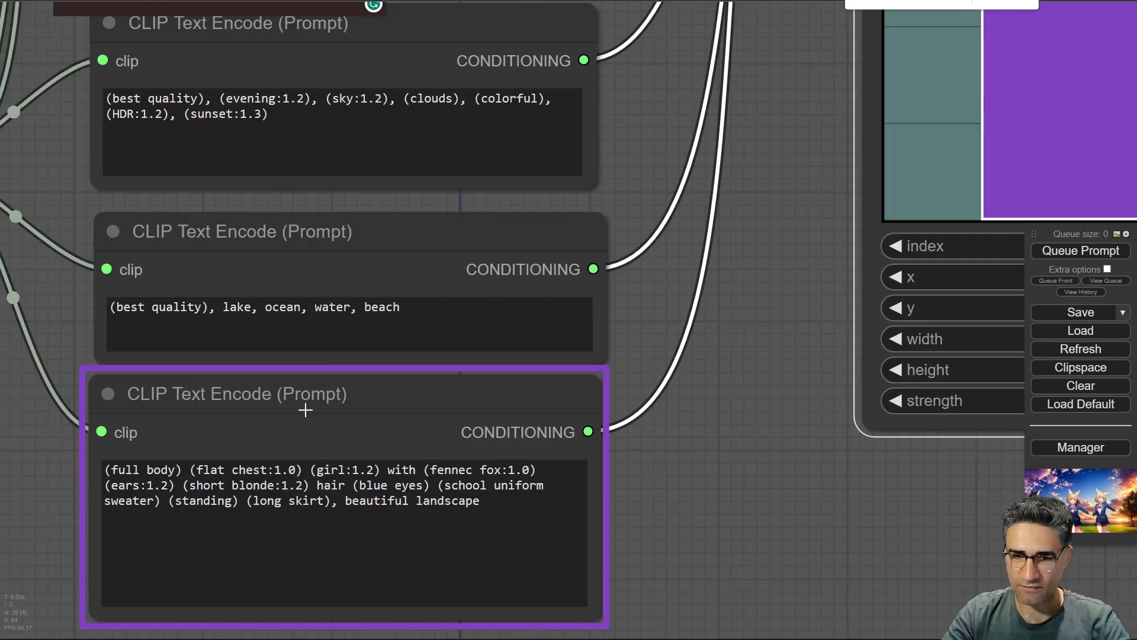
Try to queue the workflow, then dismiss the VAE validation error.
click(295, 431)
drag(706, 417, 699, 317)
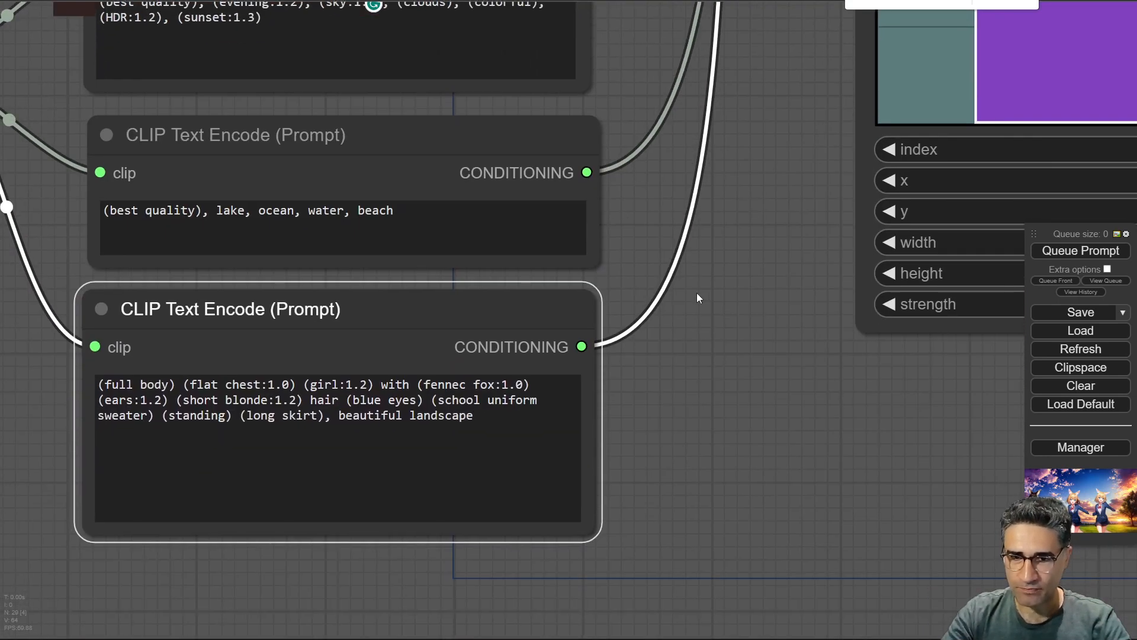
drag(853, 81, 790, 137)
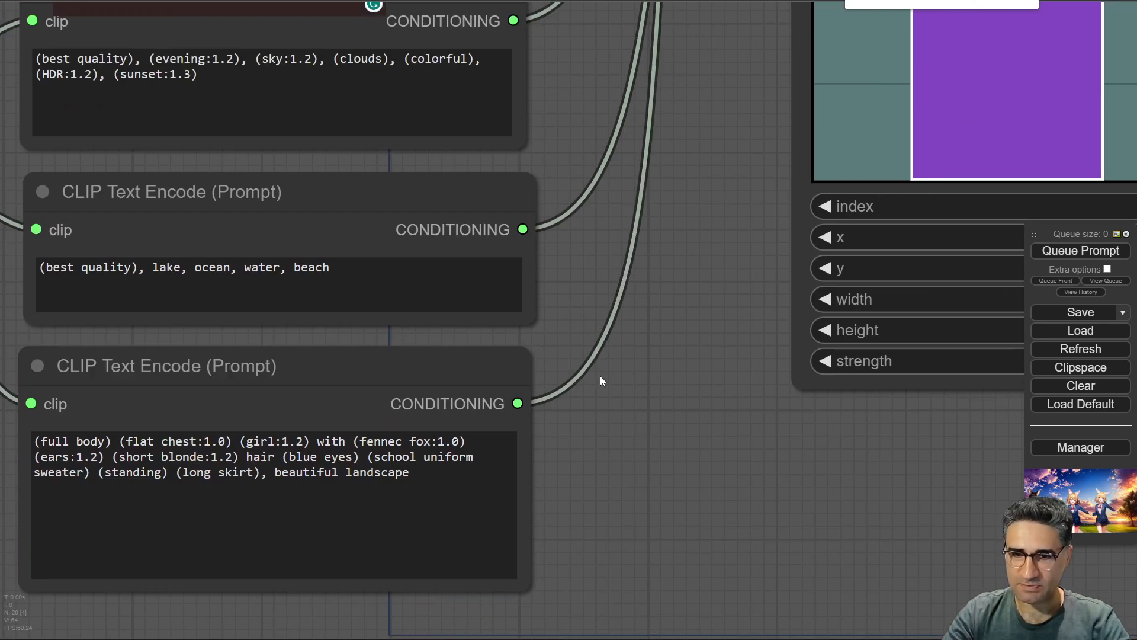
scroll(770, 528, down, 4)
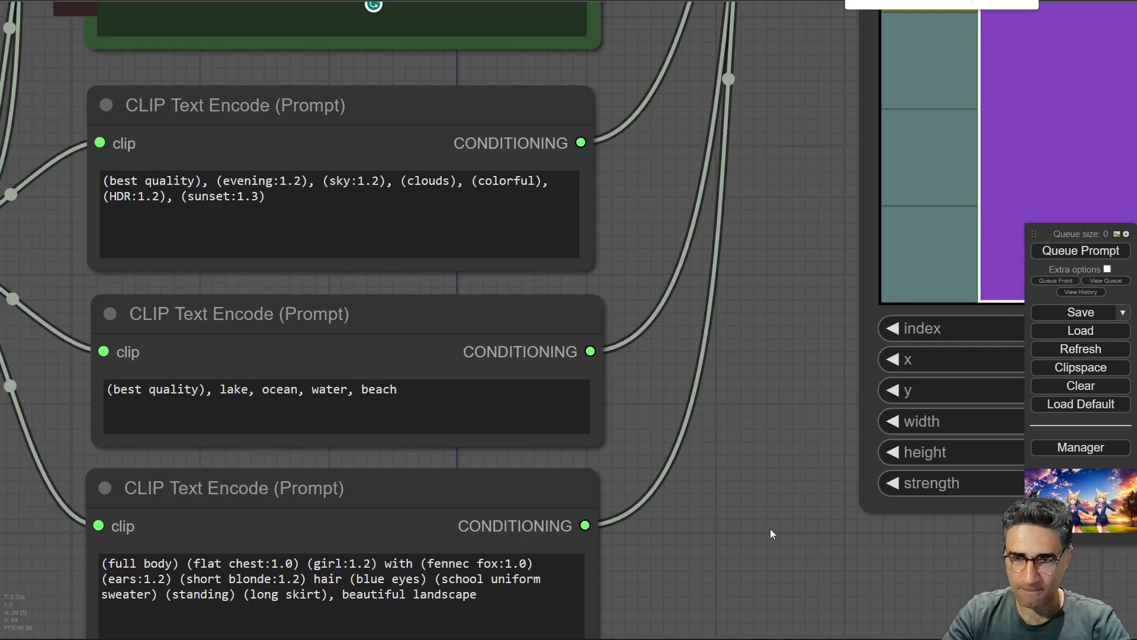
scroll(430, 54, up, 6)
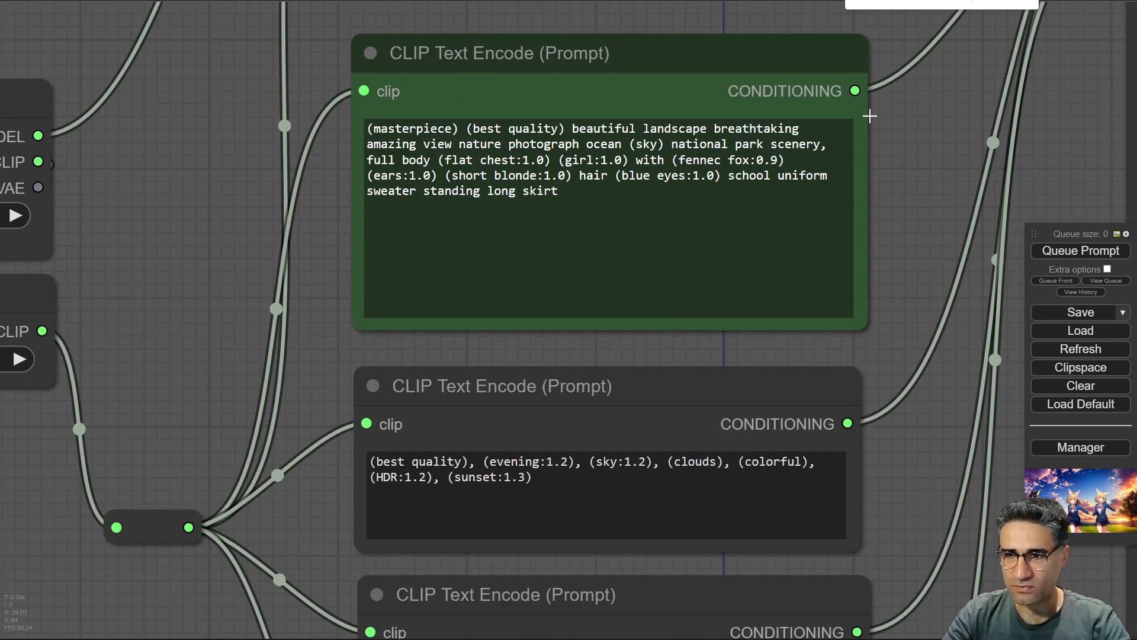
click(570, 56)
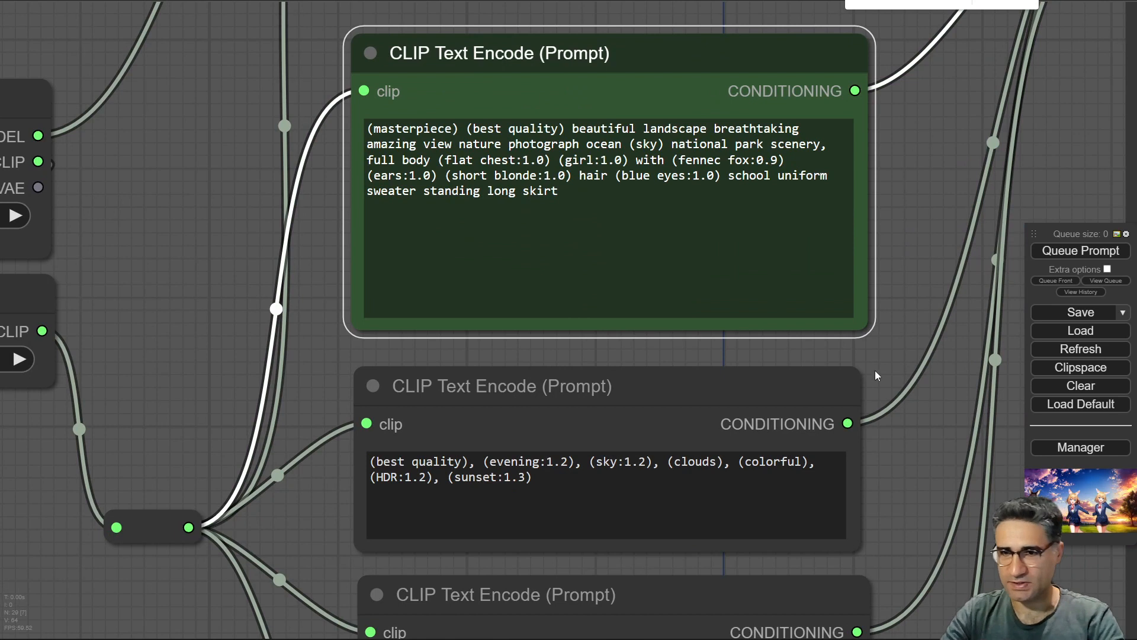
scroll(876, 372, down, 10)
drag(866, 456, 454, 308)
click(1085, 255)
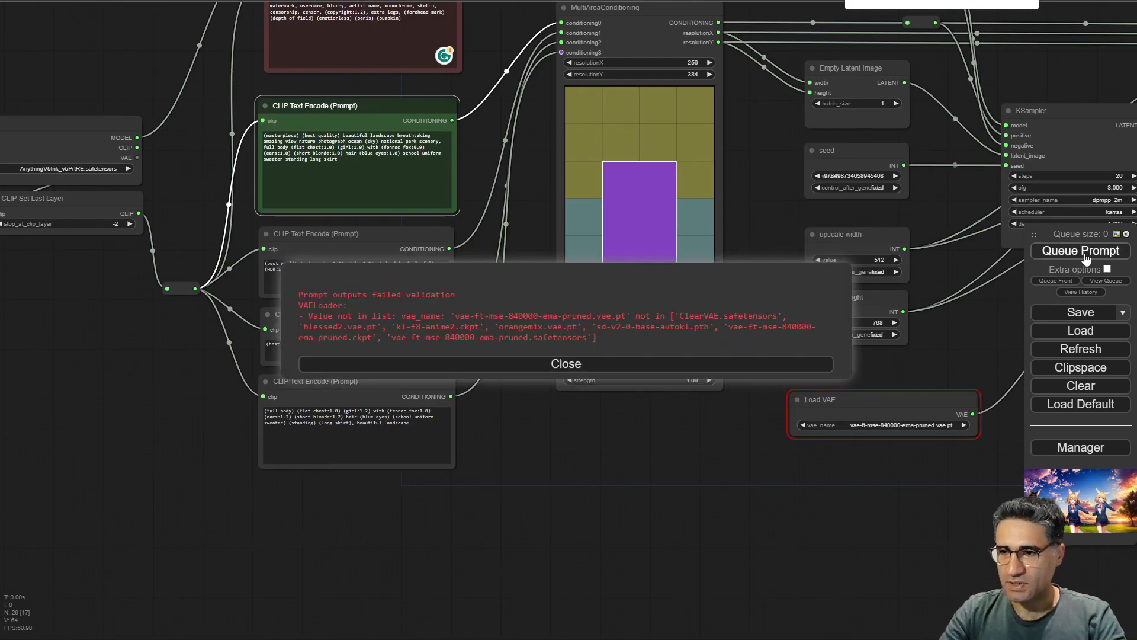
click(685, 364)
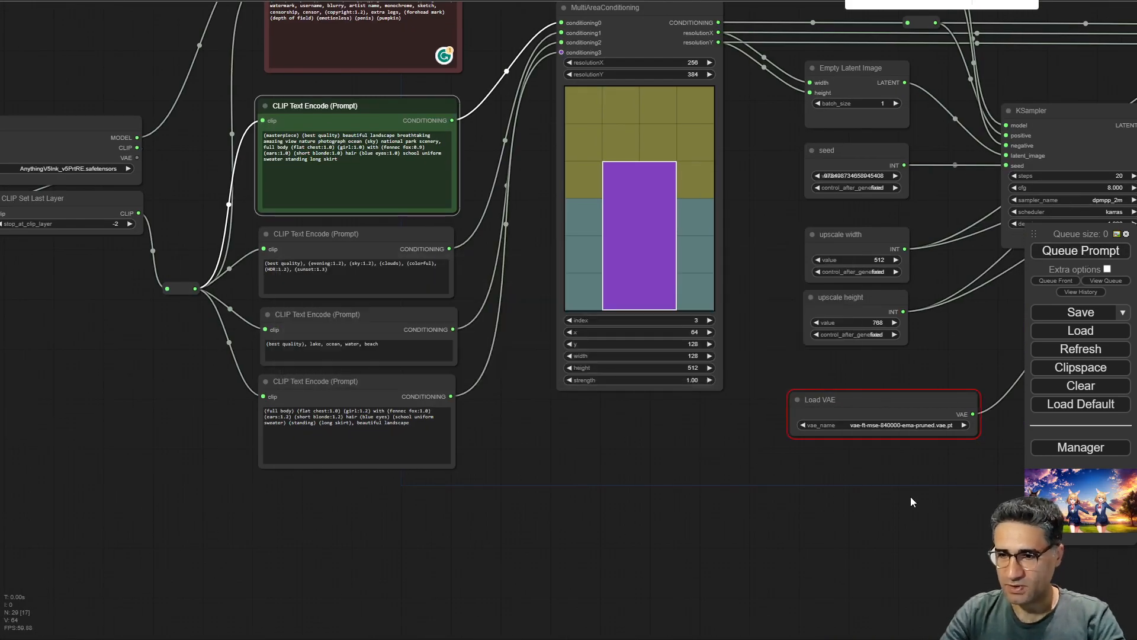
Set the Load VAE node's vae_name to kl-f8-anime2.ckpt and queue the prompt again.
scroll(931, 492, up, 6)
click(894, 372)
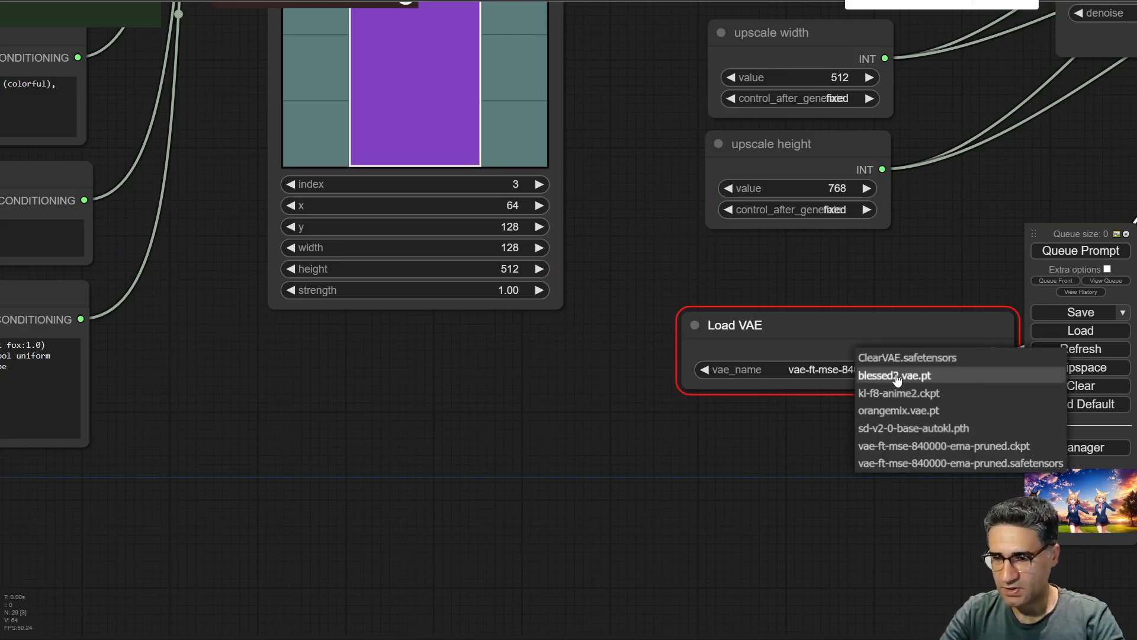
click(926, 394)
click(1071, 252)
Inspect the KSampler previews and the saved images produced by the run.
scroll(723, 484, down, 5)
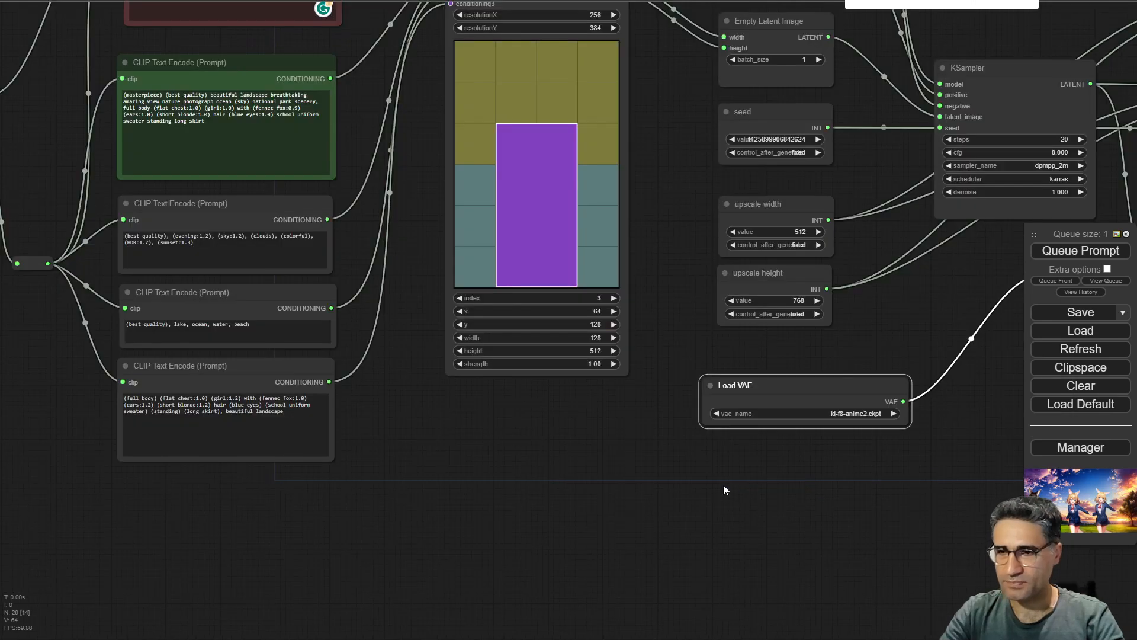
scroll(724, 484, down, 3)
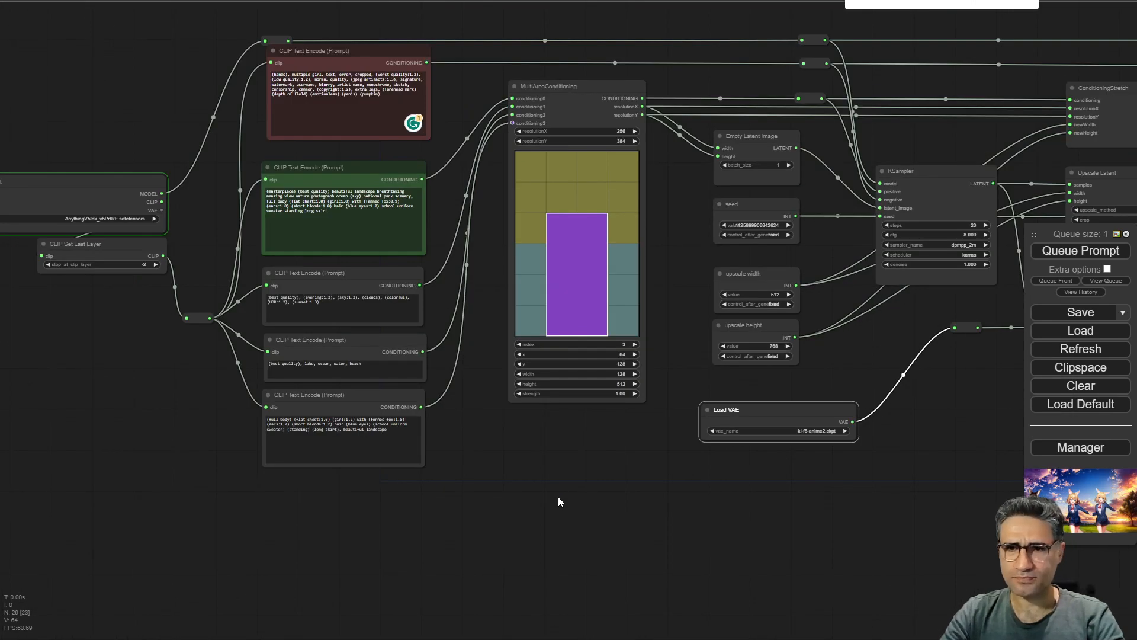
scroll(155, 255, up, 3)
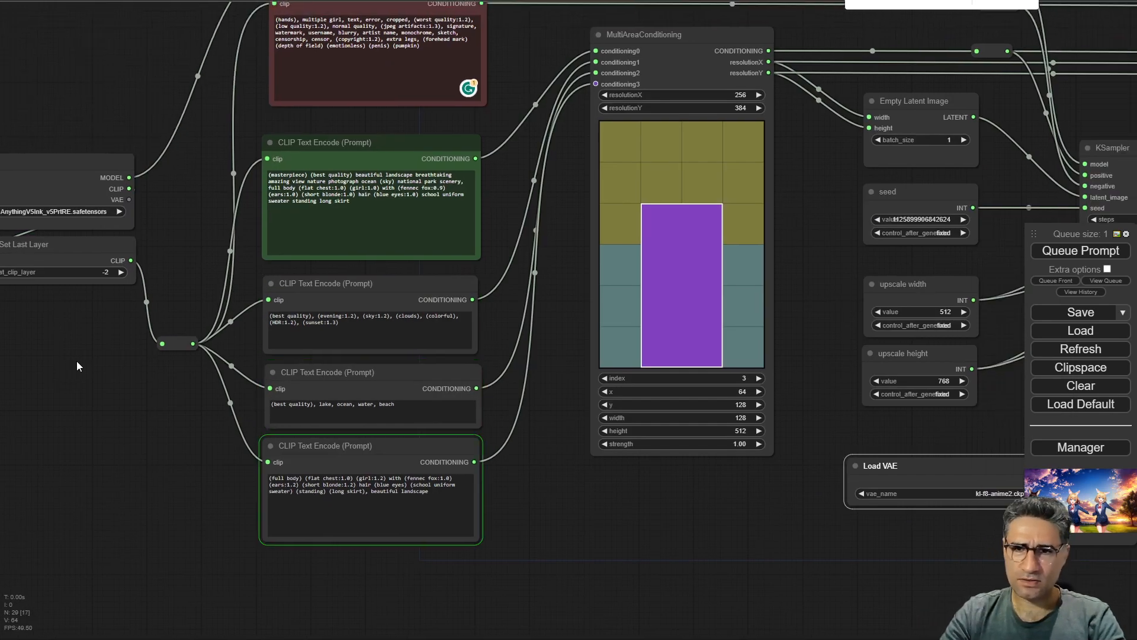
drag(873, 579, 223, 598)
scroll(524, 270, up, 5)
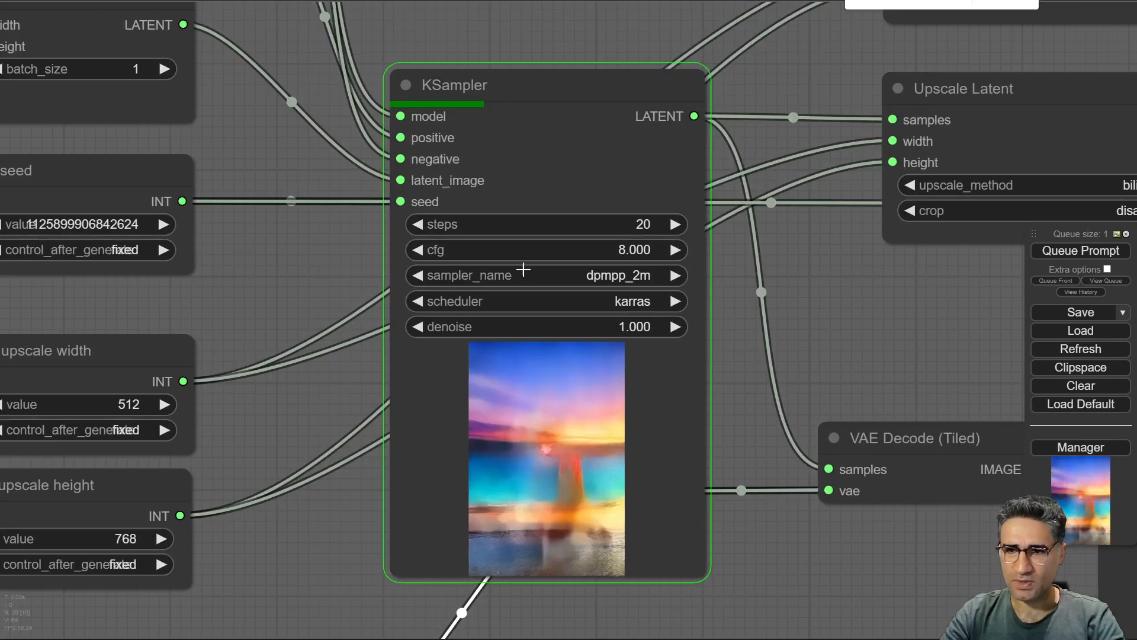
drag(814, 613, 818, 390)
scroll(558, 321, up, 6)
scroll(579, 316, down, 9)
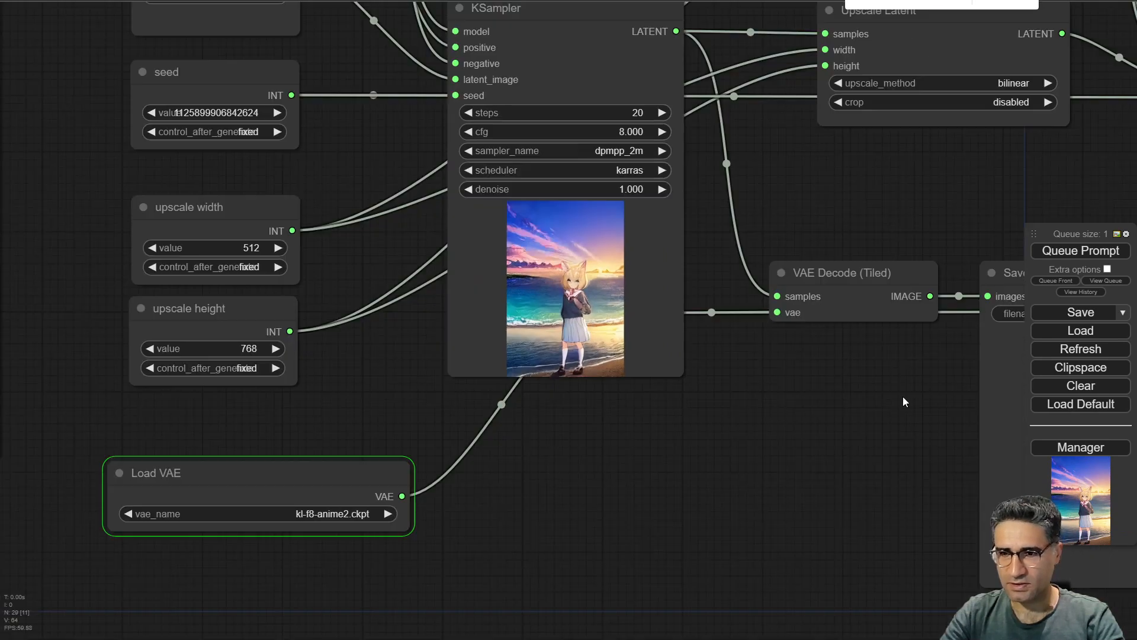
drag(877, 407, 168, 405)
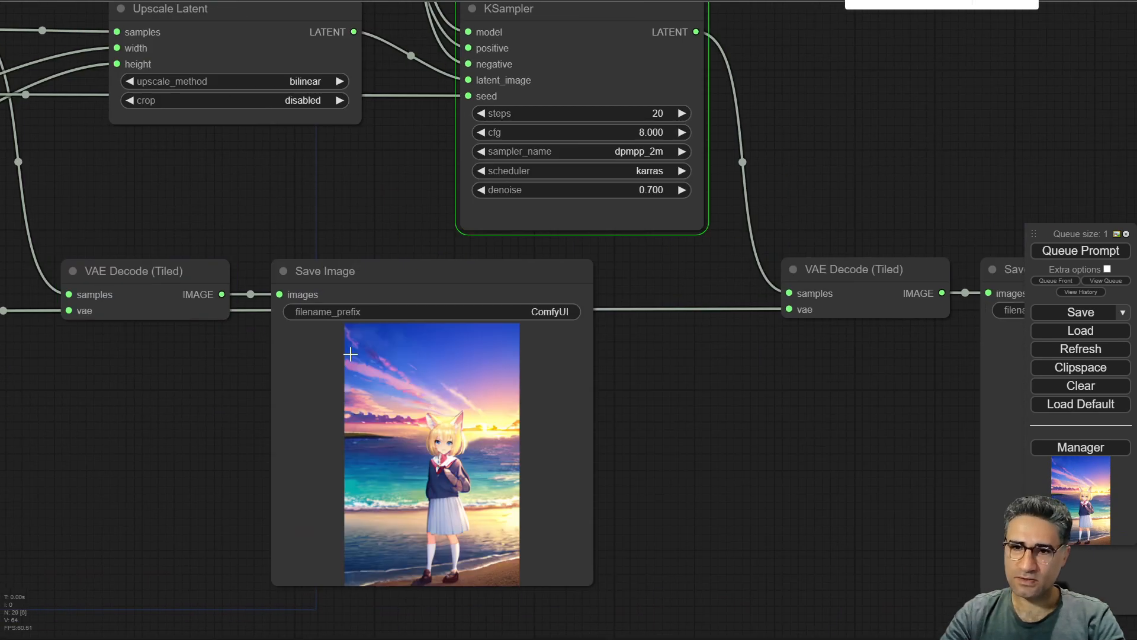
scroll(487, 456, up, 12)
scroll(467, 468, down, 6)
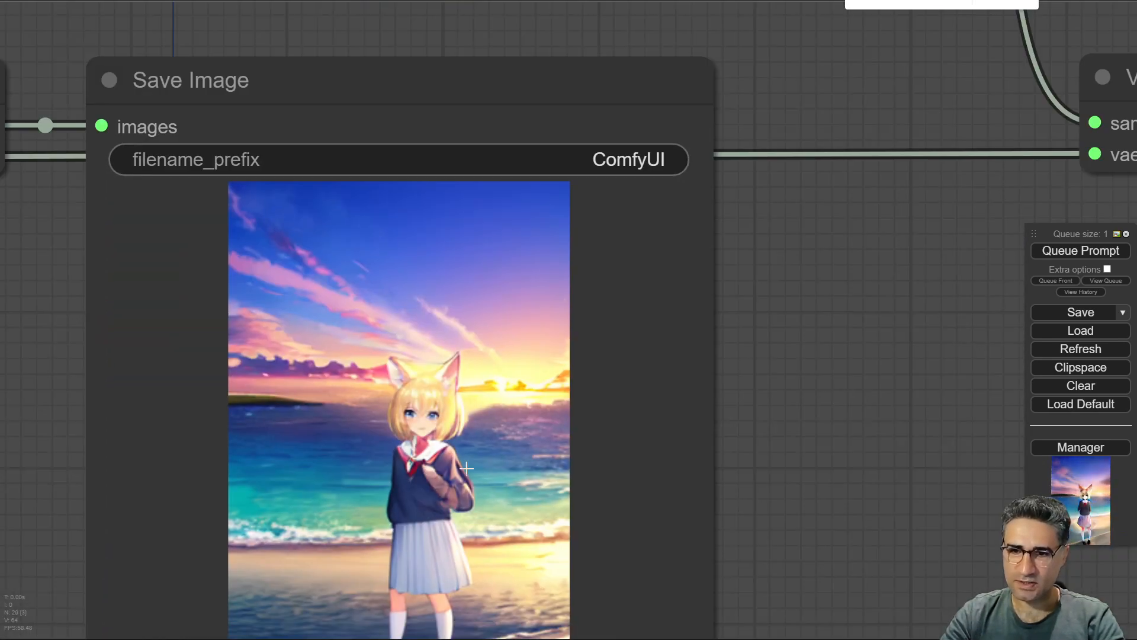
drag(828, 456, 821, 290)
scroll(410, 373, up, 3)
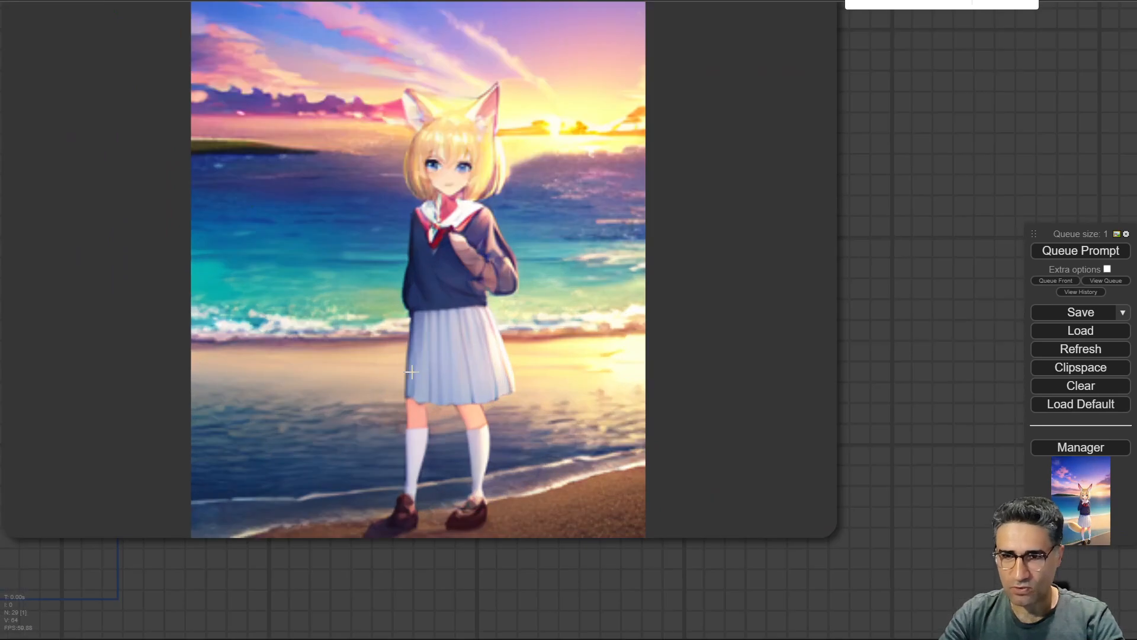
scroll(431, 361, down, 15)
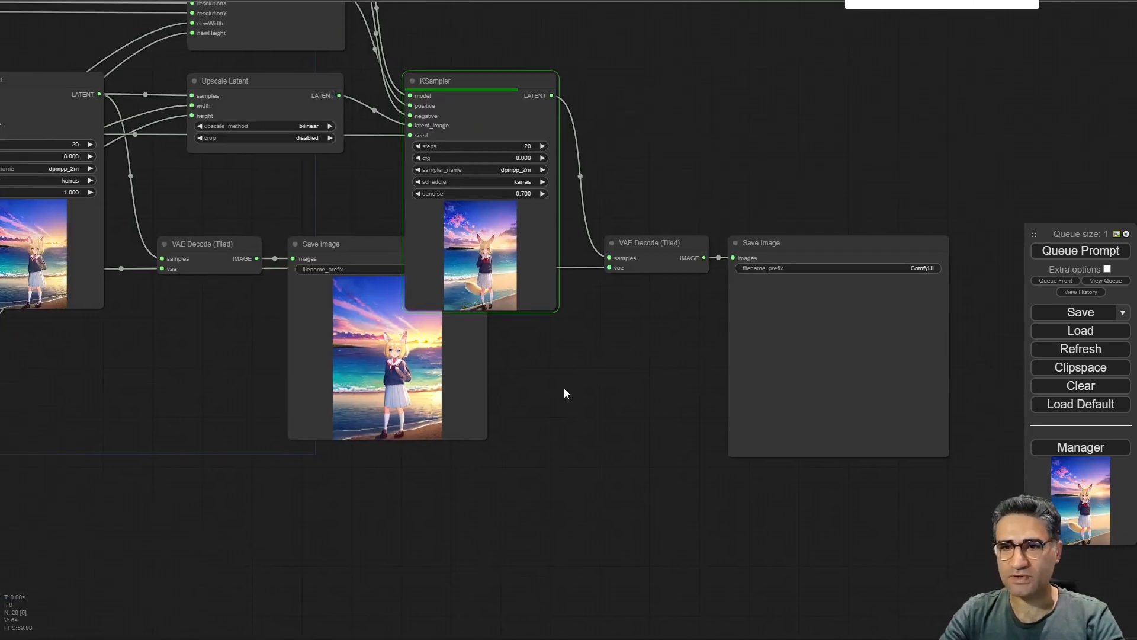
Move the first Save Image node below its VAE Decode node and inspect the upscaled final image.
drag(344, 244, 282, 355)
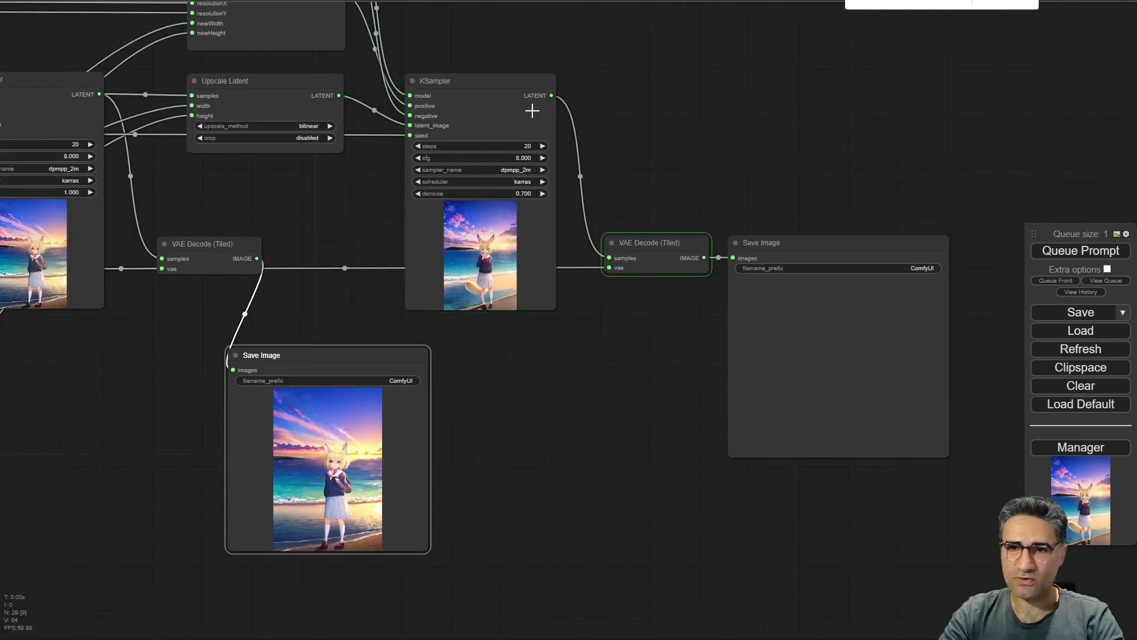
scroll(707, 339, up, 18)
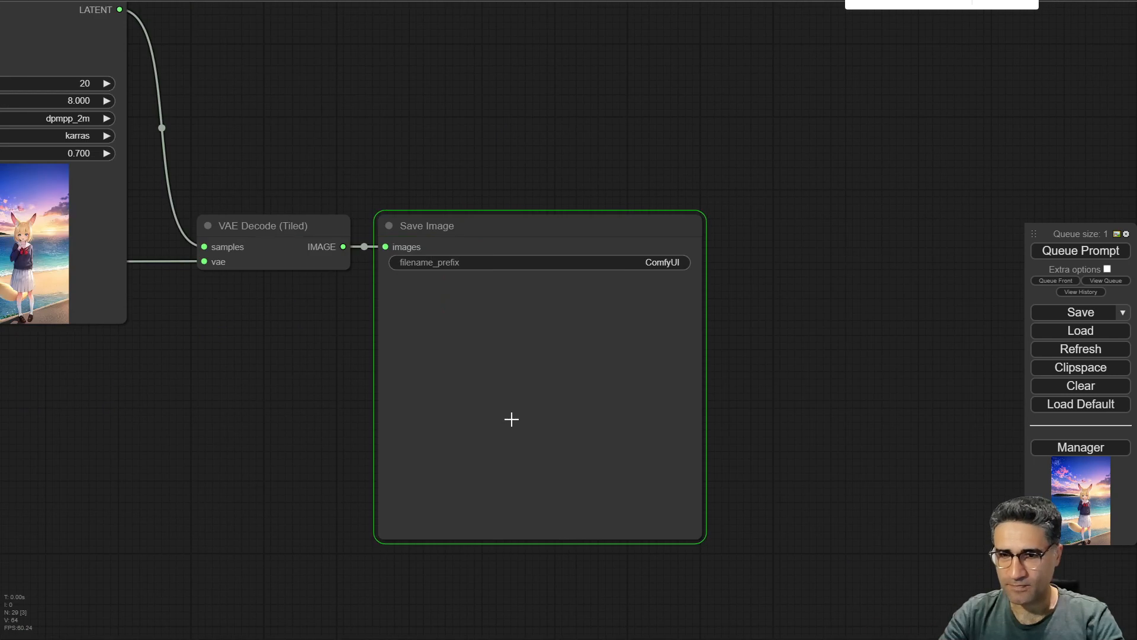
scroll(970, 565, down, 5)
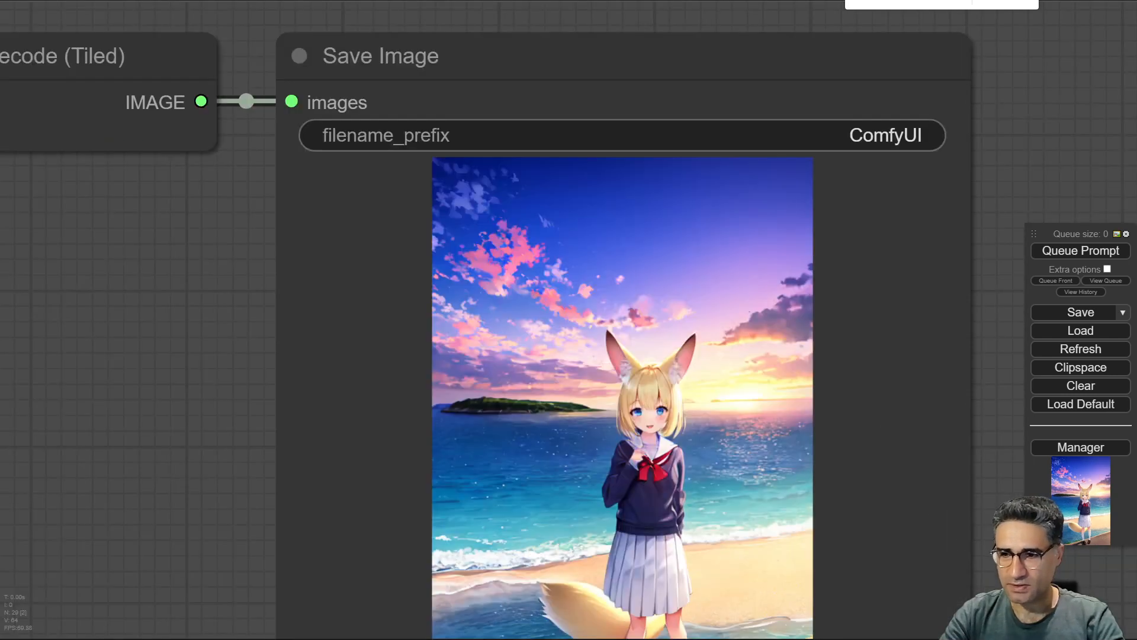
drag(1041, 625, 918, 380)
scroll(487, 357, up, 5)
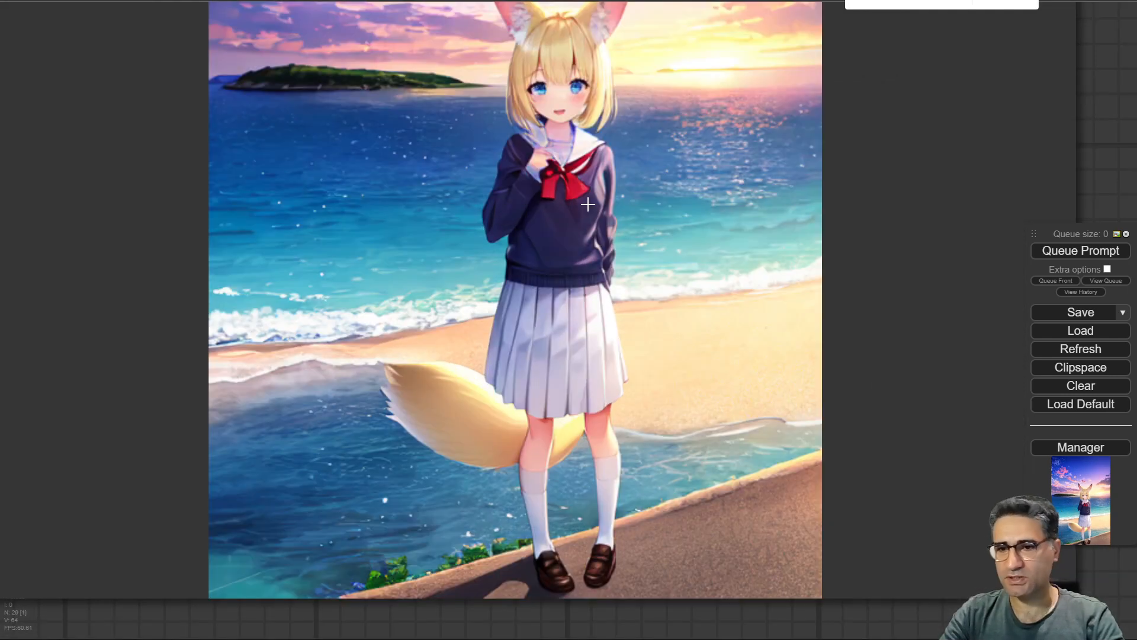
scroll(587, 204, down, 10)
drag(264, 254, 436, 389)
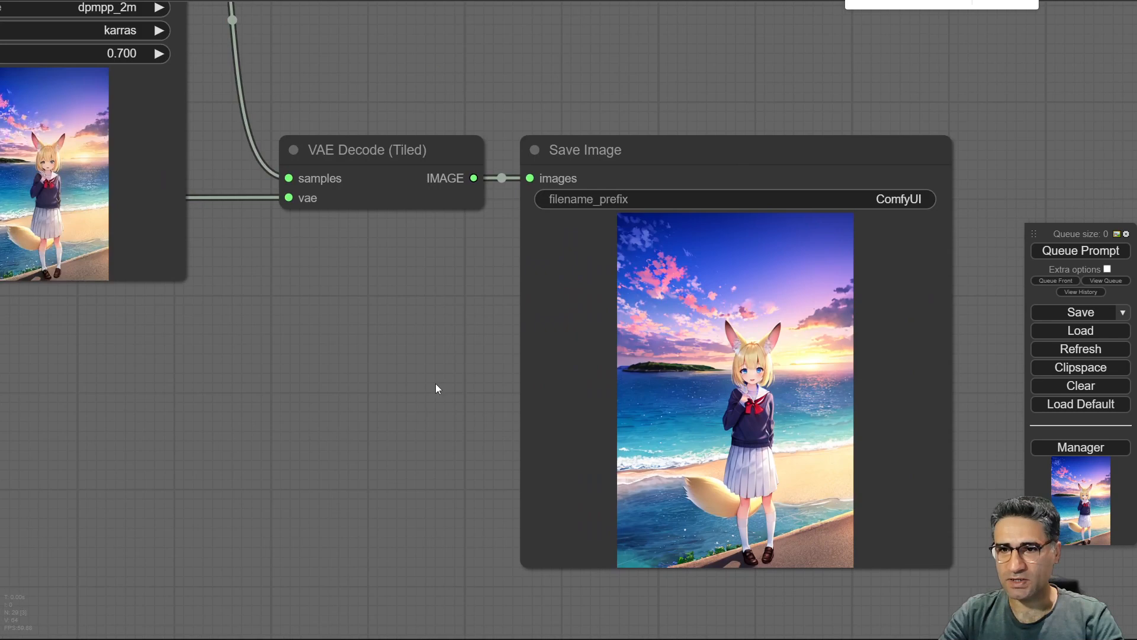
scroll(437, 388, down, 7)
drag(290, 457, 575, 434)
scroll(628, 353, down, 5)
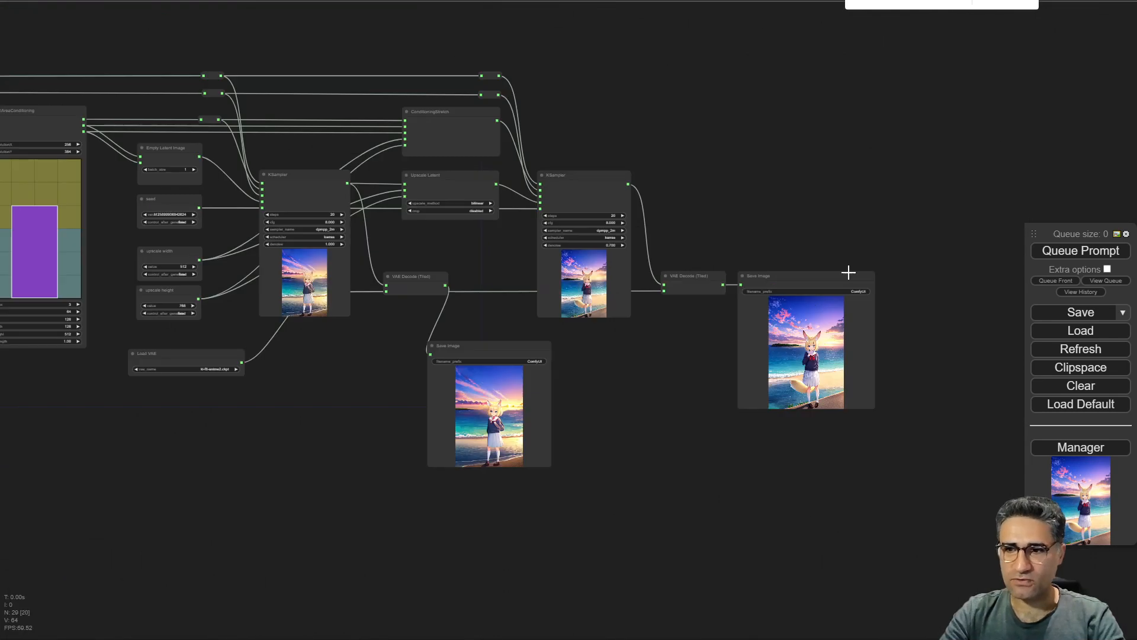
Move the final Save Image node next to the MultiAreaConditioning node.
drag(850, 279, 184, 439)
drag(483, 490, 1119, 365)
drag(829, 316, 679, 217)
scroll(659, 322, up, 4)
drag(479, 328, 386, 587)
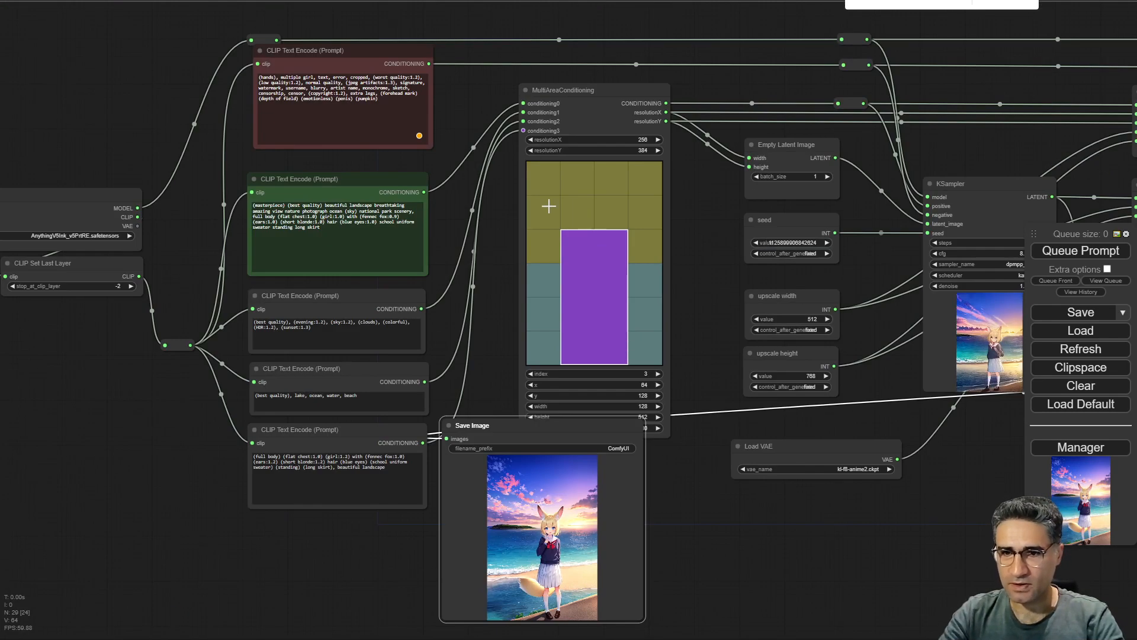
Step the MultiAreaConditioning index back to 1 and 2, comparing each area with the generated image.
click(535, 373)
click(535, 373)
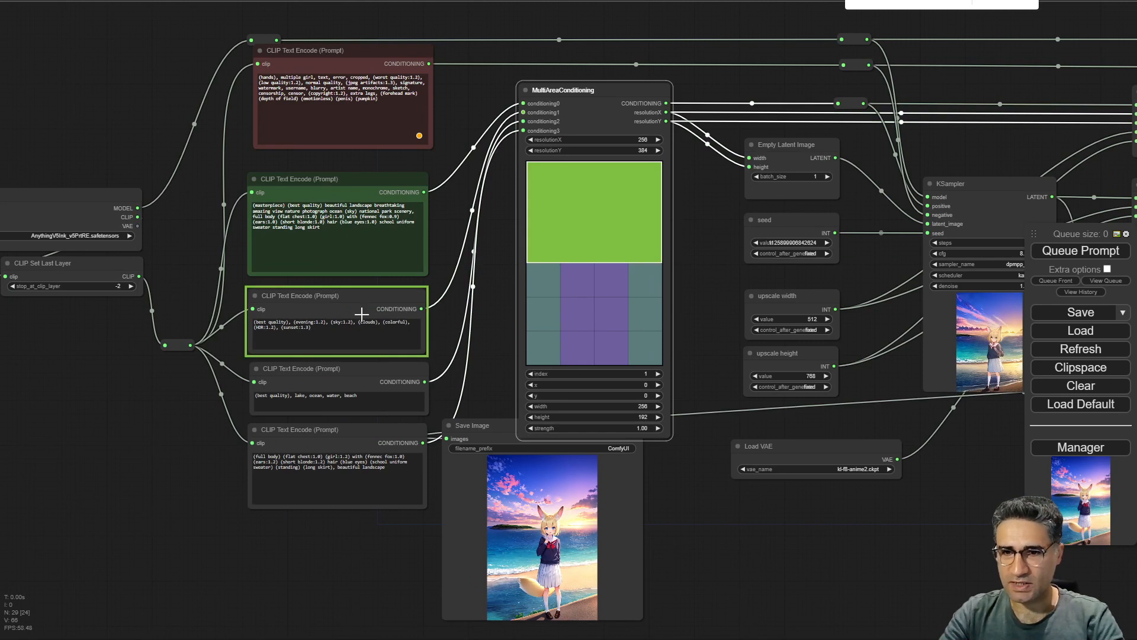
scroll(236, 346, up, 15)
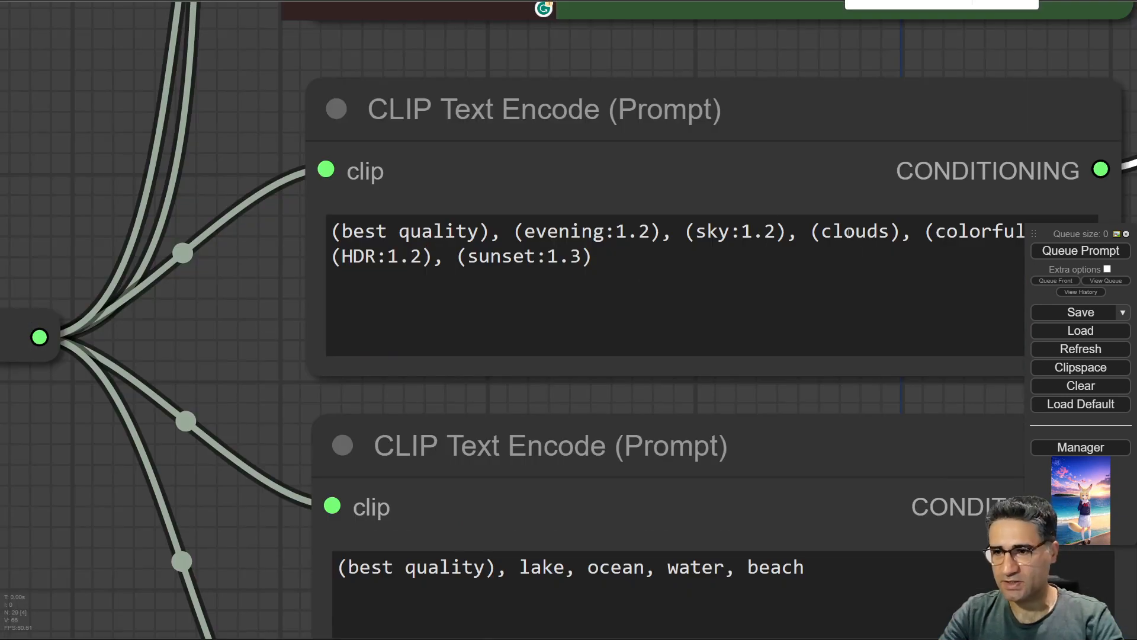
scroll(854, 64, down, 12)
drag(992, 116, 492, 239)
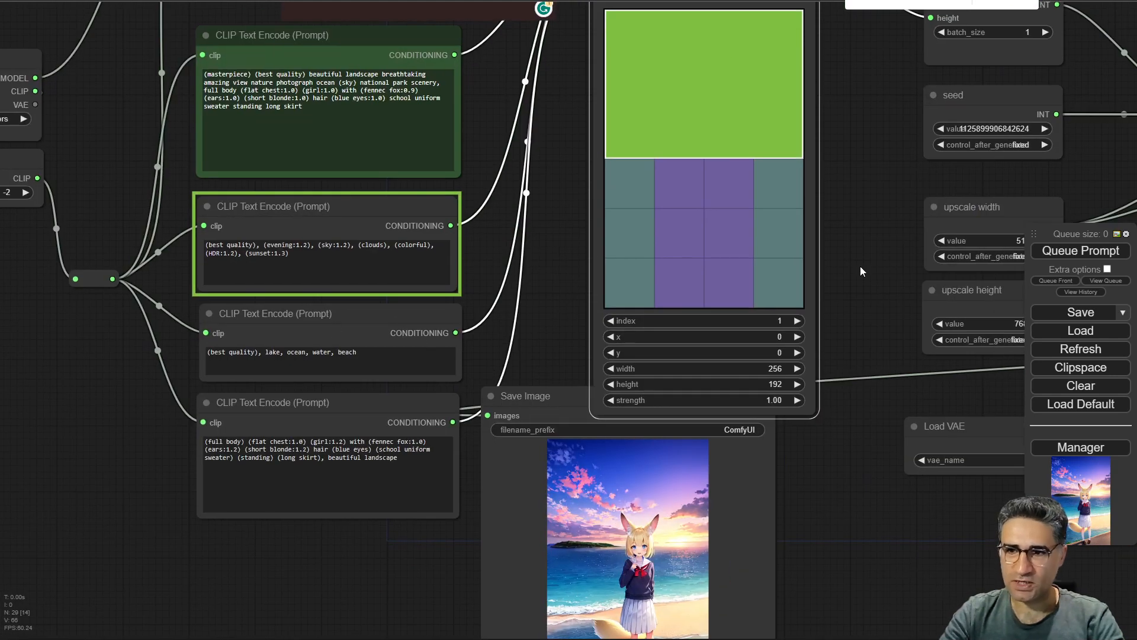
click(797, 320)
scroll(314, 332, up, 5)
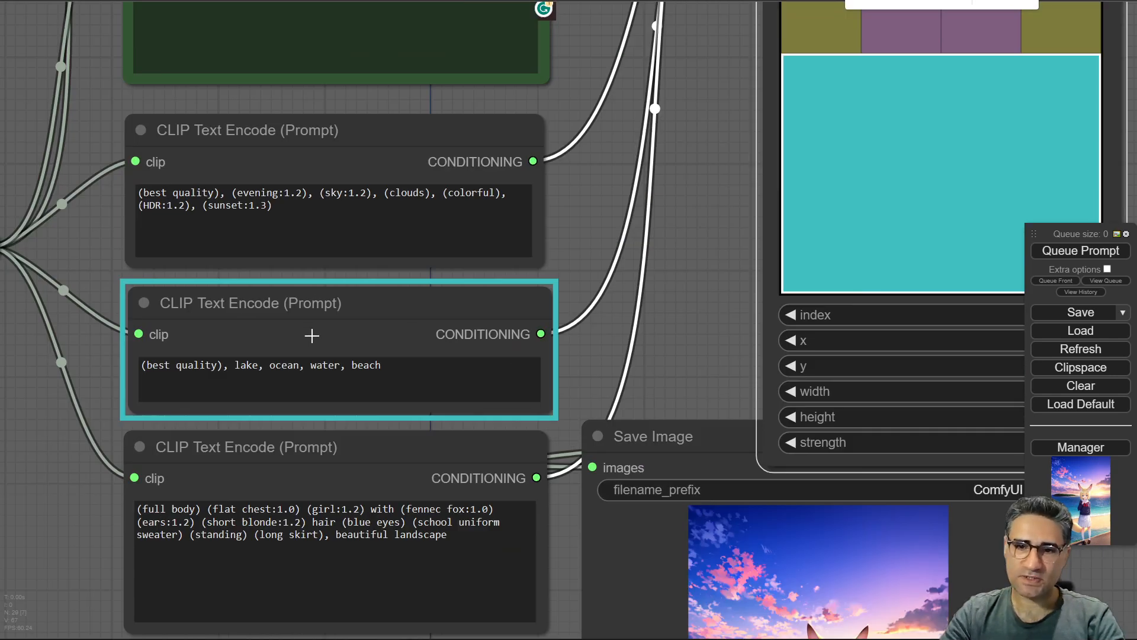
drag(659, 389, 628, 101)
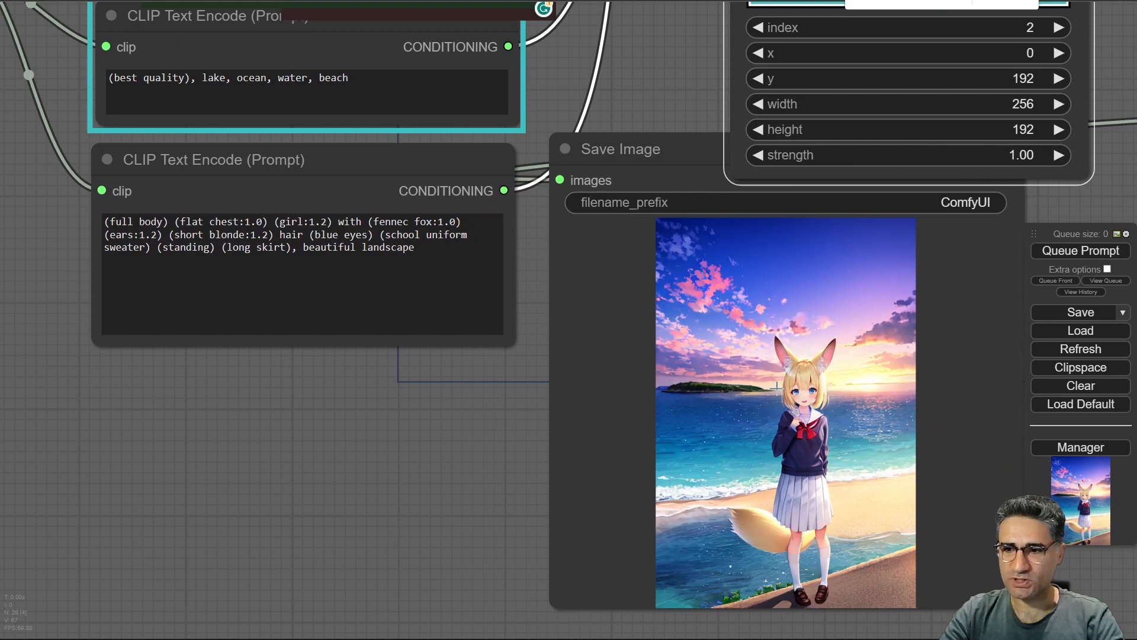
scroll(752, 284, down, 5)
click(453, 225)
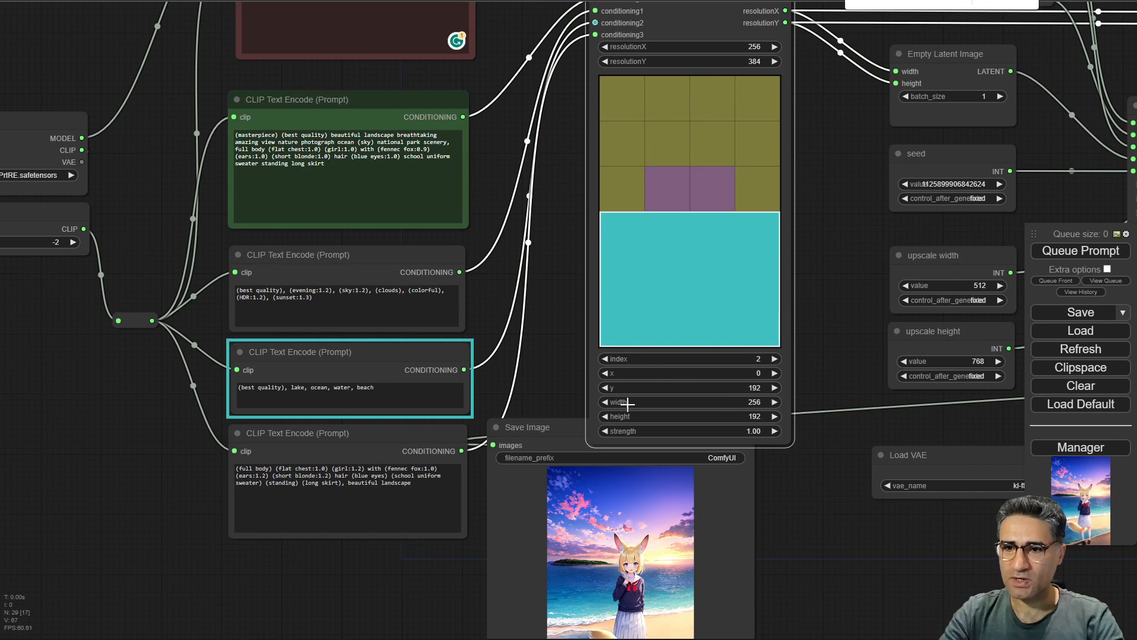
Step through the MultiAreaConditioning areas 0 and 1 and set area 1's height to 0.
click(605, 359)
click(605, 360)
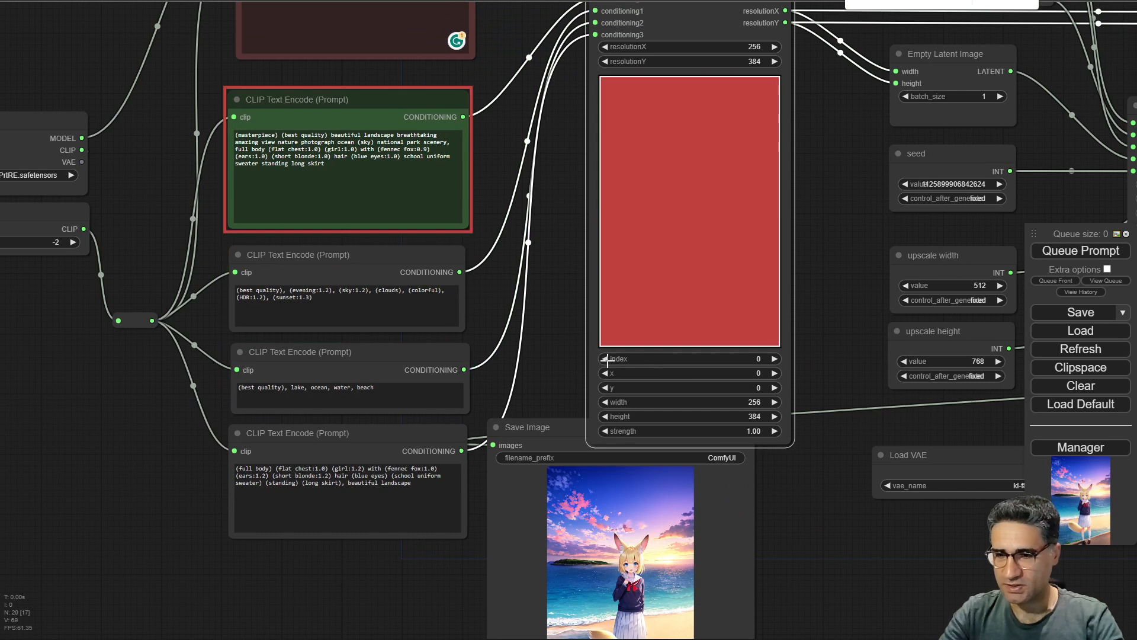
click(775, 359)
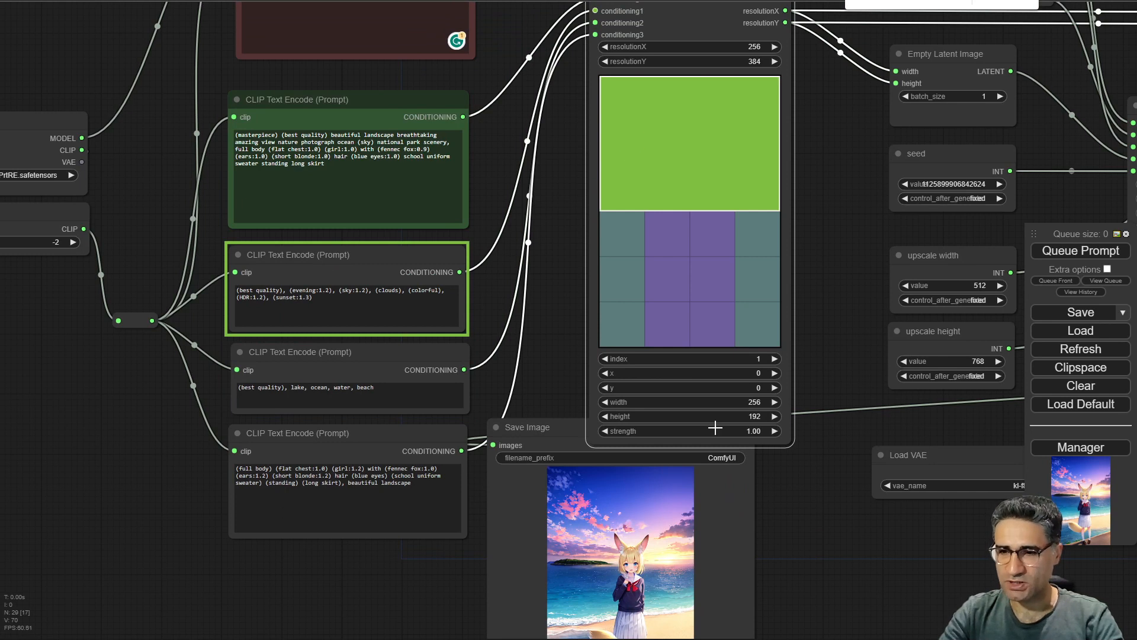
mouse_move(630, 419)
mouse_down()
mouse_move(643, 417)
mouse_move(627, 415)
mouse_up()
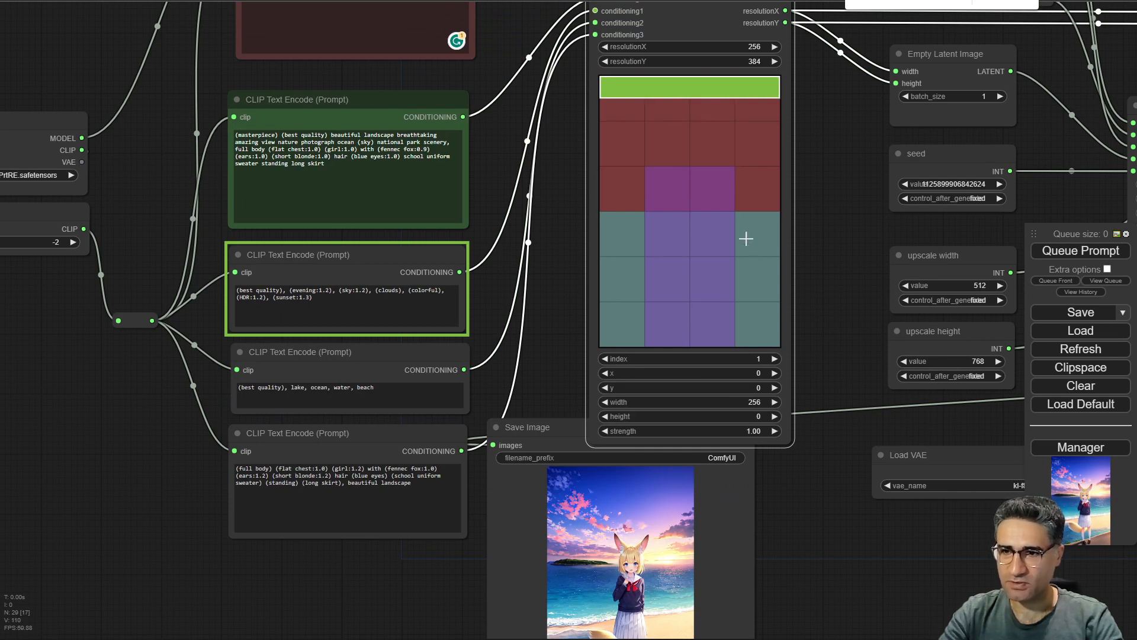
Switch to area 2 and set its width to 384, y to 64 and height to 320.
click(774, 358)
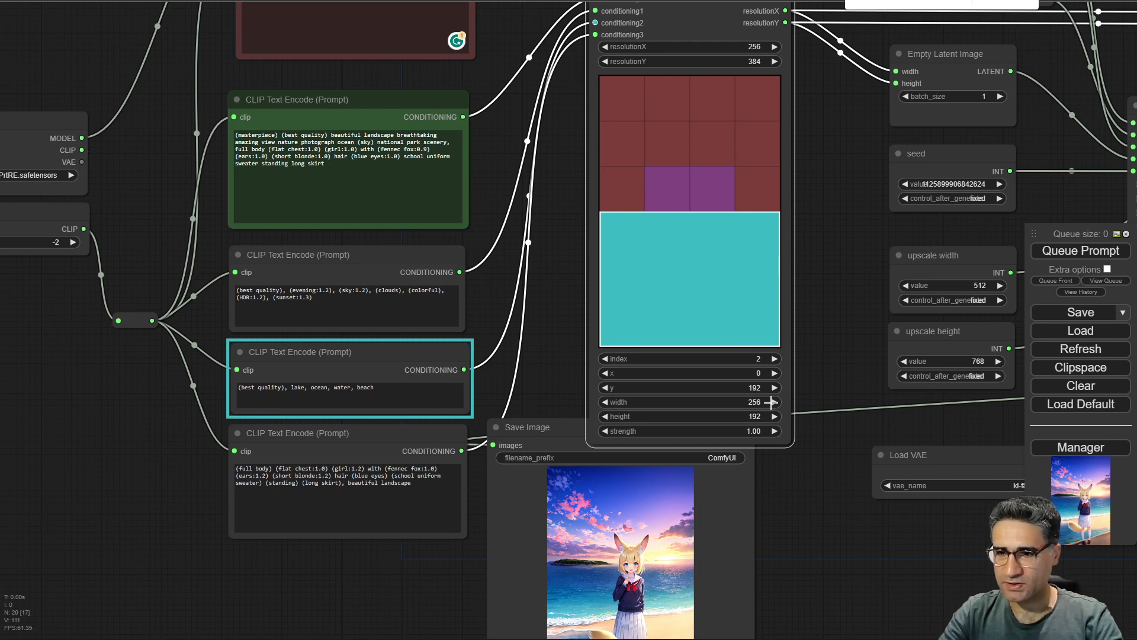
drag(767, 402, 744, 402)
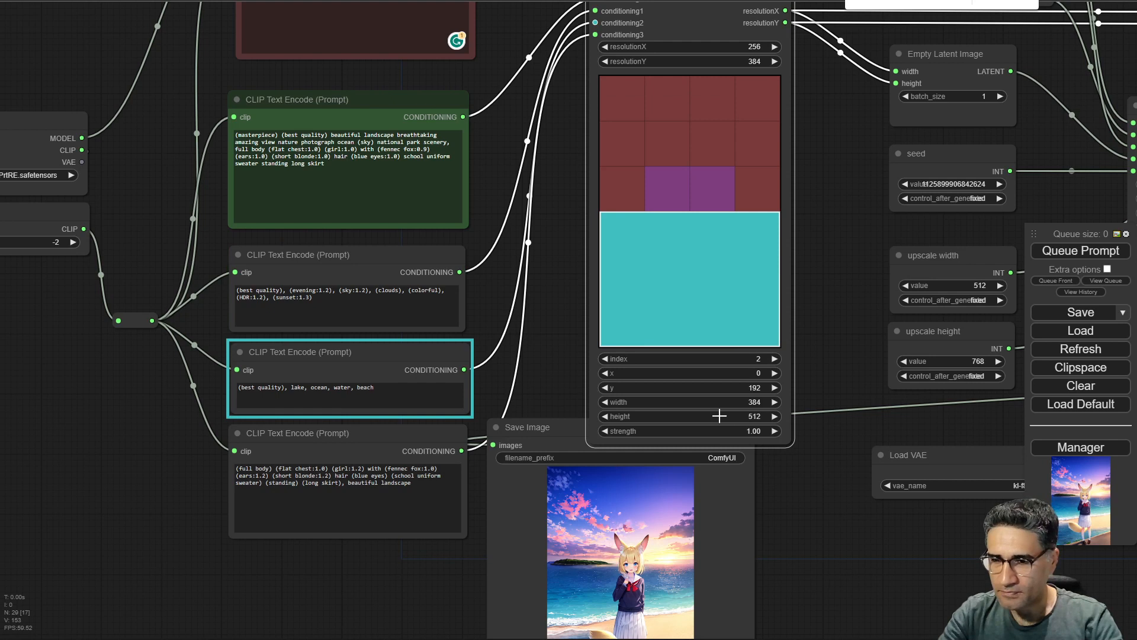
drag(721, 414, 733, 388)
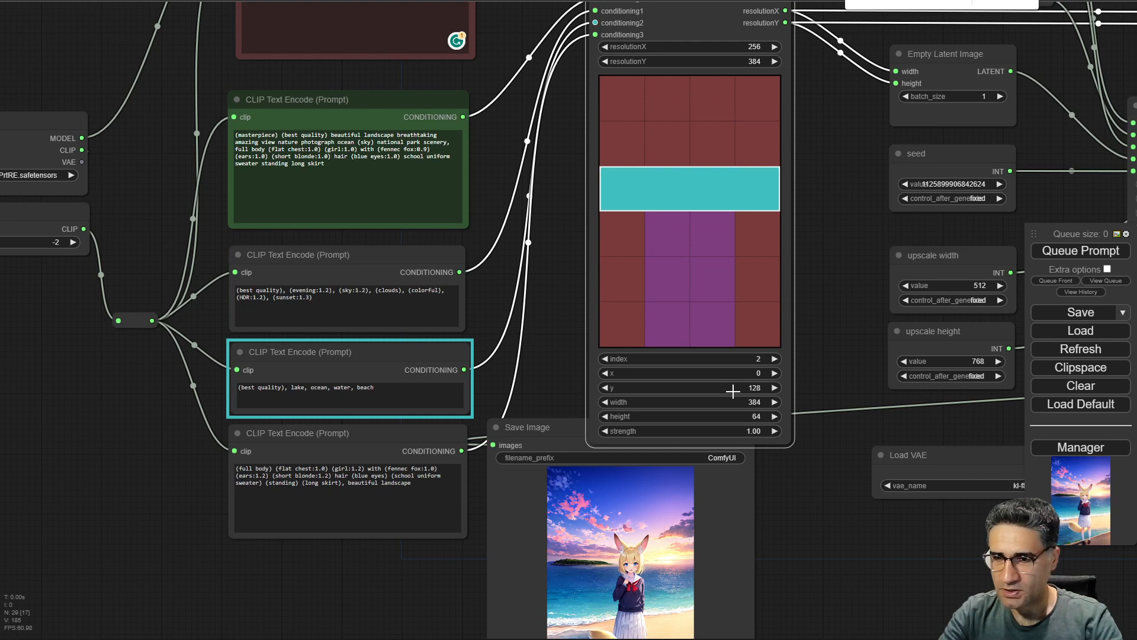
click(774, 387)
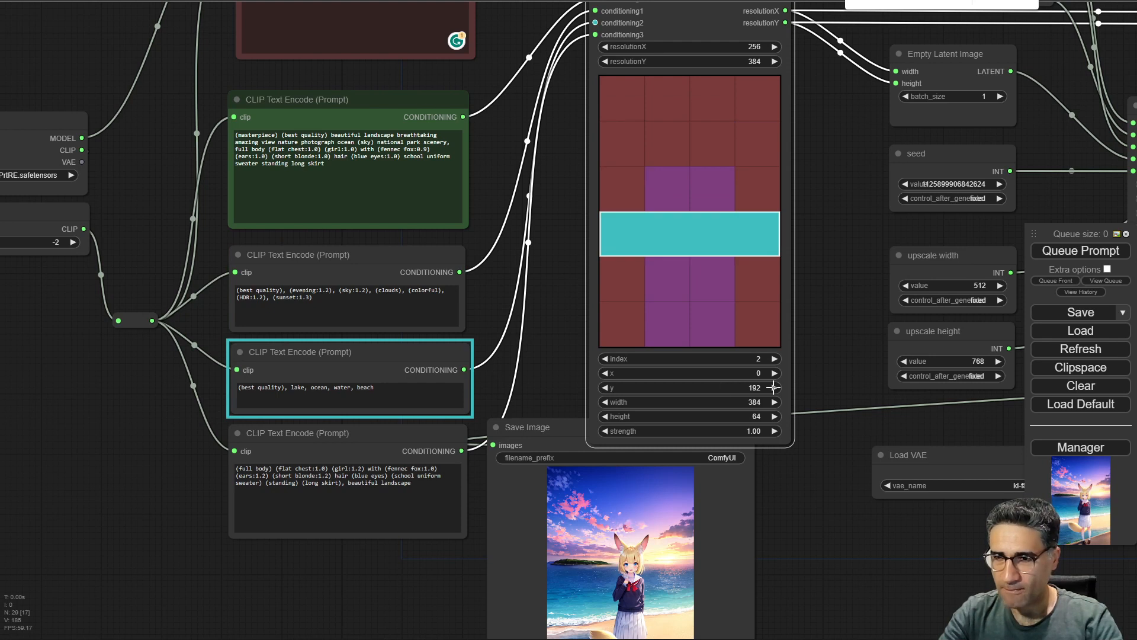
click(607, 387)
click(608, 388)
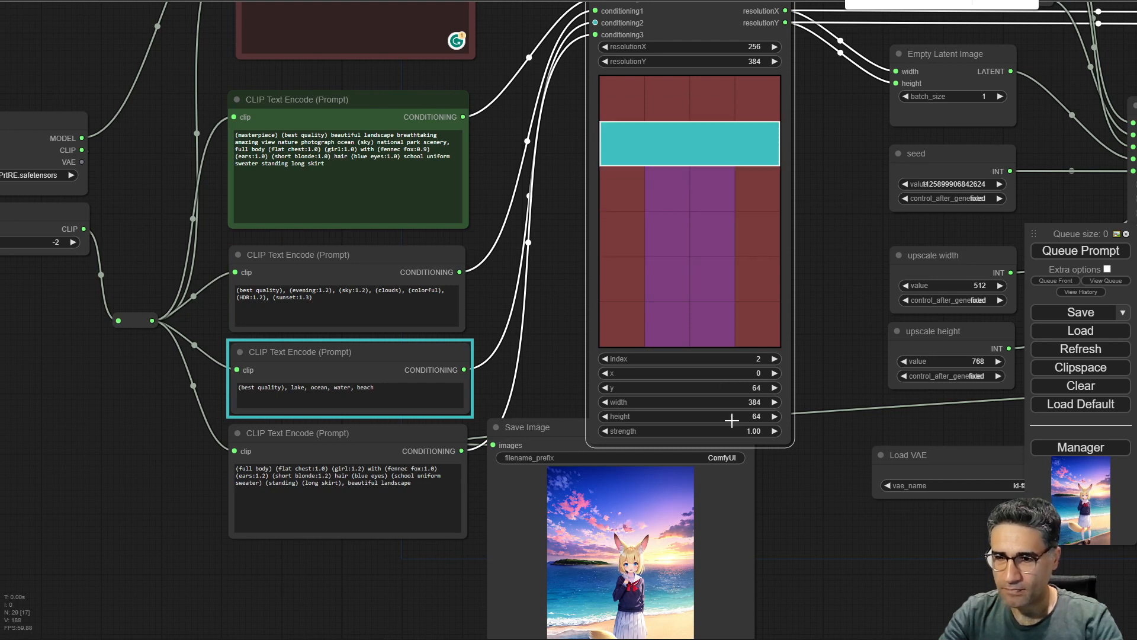
click(775, 417)
click(774, 417)
click(774, 417)
click(774, 417)
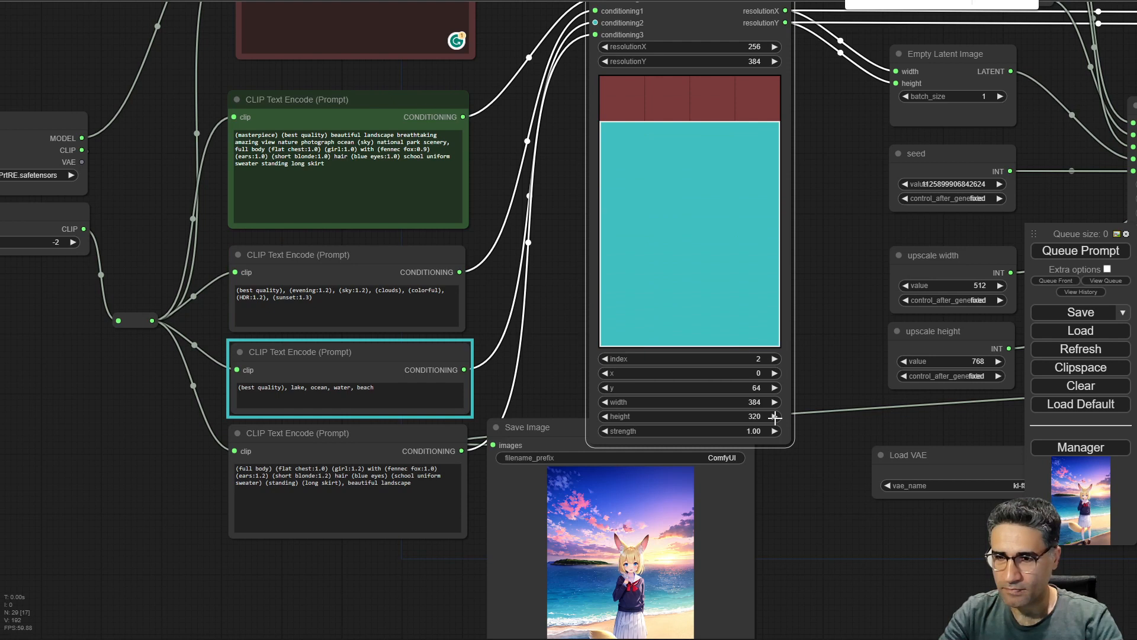
Select the sky prompt's area 1 and set its height to 64.
click(350, 255)
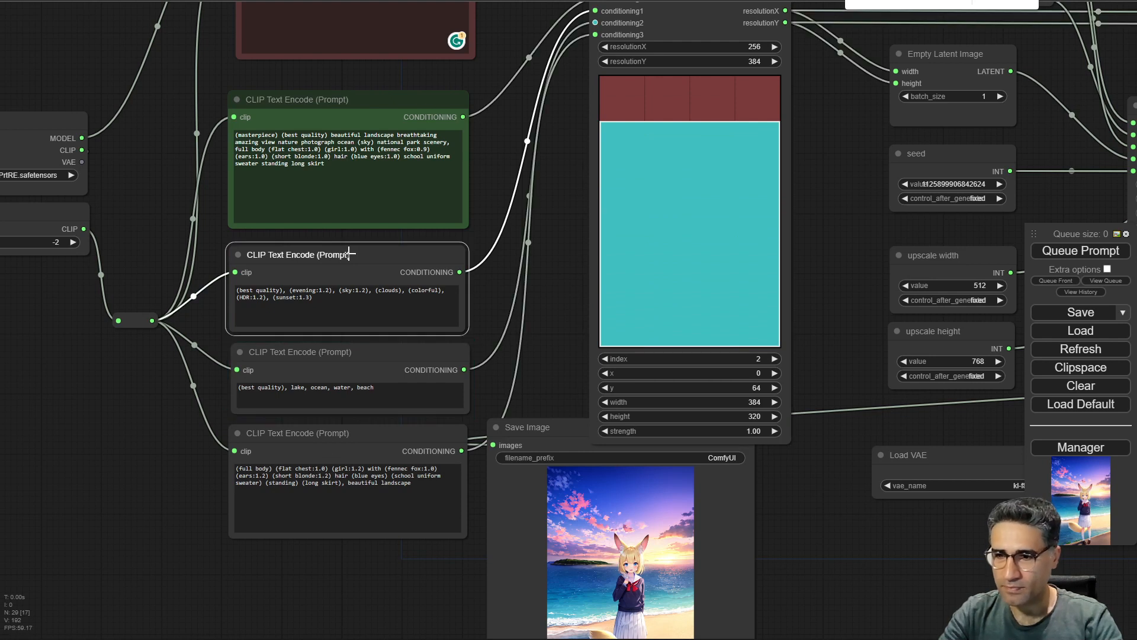
click(605, 358)
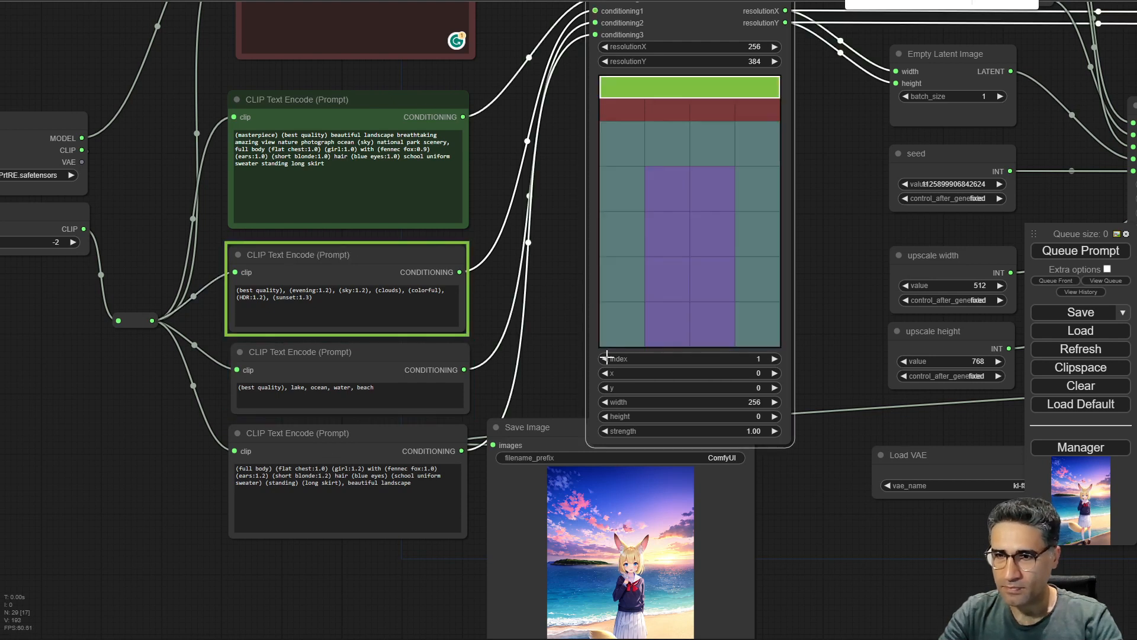
click(774, 417)
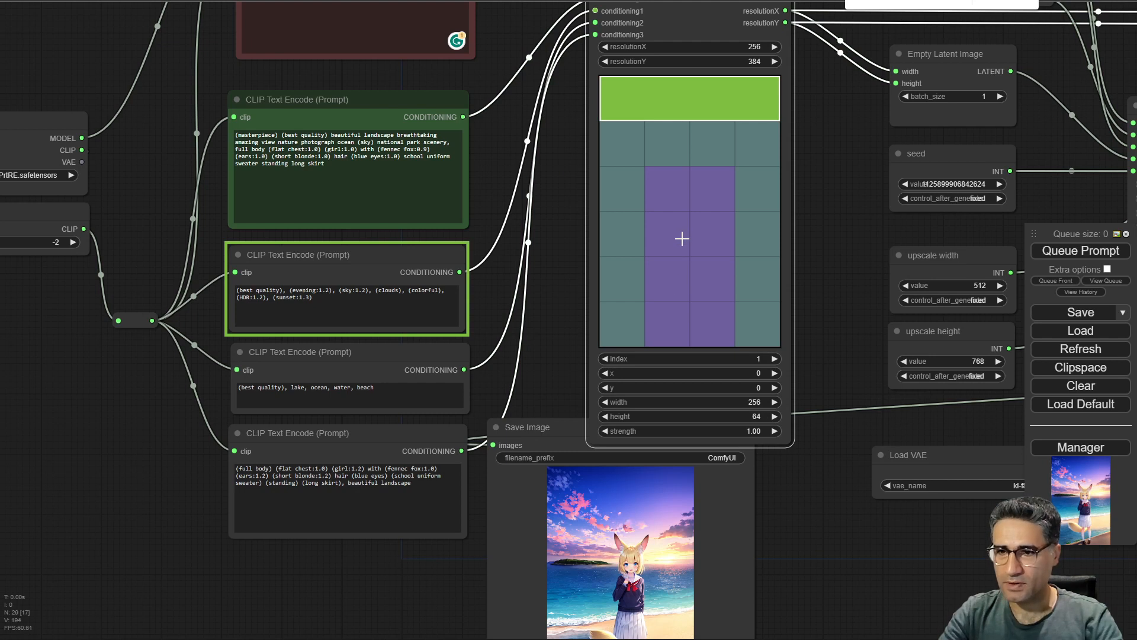
Select the full-body prompt's area 3 and shrink its width and height to 64.
click(400, 438)
click(775, 358)
click(775, 358)
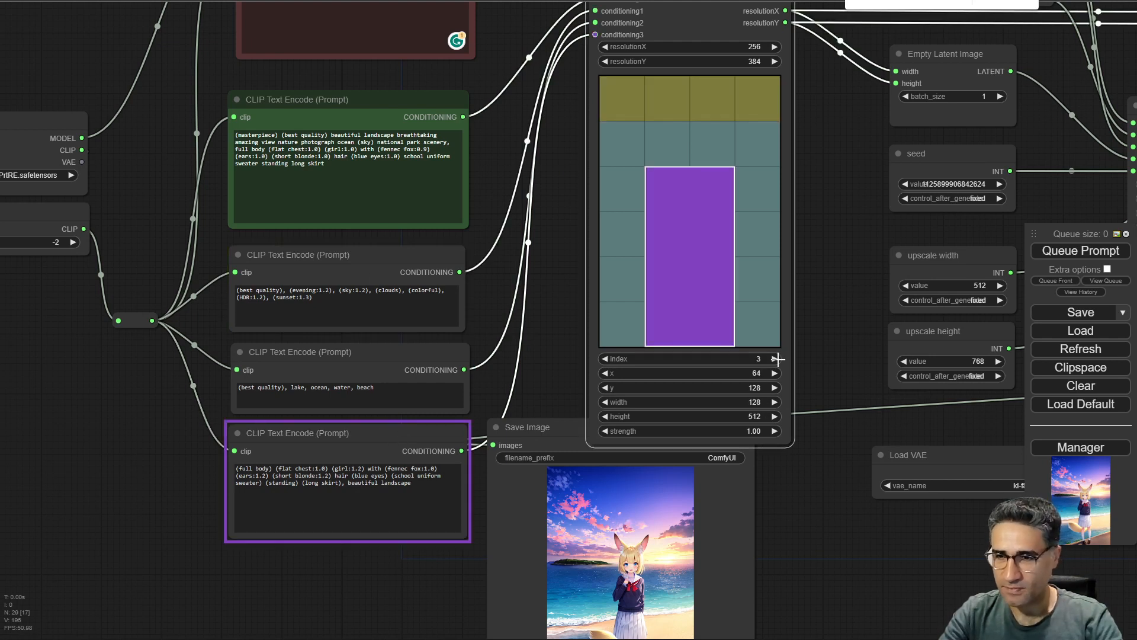
drag(798, 574, 665, 359)
scroll(664, 359, up, 1)
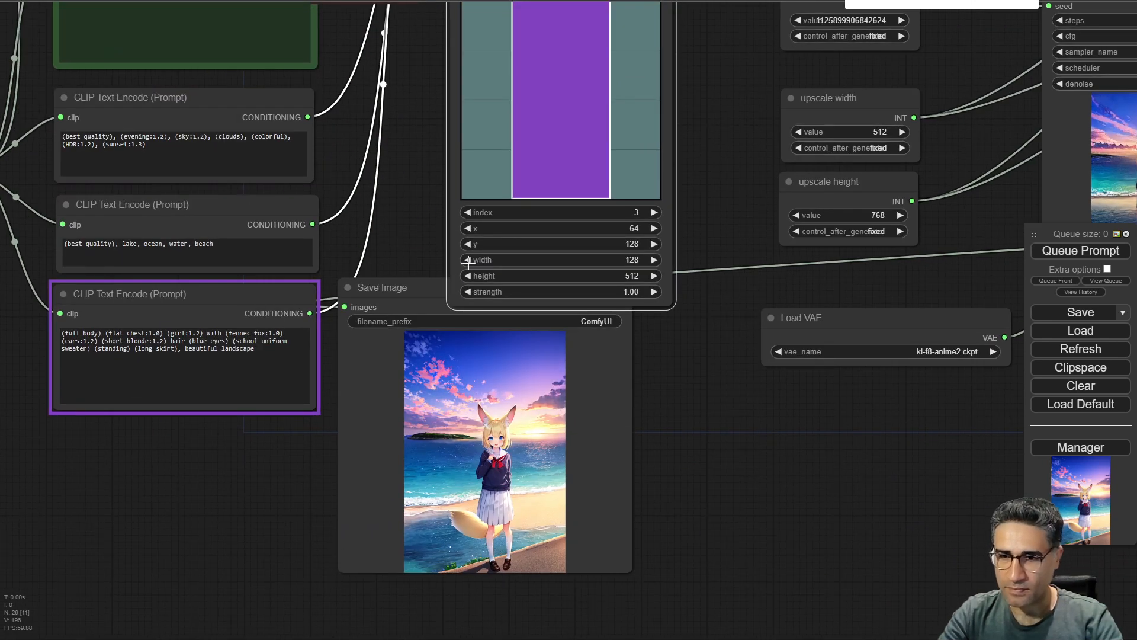
click(468, 261)
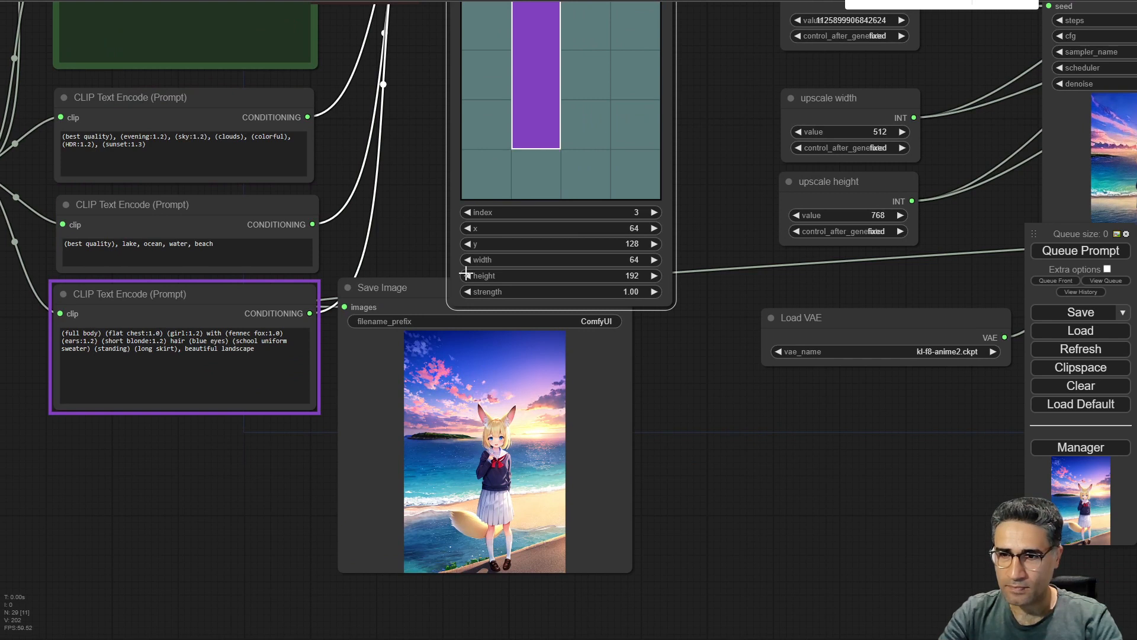
click(466, 274)
click(467, 275)
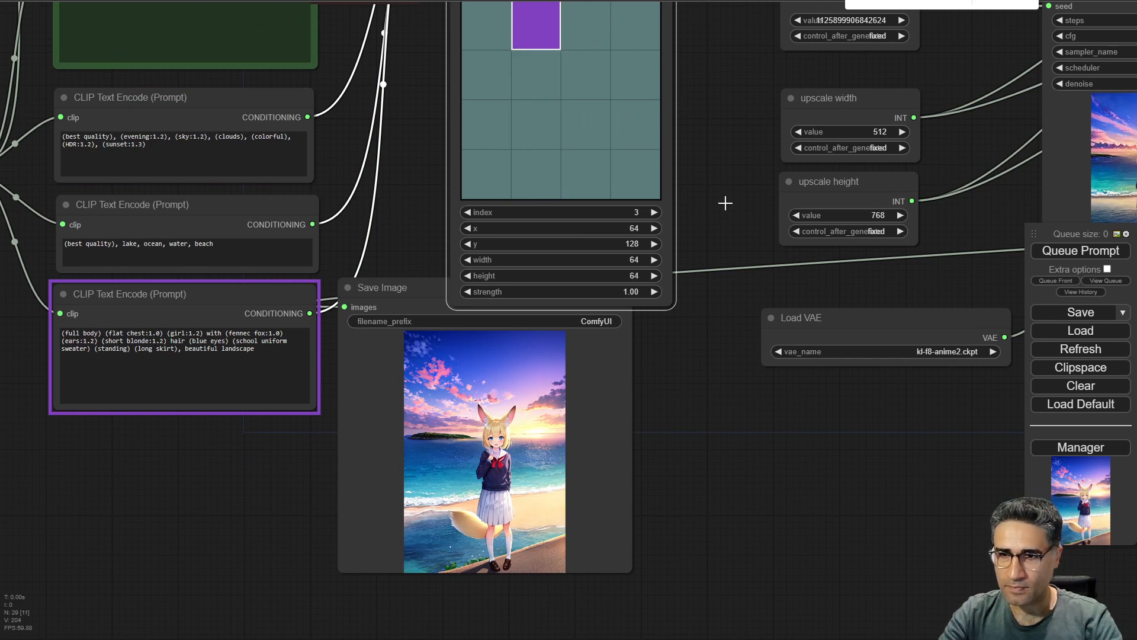
Set area 3's height to 128, y to 256 and x to 0.
drag(737, 141, 729, 219)
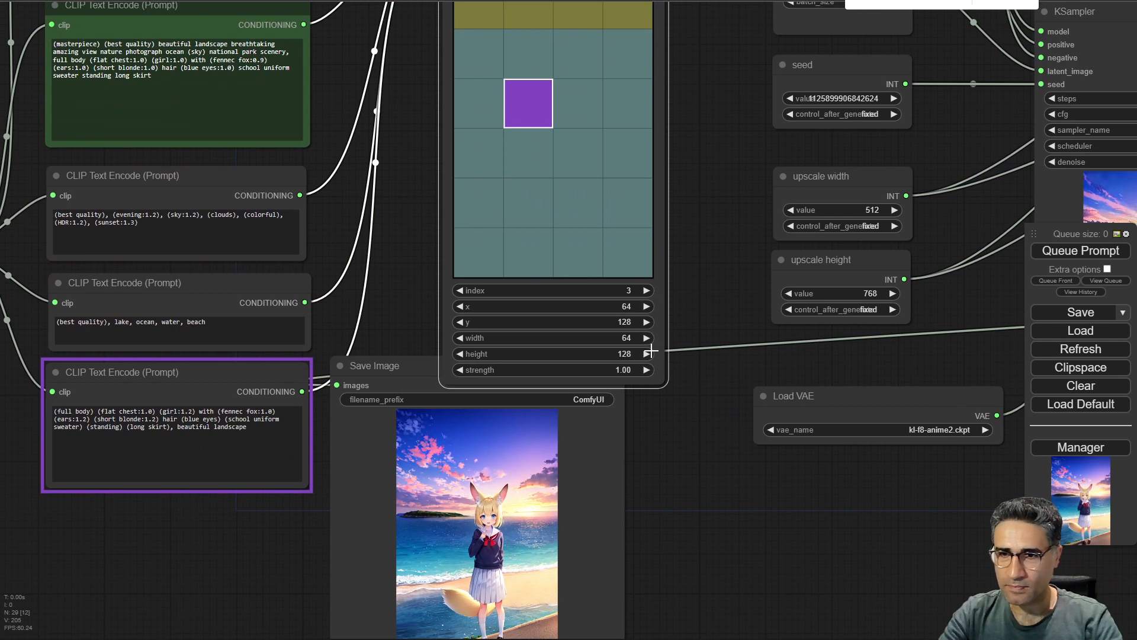
click(647, 353)
click(647, 321)
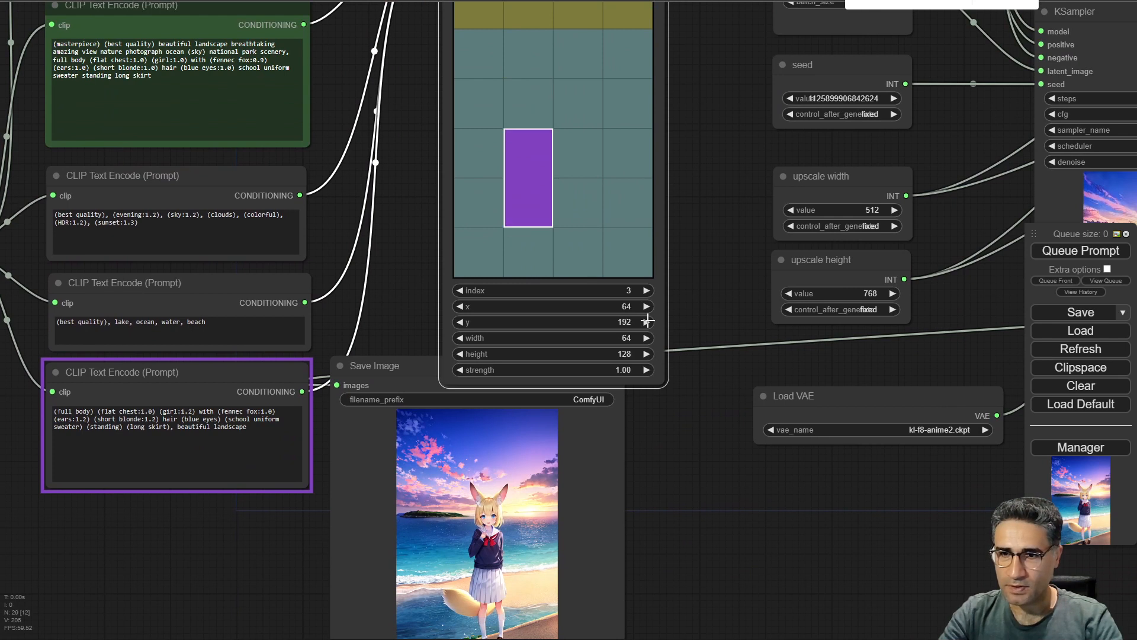
click(648, 321)
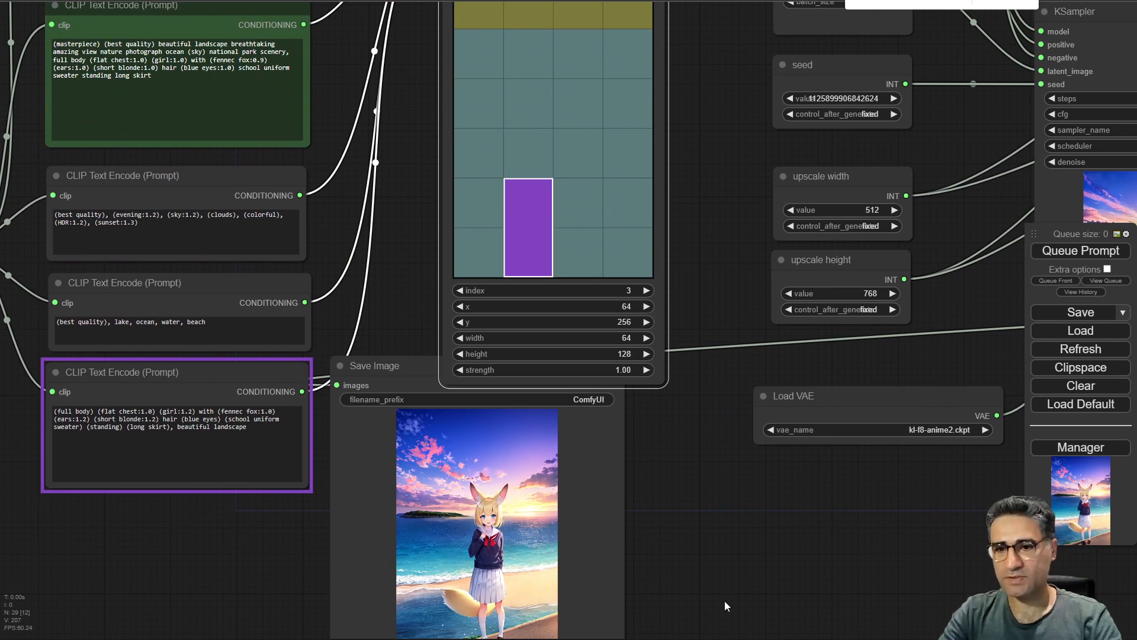
drag(699, 519, 715, 433)
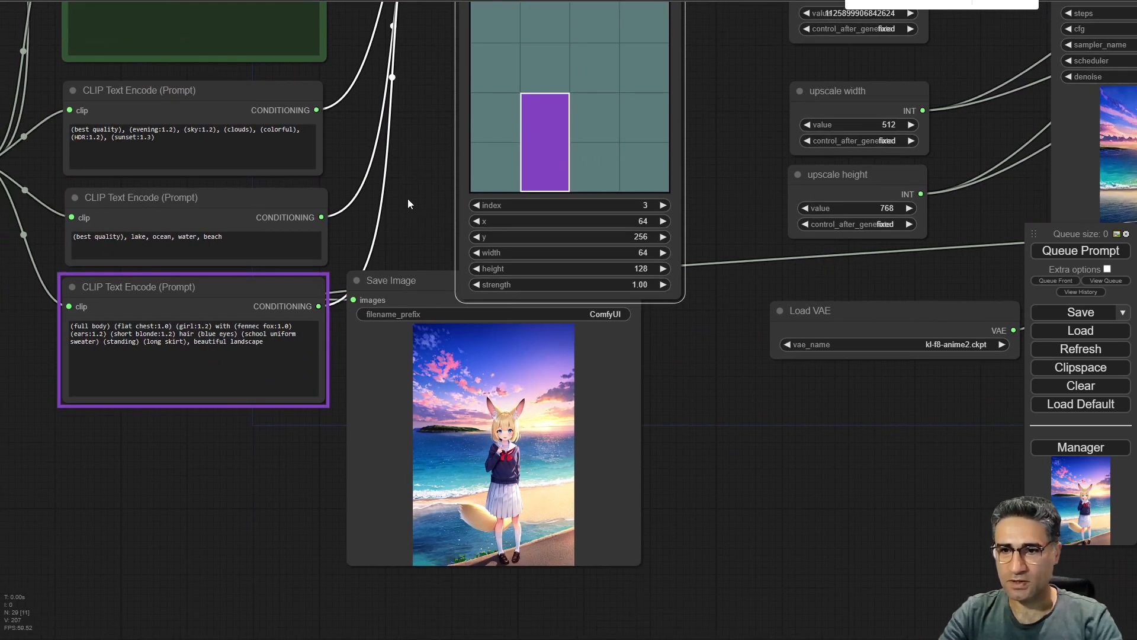
click(476, 221)
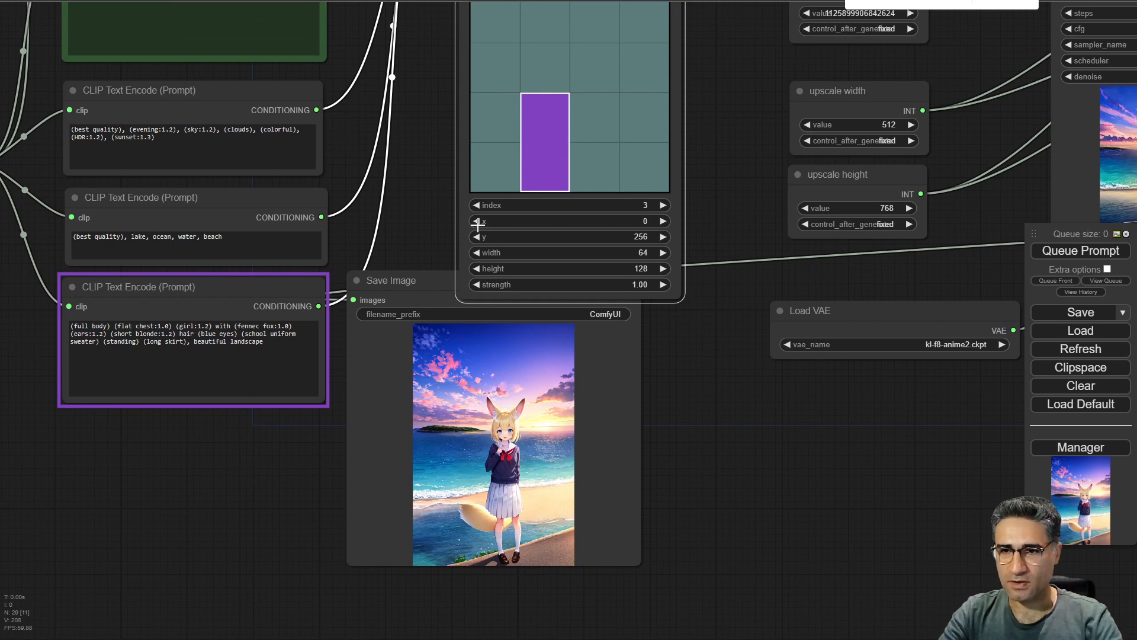
Queue the prompt to generate an image with the new area layout.
click(1080, 251)
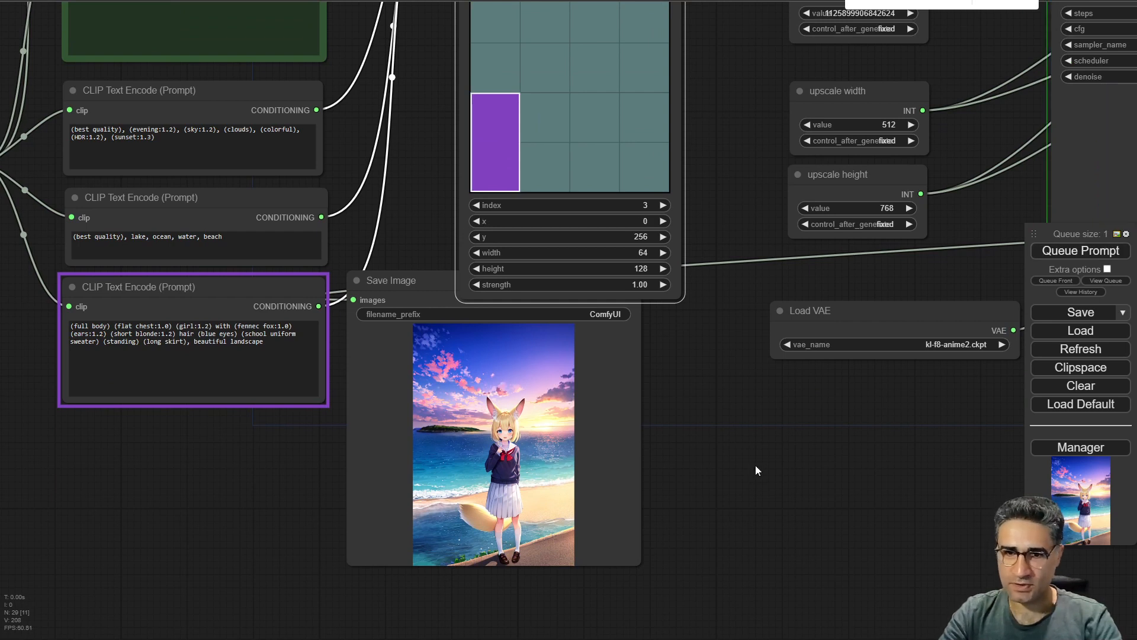
drag(852, 448, 178, 442)
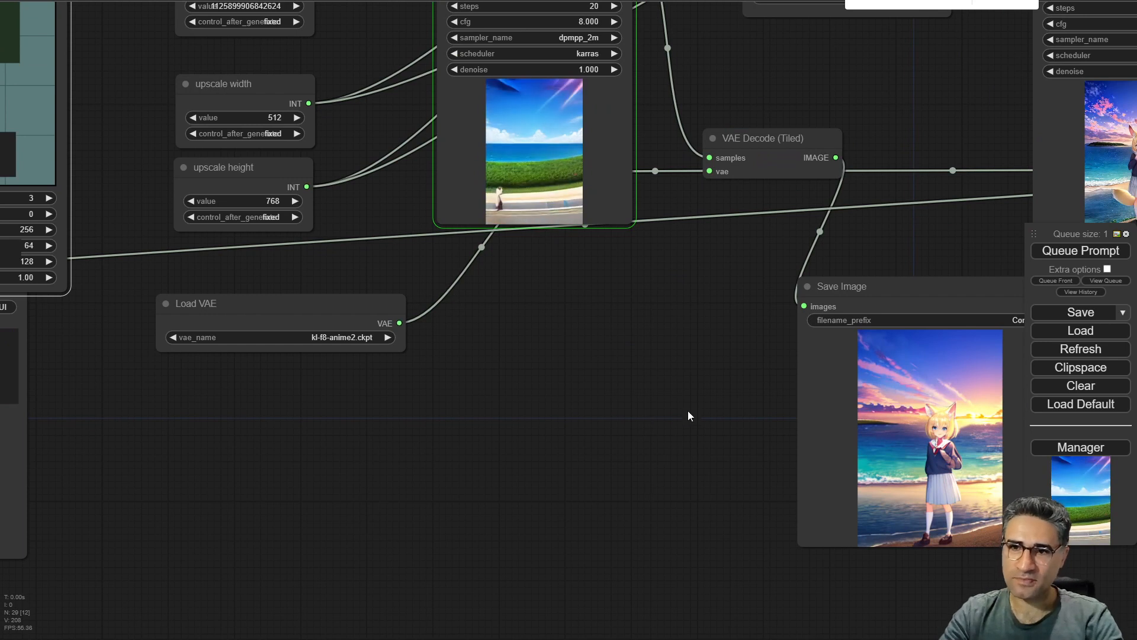
drag(691, 485, 177, 352)
scroll(473, 425, up, 7)
scroll(472, 425, up, 3)
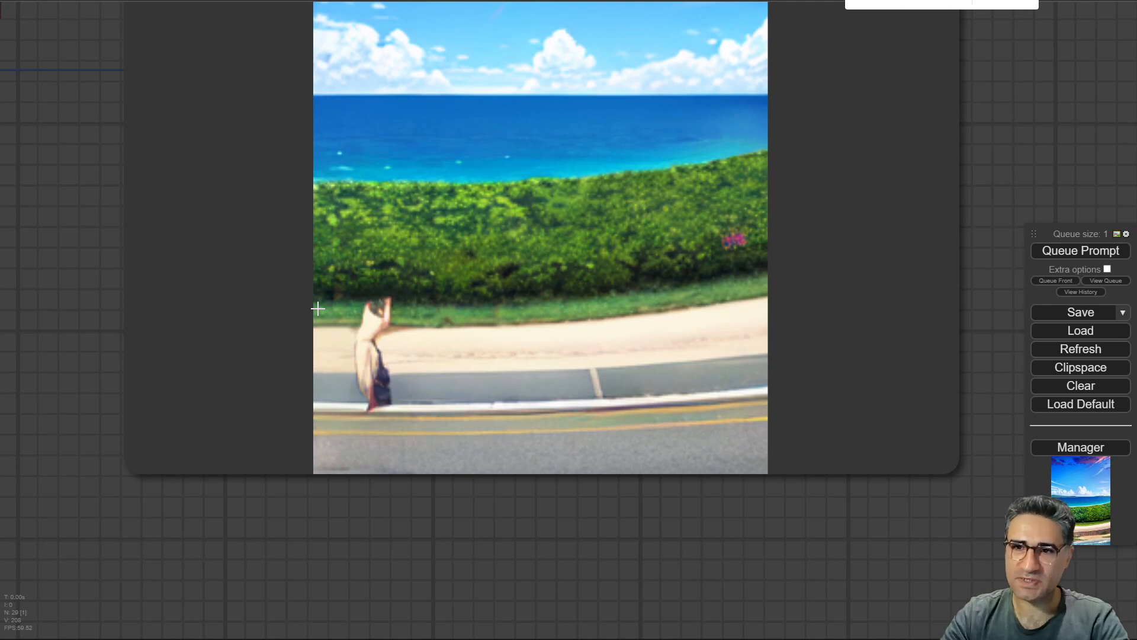
Inspect the first-pass and upscaled images produced across the workflow.
scroll(318, 309, down, 5)
drag(862, 129, 889, 280)
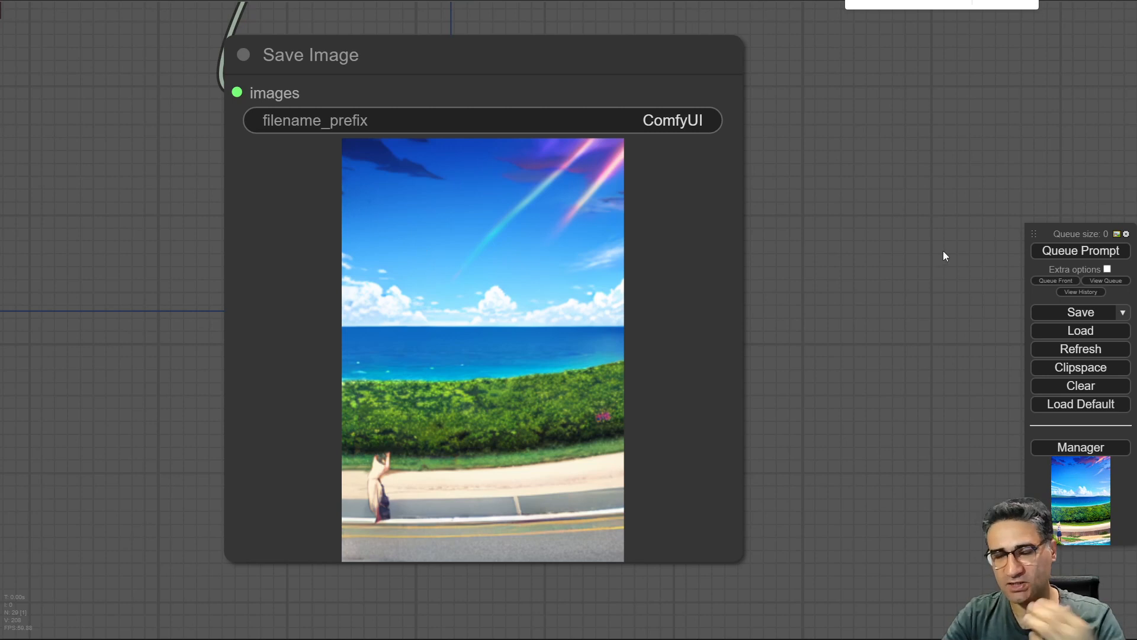
drag(943, 251, 584, 350)
scroll(668, 272, down, 3)
scroll(543, 251, up, 10)
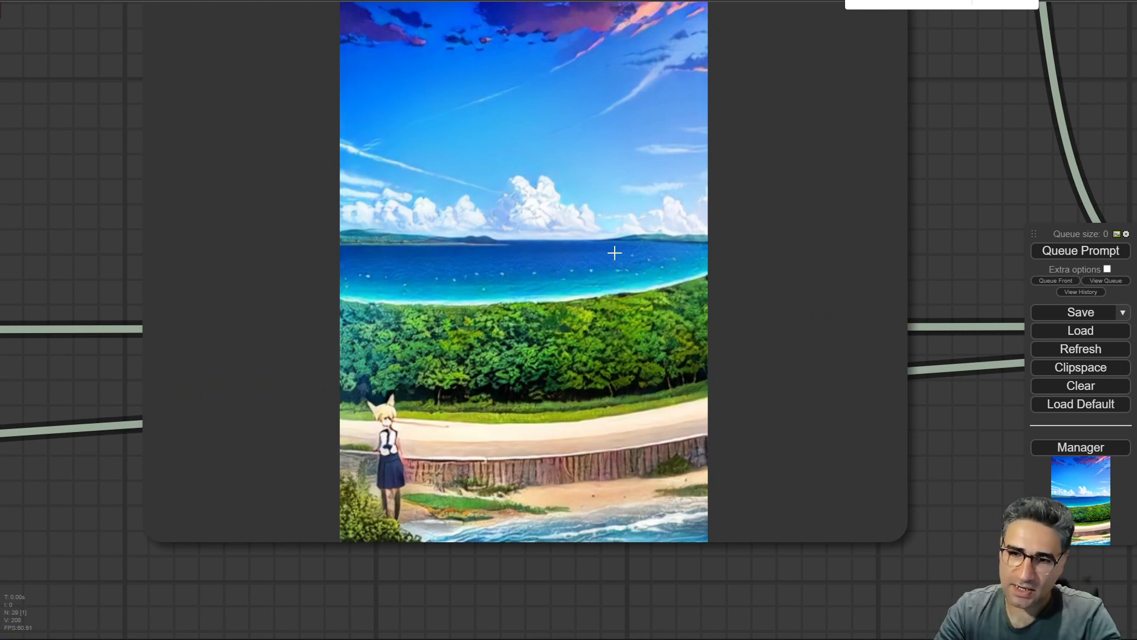
scroll(614, 251, down, 10)
scroll(399, 292, down, 4)
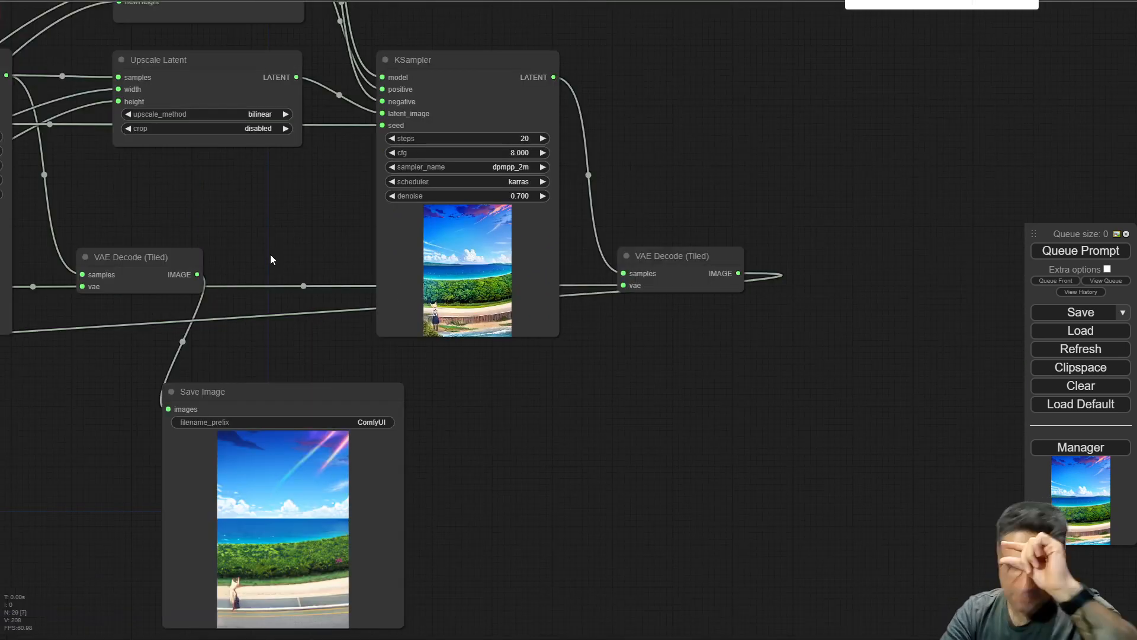
drag(270, 260, 987, 386)
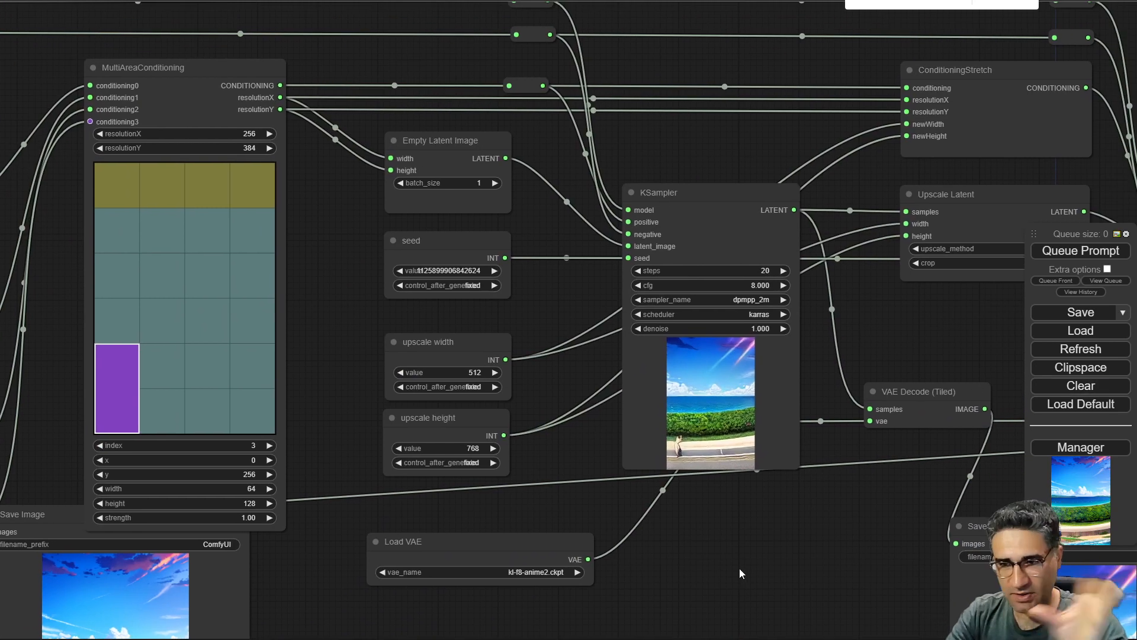
drag(740, 555, 480, 429)
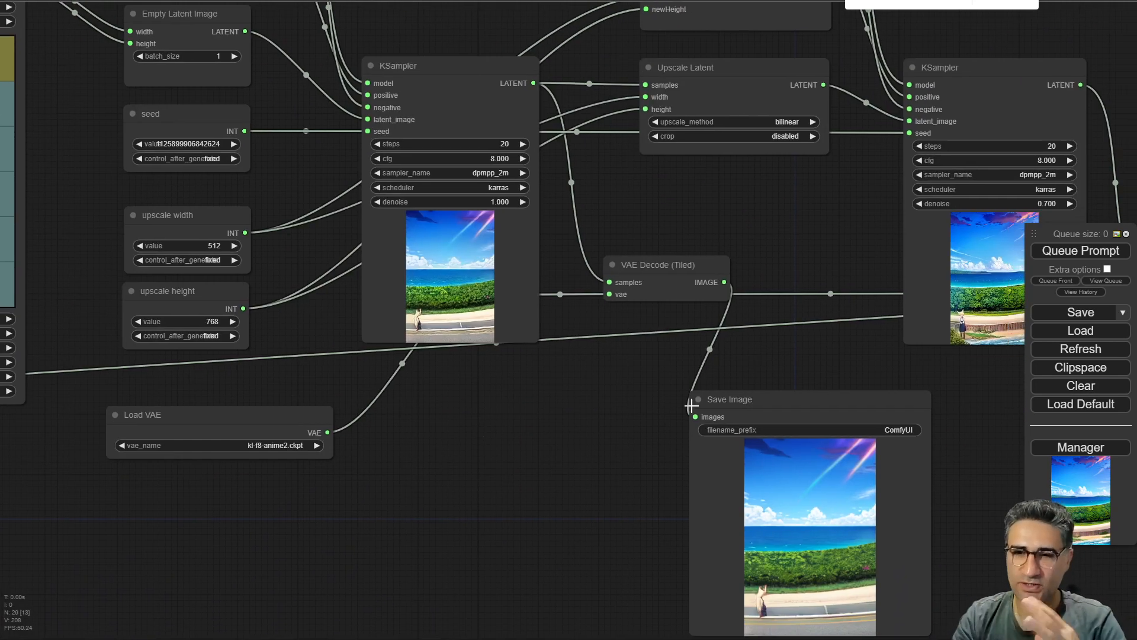
drag(556, 558, 846, 464)
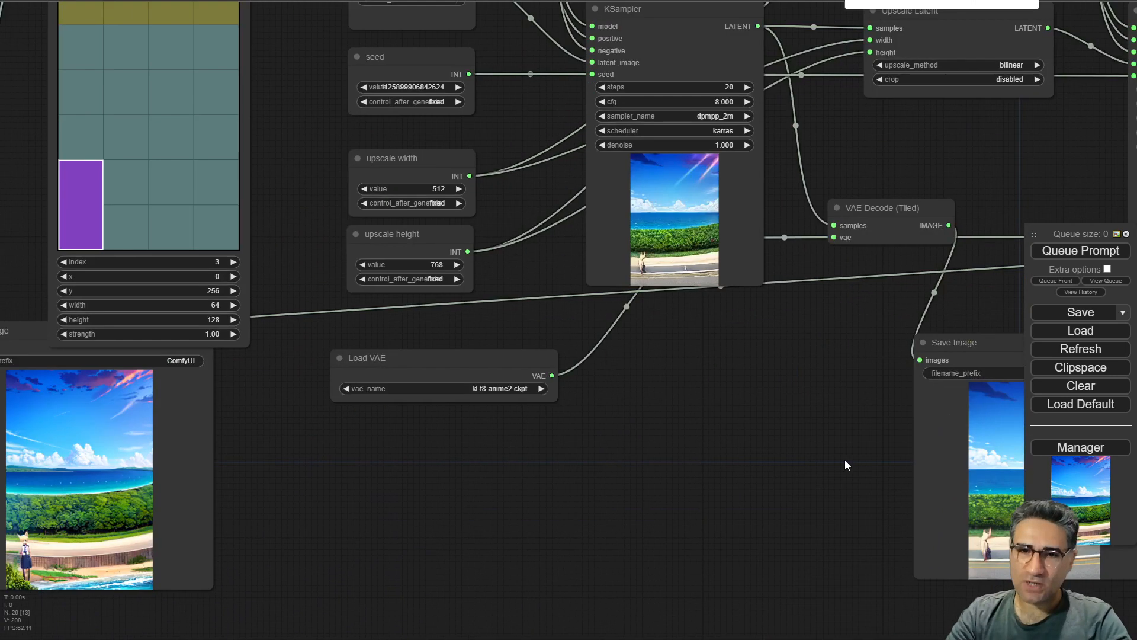
scroll(345, 196, down, 5)
drag(345, 196, 541, 346)
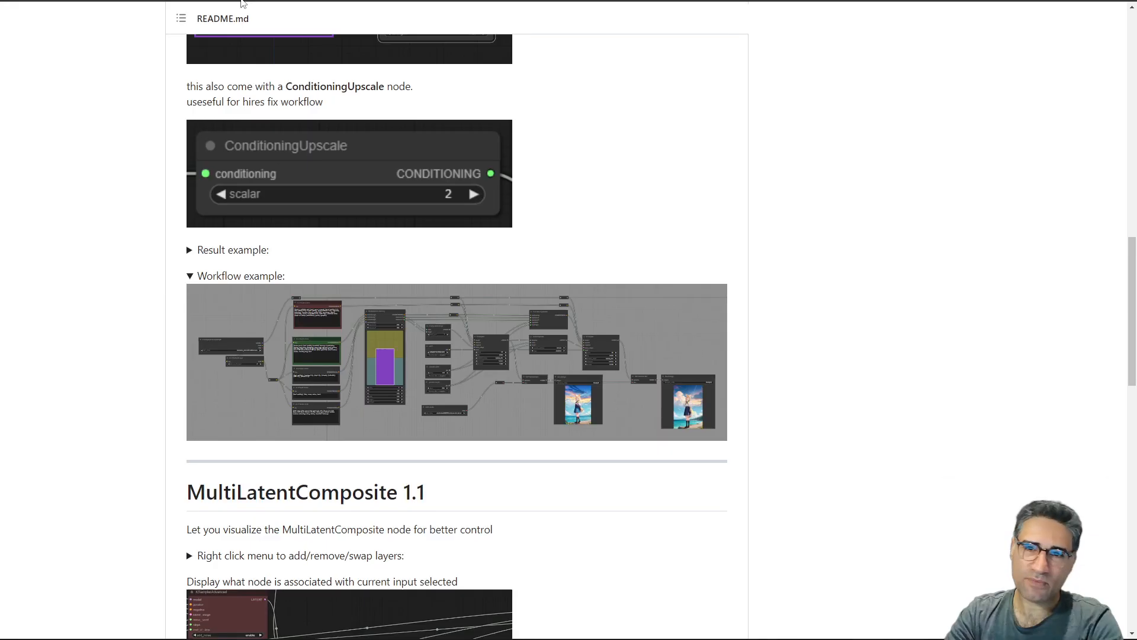
Scroll the README to the MultiLatentComposite 1.1 section and its workflow example.
scroll(612, 447, down, 9)
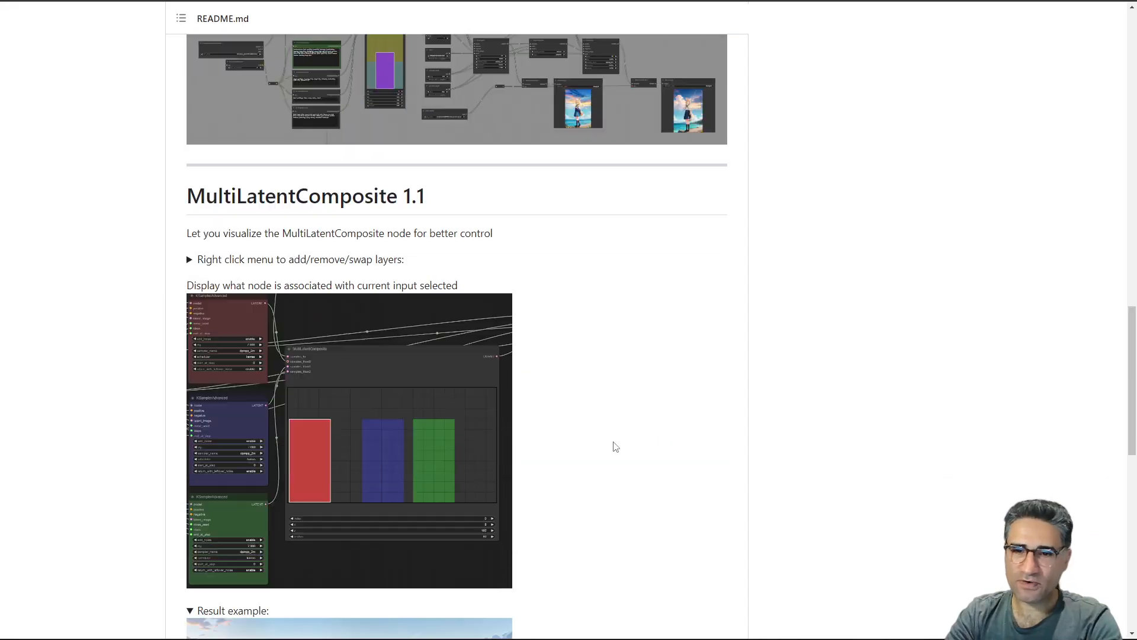
scroll(506, 287, up, 5)
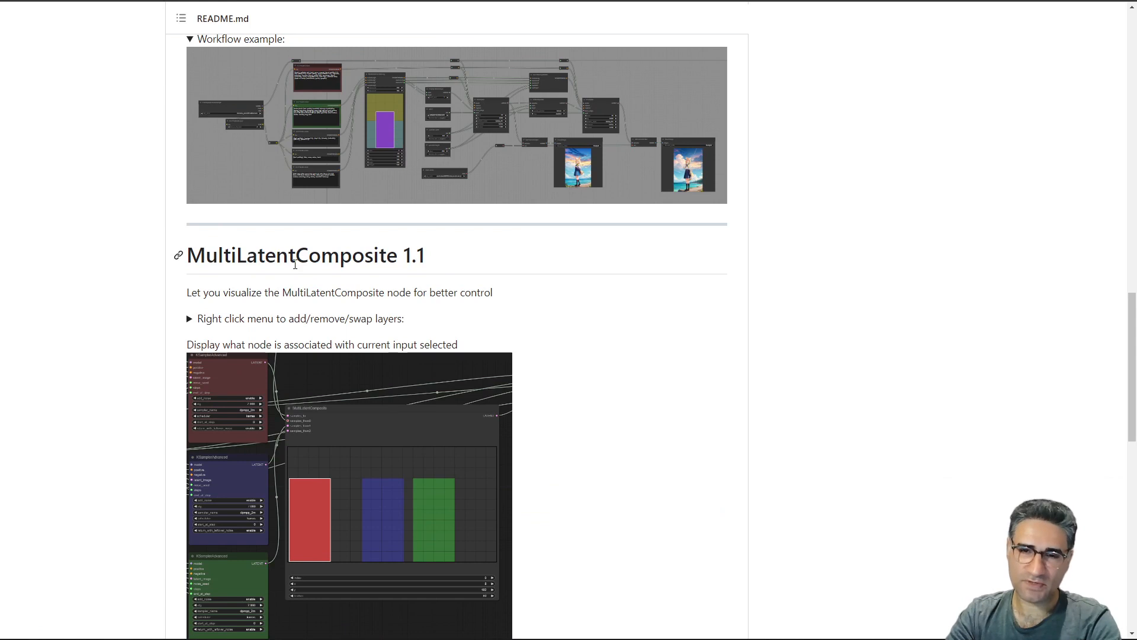
scroll(449, 229, up, 10)
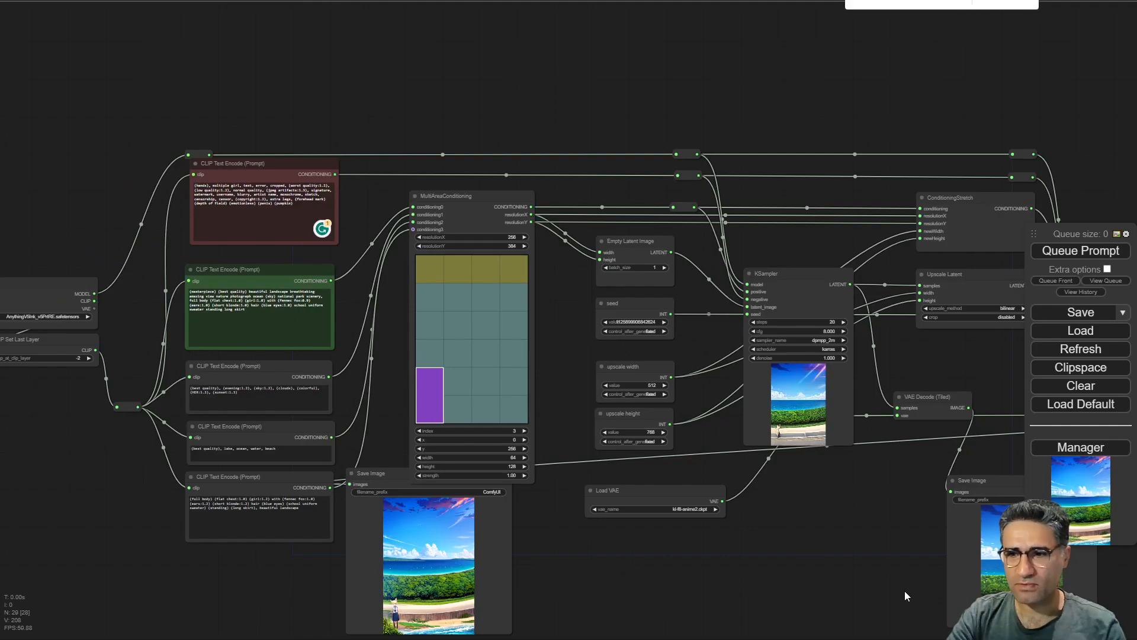
Load the GLIGEN textbox example workflow into the canvas.
drag(313, 572, 422, 293)
scroll(489, 277, up, 3)
scroll(489, 278, up, 3)
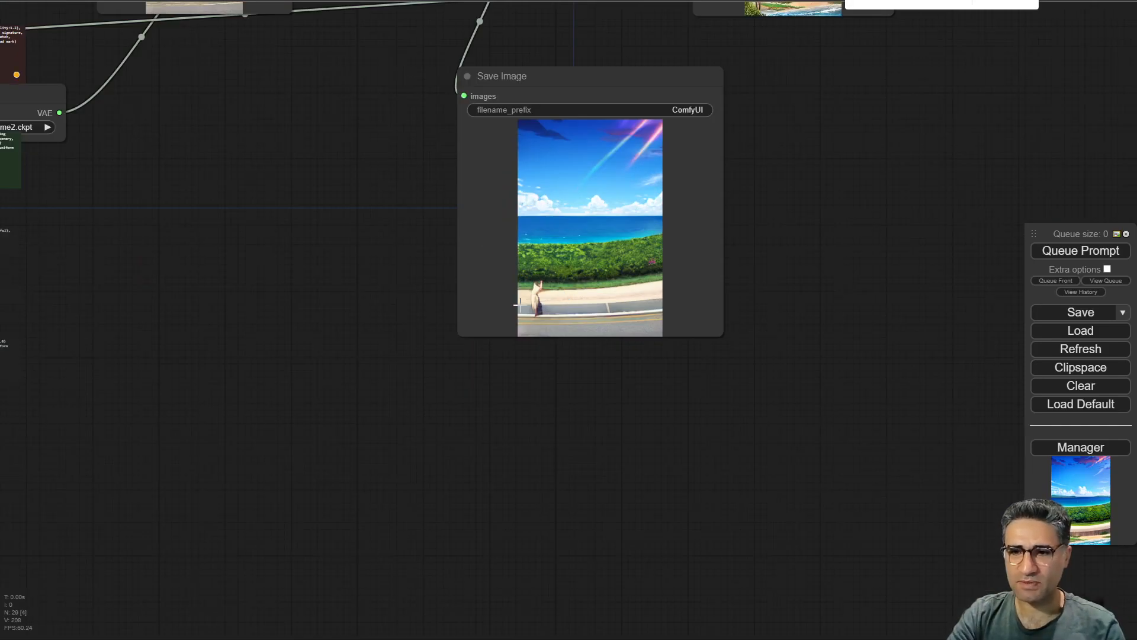
drag(198, 234, 835, 510)
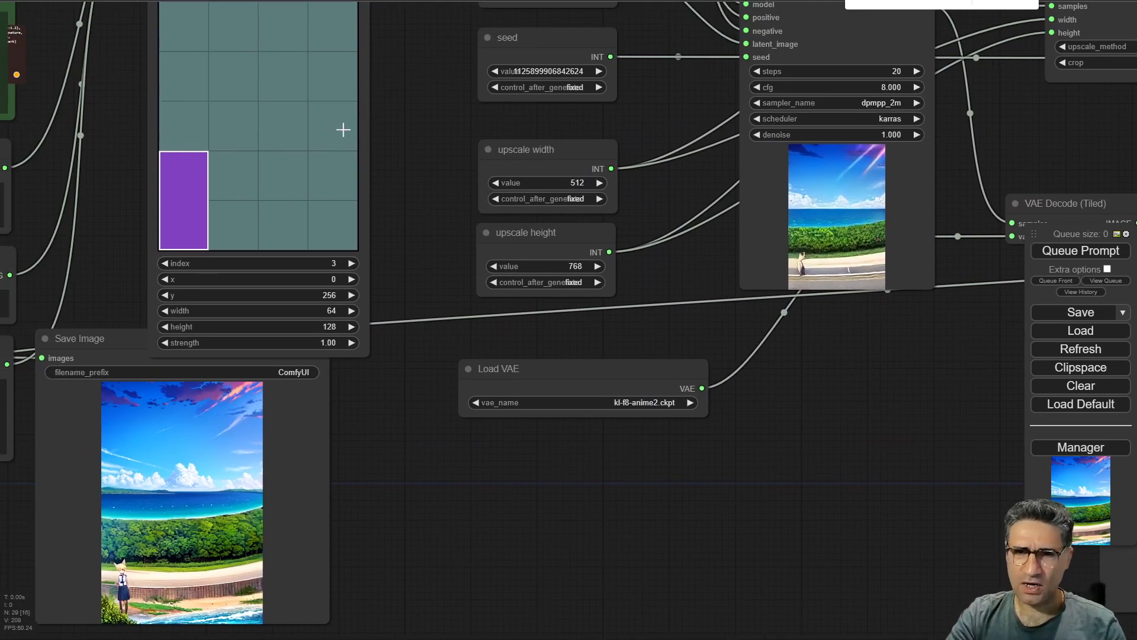
drag(416, 149, 375, 196)
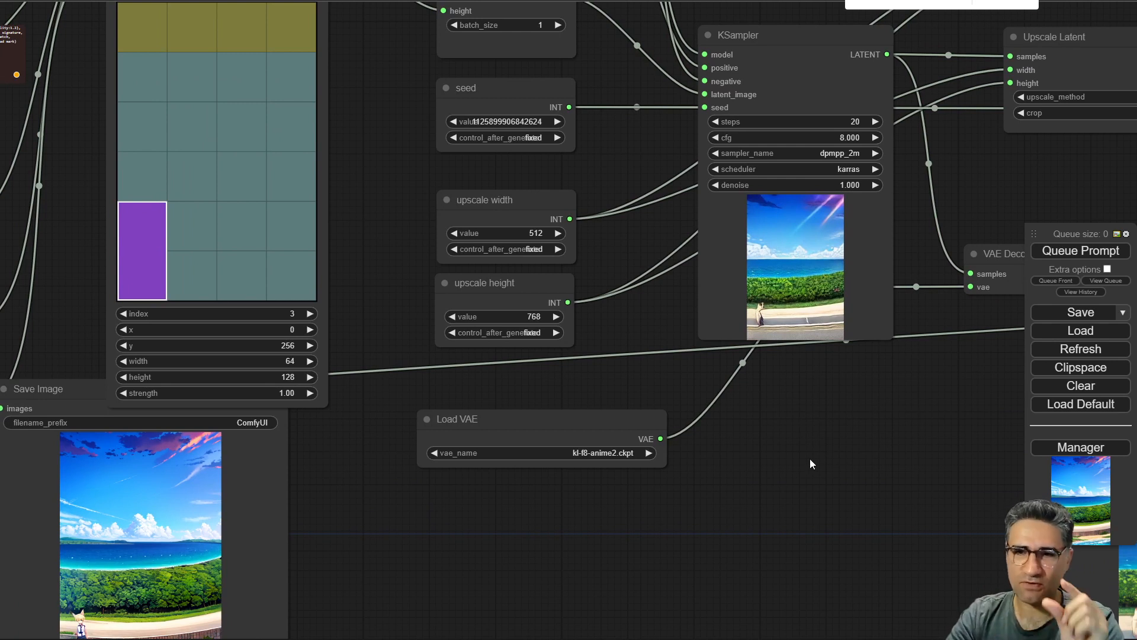
drag(409, 153, 546, 316)
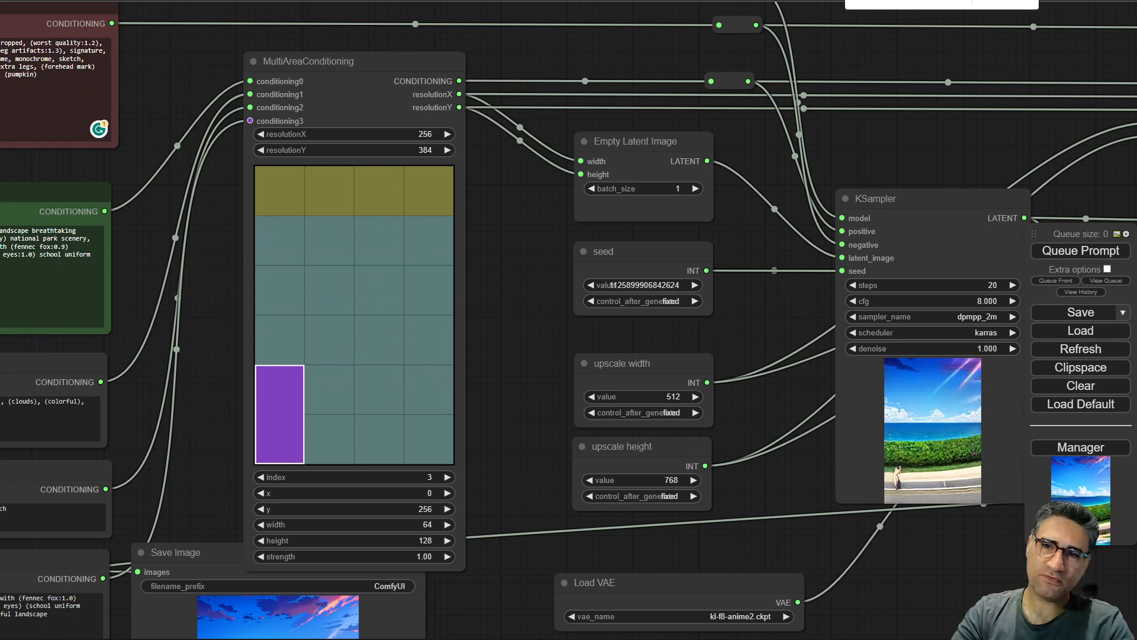
click(888, 2)
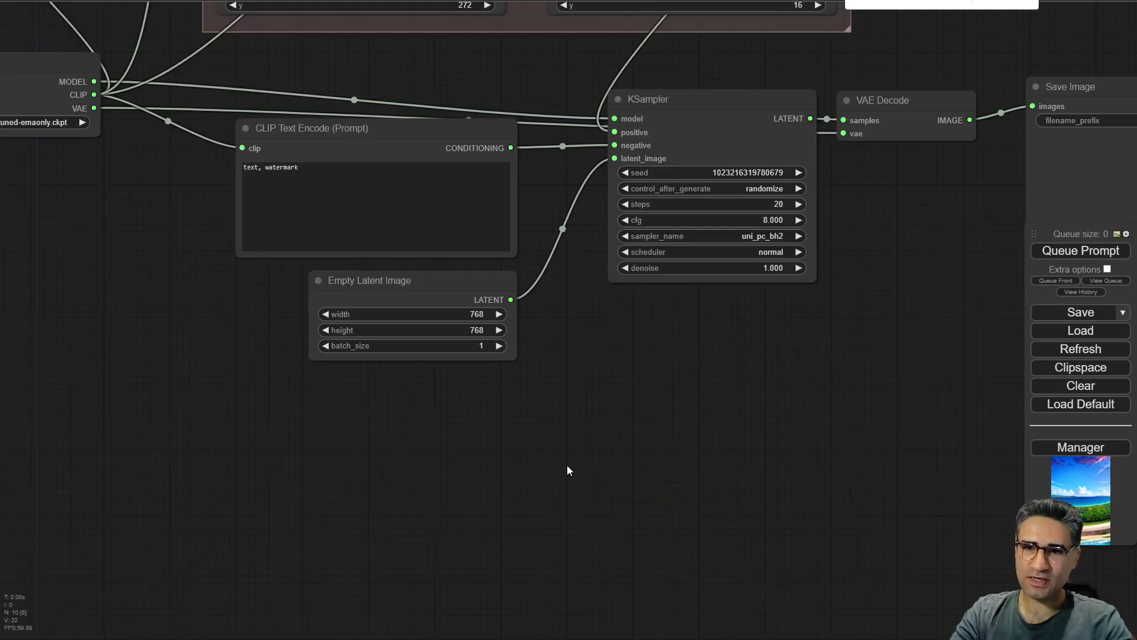
drag(668, 432, 784, 639)
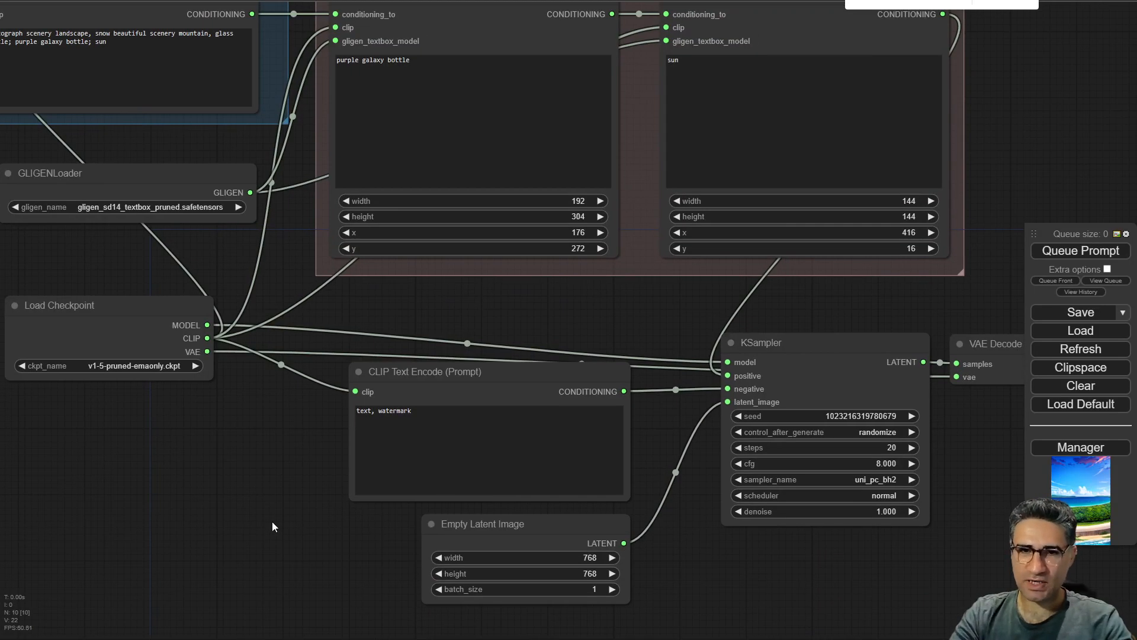
Examine the GLIGEN loader's model selection.
scroll(287, 524, down, 4)
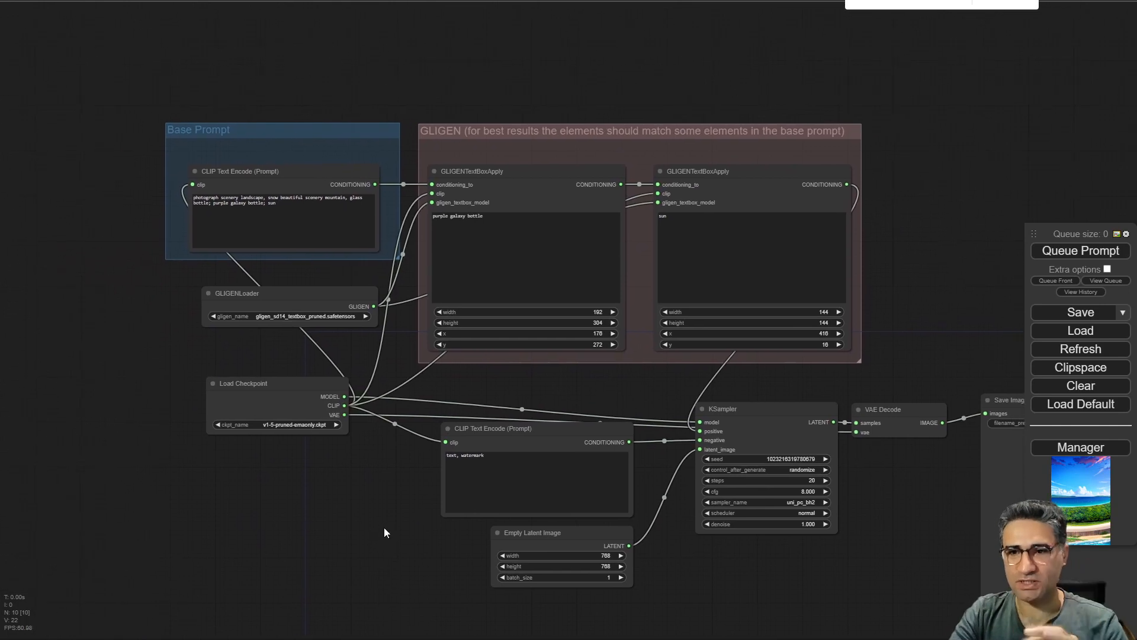
scroll(307, 422, up, 5)
scroll(236, 270, up, 5)
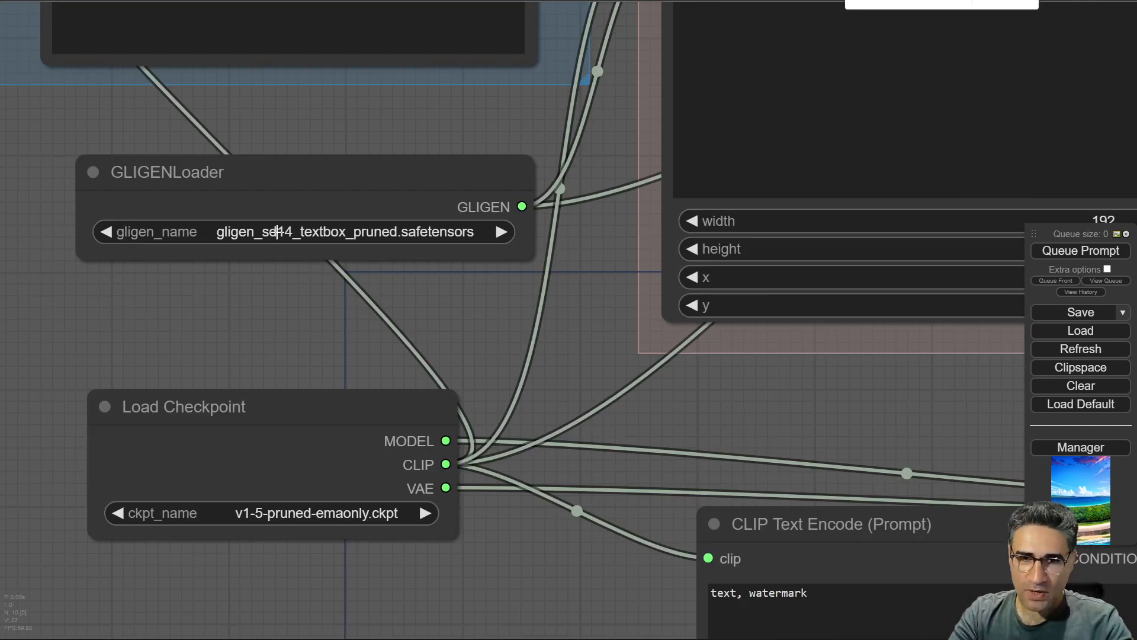
scroll(237, 269, up, 5)
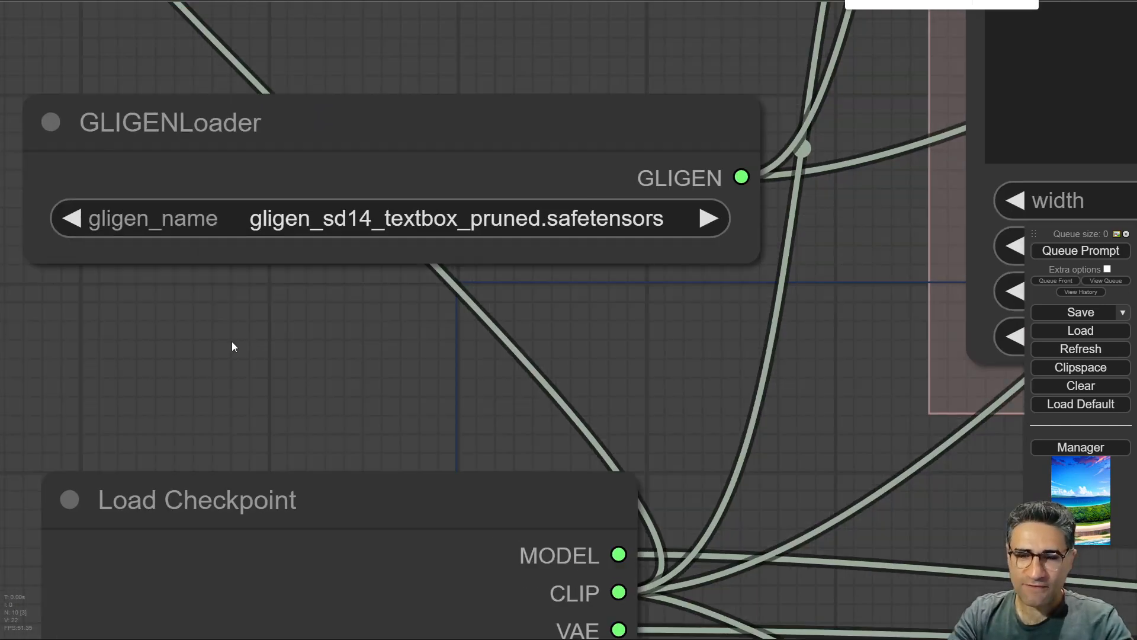
click(380, 228)
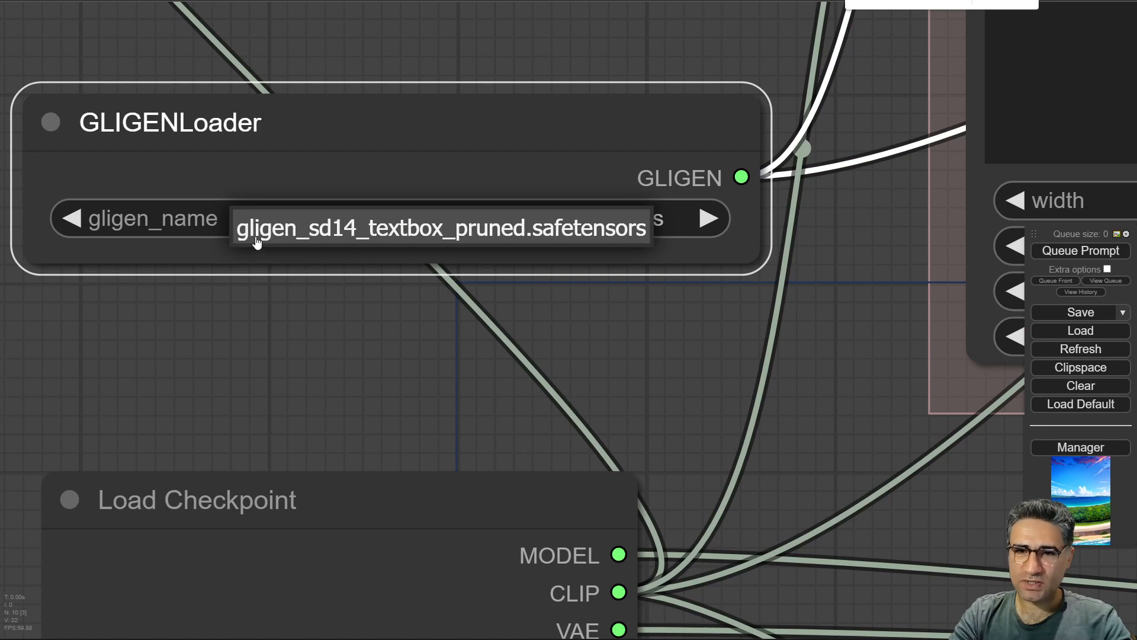
click(314, 236)
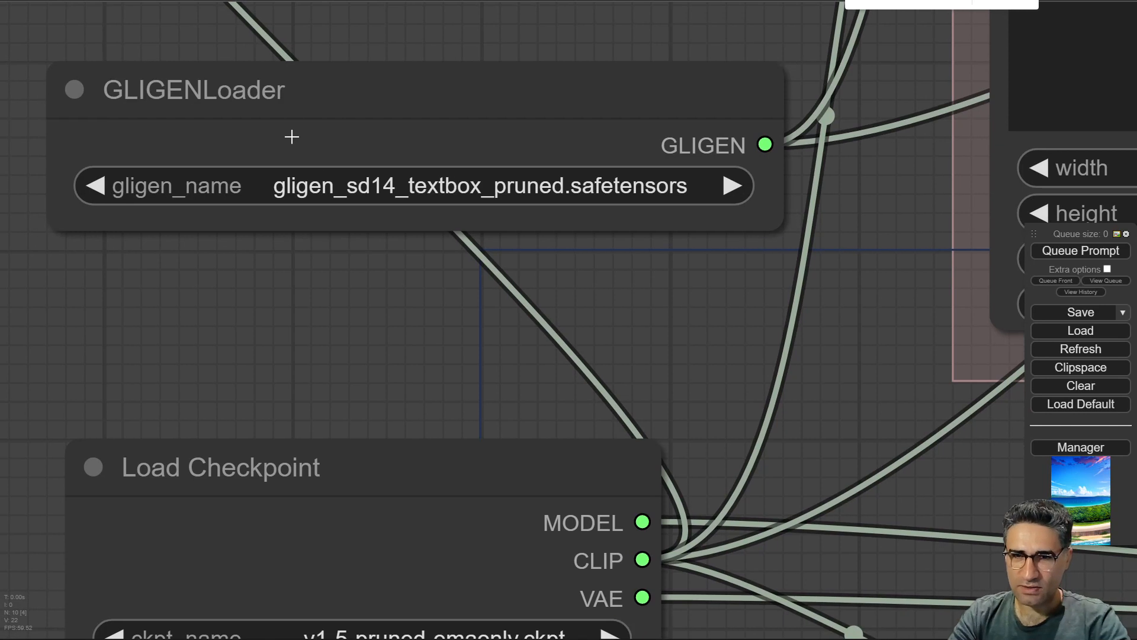
Set the Load Checkpoint model to revAnimated_v122.safetensors.
drag(443, 323, 510, 409)
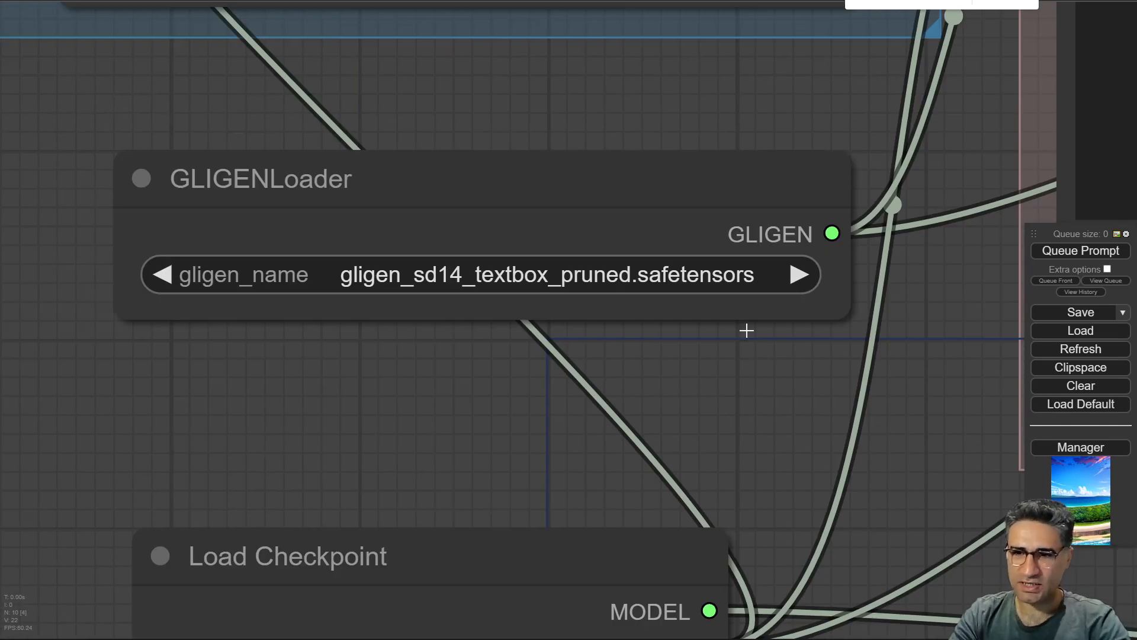
drag(397, 417, 302, 1)
click(388, 296)
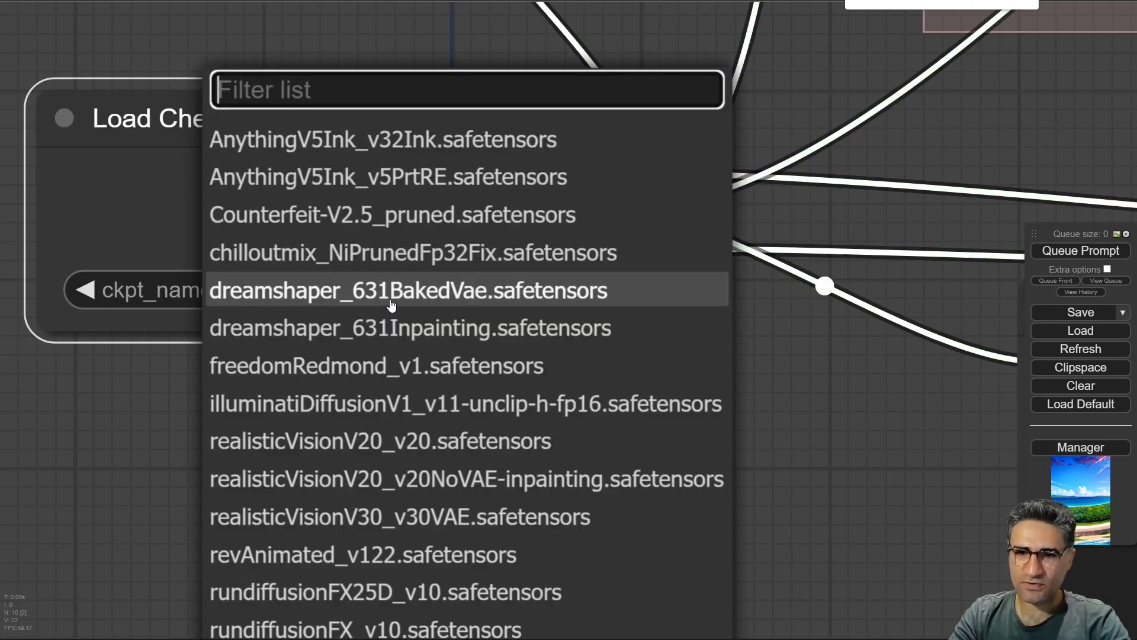
click(310, 174)
click(414, 289)
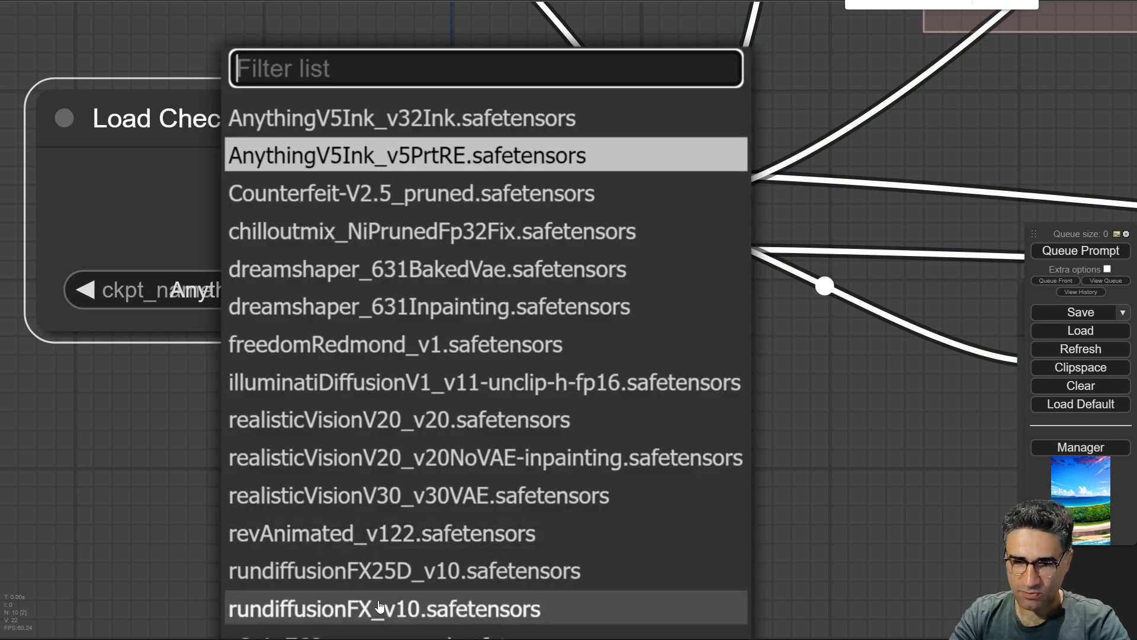
click(256, 539)
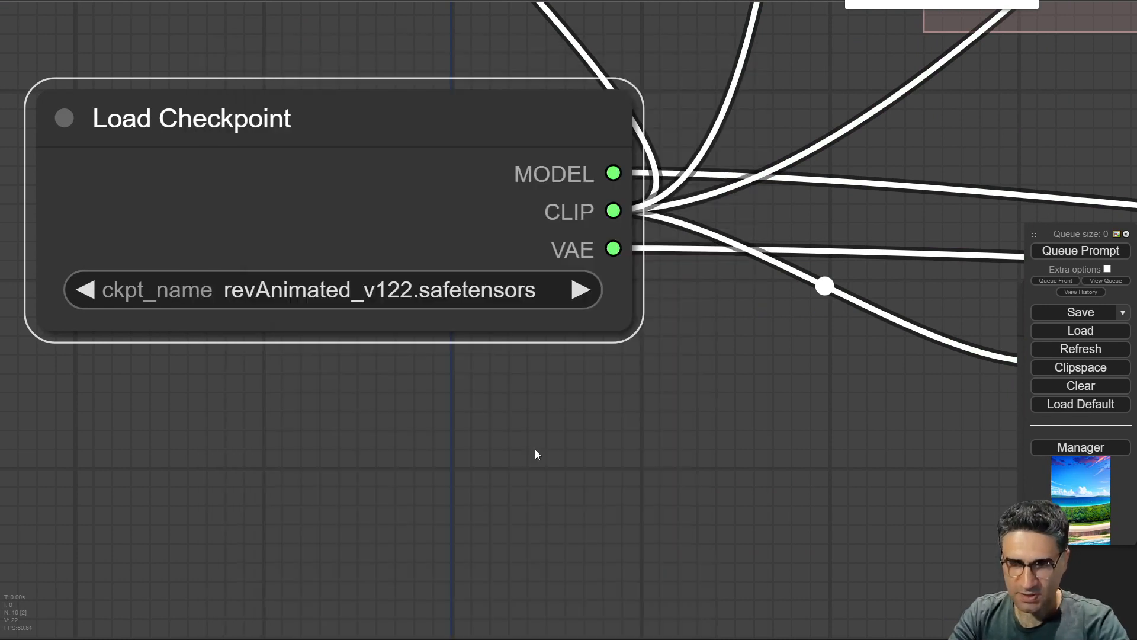
Review the sampler and empty latent settings of the GLIGEN workflow.
drag(536, 451, 3, 260)
scroll(398, 462, down, 5)
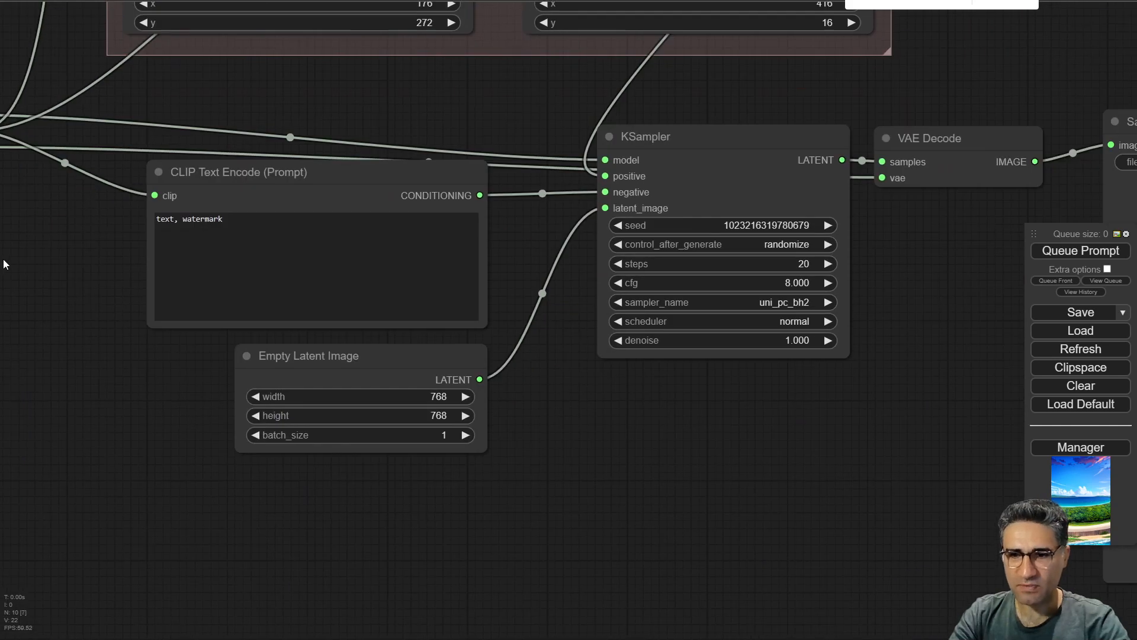
drag(767, 458, 1002, 515)
scroll(424, 419, down, 5)
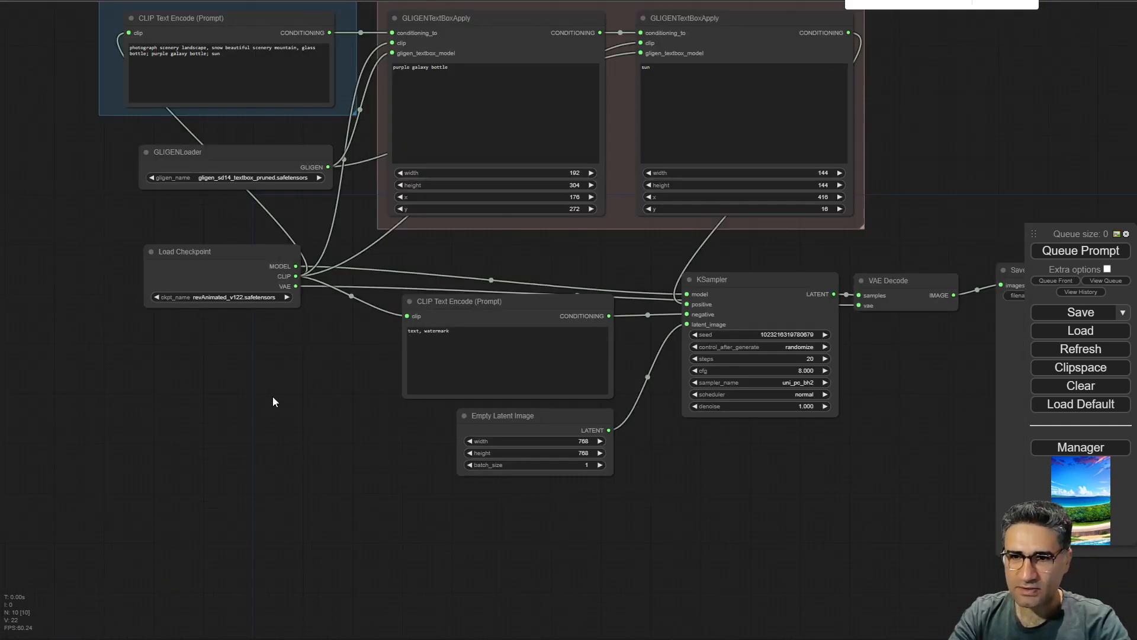
drag(272, 396, 373, 581)
scroll(287, 190, up, 9)
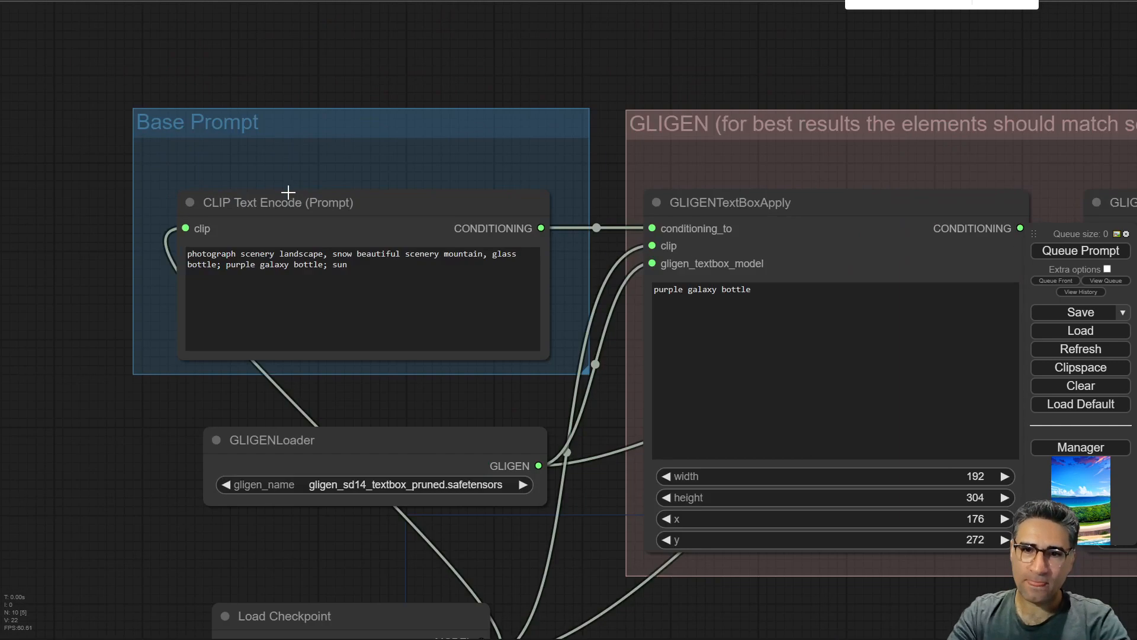
Read the base prompt text in the CLIP Text Encode node.
mouse_move(182, 98)
mouse_down()
mouse_move(144, 87)
mouse_move(174, 106)
mouse_up()
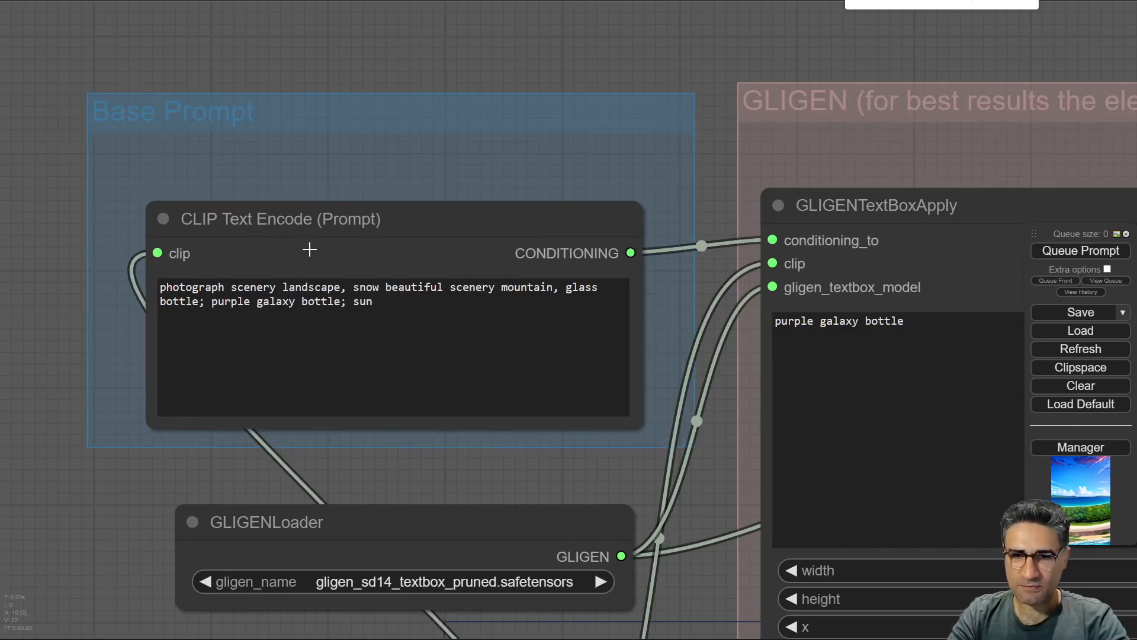
drag(268, 215, 271, 203)
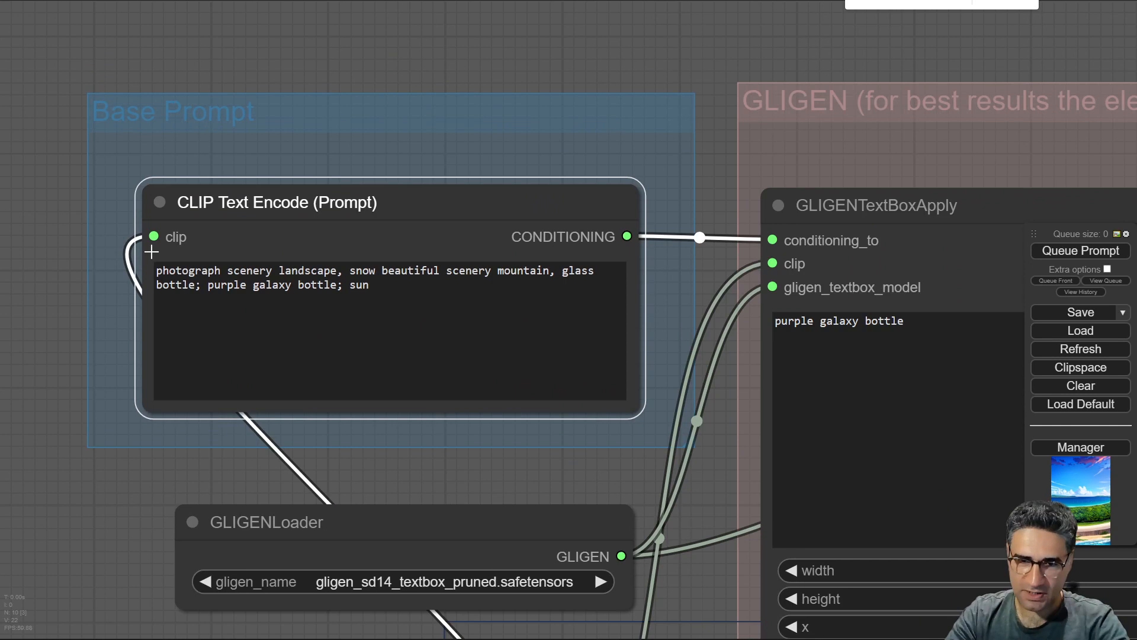
scroll(111, 254, up, 4)
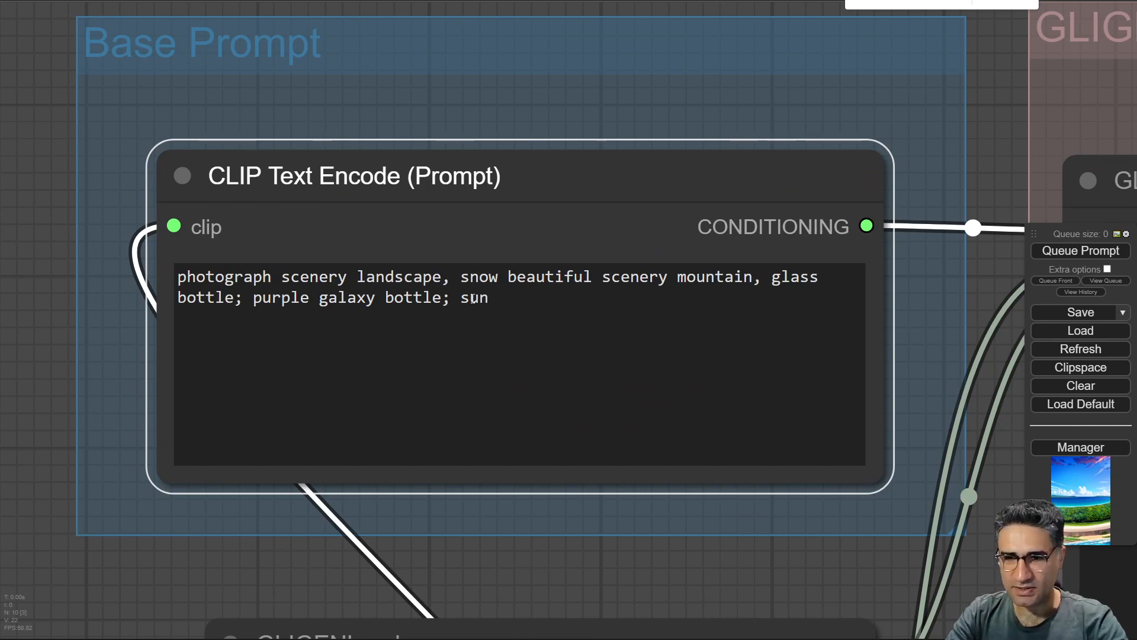
scroll(687, 504, down, 6)
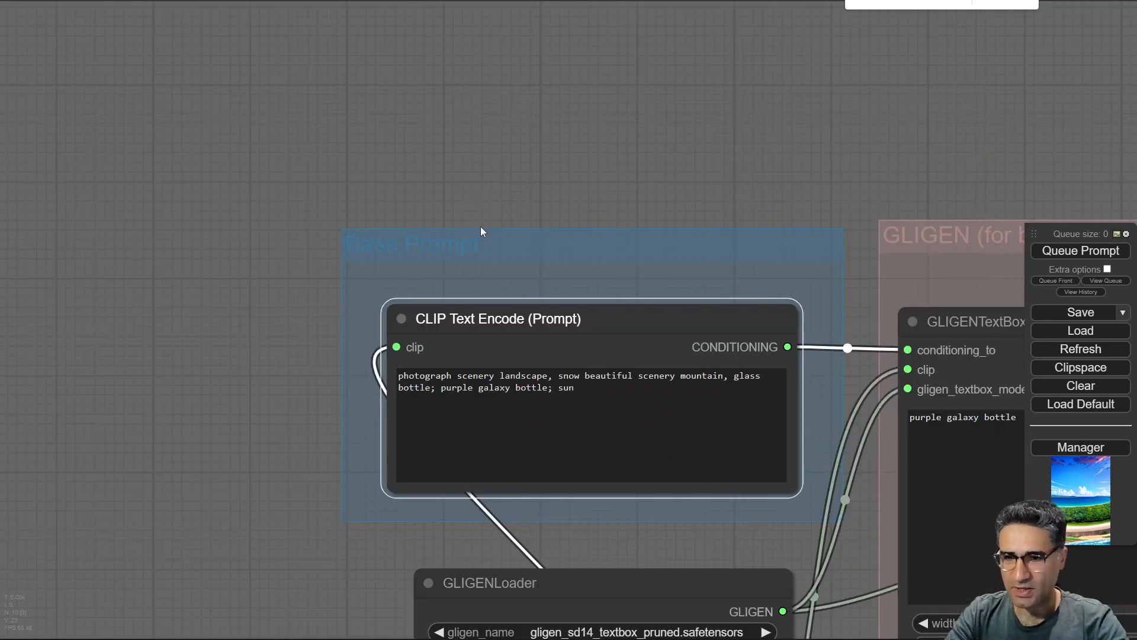
drag(565, 125, 447, 34)
scroll(385, 213, up, 2)
scroll(415, 212, up, 3)
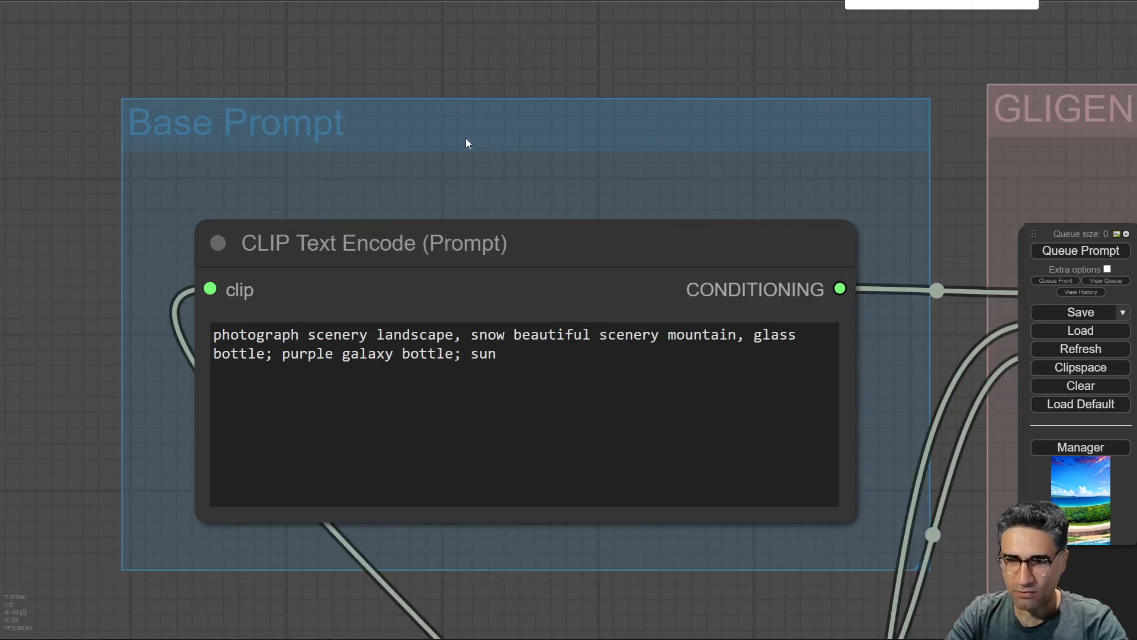
drag(709, 184, 208, 111)
scroll(209, 112, down, 3)
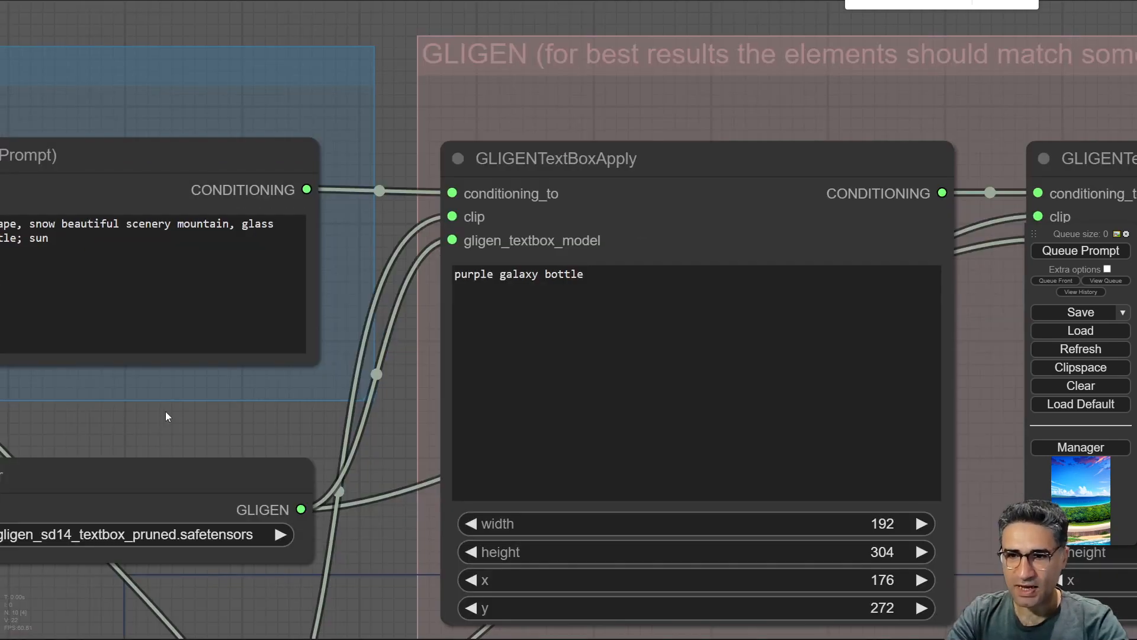
drag(165, 415, 344, 407)
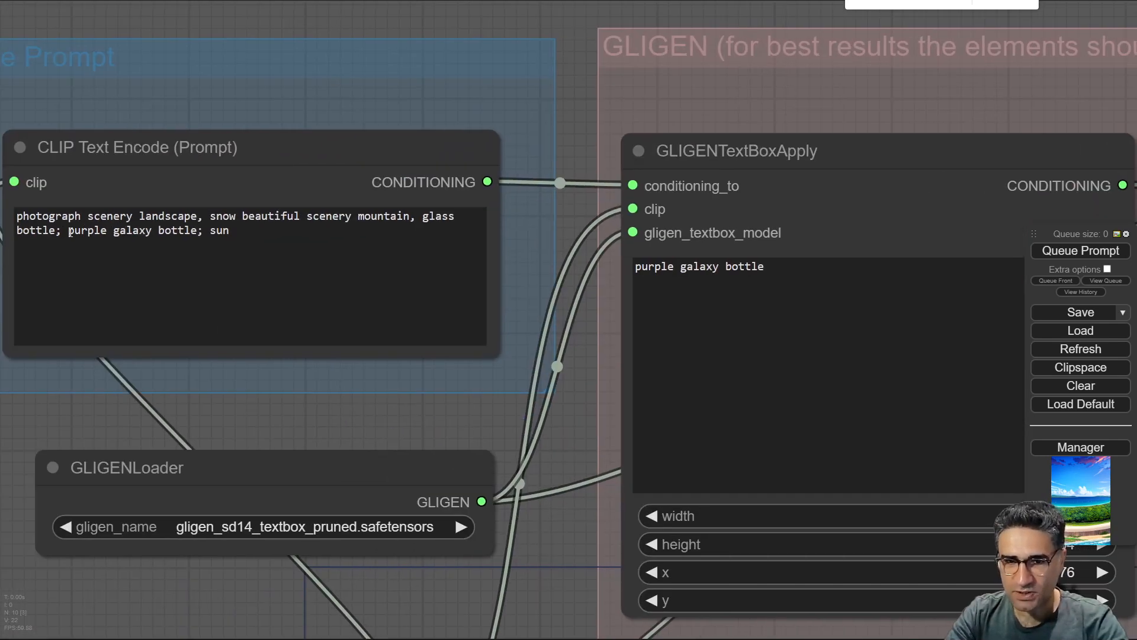
Highlight "purple galaxy bottle" in the base prompt and examine the matching GLIGEN text box node and its area values.
drag(70, 232, 199, 231)
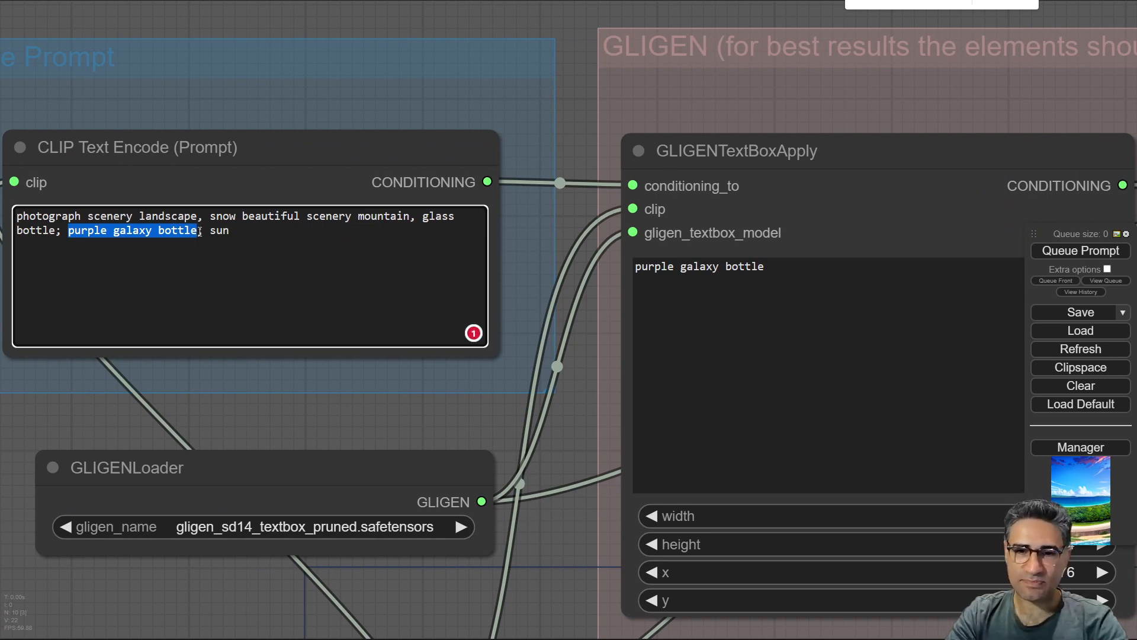
drag(587, 110, 476, 117)
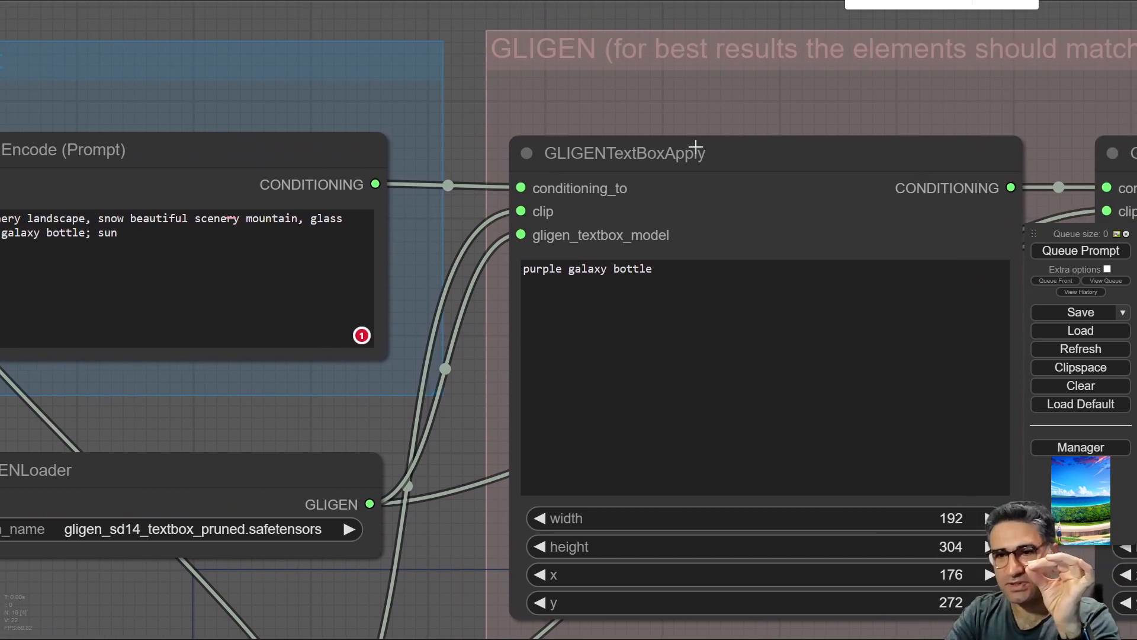
mouse_move(698, 148)
mouse_down()
mouse_move(690, 133)
mouse_move(703, 135)
mouse_up()
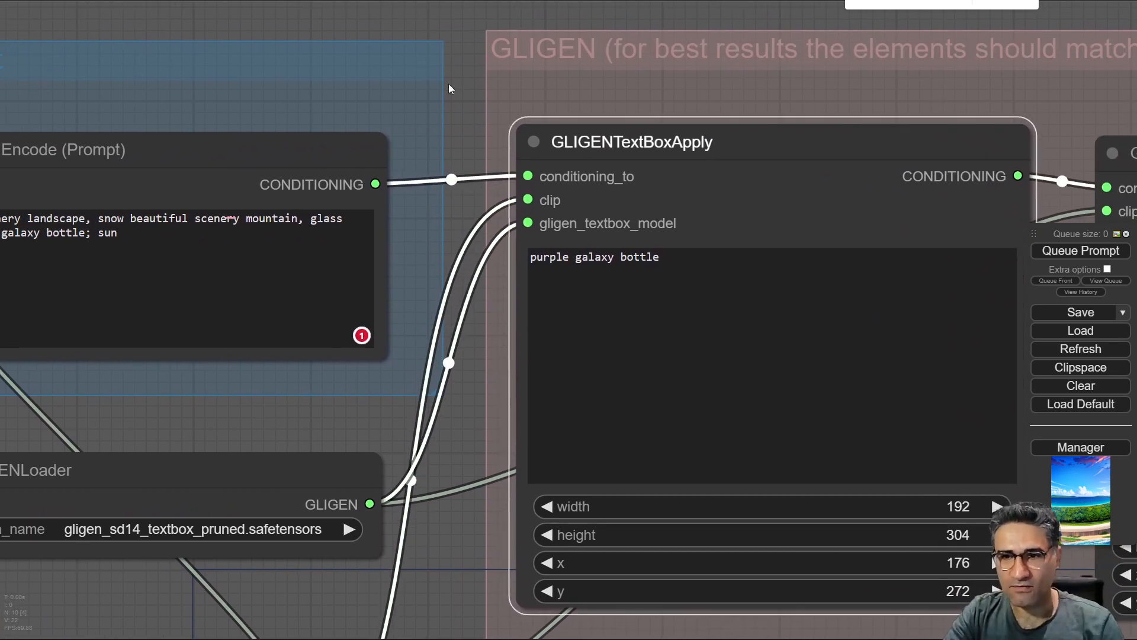
drag(449, 89, 275, 88)
click(436, 146)
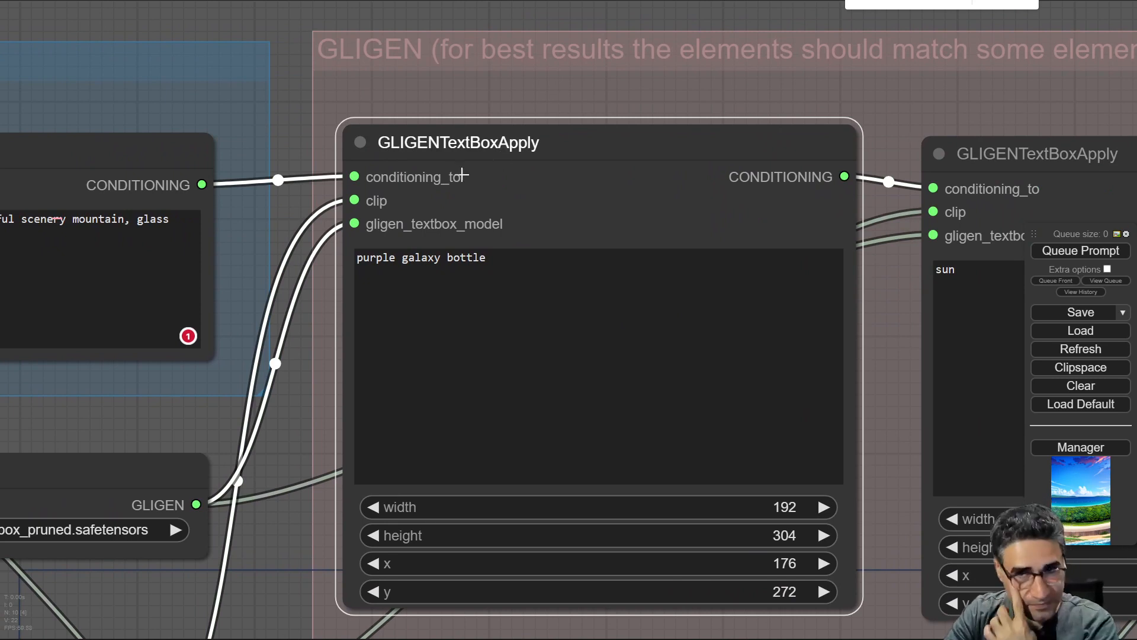
scroll(366, 214, down, 5)
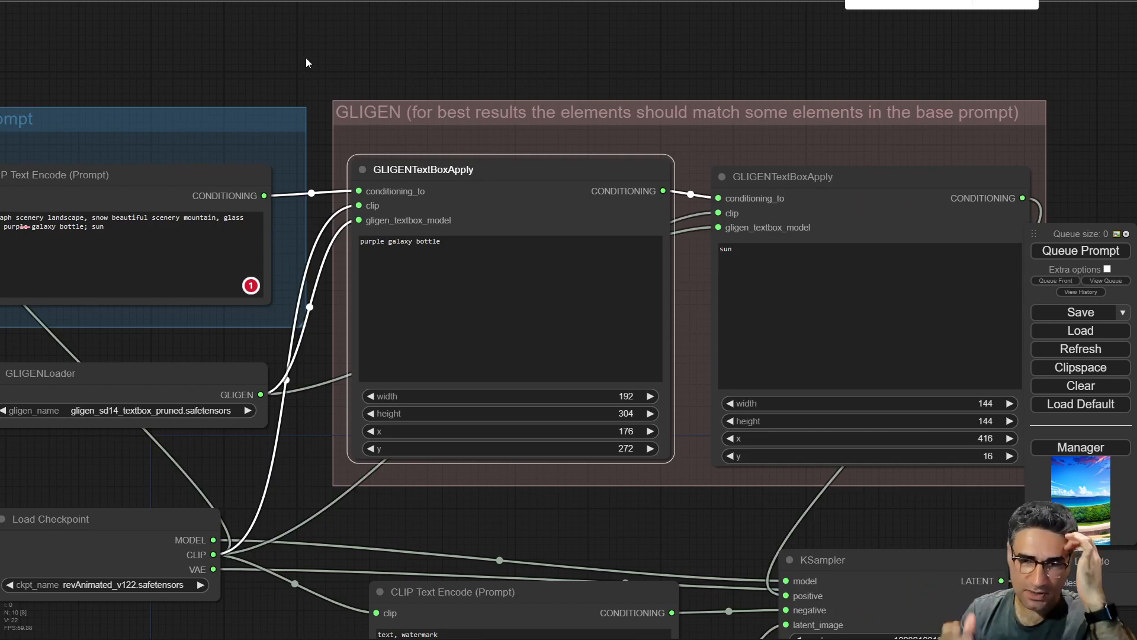
scroll(163, 152, up, 3)
drag(126, 191, 140, 188)
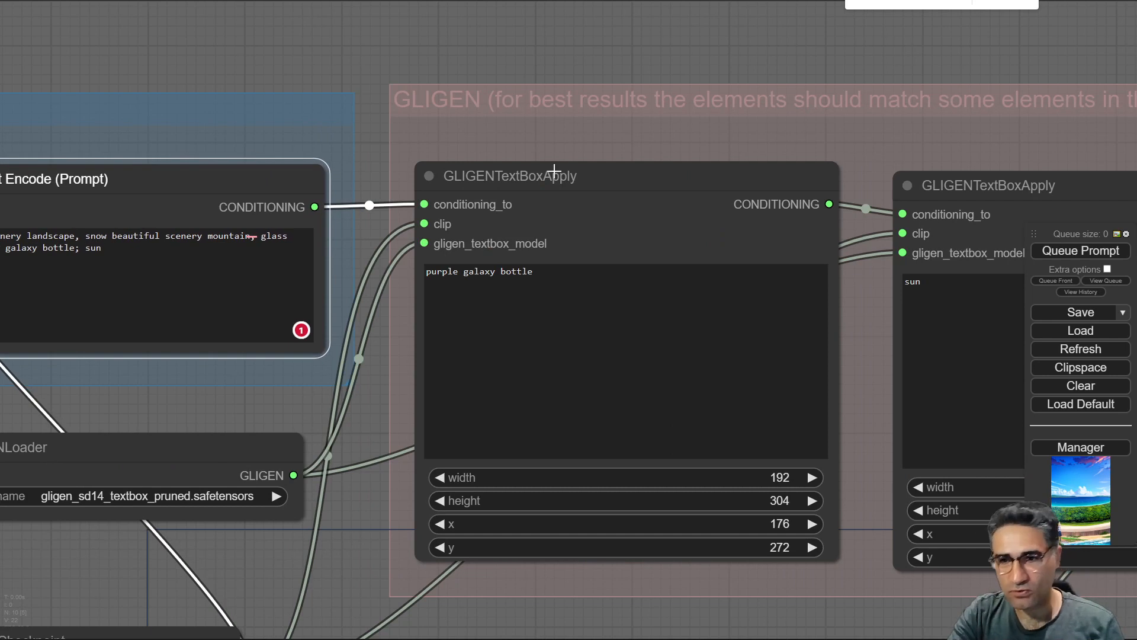
click(574, 184)
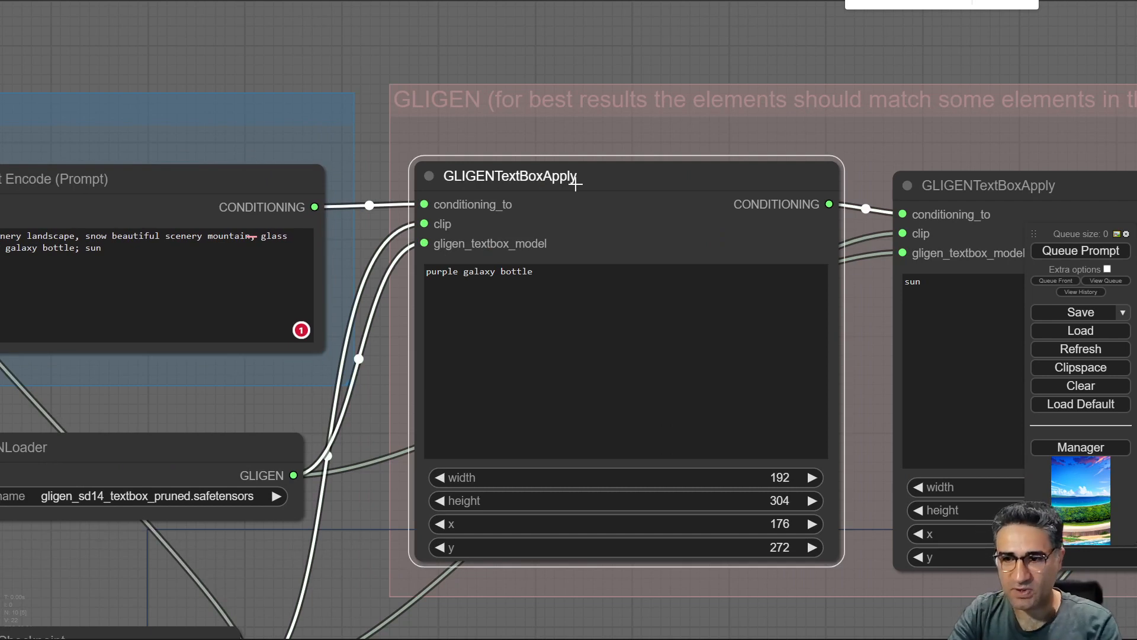
drag(351, 418, 287, 351)
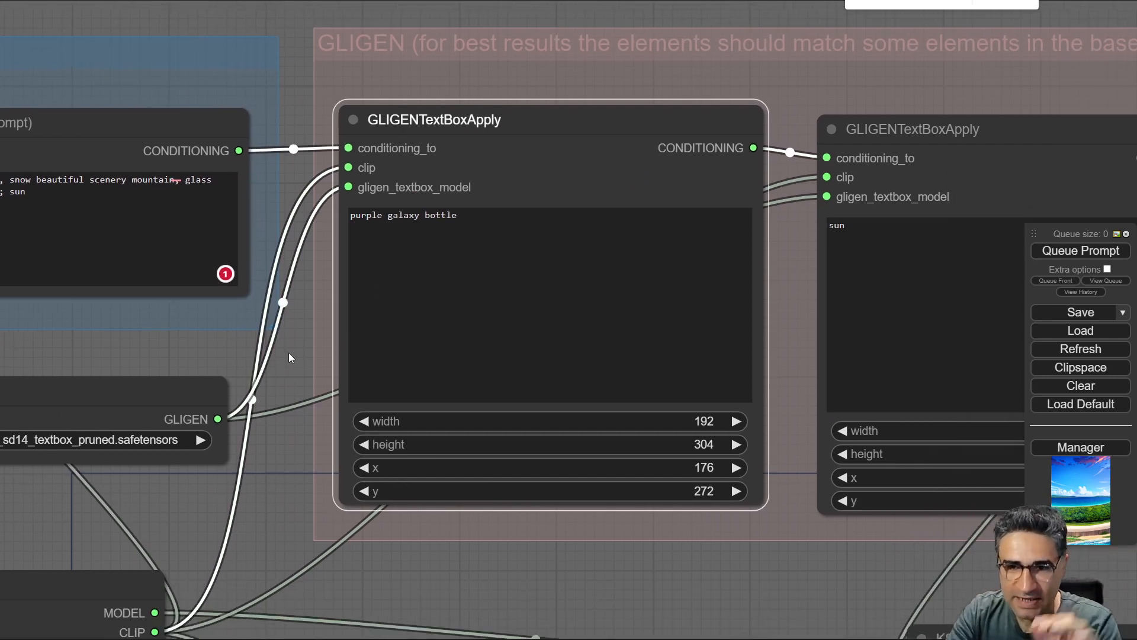
click(505, 208)
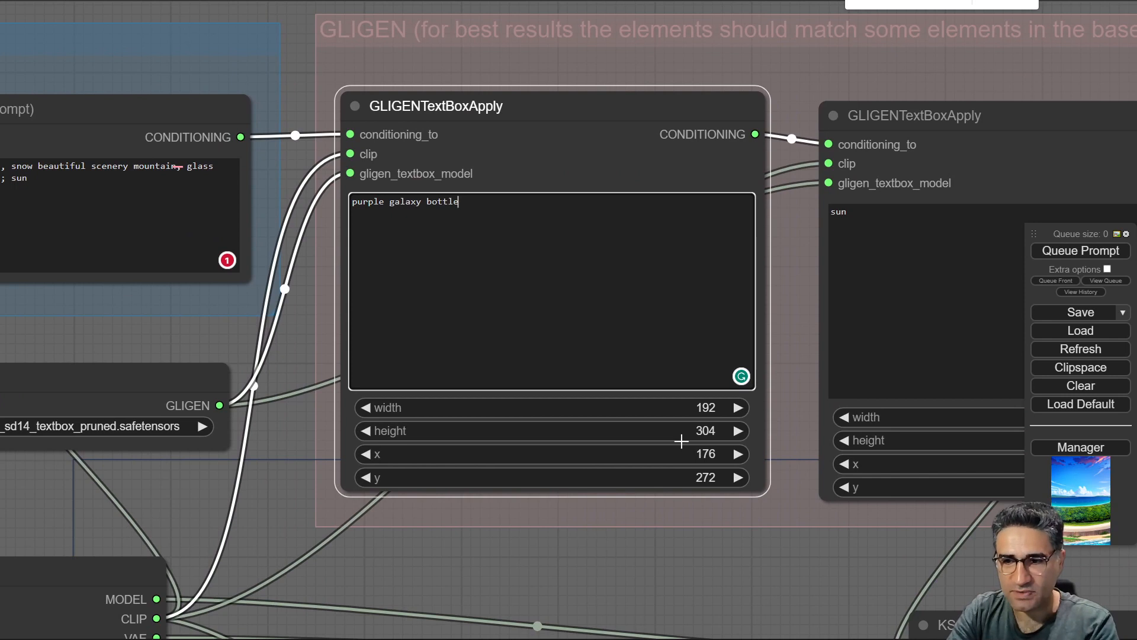
drag(587, 552, 448, 481)
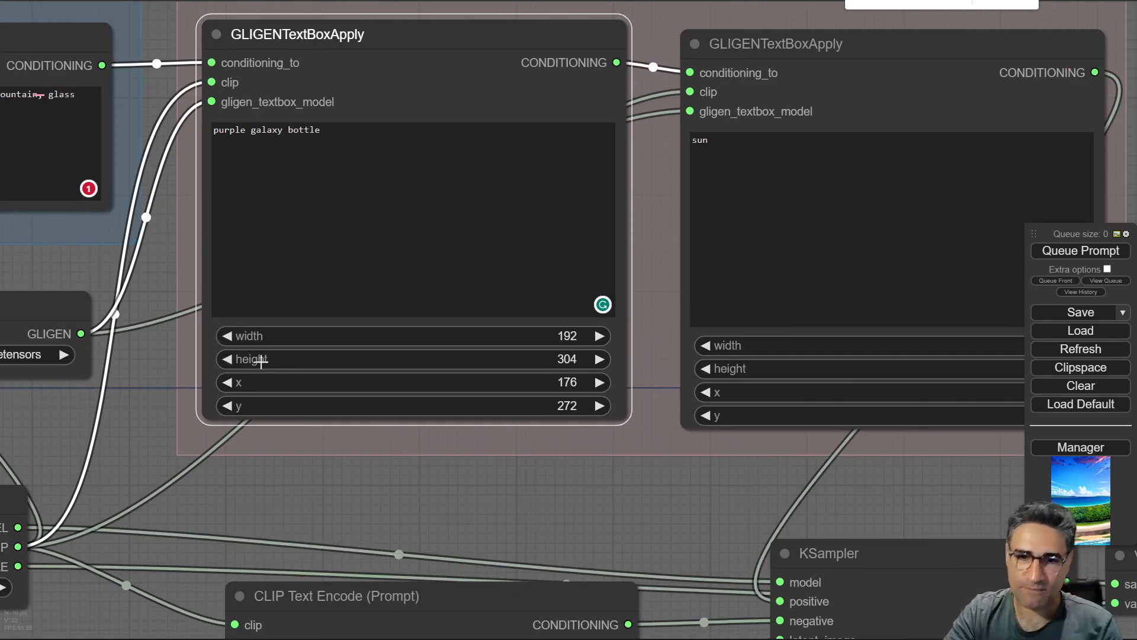
Examine the GLIGEN text box node for "sun" and its width, height, x and y values.
drag(574, 542, 353, 583)
drag(595, 84, 580, 67)
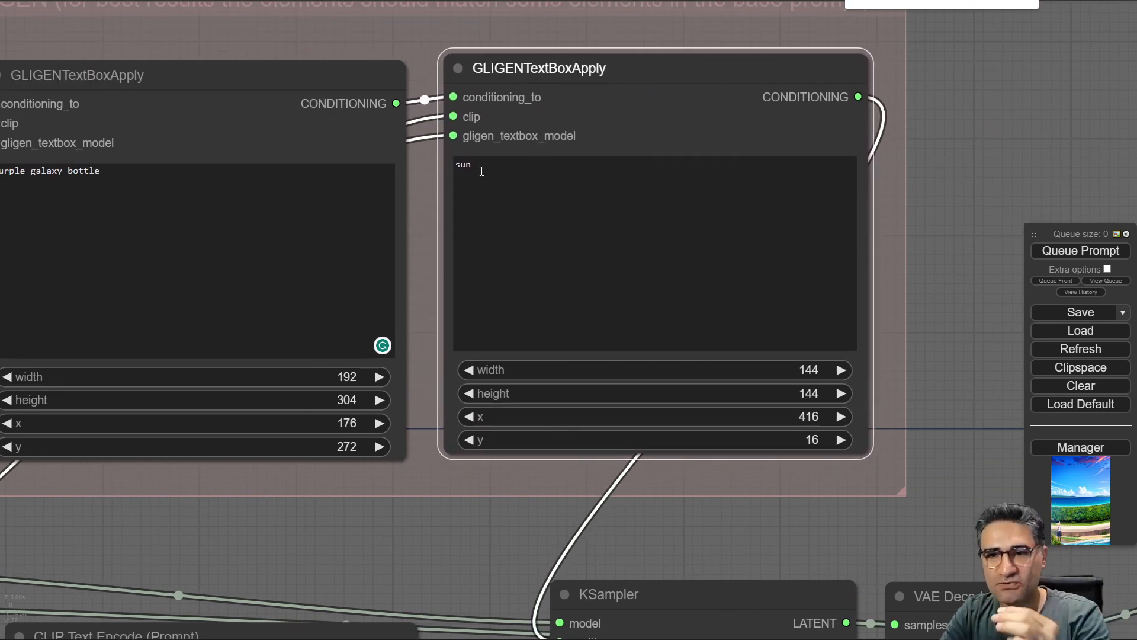
double_click(458, 175)
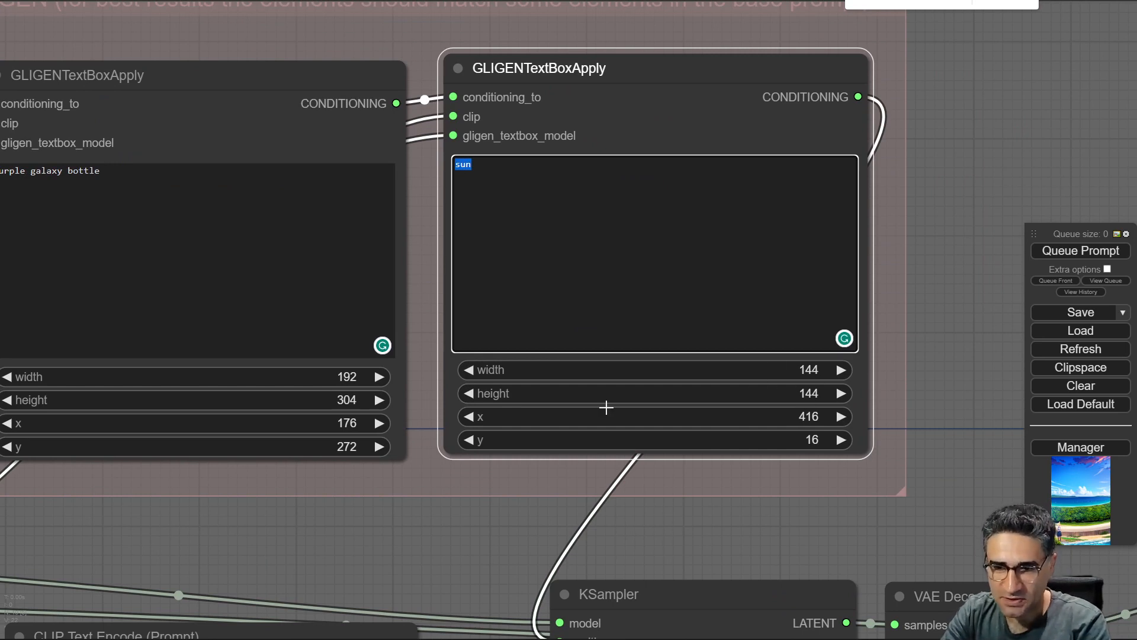
scroll(645, 425, down, 4)
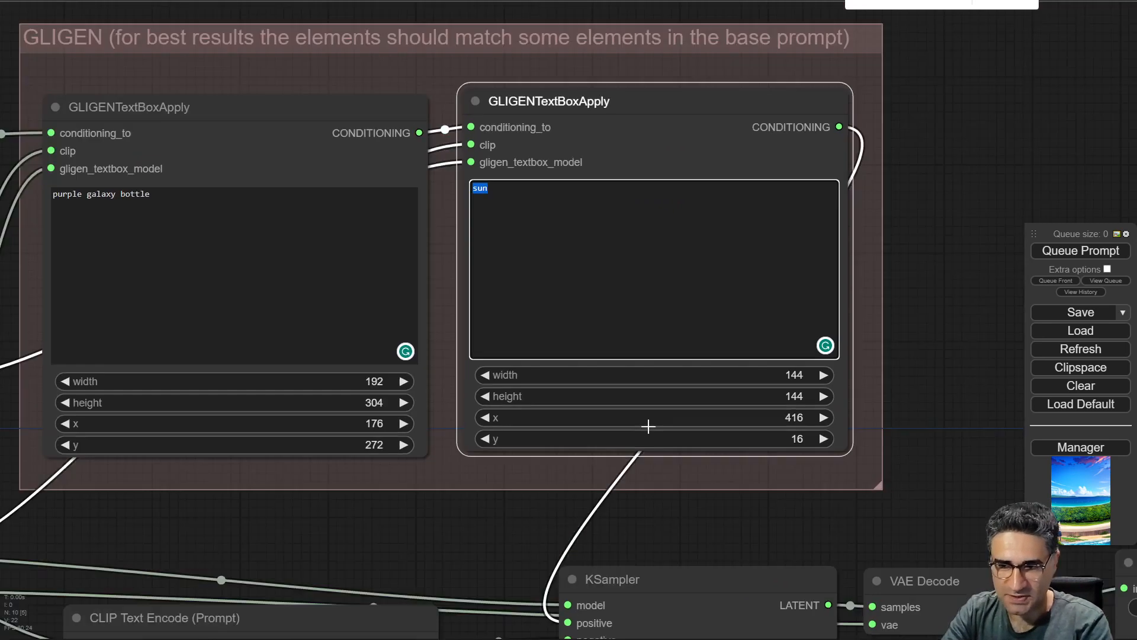
Rearrange the VAE Decode, negative CLIP Text Encode and Empty Latent Image nodes around the KSampler.
drag(483, 521, 134, 300)
click(630, 465)
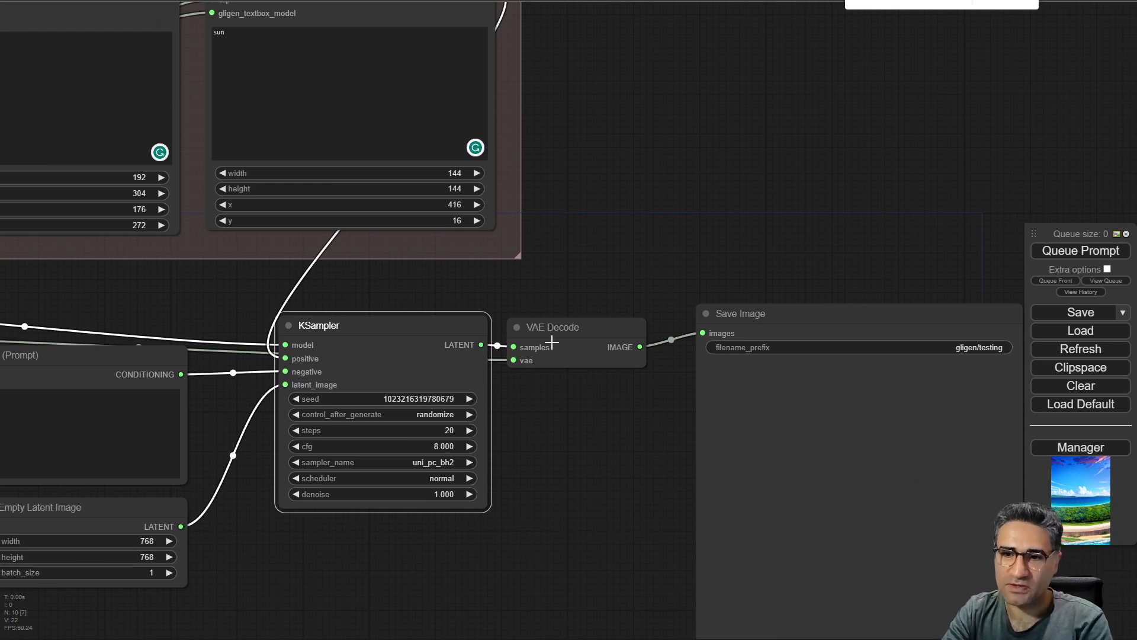
drag(552, 342, 565, 331)
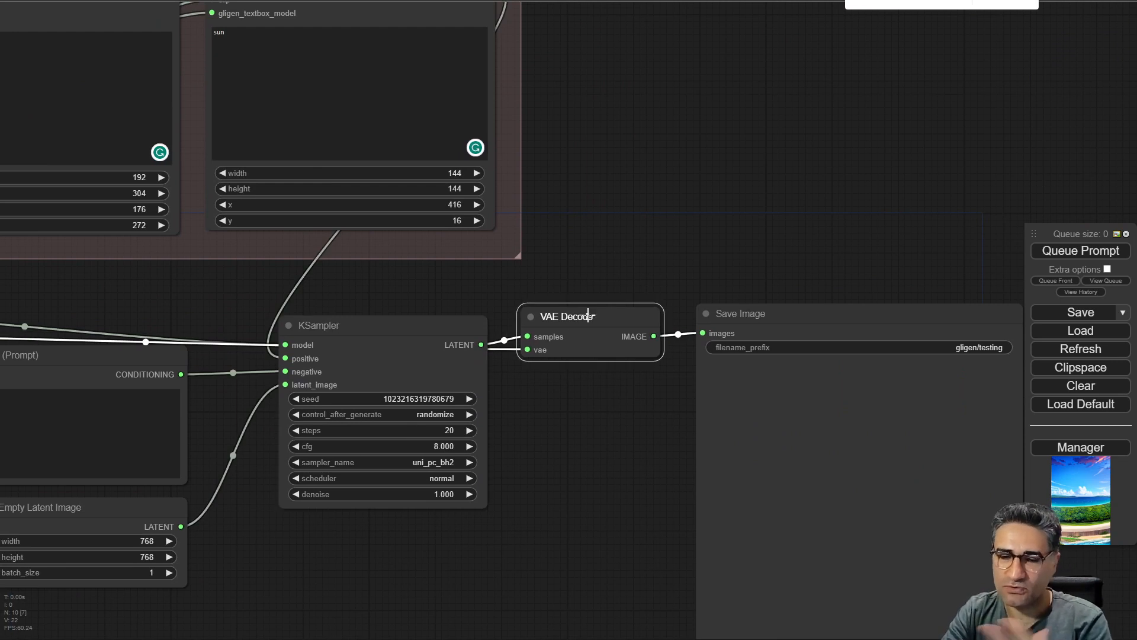
drag(604, 509, 795, 433)
mouse_move(299, 431)
mouse_down()
mouse_move(276, 432)
mouse_move(292, 421)
mouse_move(293, 450)
mouse_up()
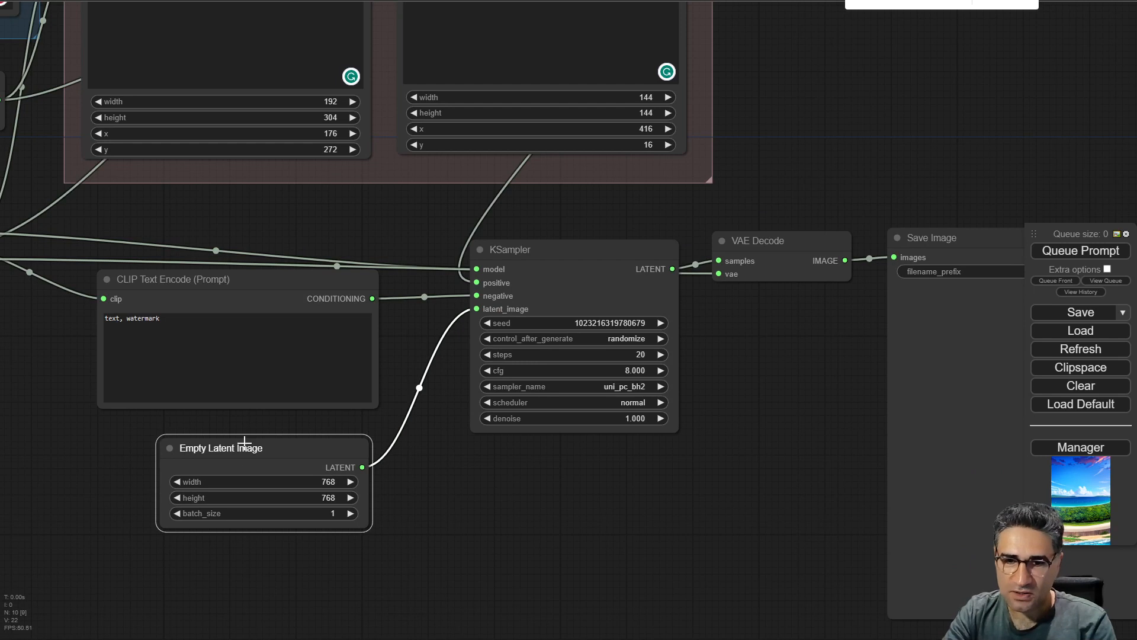
drag(203, 282, 234, 314)
drag(310, 574, 203, 302)
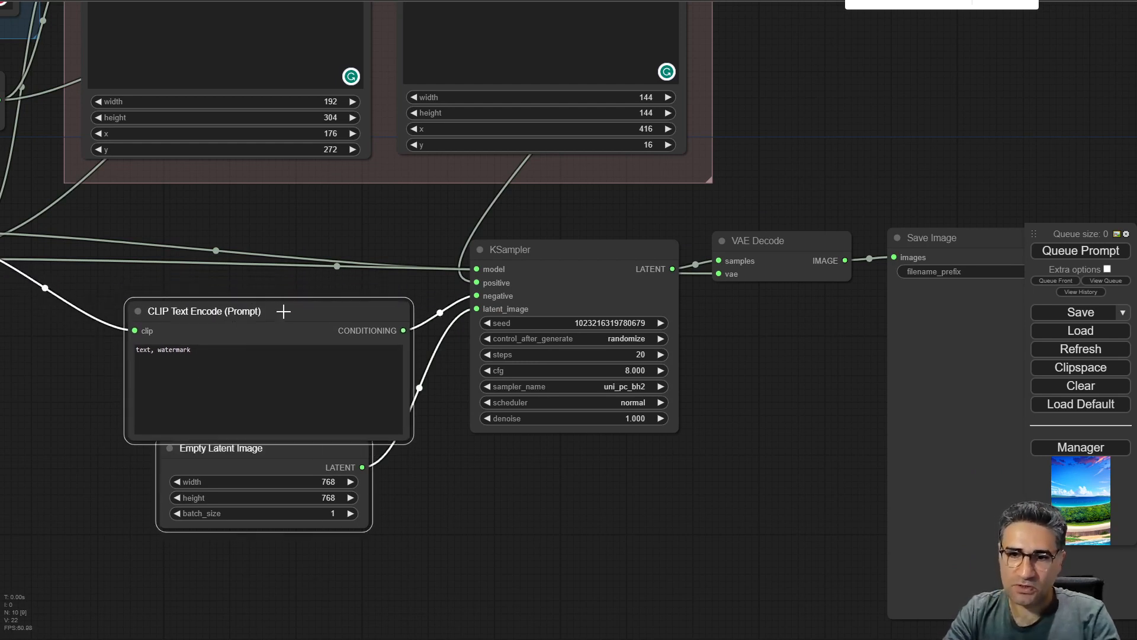
drag(282, 311, 218, 523)
drag(796, 413, 242, 230)
scroll(526, 353, down, 3)
drag(527, 355, 558, 396)
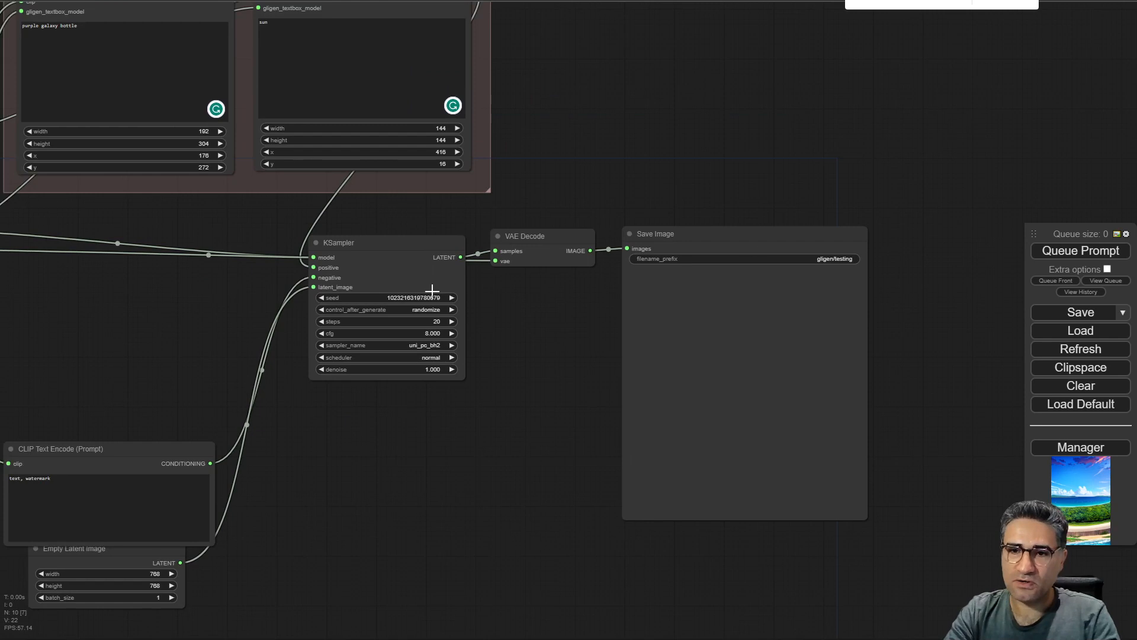
drag(942, 204, 551, 524)
drag(548, 231, 583, 419)
drag(631, 261, 972, 469)
drag(406, 413, 514, 444)
scroll(350, 343, up, 5)
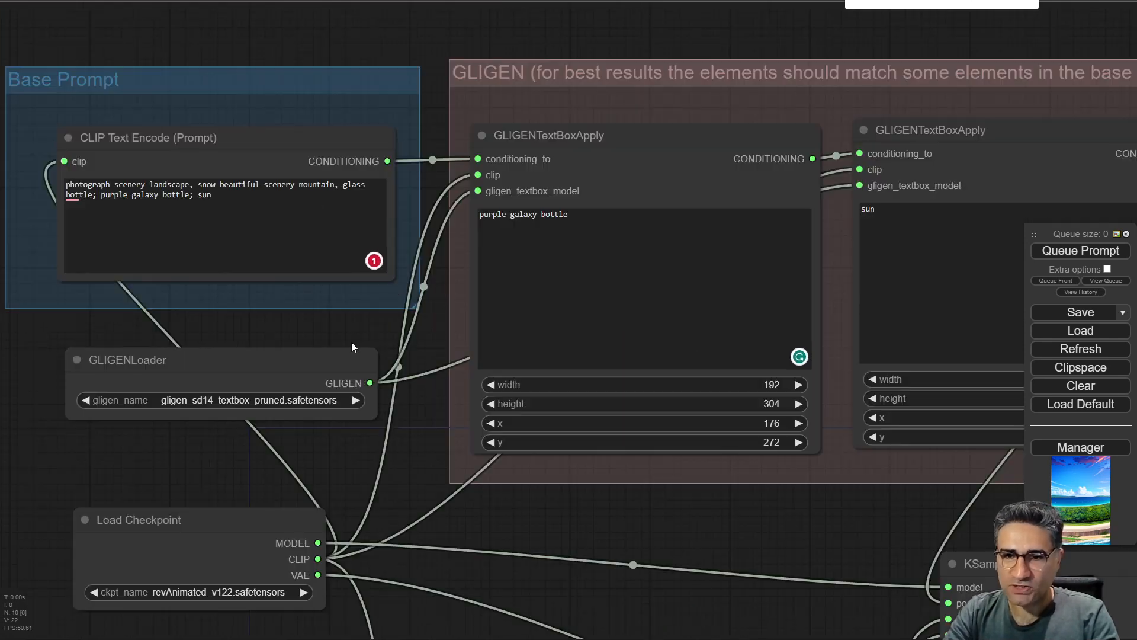
Reposition the Load Checkpoint and GLIGENLoader nodes below the base prompt group.
drag(302, 313, 218, 311)
click(592, 137)
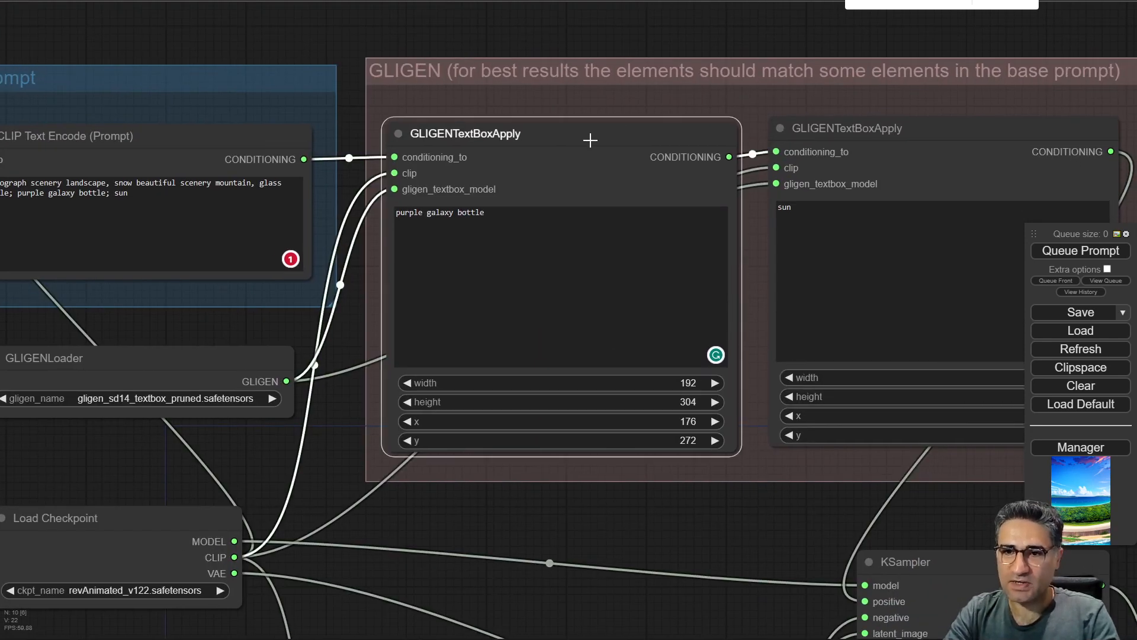
drag(721, 36, 624, 16)
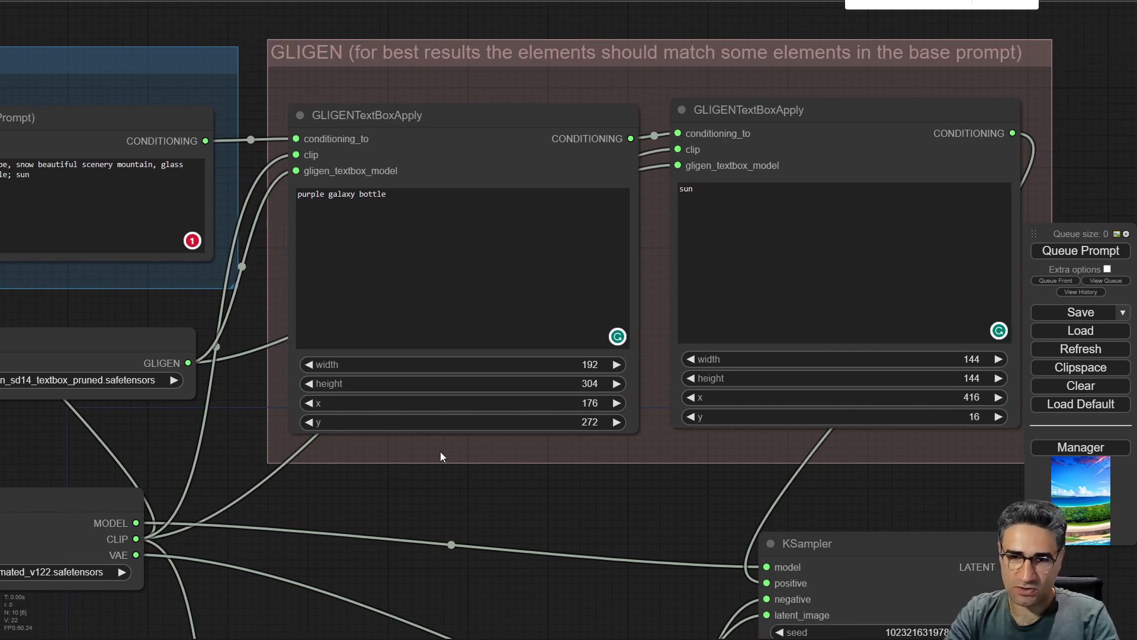
drag(445, 486, 659, 514)
drag(326, 368, 349, 345)
drag(316, 542, 291, 531)
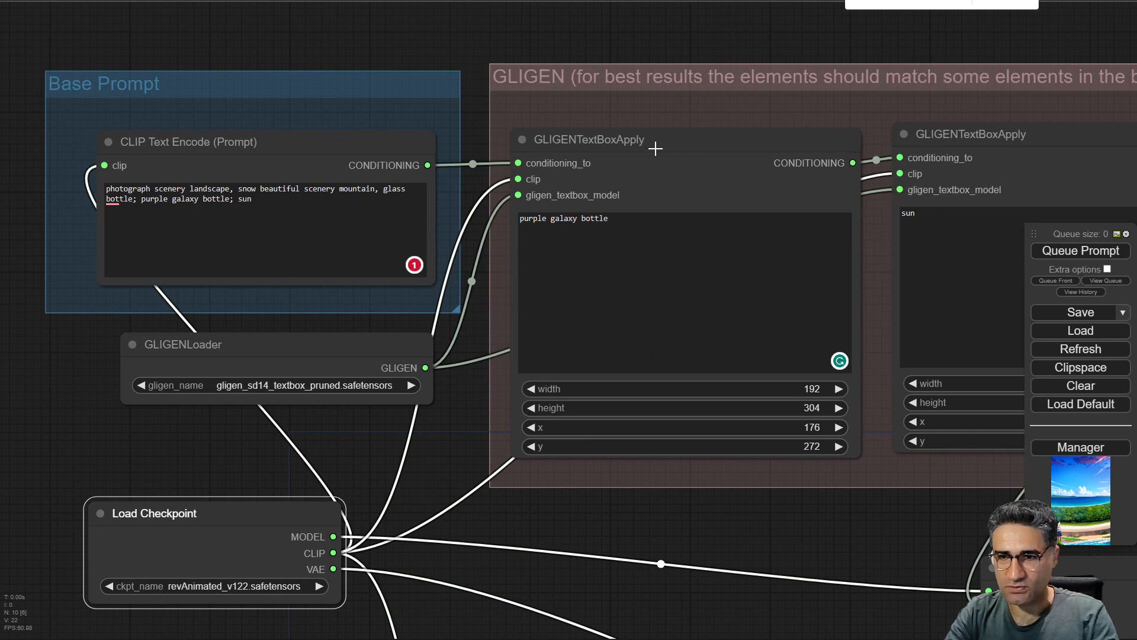
drag(783, 28, 632, 6)
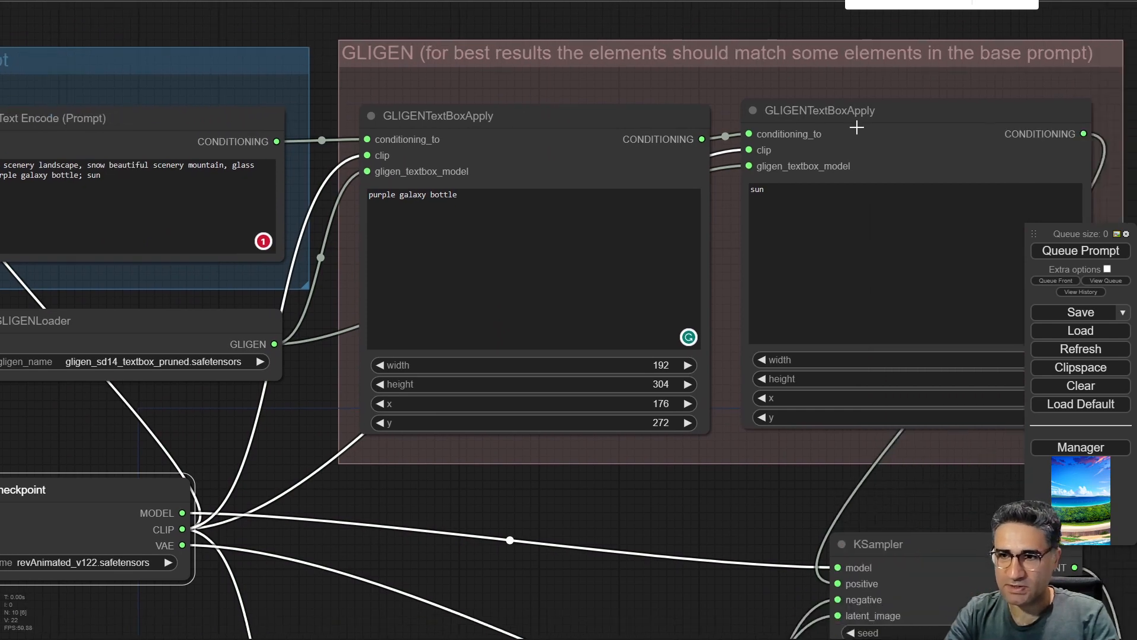
click(837, 123)
drag(151, 327, 190, 312)
drag(206, 428, 301, 427)
drag(275, 331, 210, 341)
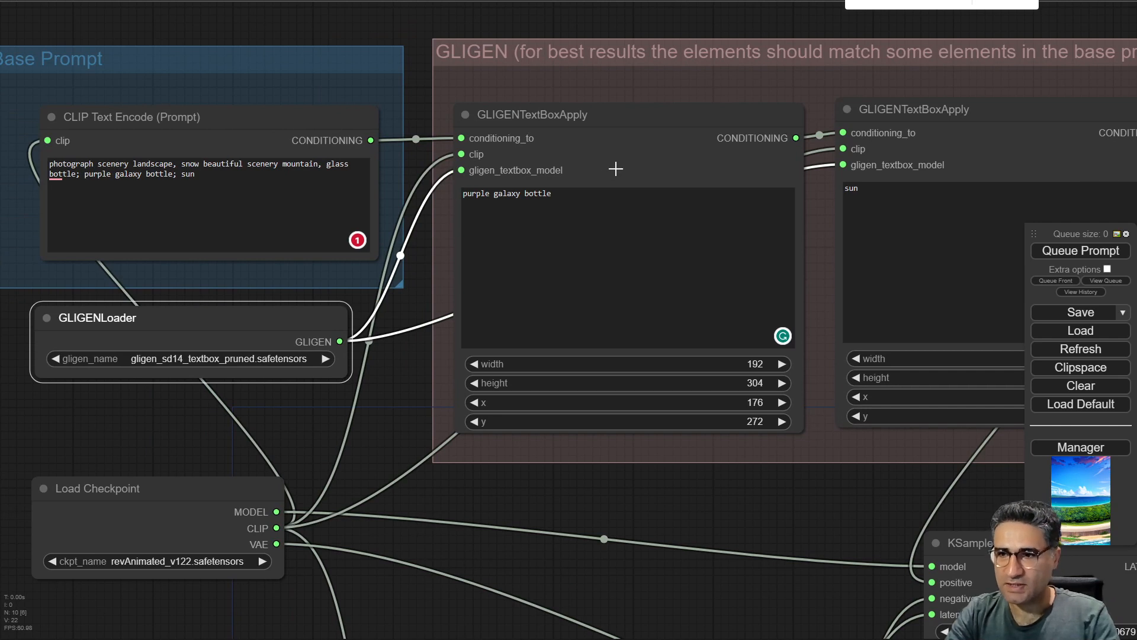
Queue the prompt to generate an image with the GLIGEN workflow.
drag(825, 509, 667, 396)
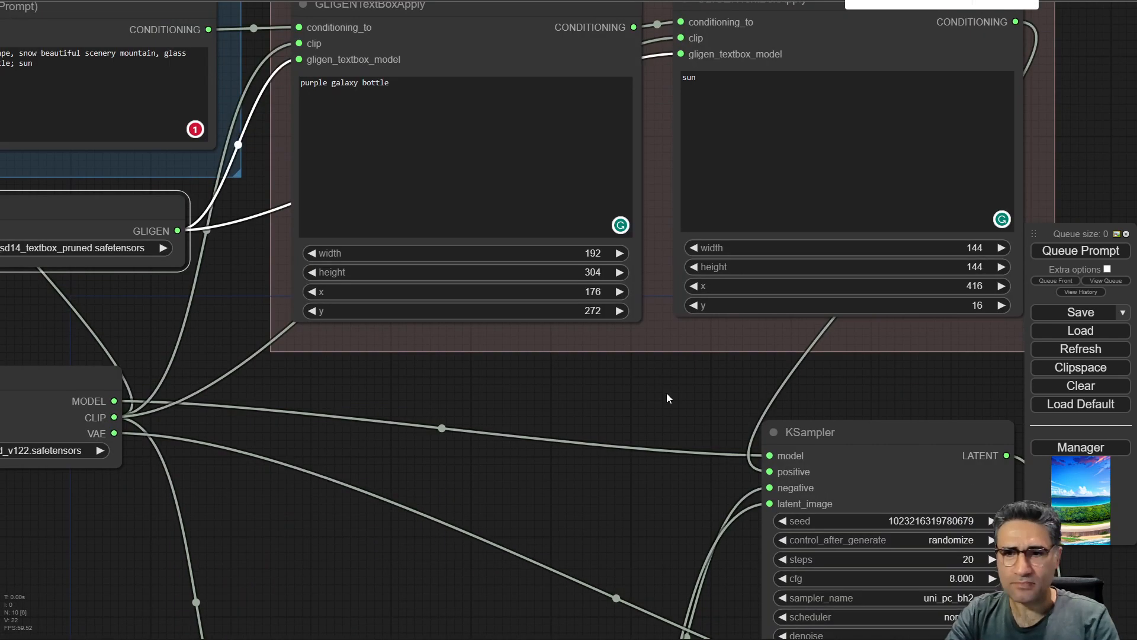
drag(592, 545, 534, 243)
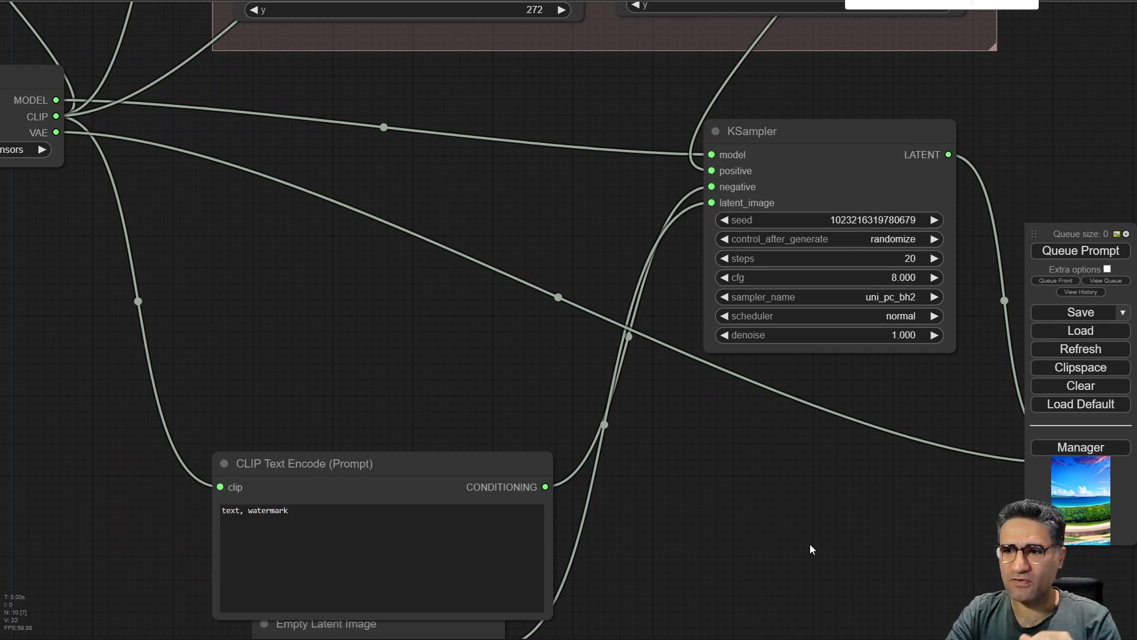
drag(812, 549, 517, 445)
click(1080, 251)
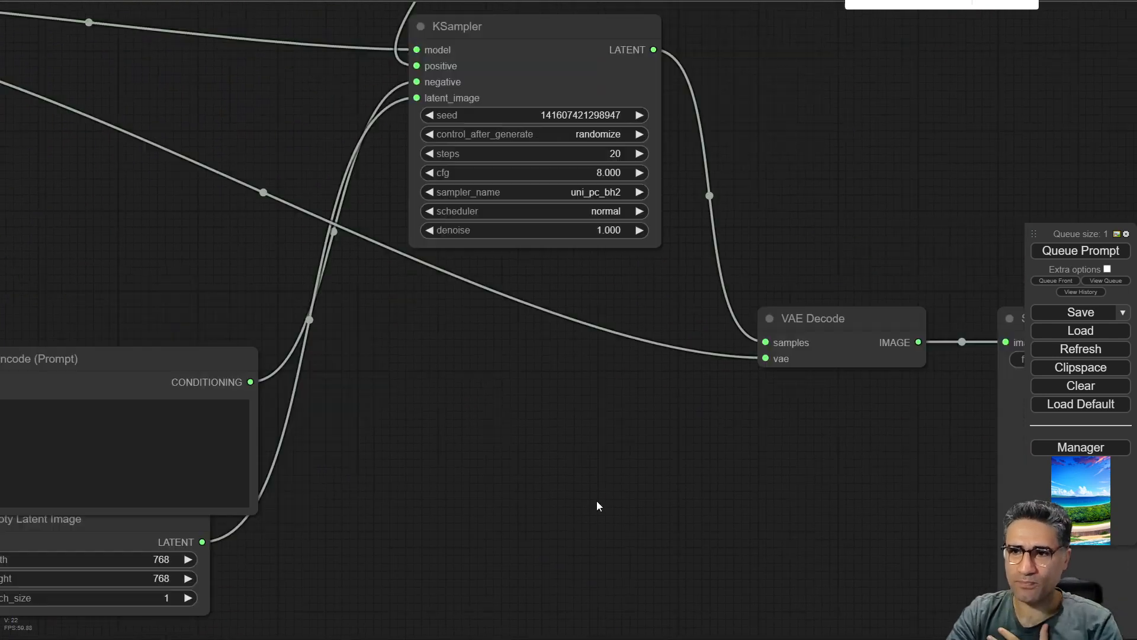
Watch the KSampler preview as the image generates.
drag(597, 501, 491, 421)
scroll(475, 428, down, 2)
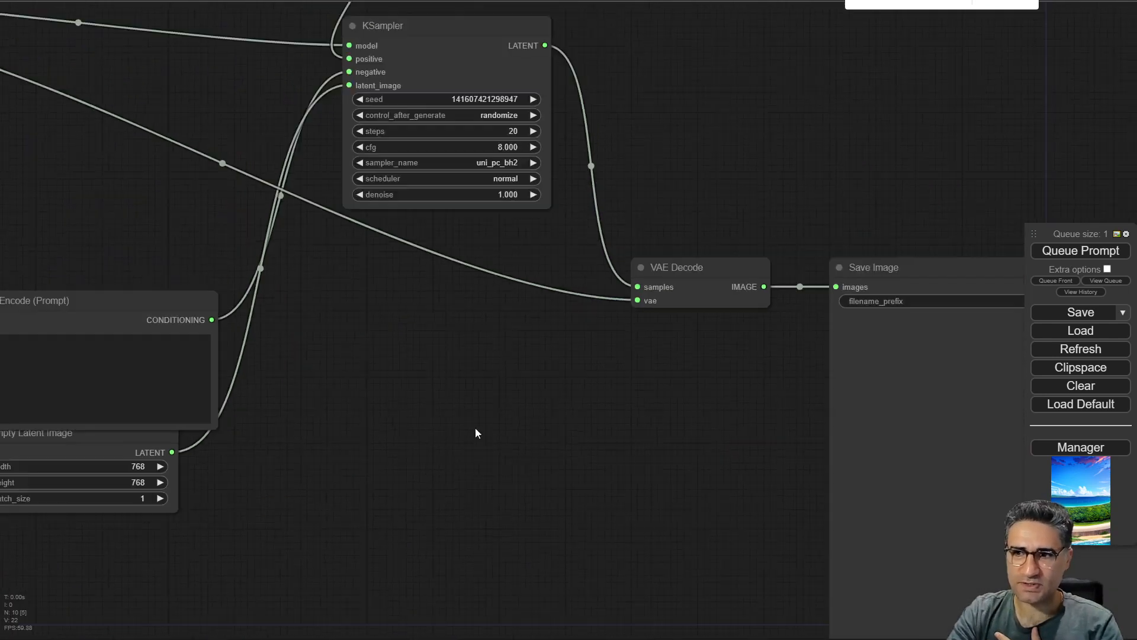
scroll(475, 433, down, 2)
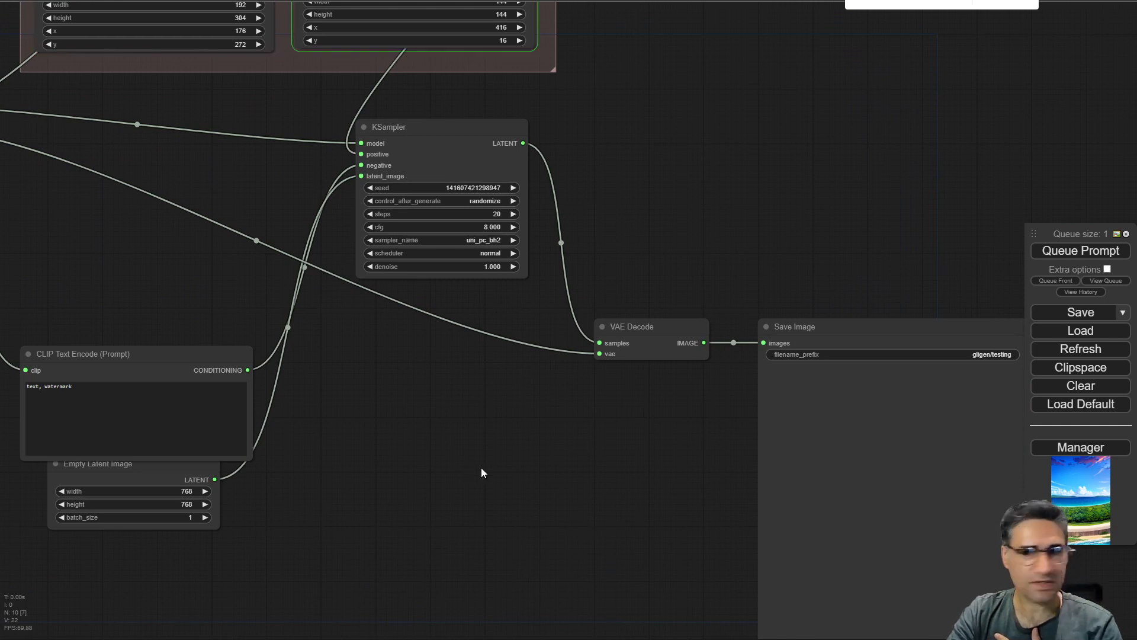
drag(481, 467, 698, 477)
scroll(711, 474, down, 3)
scroll(745, 459, up, 4)
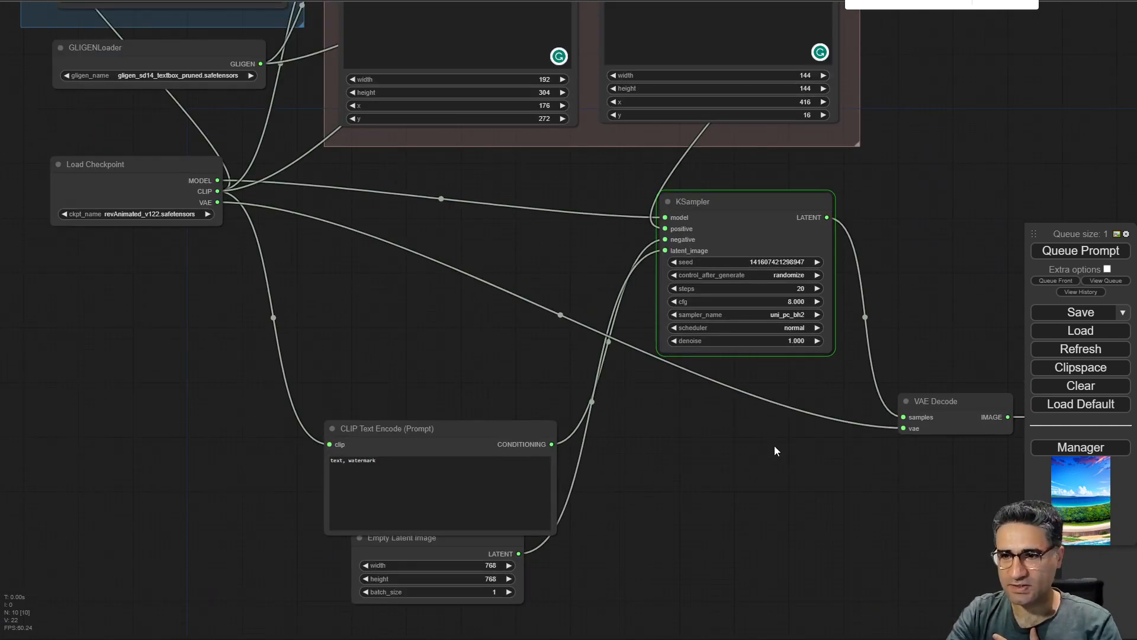
drag(774, 446, 637, 402)
scroll(637, 402, up, 5)
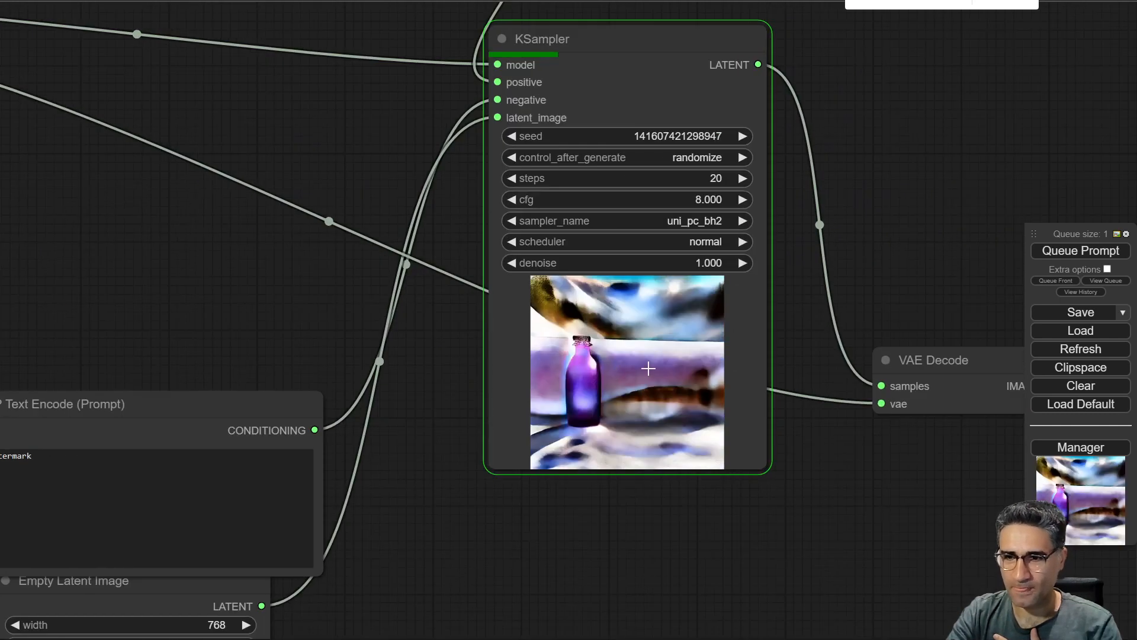
scroll(647, 368, up, 4)
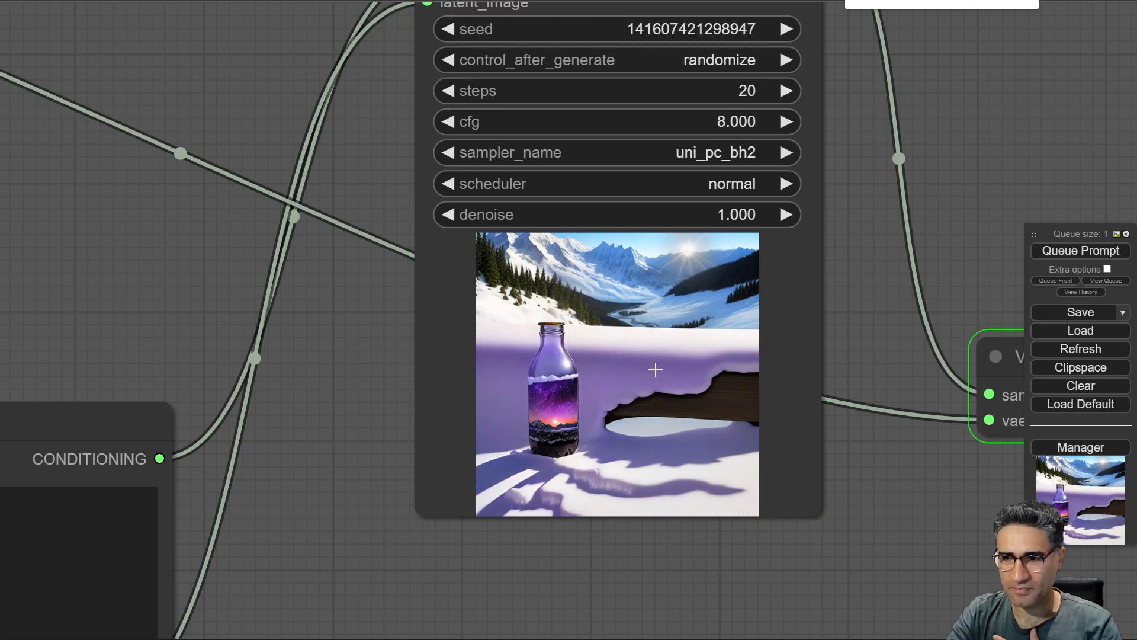
Move the Save Image and Empty Latent Image nodes next to the GLIGEN group.
drag(905, 513, 38, 233)
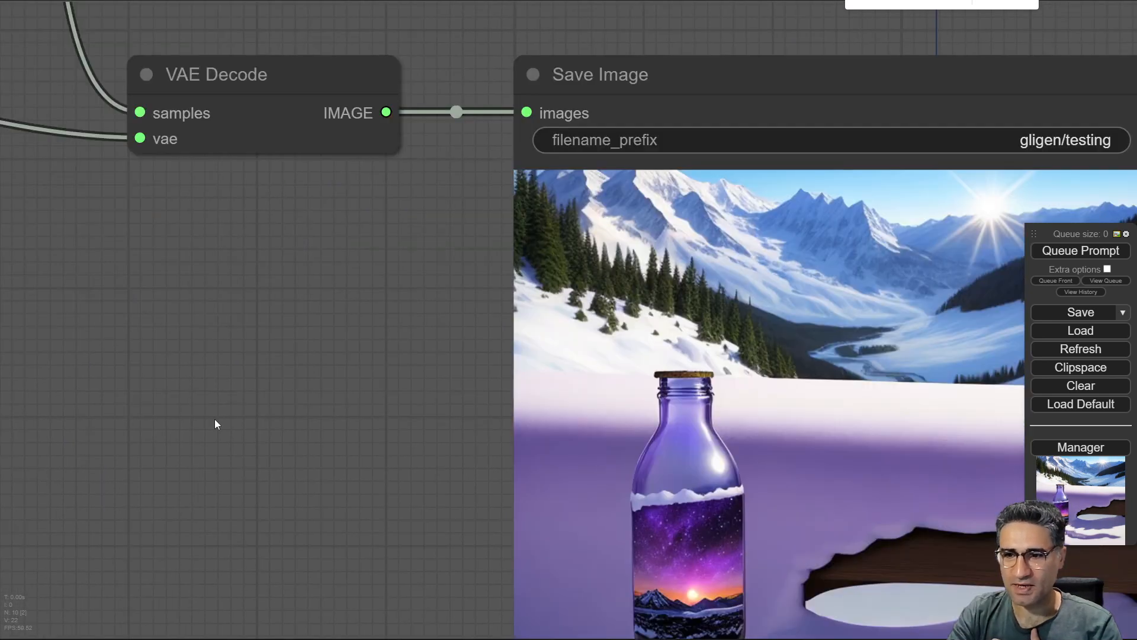
scroll(332, 384, down, 10)
drag(524, 307, 487, 58)
drag(252, 121, 440, 516)
drag(702, 393, 585, 138)
scroll(269, 348, up, 4)
drag(380, 462, 444, 466)
drag(604, 573, 583, 266)
scroll(583, 266, down, 6)
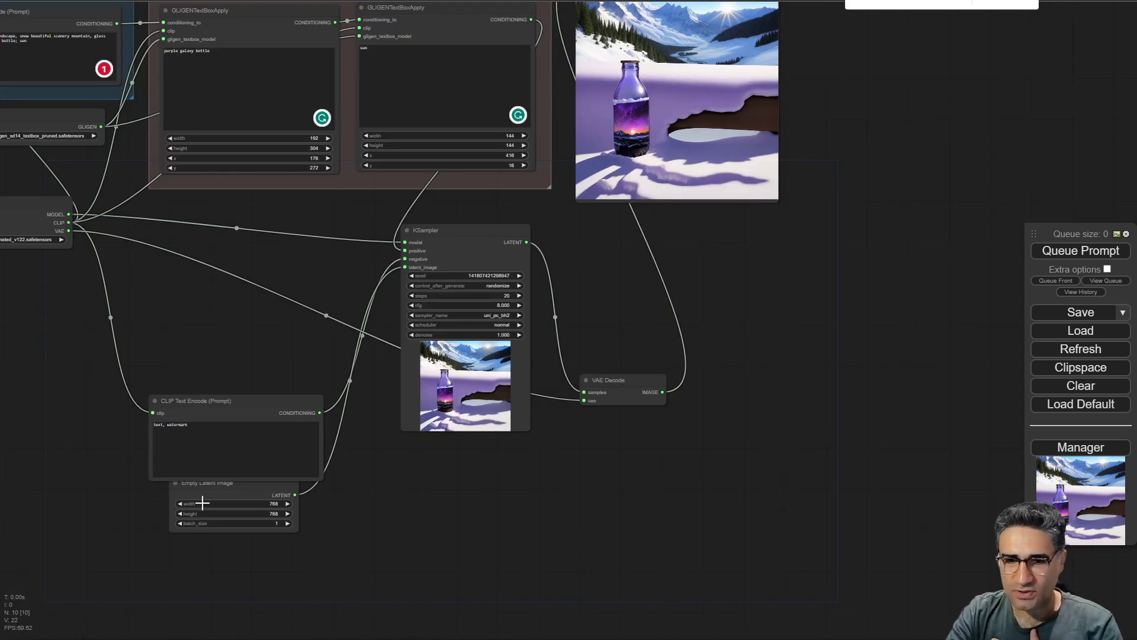
drag(238, 484, 668, 211)
scroll(617, 269, up, 6)
drag(623, 282, 600, 534)
drag(914, 240, 818, 324)
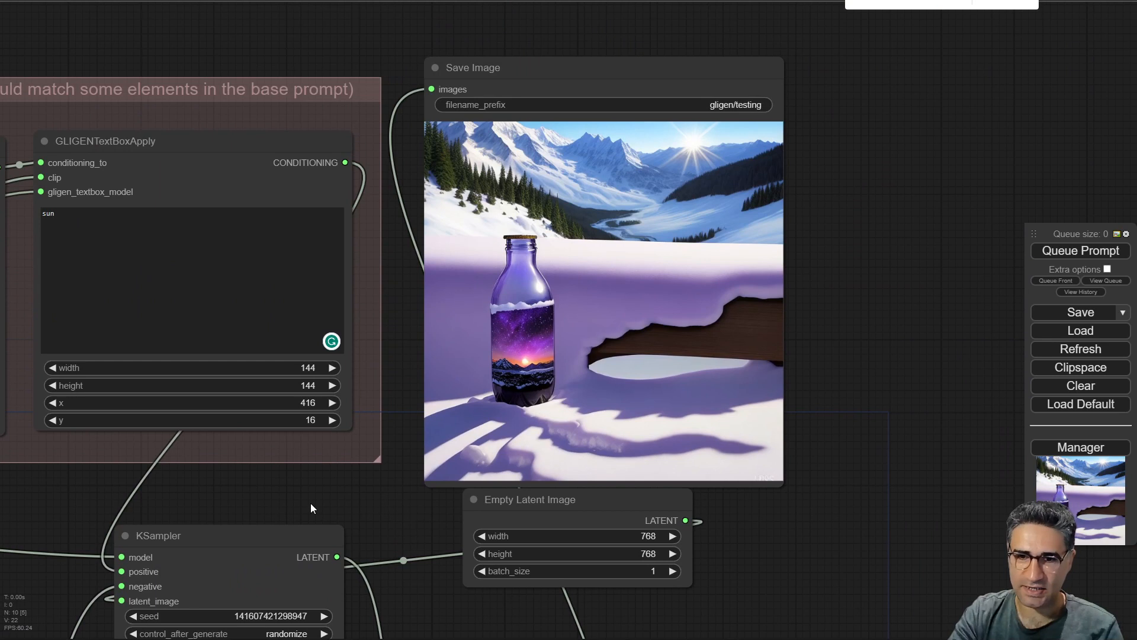
drag(311, 508, 471, 493)
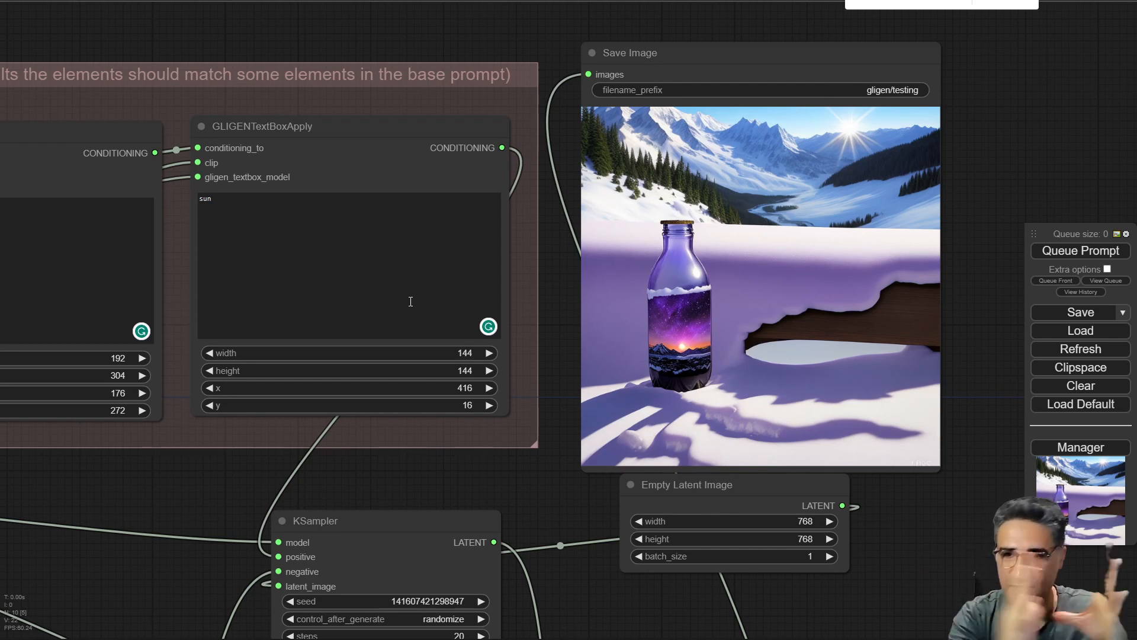
Set the x position of the "sun" text box to 16.
click(439, 391)
text(16)
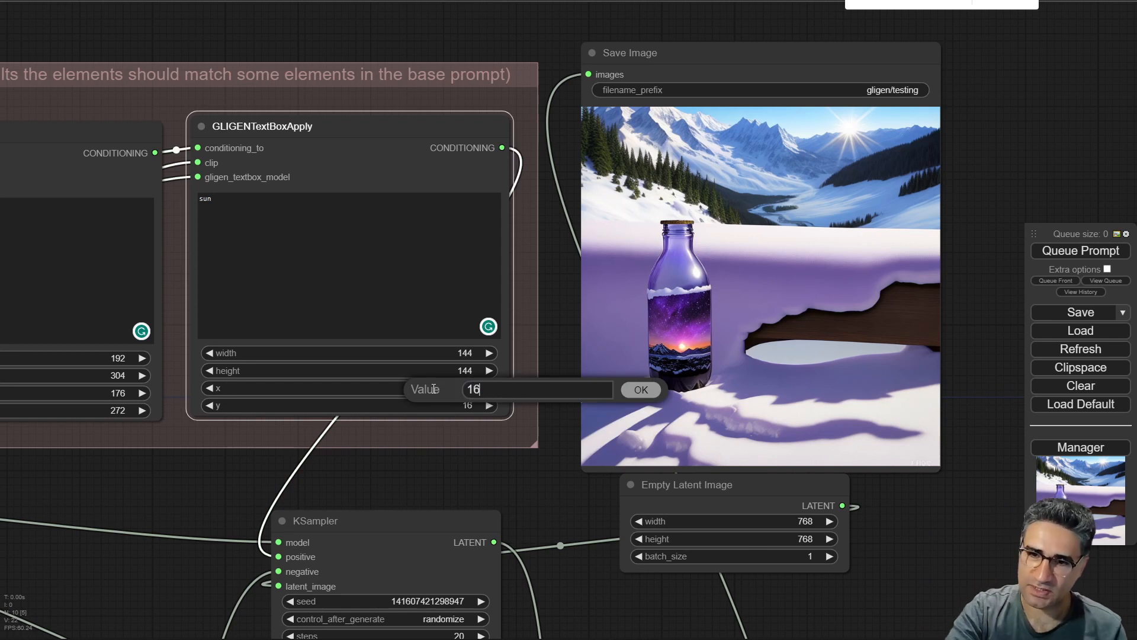
key(Return)
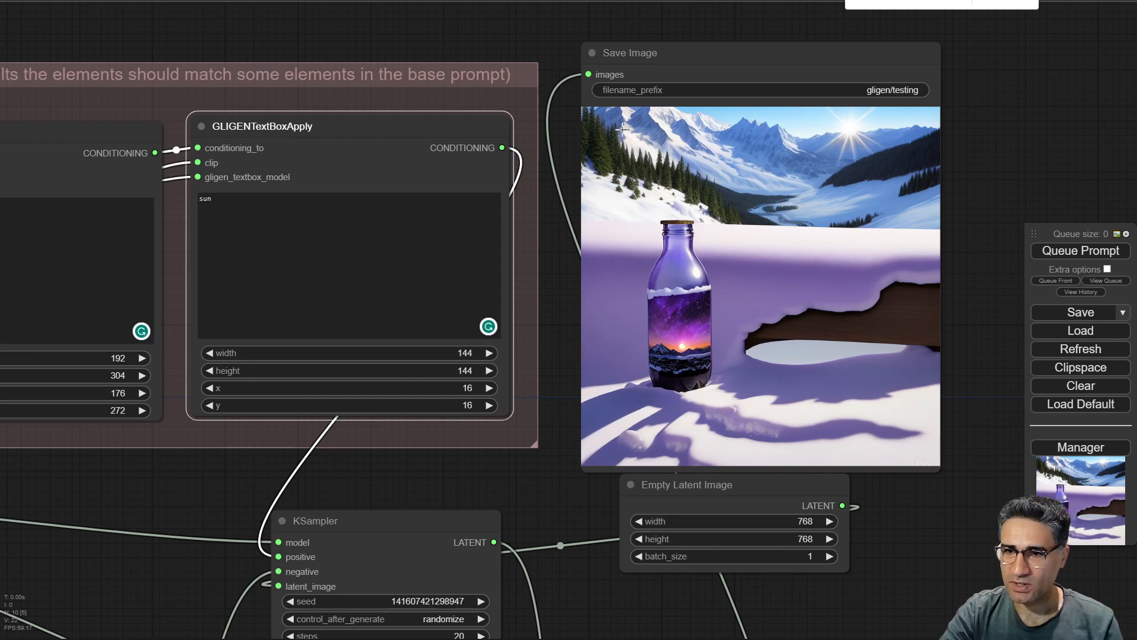
Queue the prompt again and view the new image in the KSampler preview.
click(1081, 251)
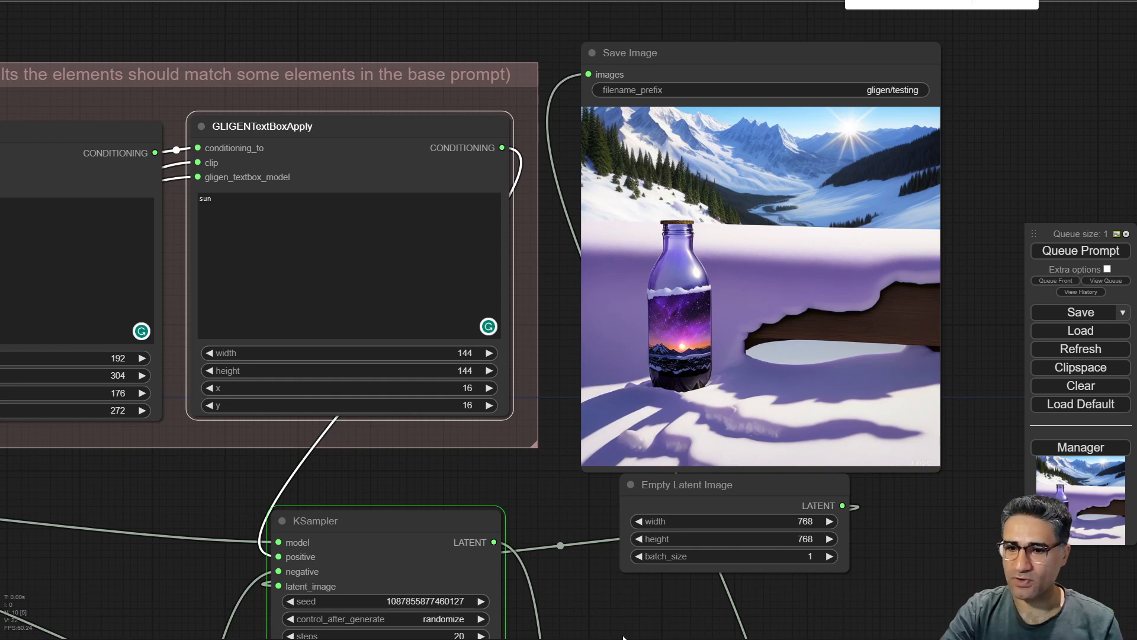
drag(623, 638, 640, 233)
scroll(343, 370, up, 2)
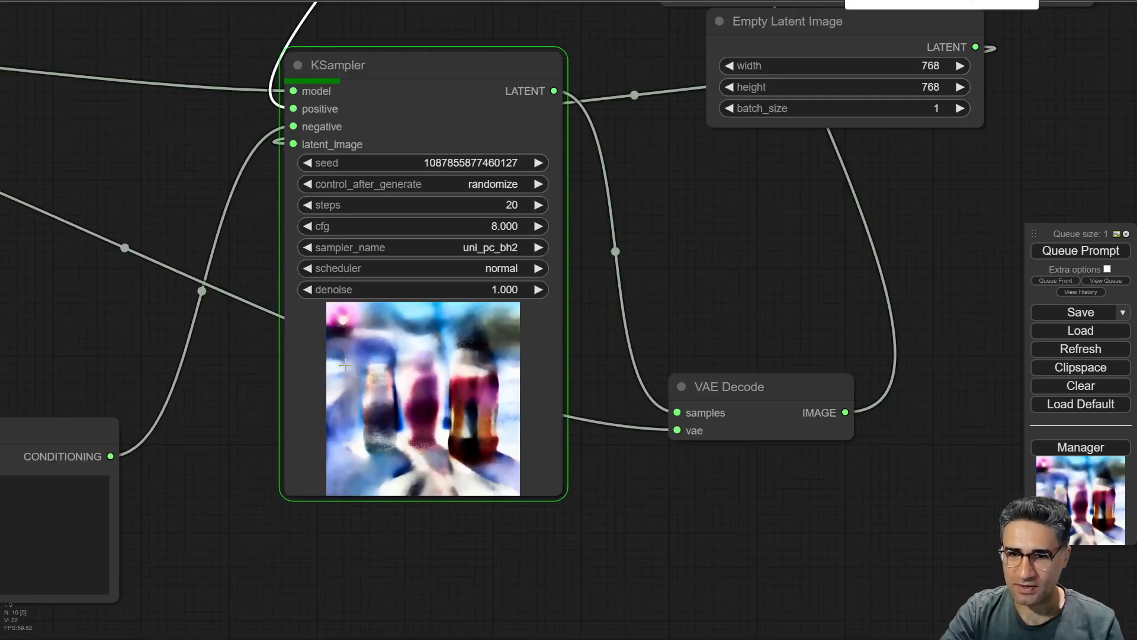
scroll(345, 365, up, 3)
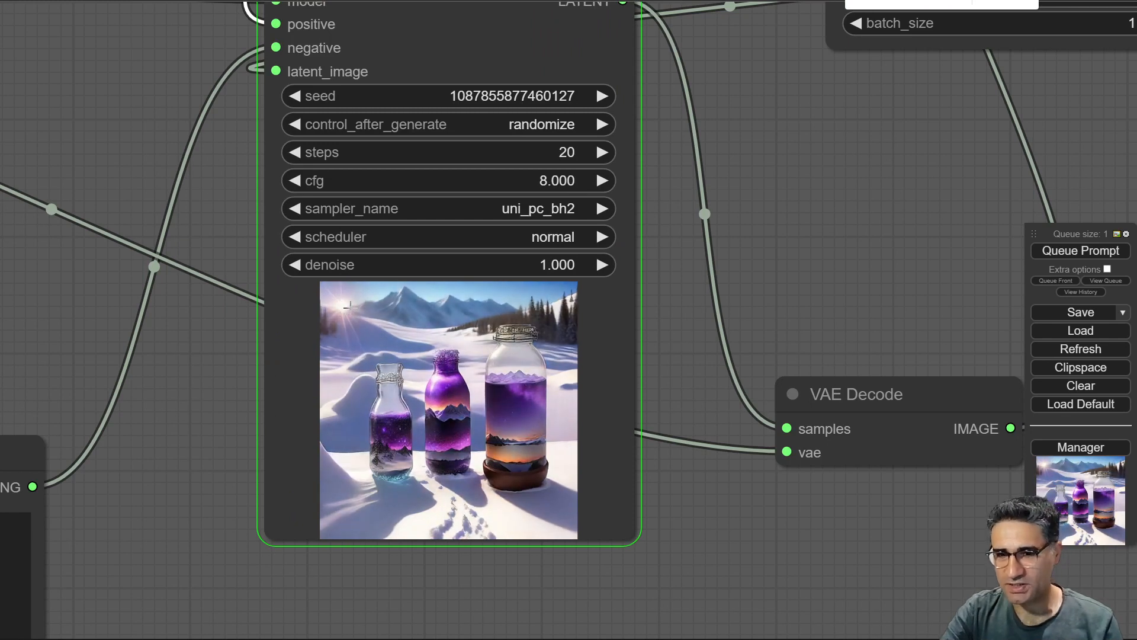
scroll(355, 308, down, 5)
drag(870, 234, 699, 630)
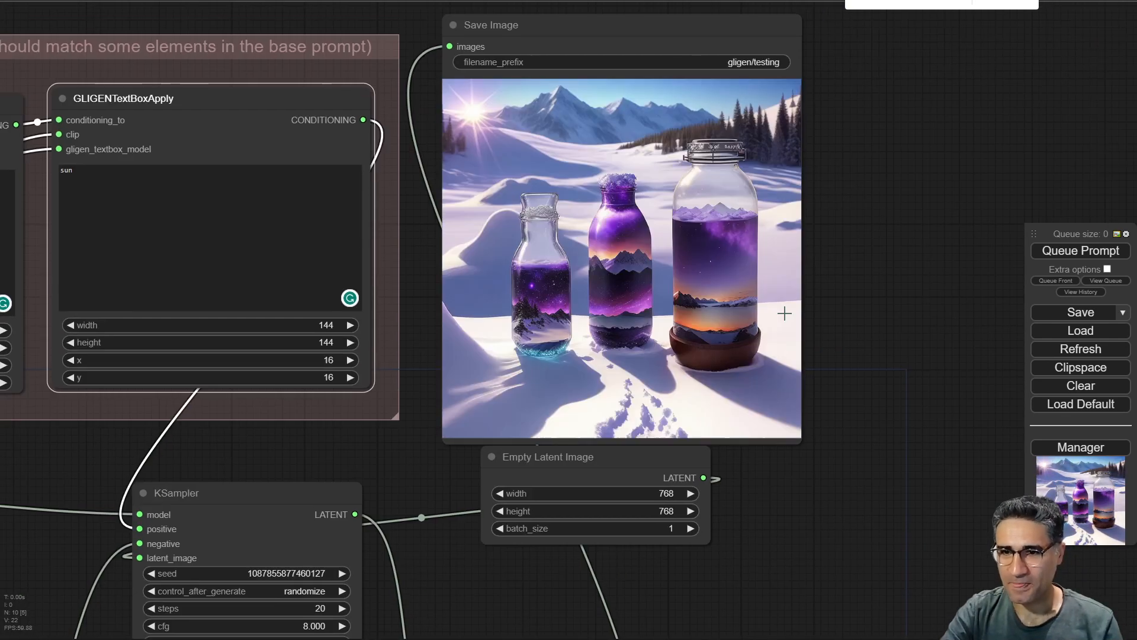
Zoom in to inspect the generated image in the Save Image node.
drag(894, 195, 948, 239)
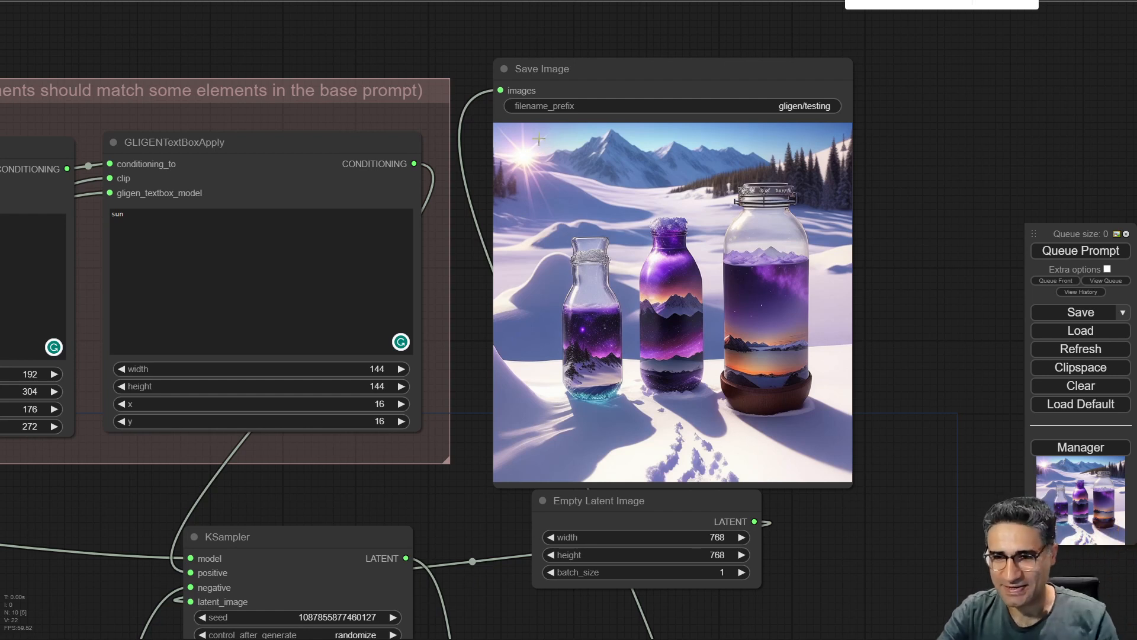
drag(381, 487, 749, 471)
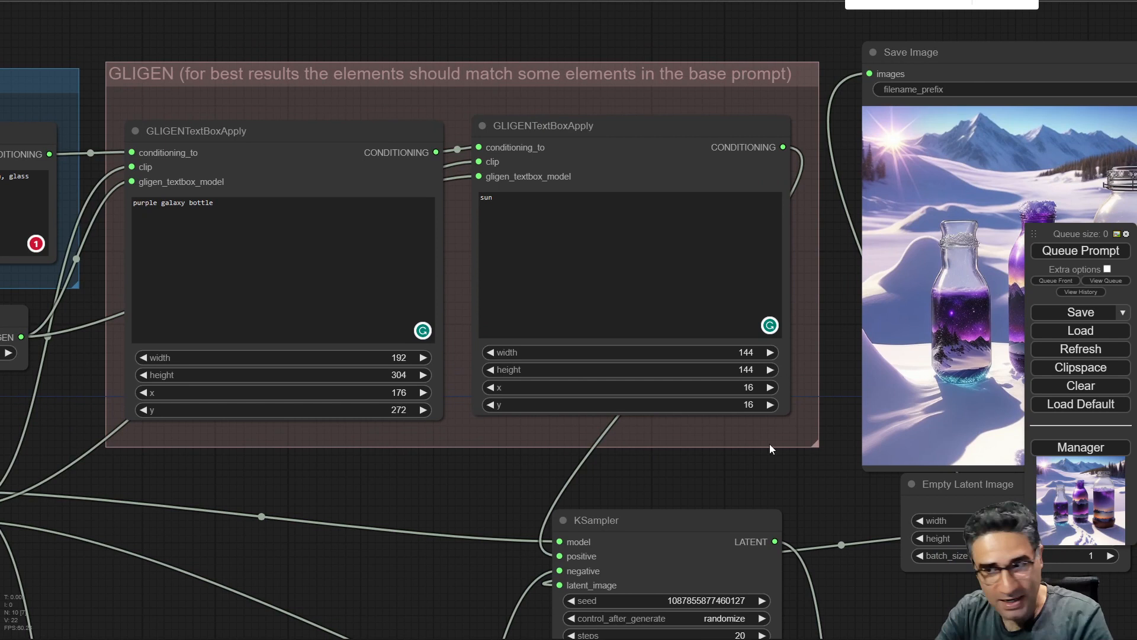
drag(771, 515, 737, 523)
drag(775, 462, 346, 415)
scroll(559, 327, up, 10)
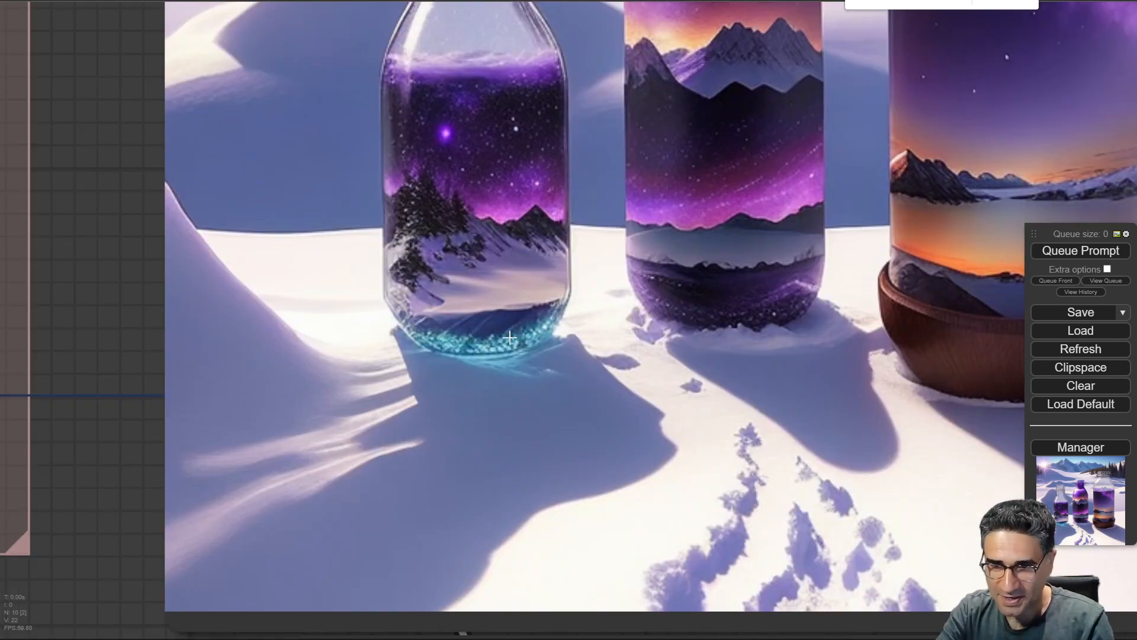
Set the height of the "purple galaxy bottle" text box to 112.
scroll(463, 356, down, 10)
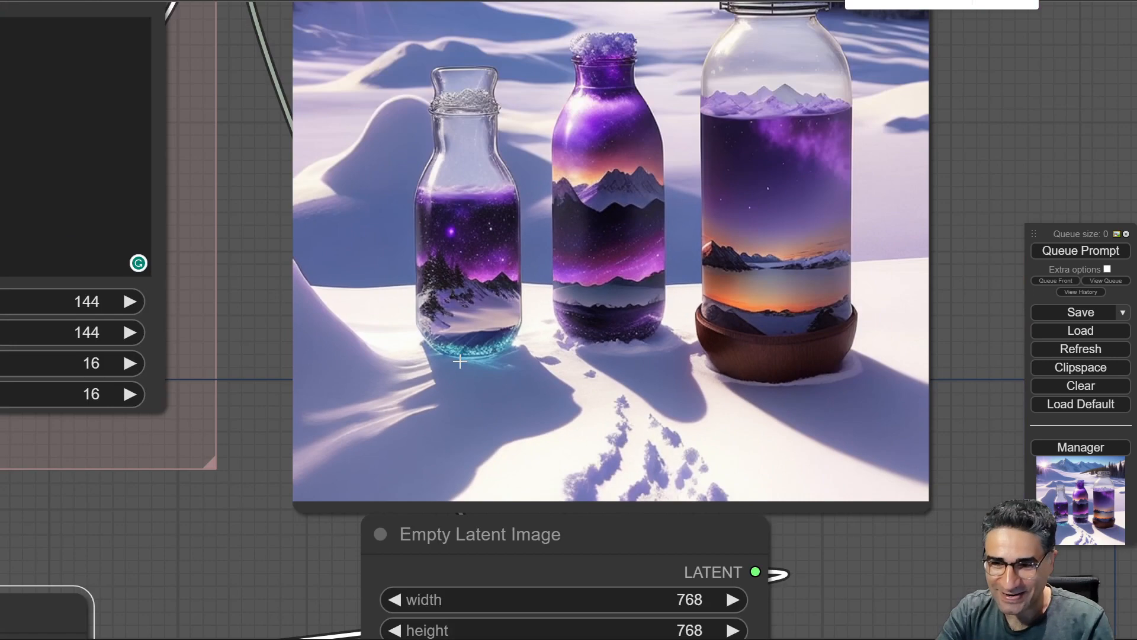
drag(231, 440, 464, 428)
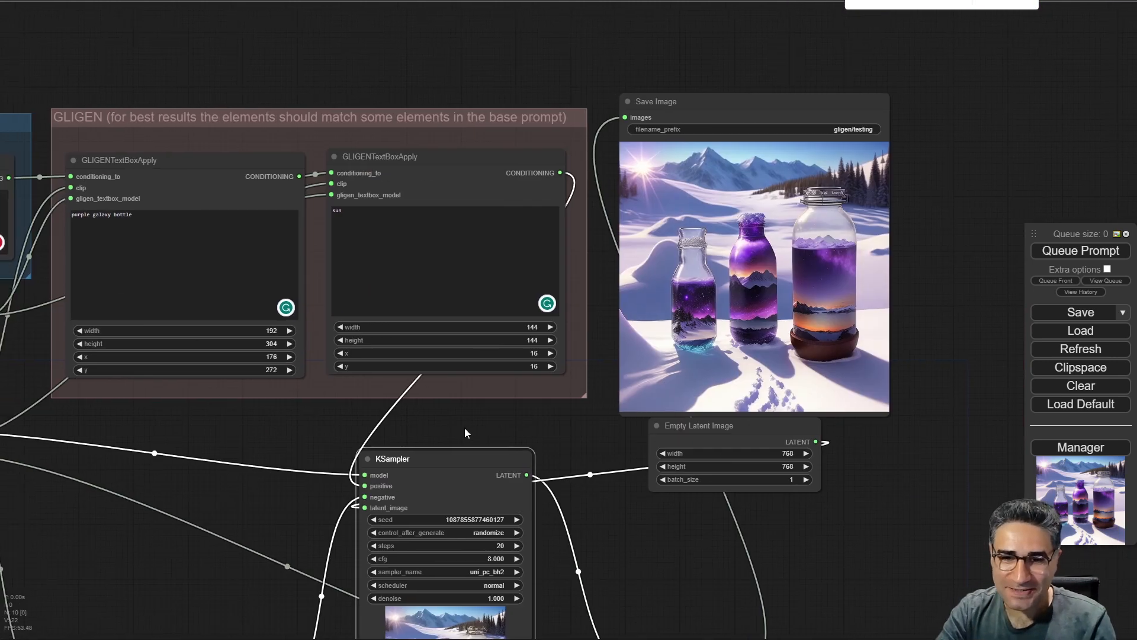
scroll(236, 395, up, 3)
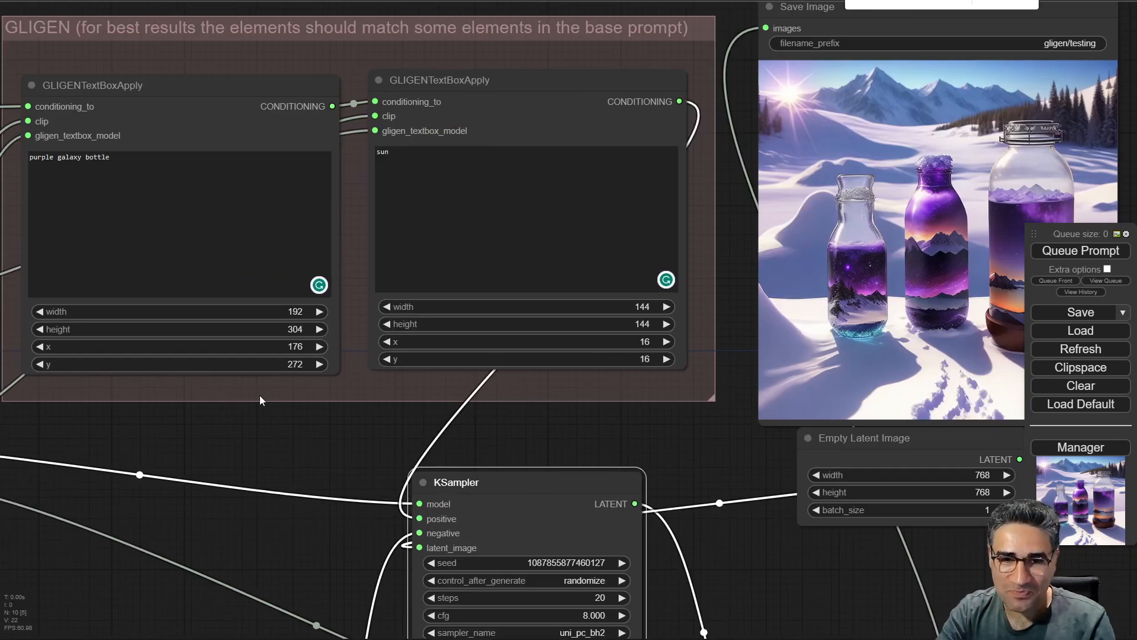
click(128, 332)
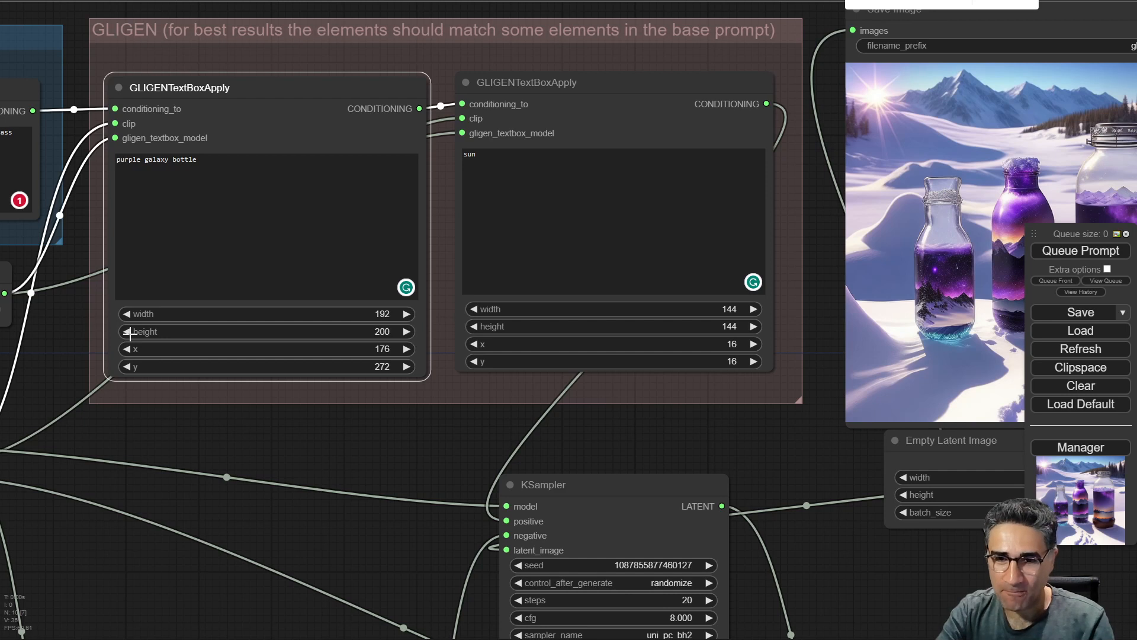
click(128, 332)
click(128, 332)
click(128, 331)
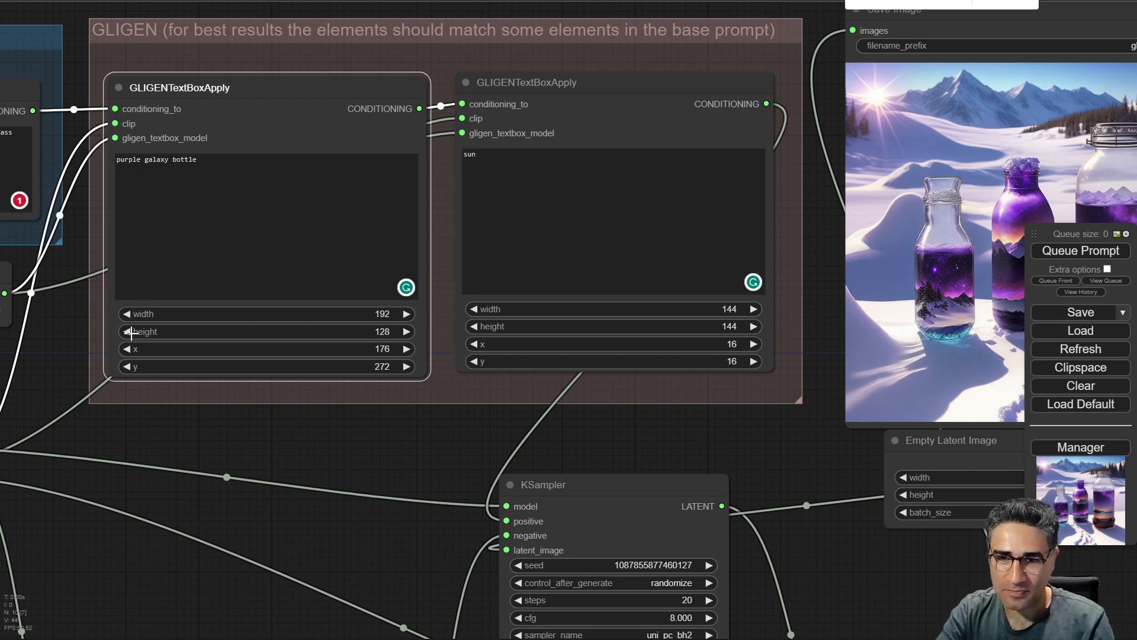
click(128, 331)
click(128, 332)
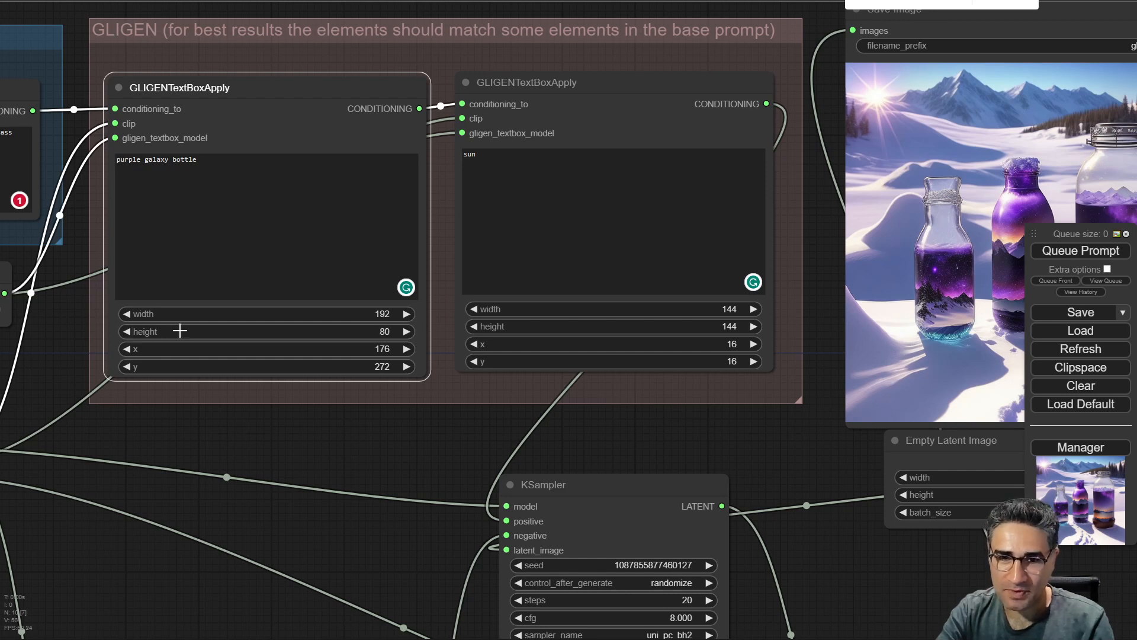
click(406, 332)
click(406, 332)
click(406, 331)
click(407, 332)
Set the x position of the "purple galaxy bottle" text box to 432.
drag(469, 425, 401, 421)
drag(275, 371, 360, 411)
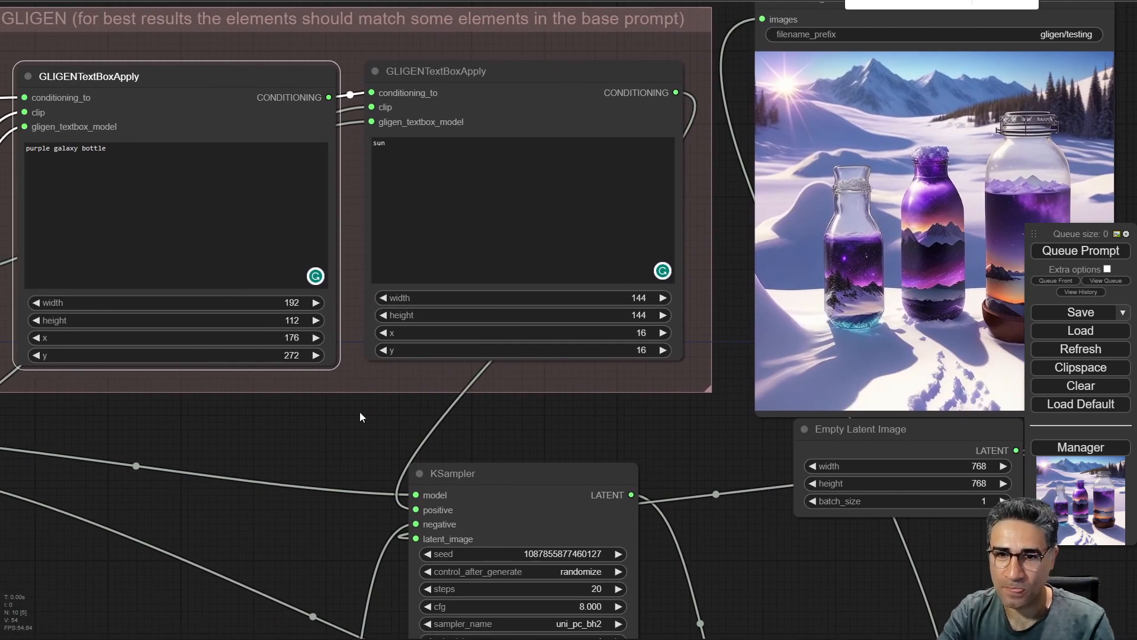
click(266, 357)
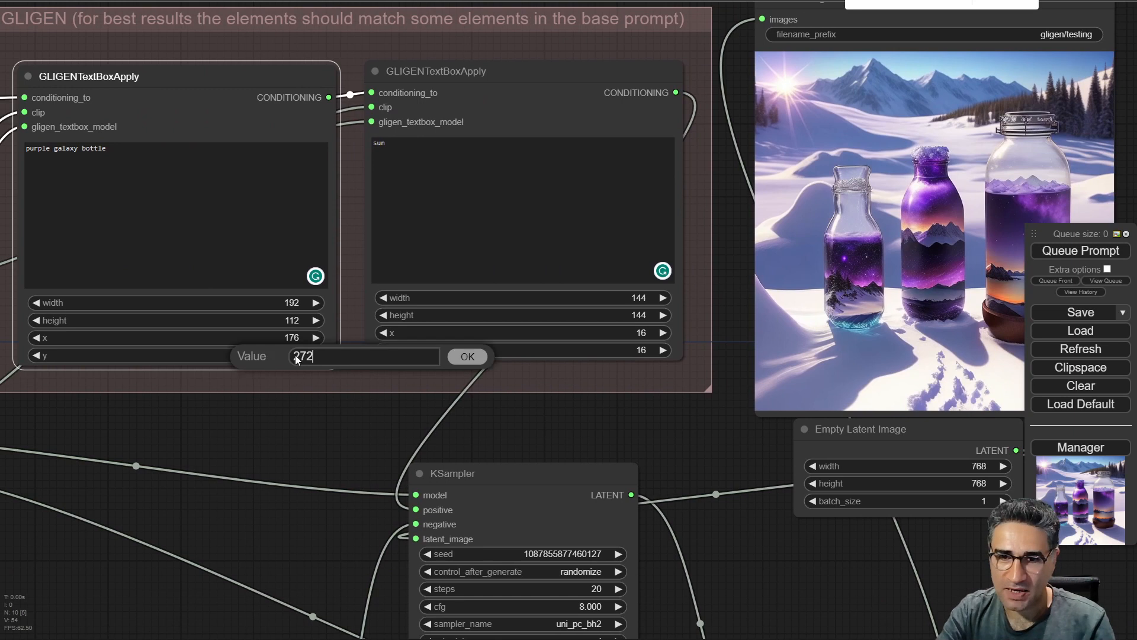
click(467, 356)
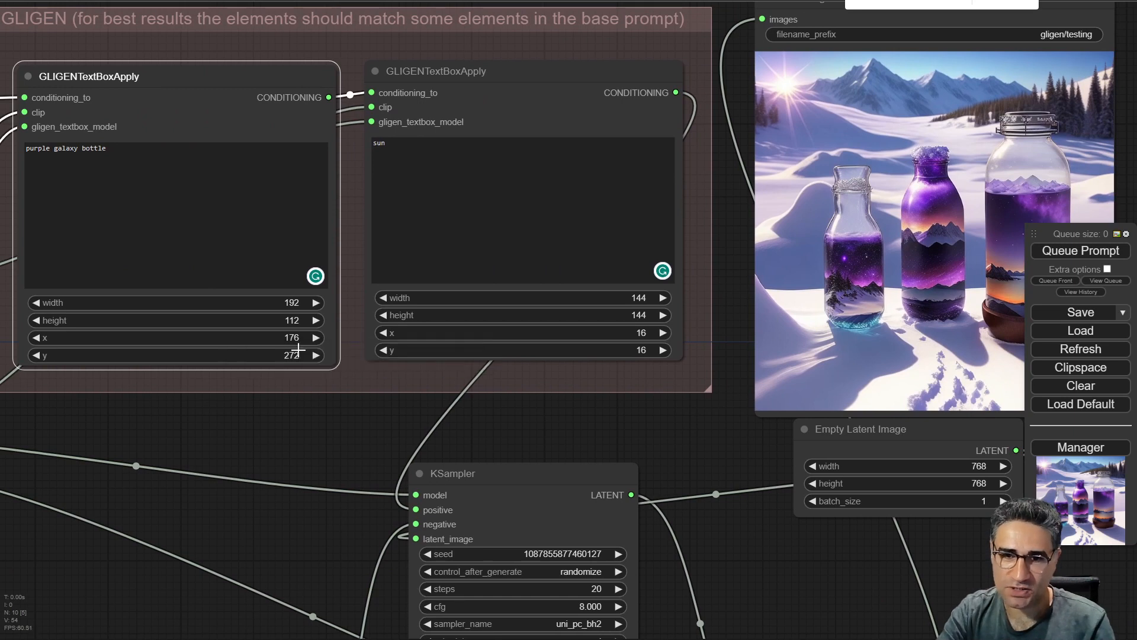
drag(254, 337, 269, 336)
Queue the prompt and view the generated image in the KSampler preview and the Save Image node.
mouse_move(327, 409)
mouse_down()
mouse_move(272, 403)
mouse_move(306, 408)
mouse_up()
click(1095, 251)
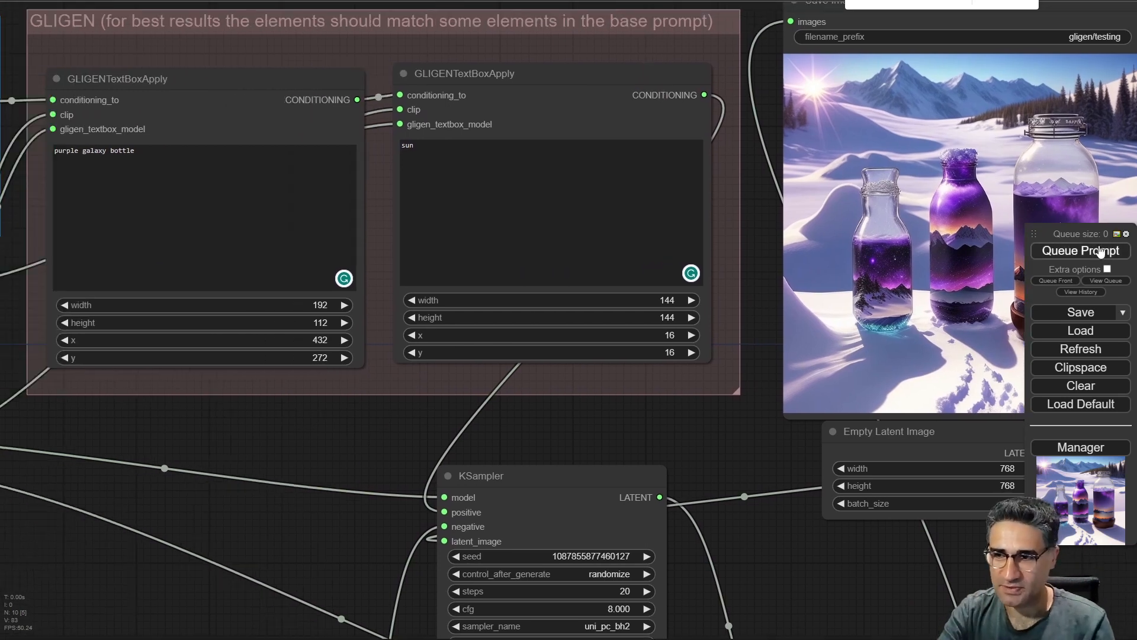
drag(737, 448, 576, 112)
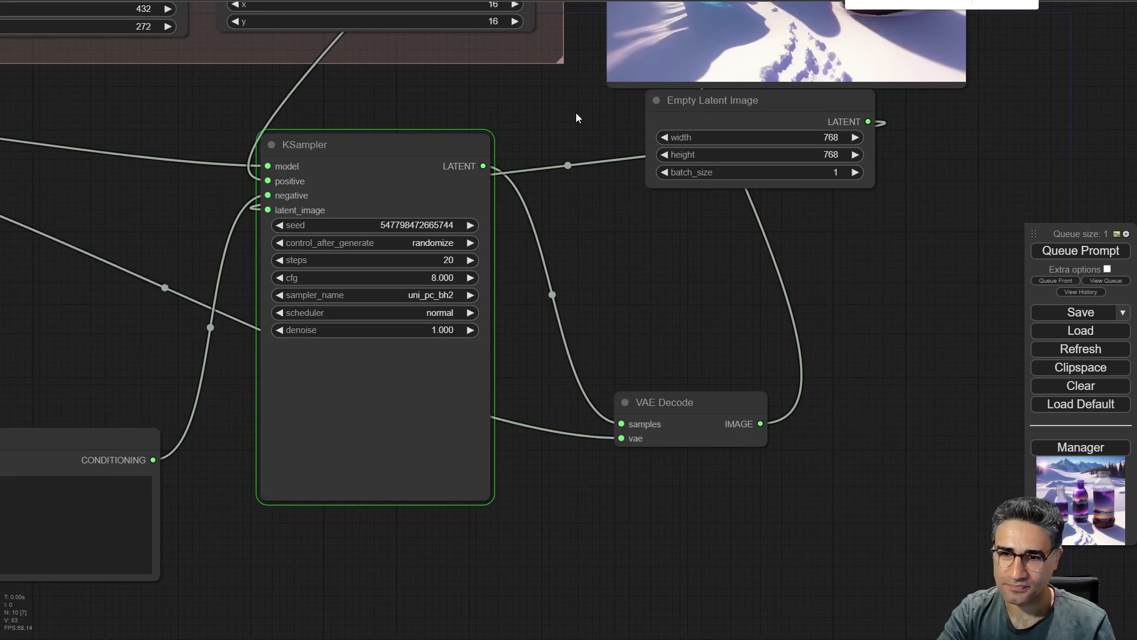
scroll(516, 391, down, 3)
drag(523, 546, 513, 502)
scroll(396, 371, up, 9)
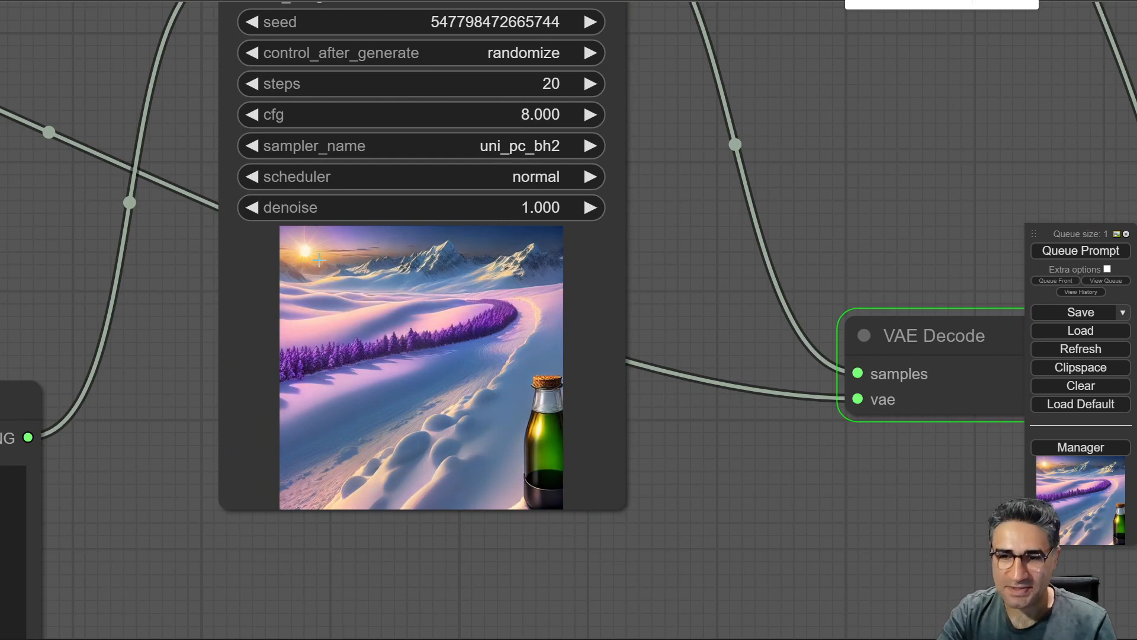
scroll(594, 282, down, 5)
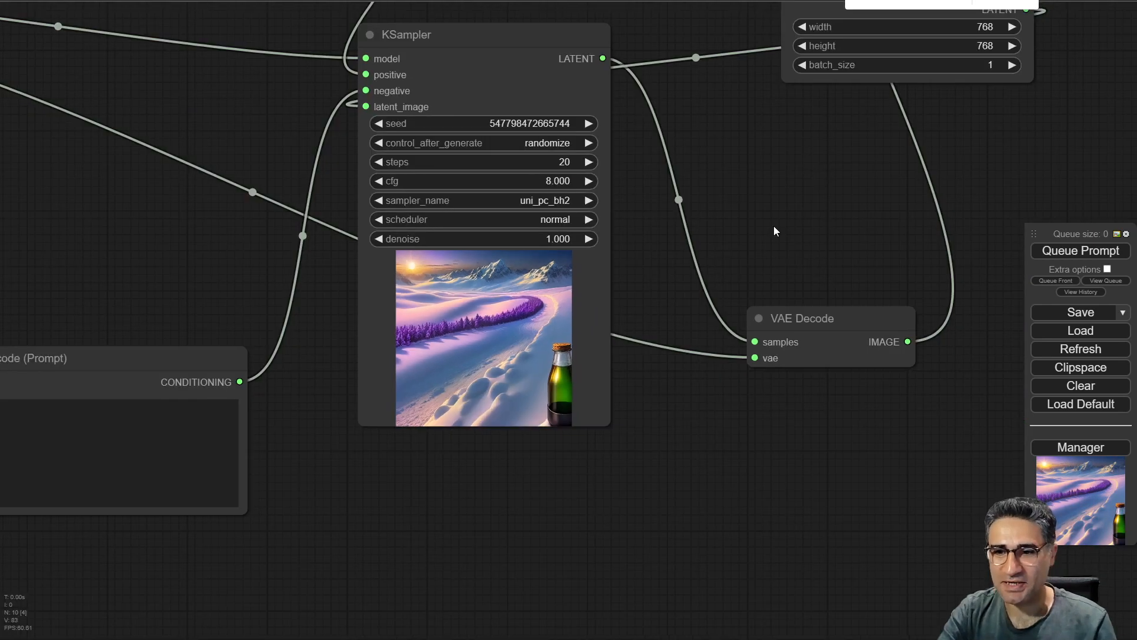
drag(773, 226, 481, 500)
drag(839, 125, 799, 428)
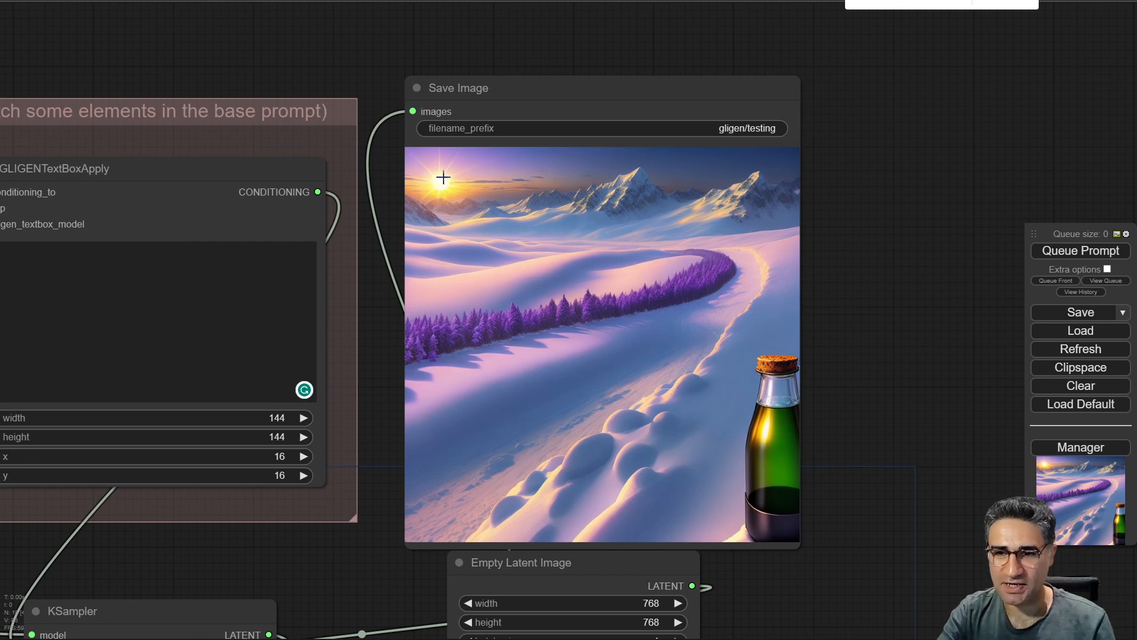
scroll(481, 260, down, 4)
scroll(336, 167, up, 4)
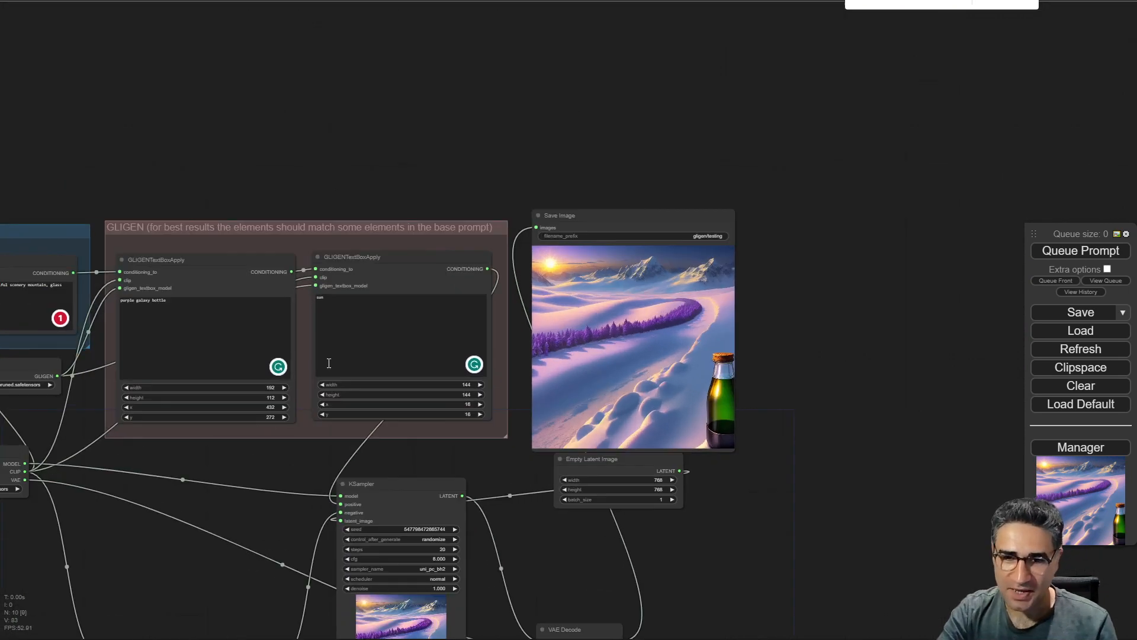
scroll(414, 473, up, 2)
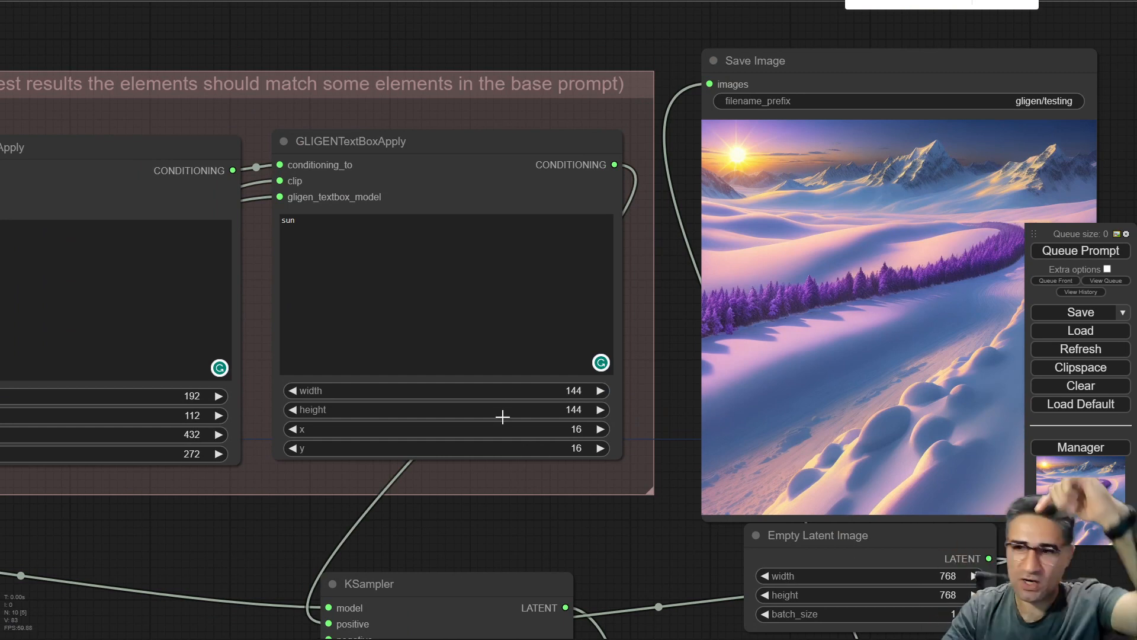
Set the y position of the "sun" text box to 304.
click(555, 448)
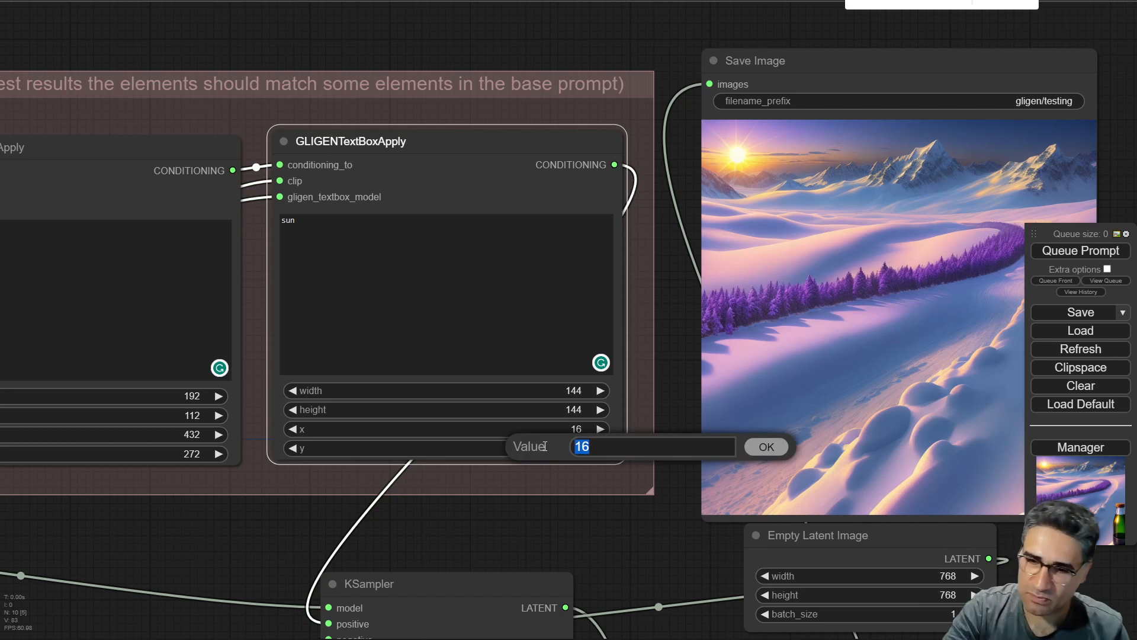
text(304)
key(Return)
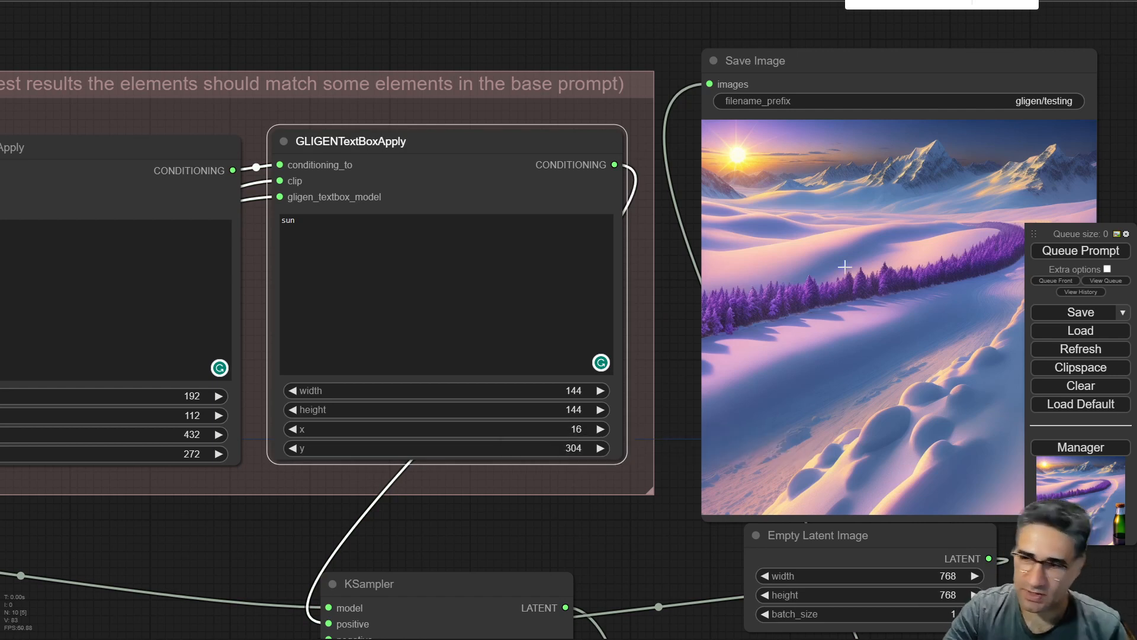
Queue the prompt twice and view each new image in the KSampler preview.
click(1045, 256)
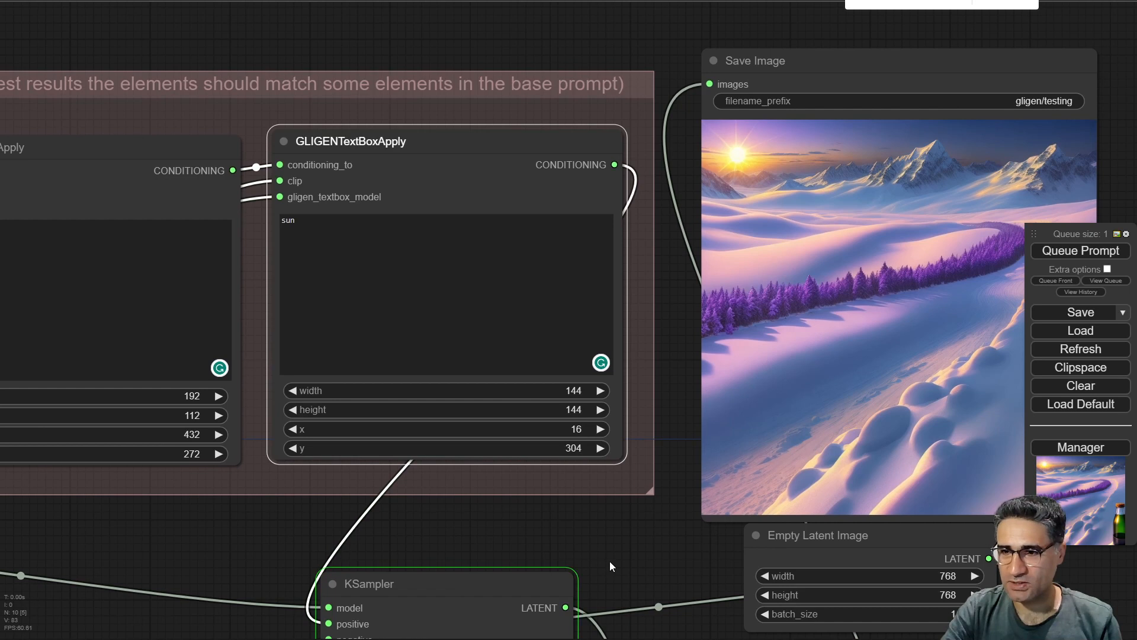
drag(609, 560, 337, 381)
drag(431, 591, 627, 116)
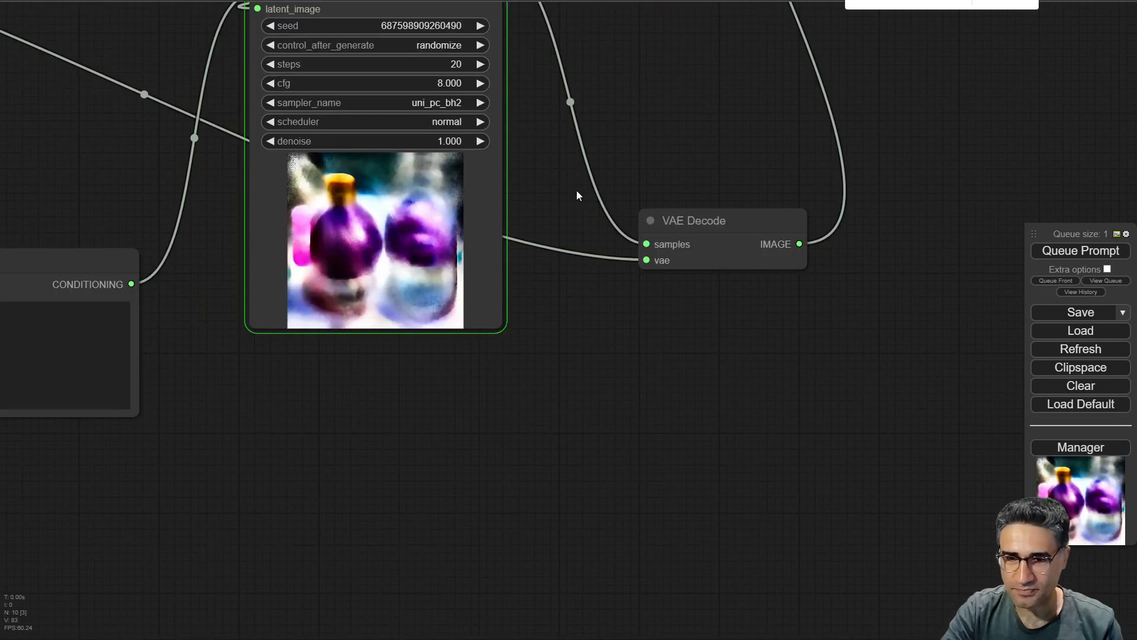
scroll(356, 205, up, 4)
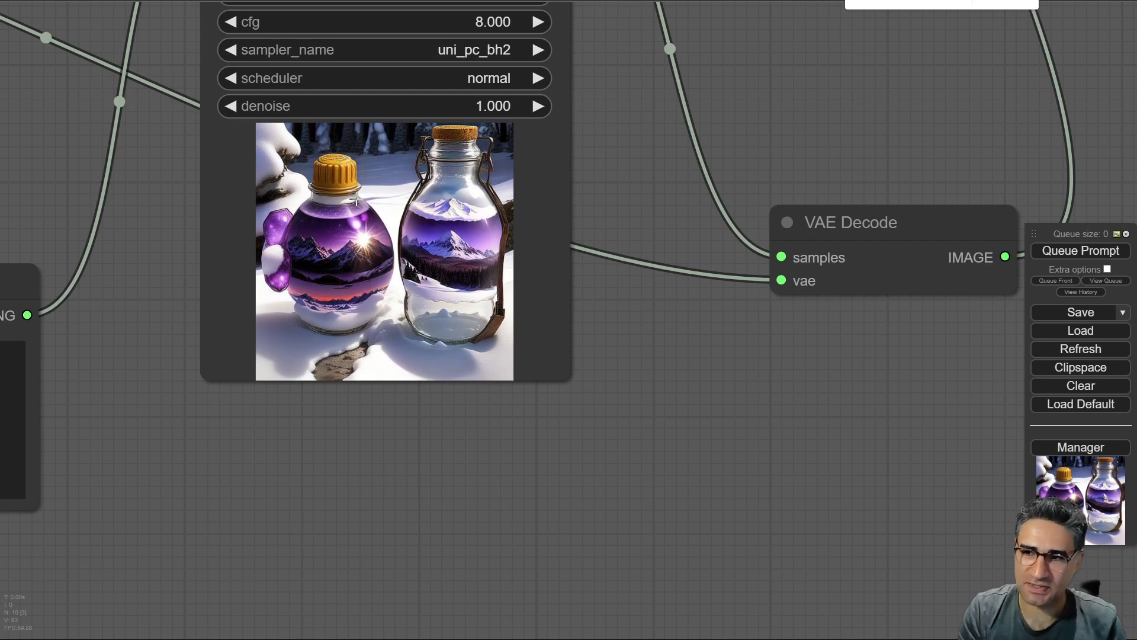
click(1081, 251)
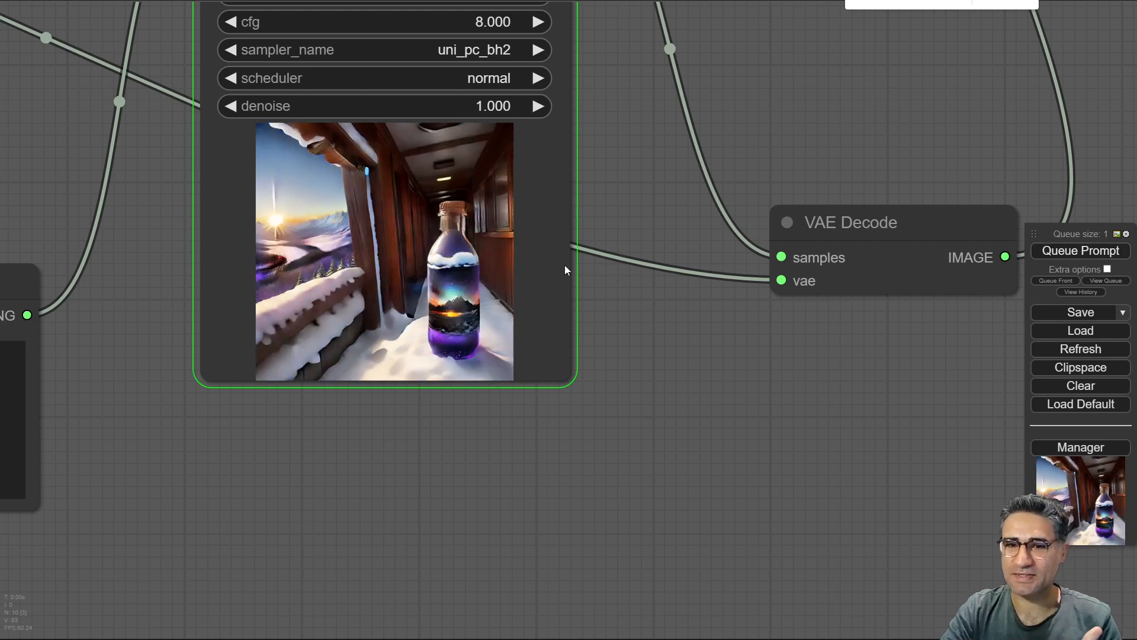
scroll(383, 263, up, 4)
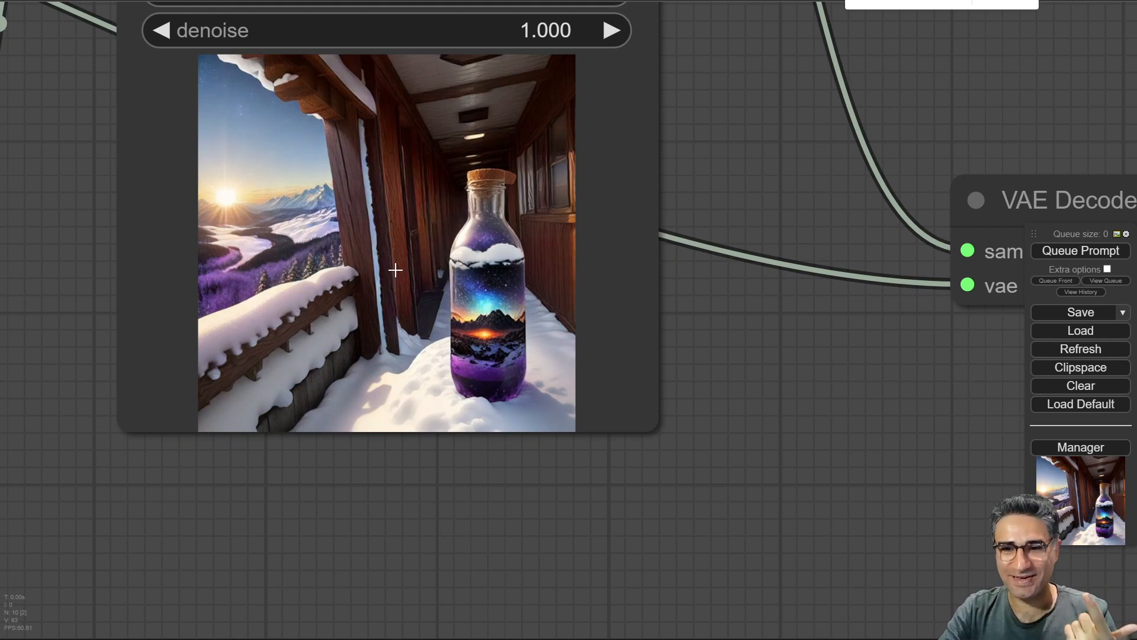
scroll(394, 271, up, 3)
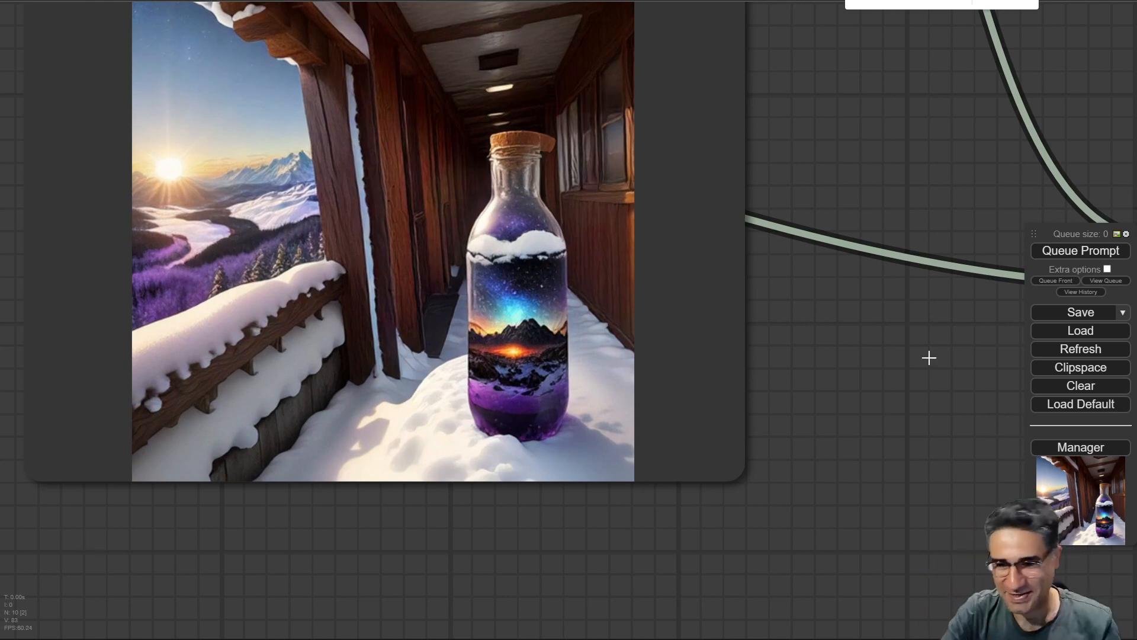
Queue two more generations and compare the results in the KSampler preview and Save Image node.
click(1058, 257)
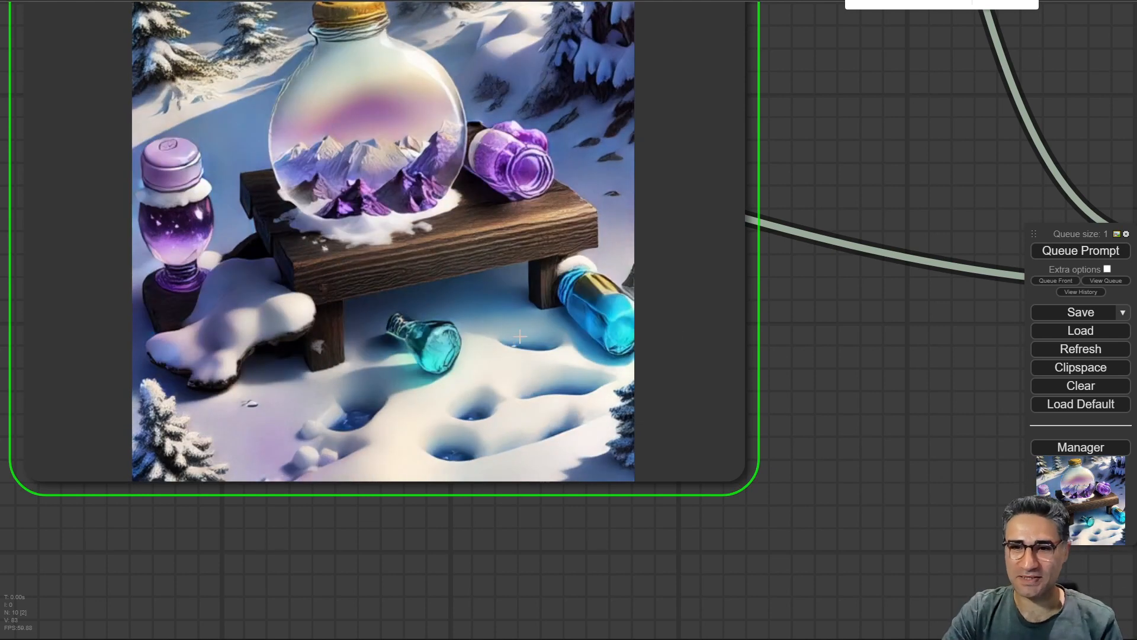
scroll(511, 336, down, 4)
scroll(341, 215, up, 4)
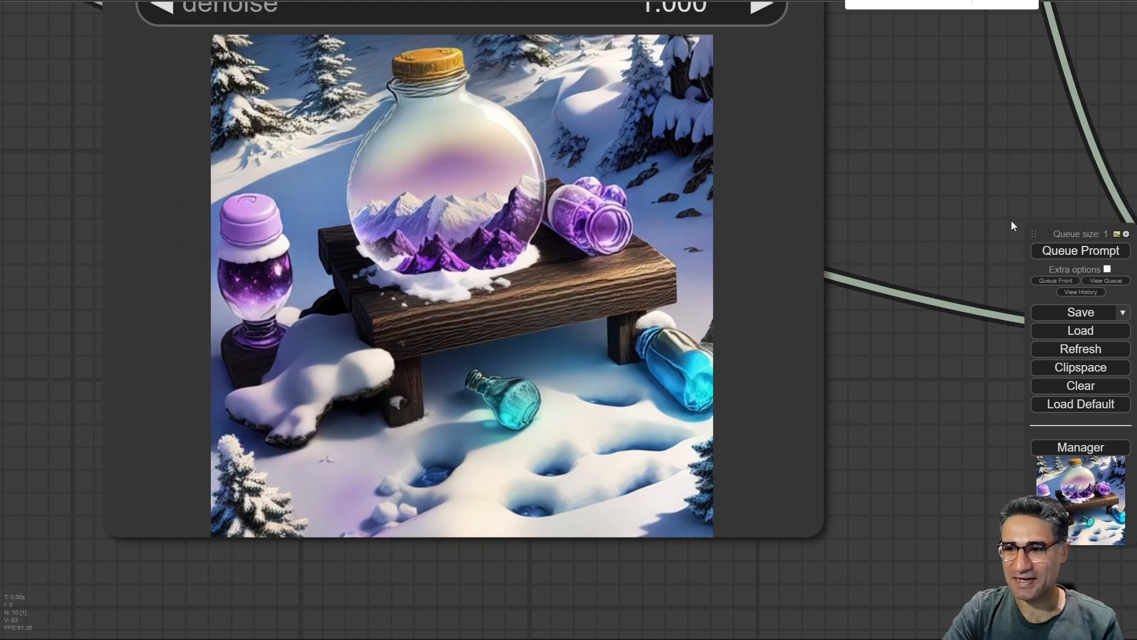
click(1094, 259)
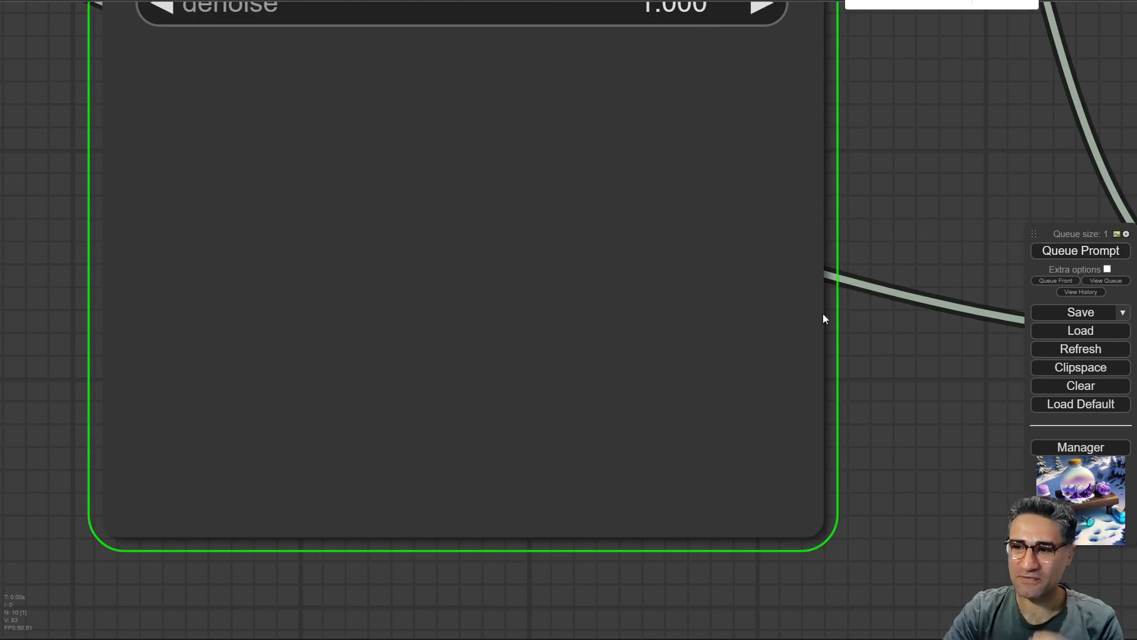
scroll(693, 332, up, 3)
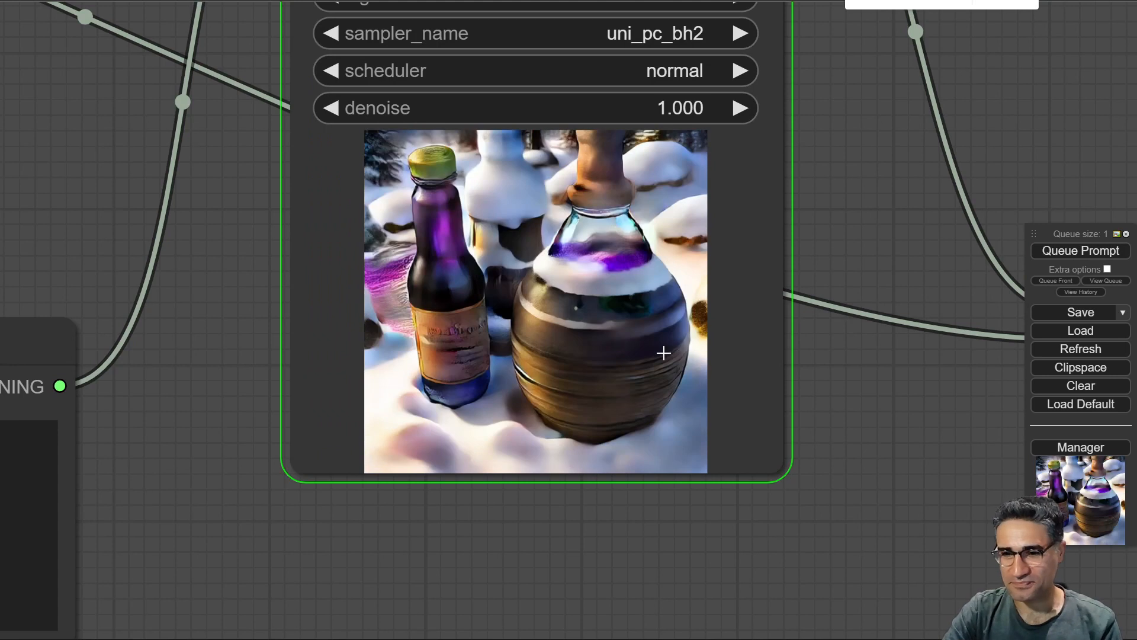
scroll(639, 358, down, 4)
drag(838, 268, 630, 629)
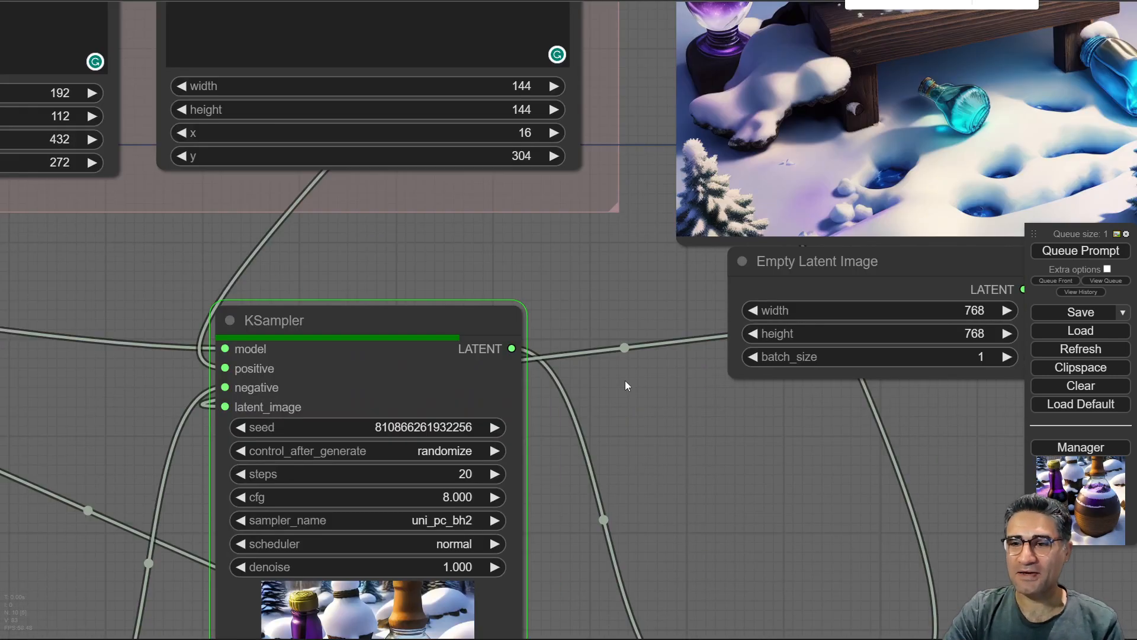
drag(634, 433, 434, 508)
drag(1037, 126, 934, 316)
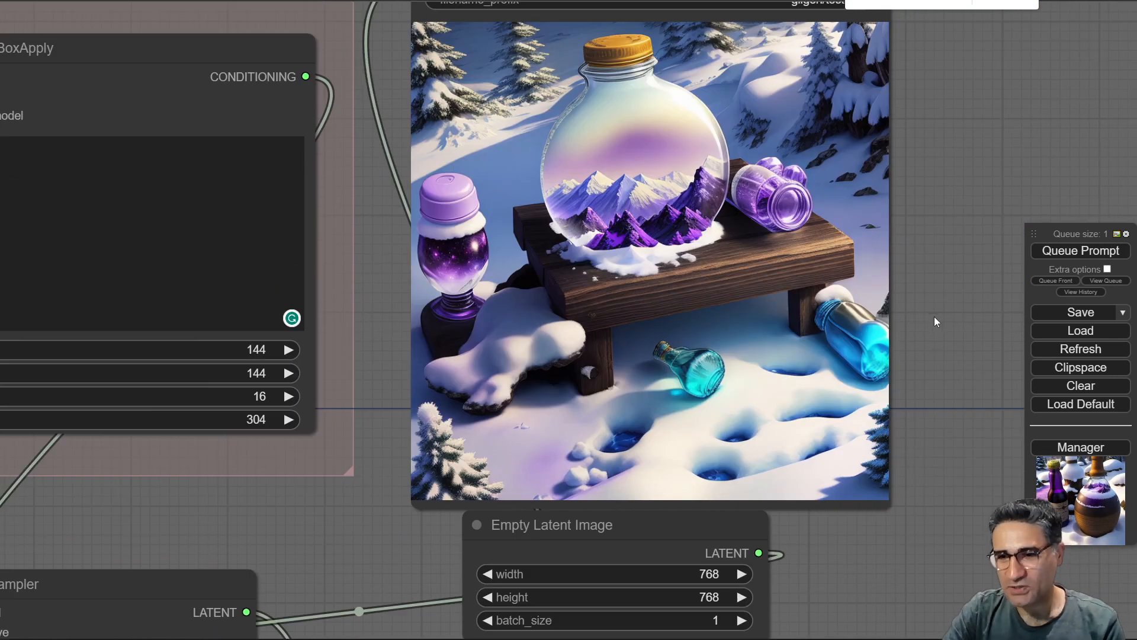
scroll(933, 316, down, 3)
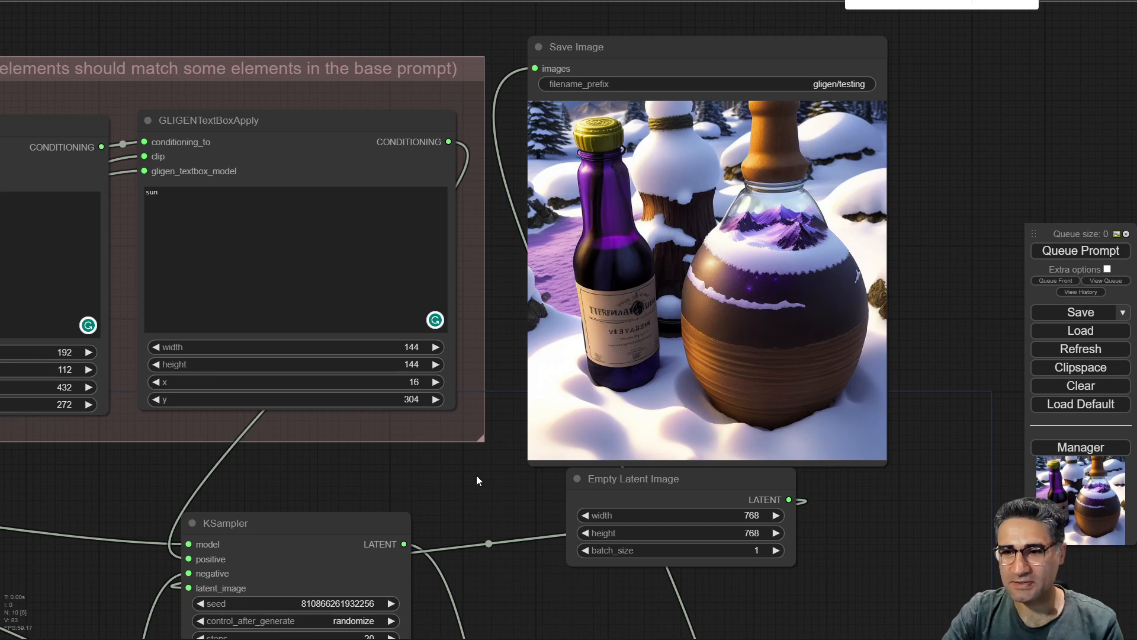
Move the "sun" text box to y 216 and x 160, then queue the prompt.
drag(460, 468, 698, 424)
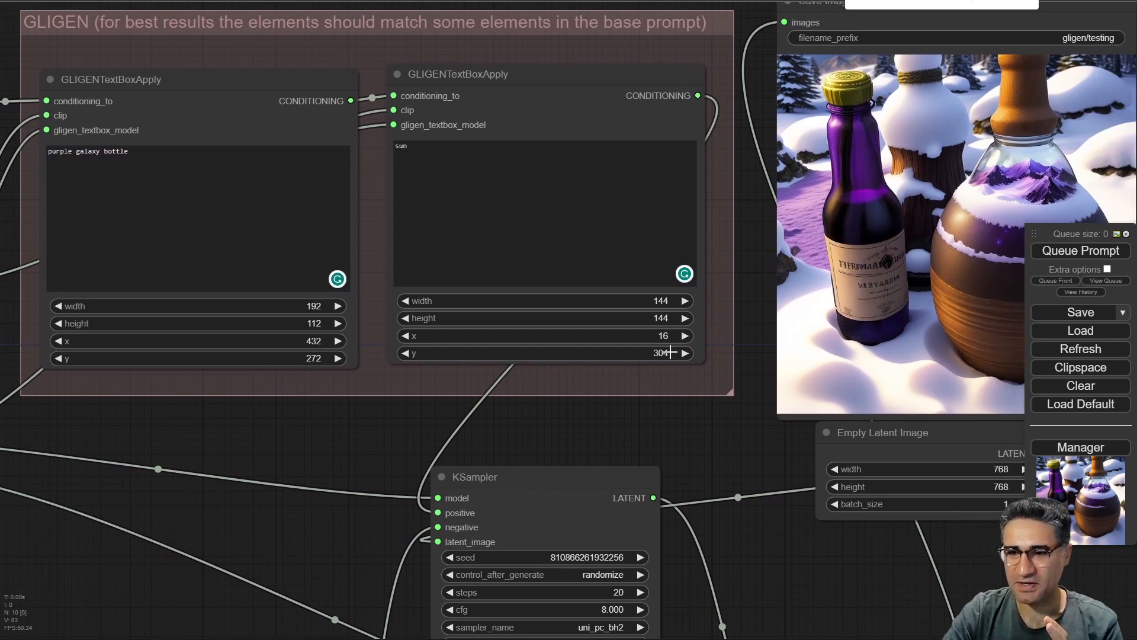
scroll(670, 350, up, 2)
drag(414, 353, 406, 353)
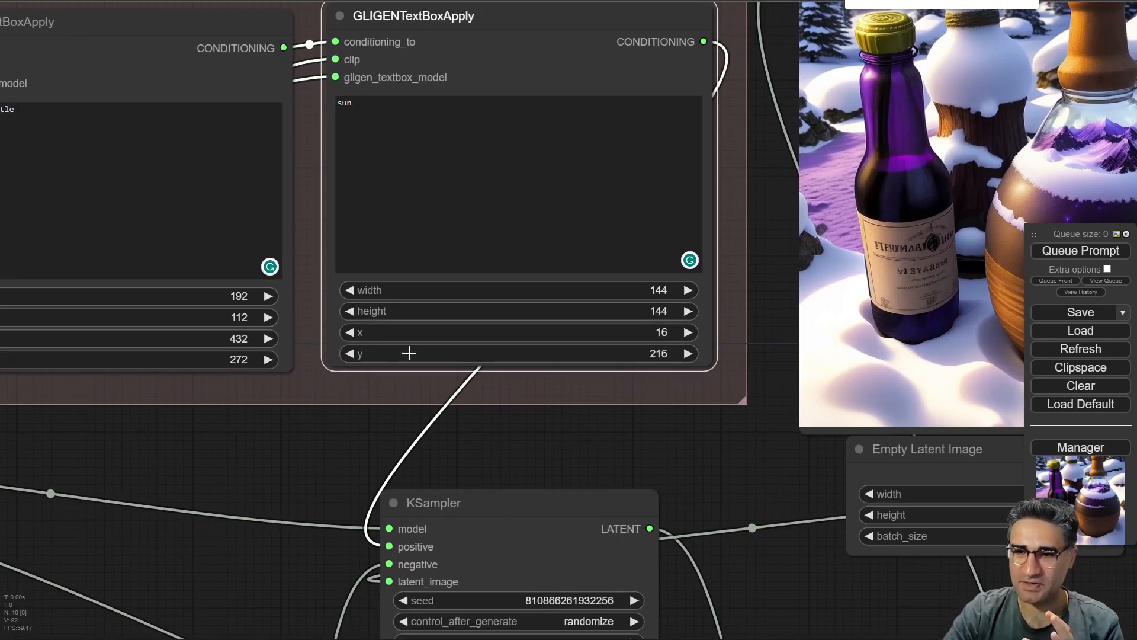
drag(617, 329, 628, 336)
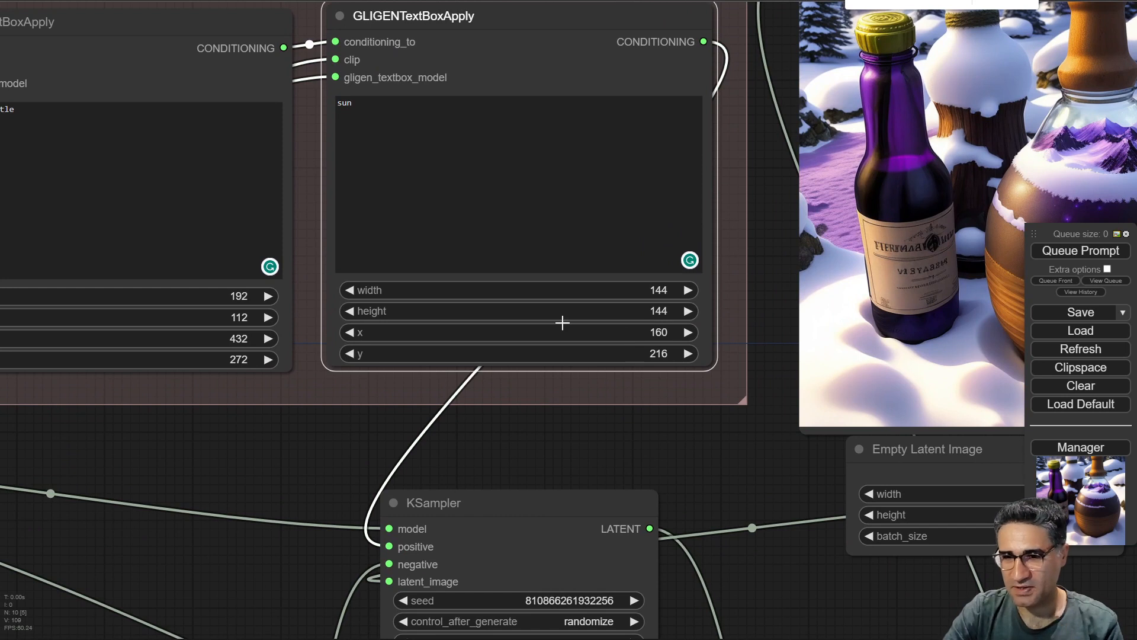
click(1081, 251)
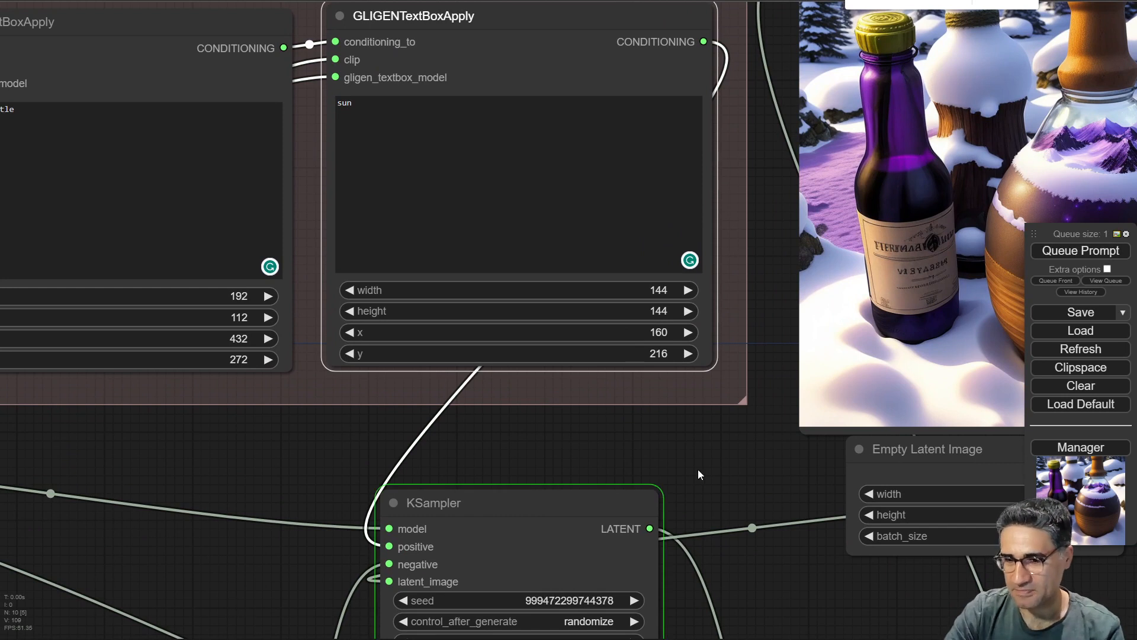
Pan around the GLIGEN workflow to inspect the KSampler, negative prompt and text box nodes.
drag(698, 469, 724, 257)
drag(744, 490, 738, 295)
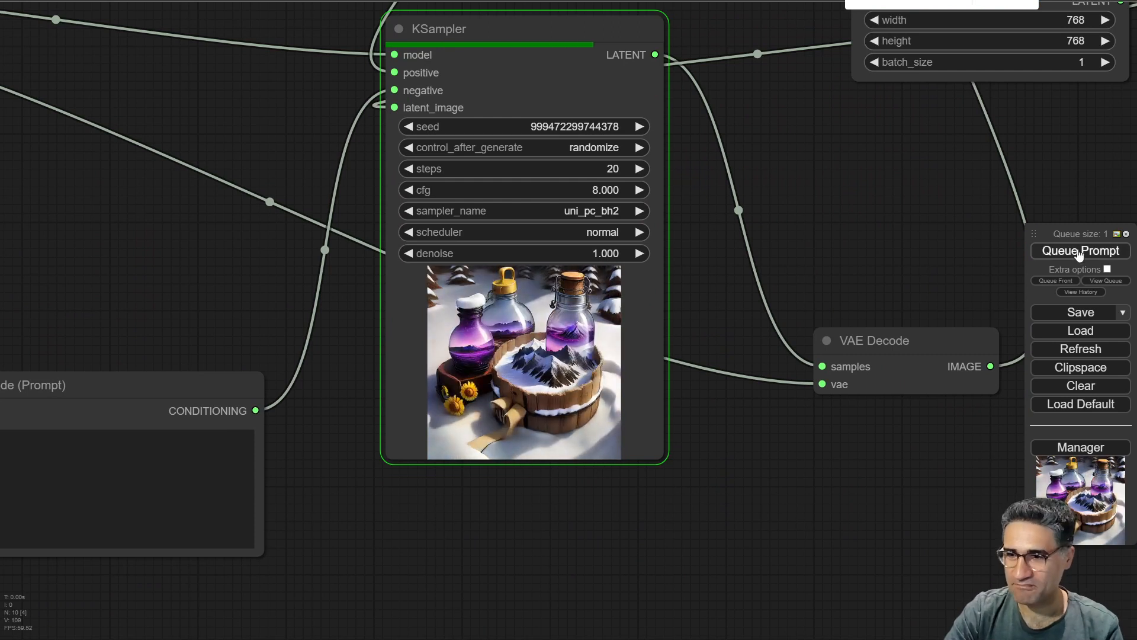
drag(629, 544, 1132, 368)
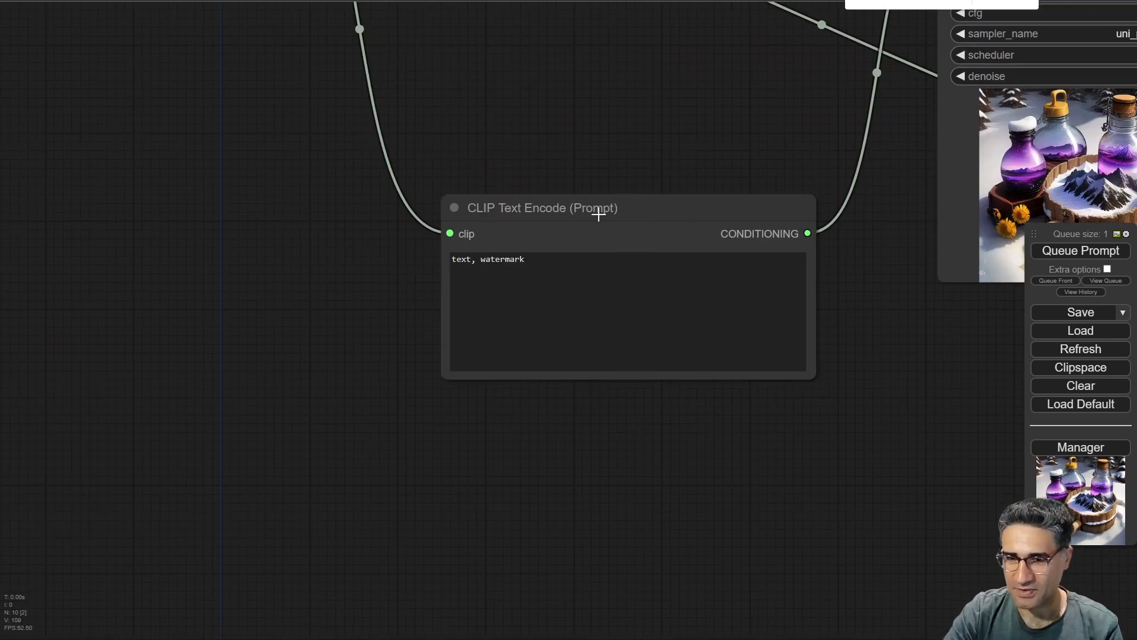
drag(598, 214, 620, 616)
scroll(559, 359, down, 5)
scroll(346, 351, up, 5)
drag(866, 288, 727, 514)
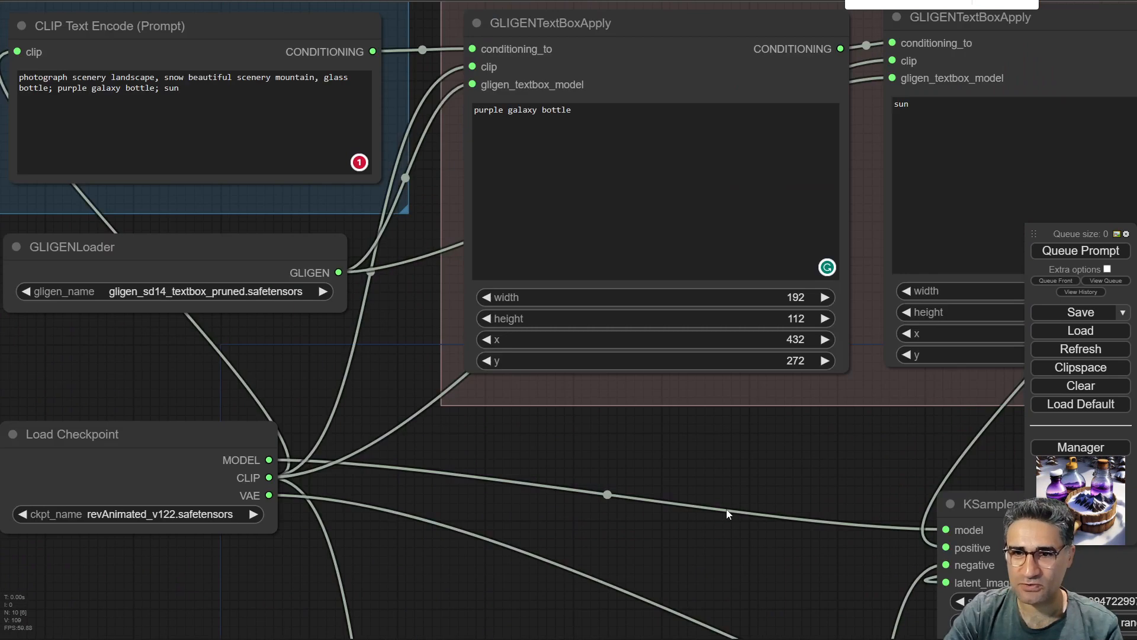
Set the Empty Latent Image batch size to 5 and queue the prompt.
scroll(726, 514, down, 6)
drag(790, 573, 414, 212)
mouse_move(527, 153)
mouse_down()
mouse_move(532, 240)
mouse_move(508, 355)
mouse_move(548, 158)
mouse_up()
scroll(862, 157, up, 9)
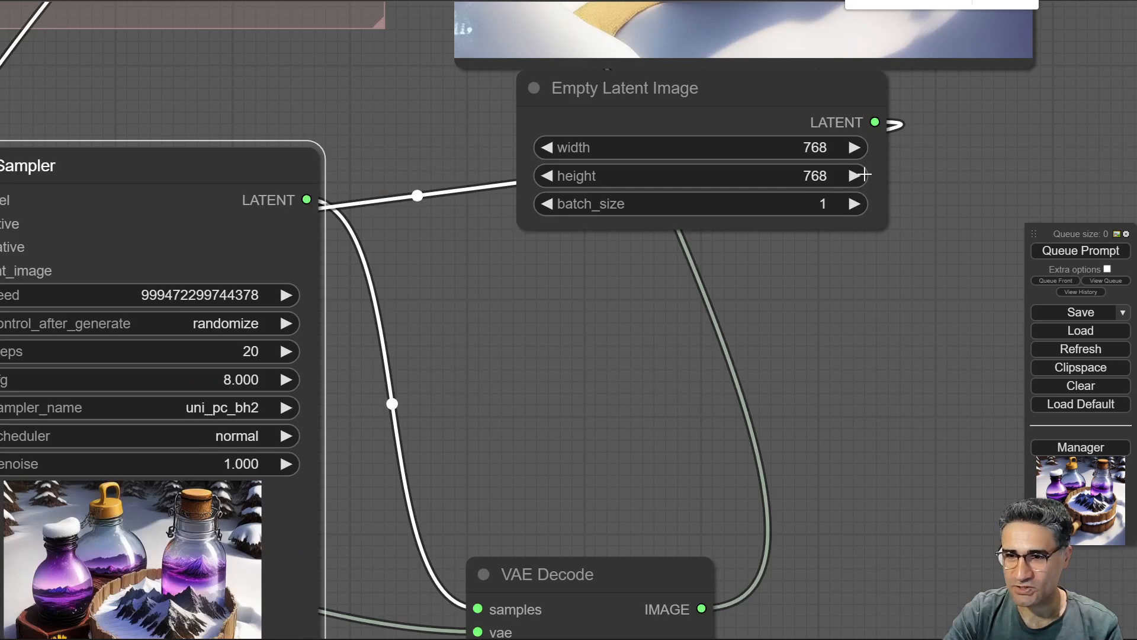
click(853, 203)
click(853, 203)
click(853, 203)
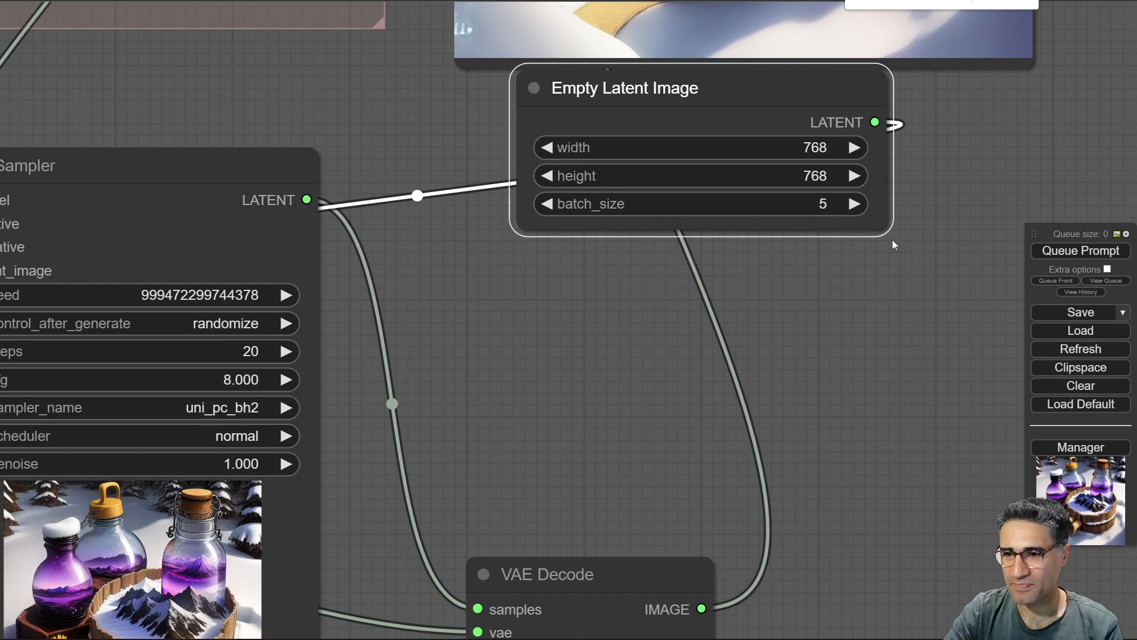
scroll(710, 376, down, 5)
drag(541, 205, 574, 161)
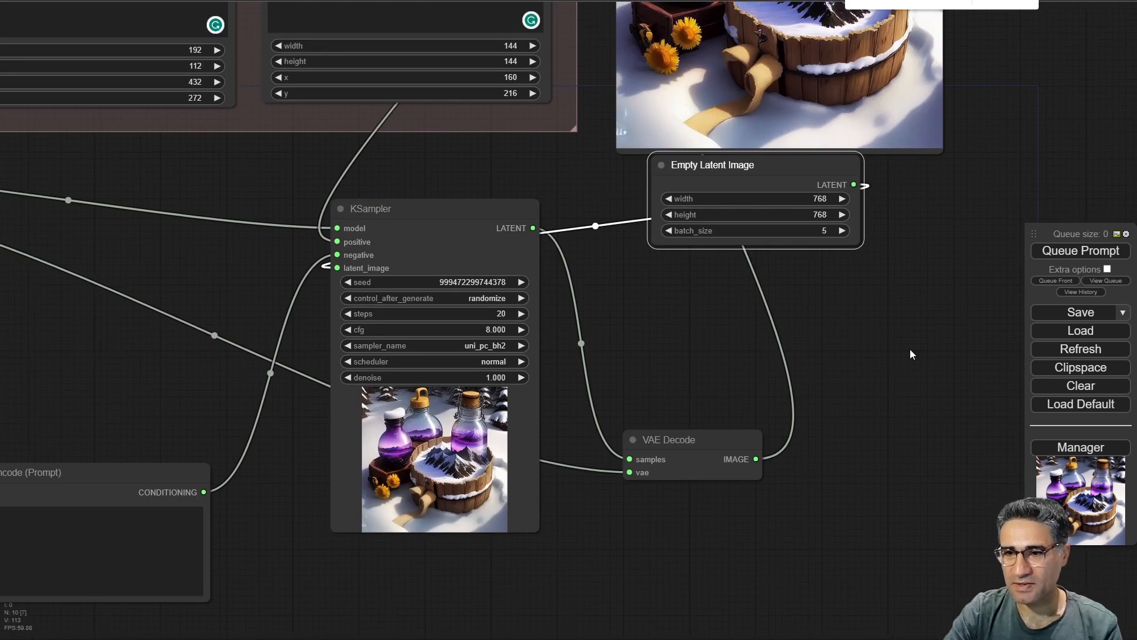
click(1096, 249)
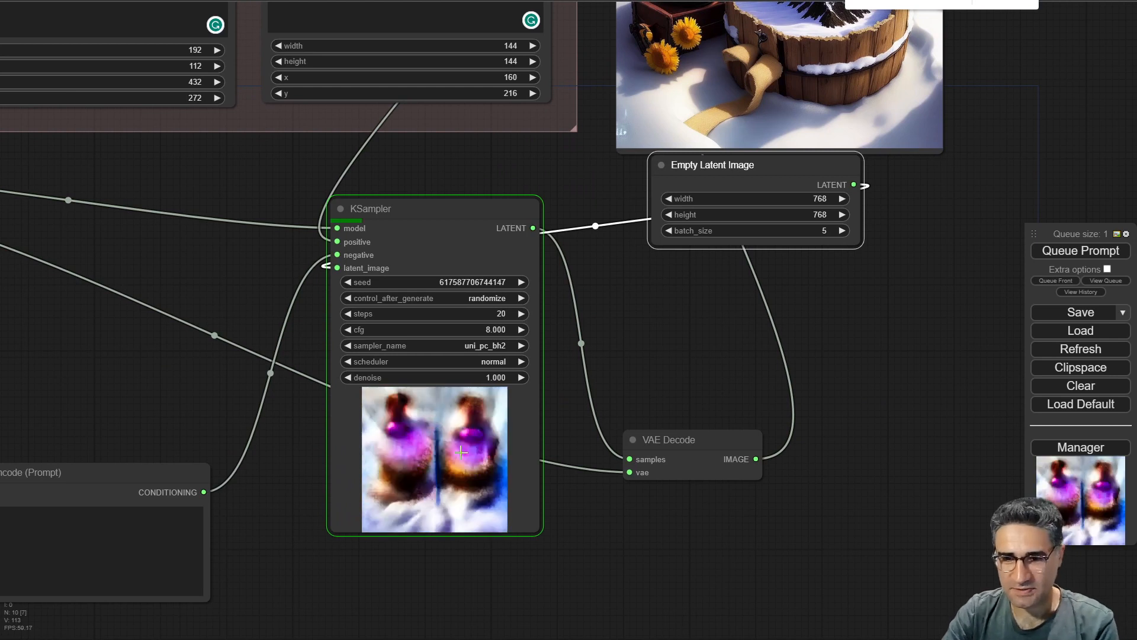
Watch the batch generate in the KSampler preview.
scroll(461, 452, up, 5)
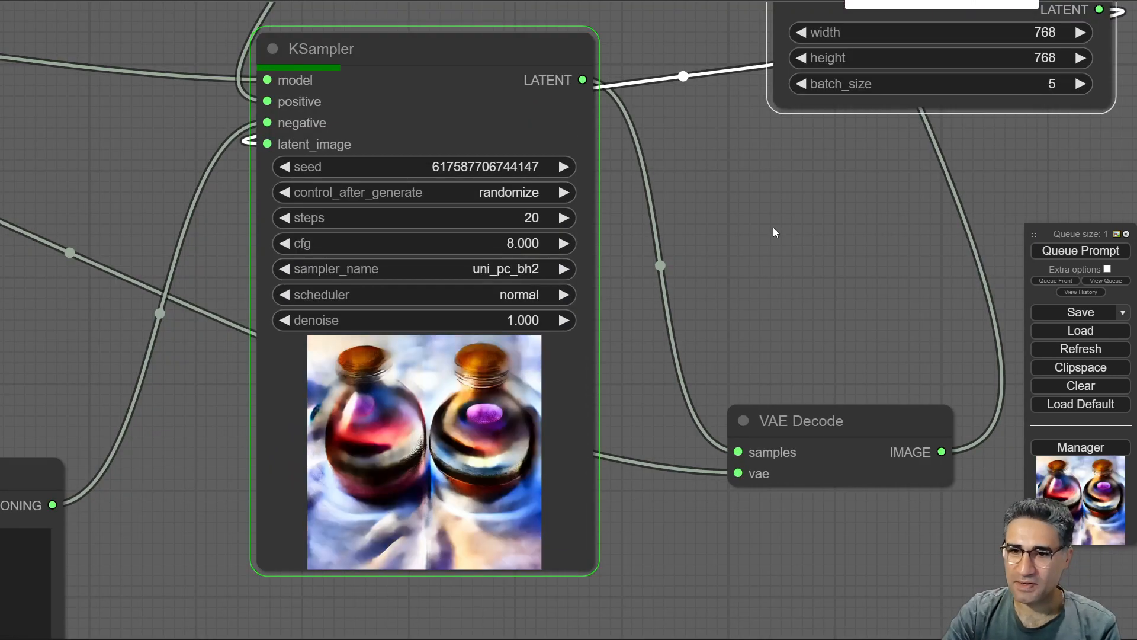
drag(773, 226, 712, 336)
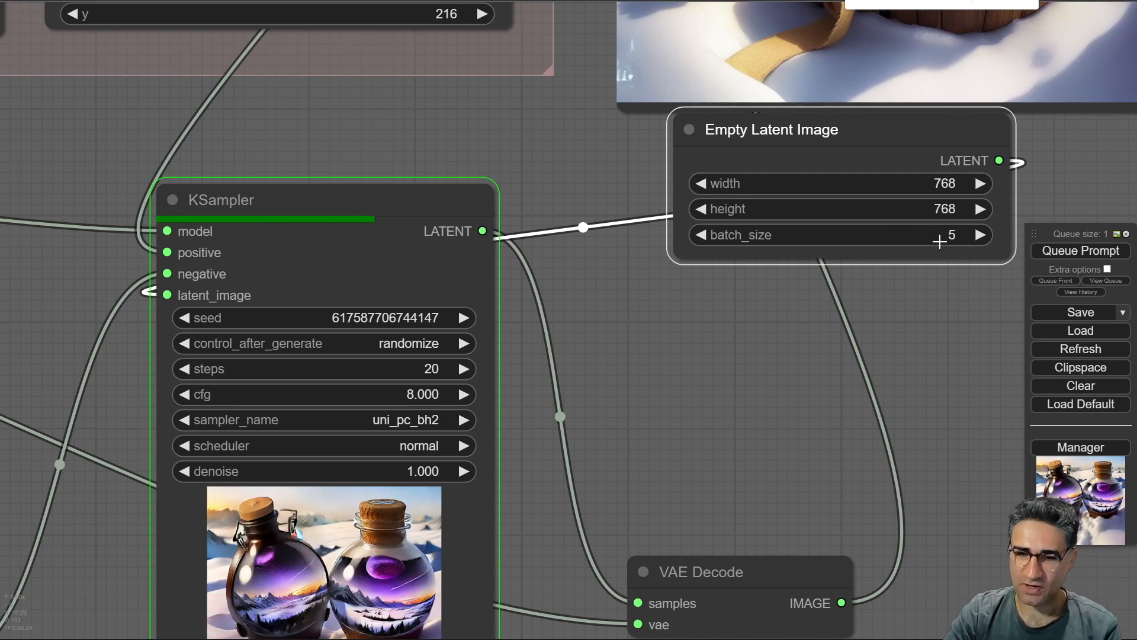
drag(744, 440, 640, 528)
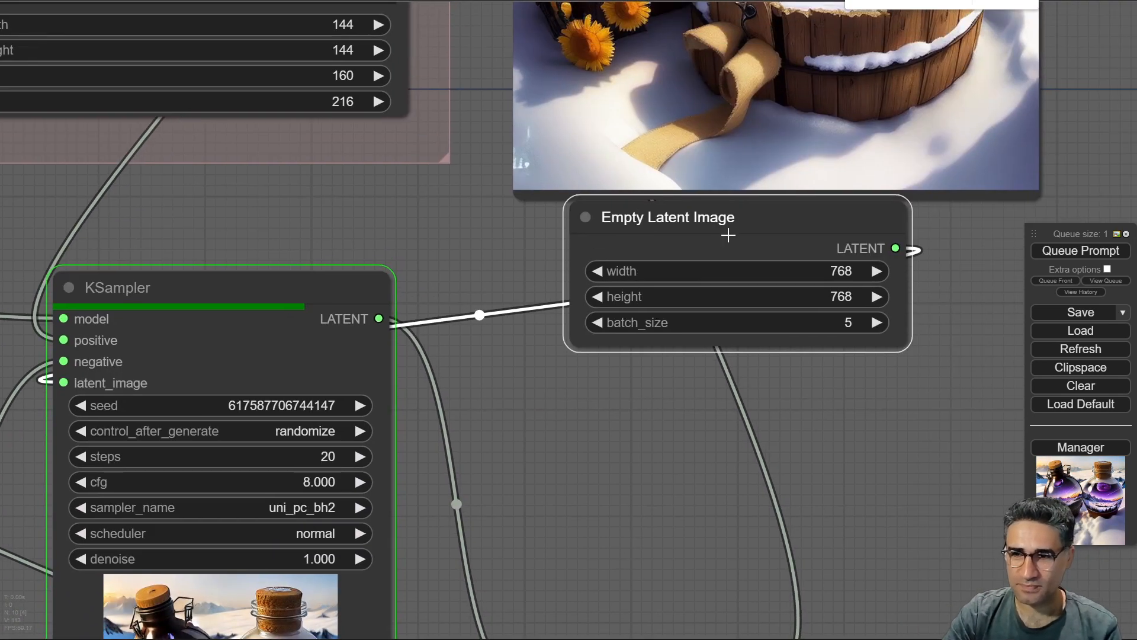
drag(728, 234, 724, 324)
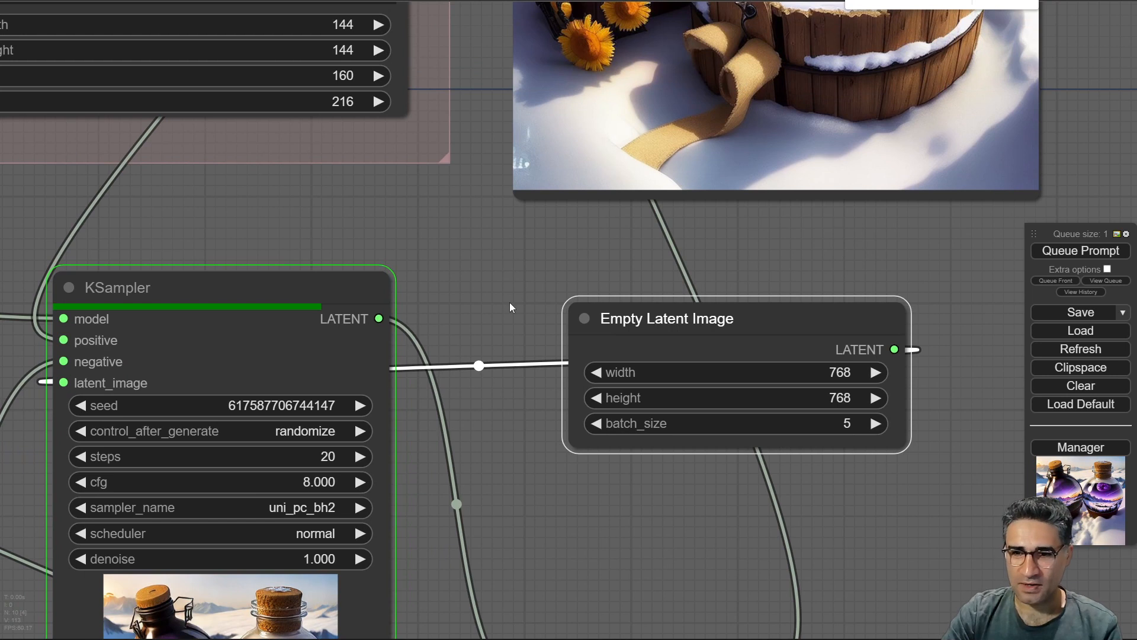
drag(483, 290, 633, 115)
scroll(409, 483, up, 10)
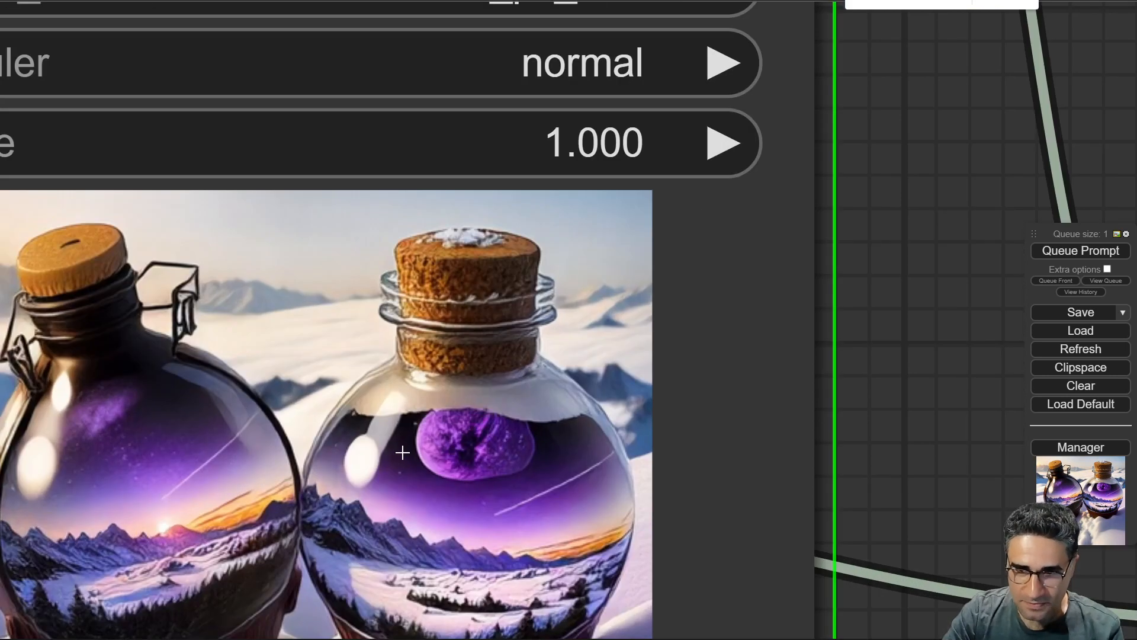
scroll(403, 452, down, 11)
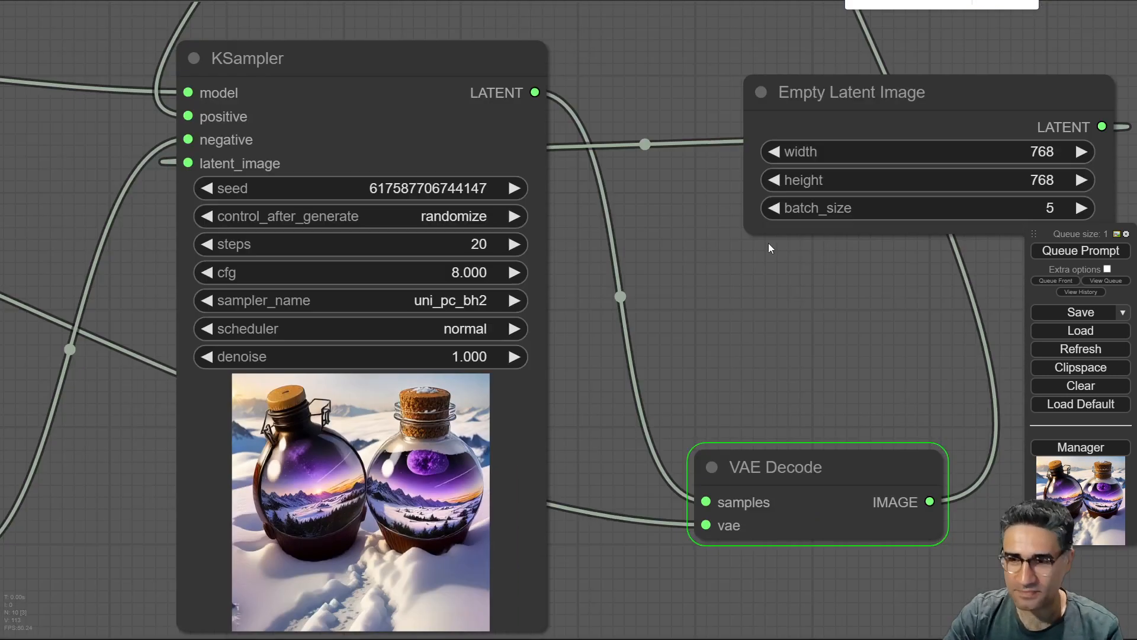
drag(790, 291, 518, 525)
drag(813, 223, 764, 388)
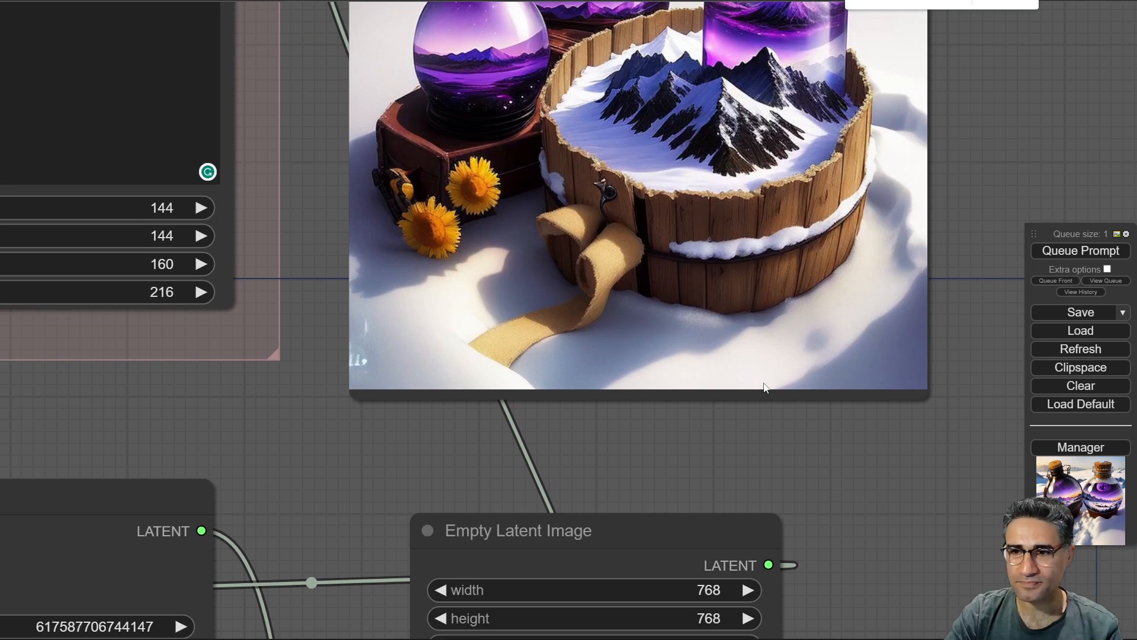
Examine the five generated images in the Save Image node, zooming in on individual results.
drag(1016, 150, 1017, 151)
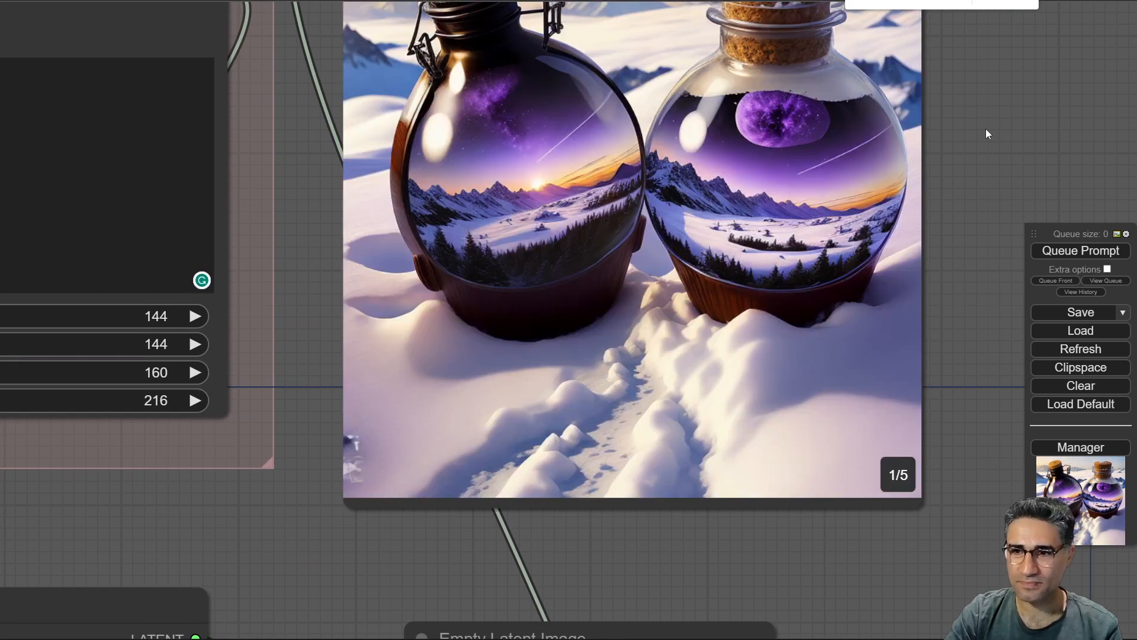
drag(955, 171, 867, 296)
click(811, 67)
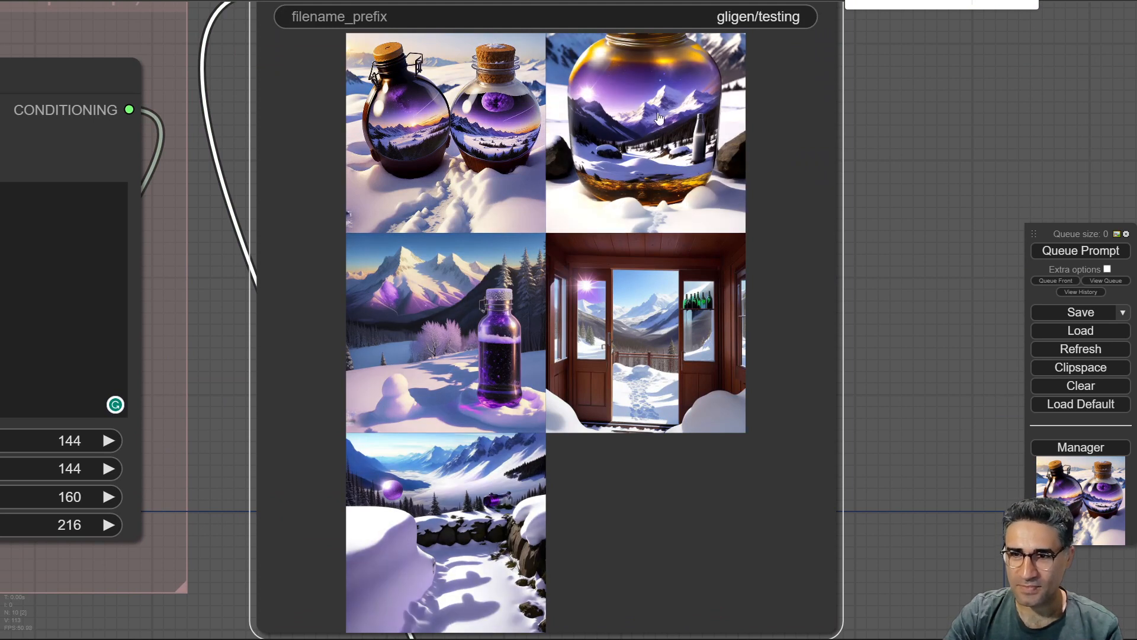
drag(940, 95, 911, 199)
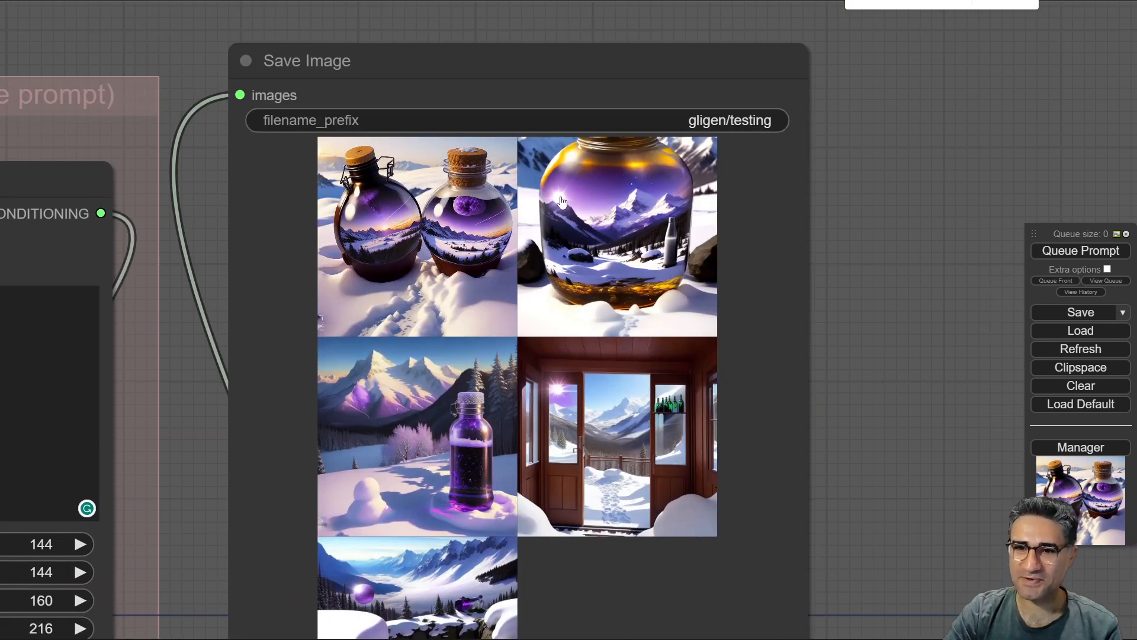
scroll(561, 195, up, 4)
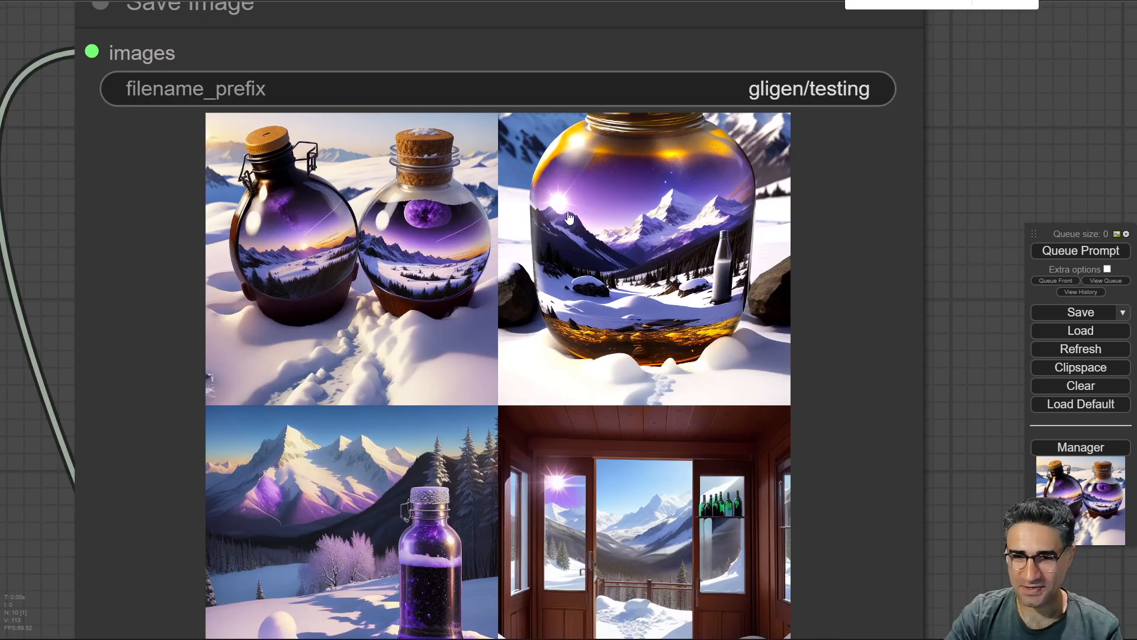
scroll(288, 271, up, 8)
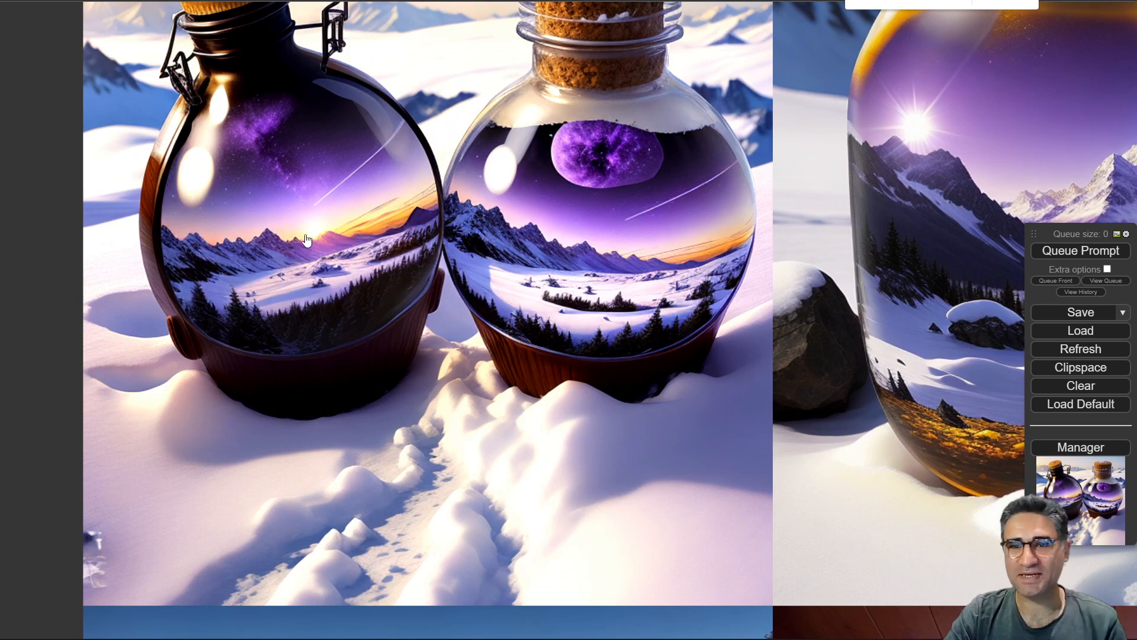
scroll(305, 240, down, 5)
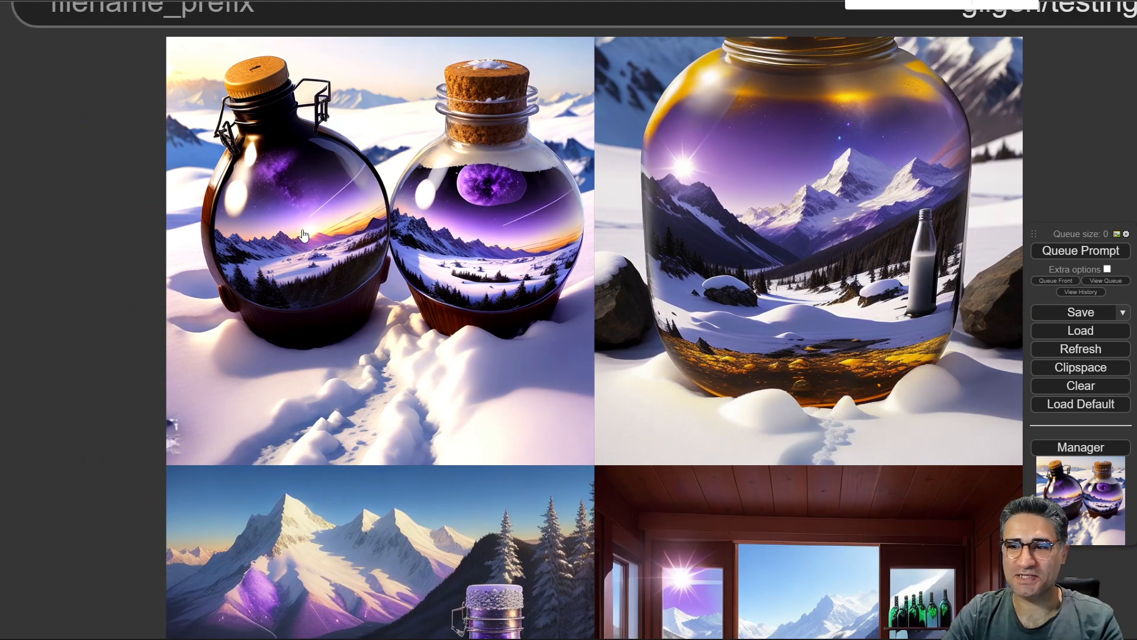
scroll(304, 236, down, 4)
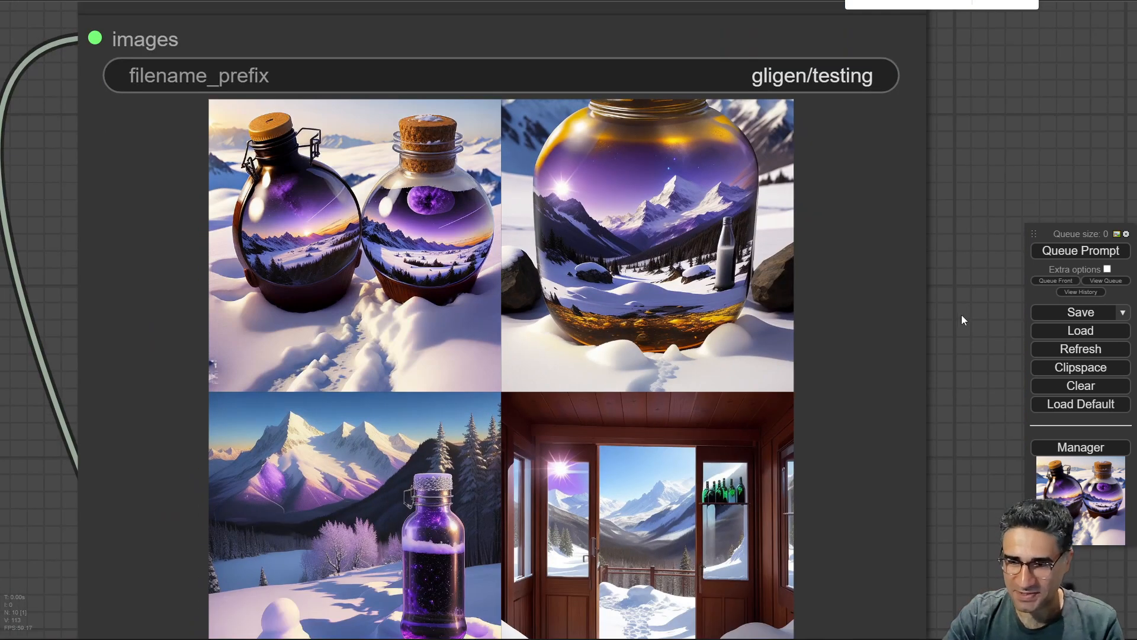
drag(961, 315, 997, 38)
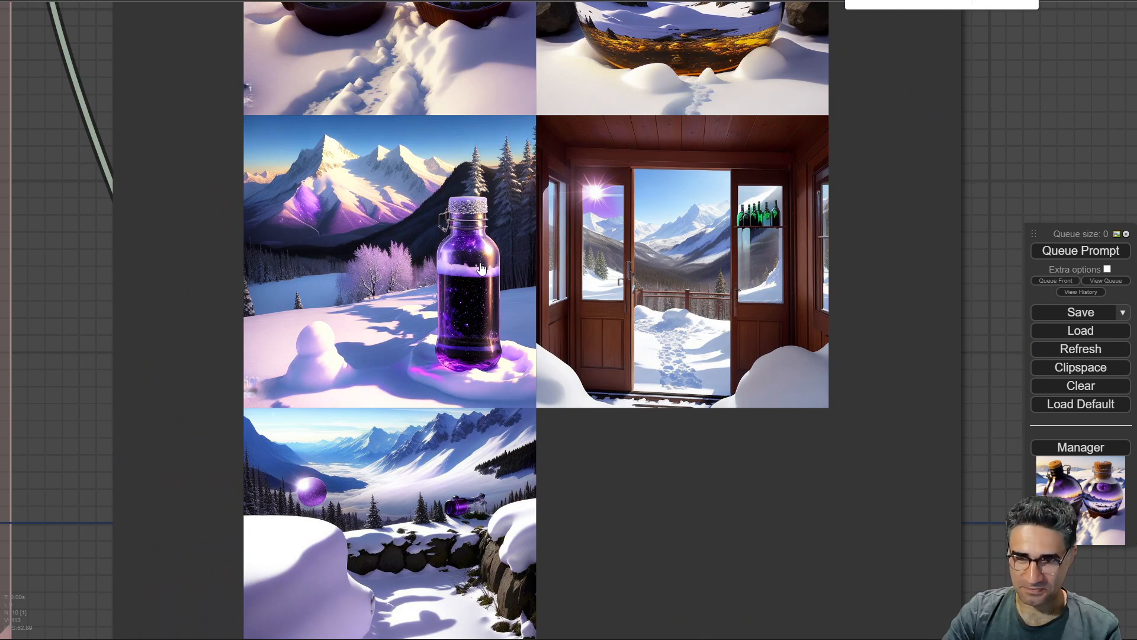
scroll(480, 270, down, 6)
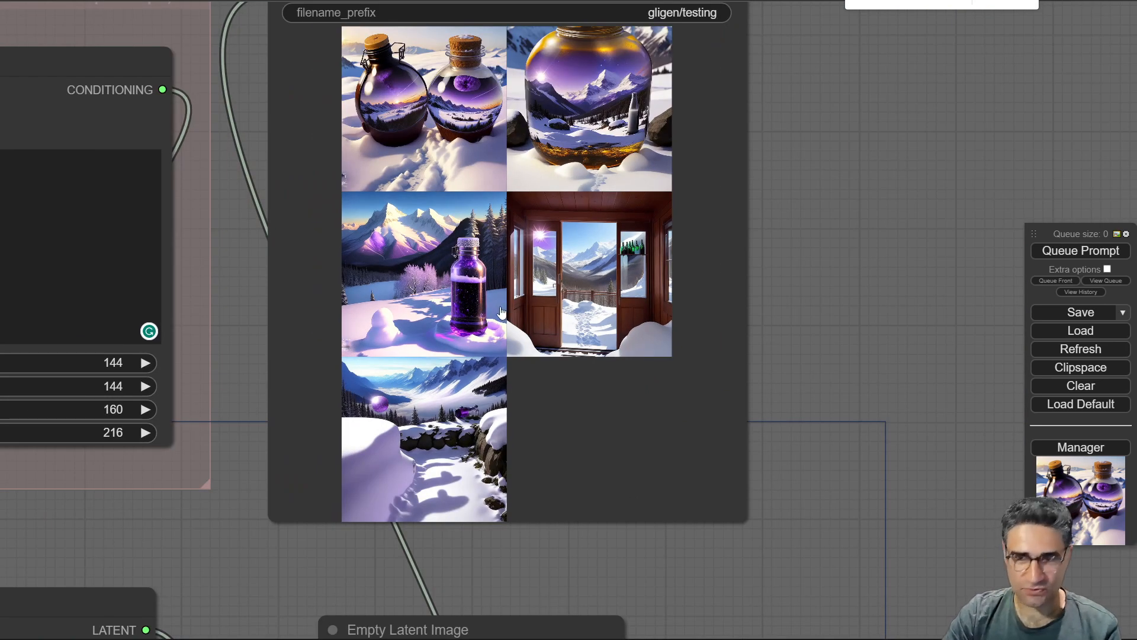
scroll(501, 312, down, 5)
drag(713, 363, 995, 179)
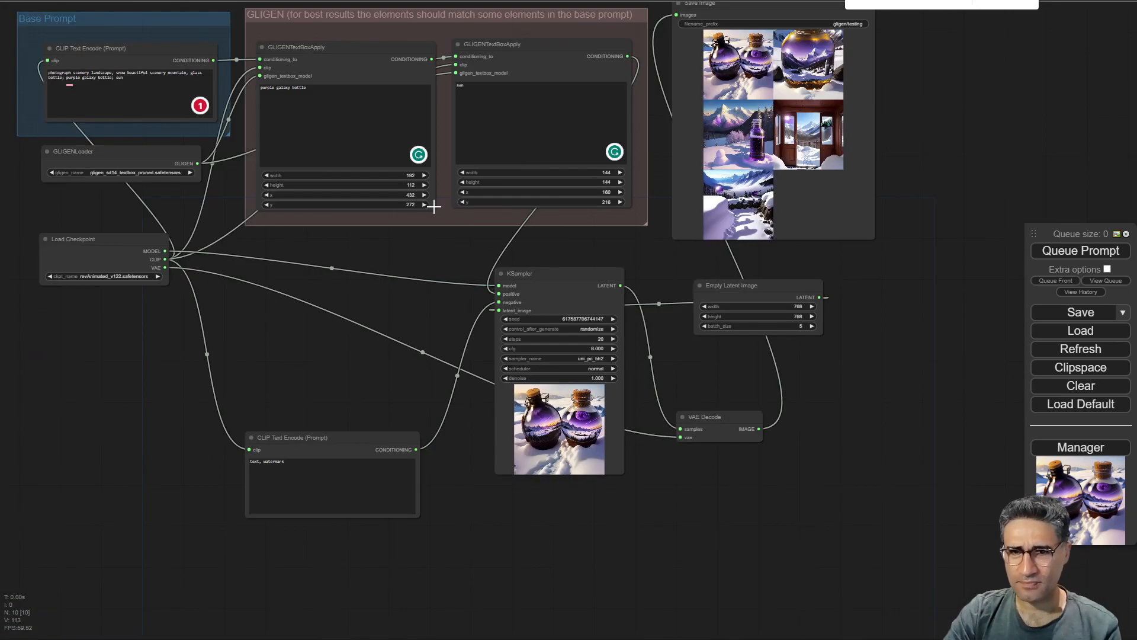
drag(79, 207, 155, 325)
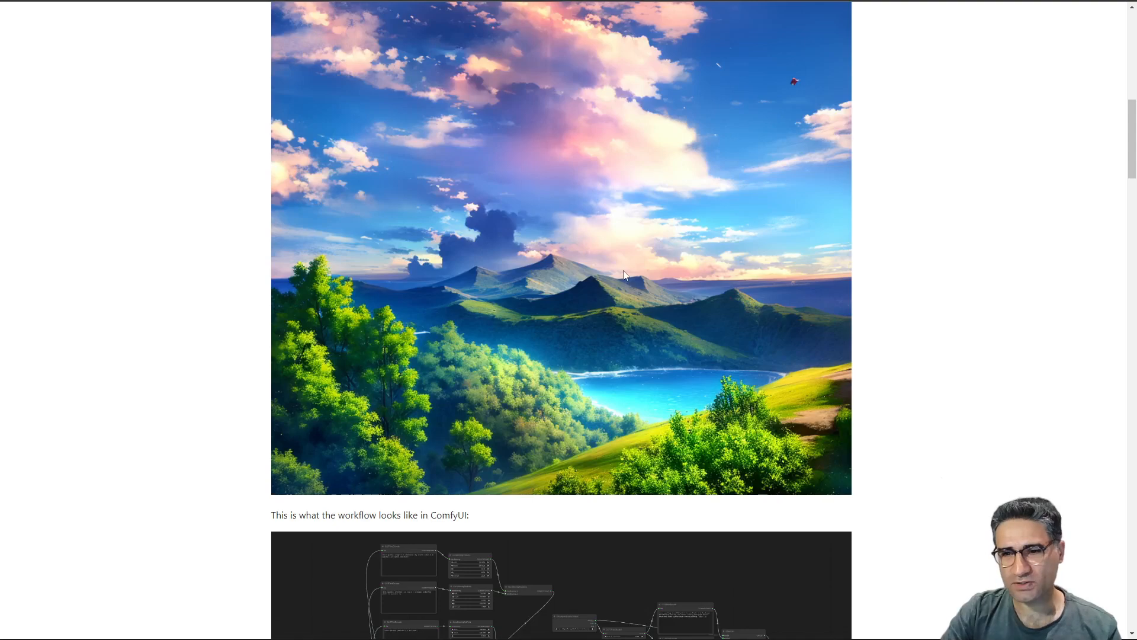
Browse the Area Composition Examples page and a custom node README for regional conditioning workflows.
scroll(623, 274, up, 15)
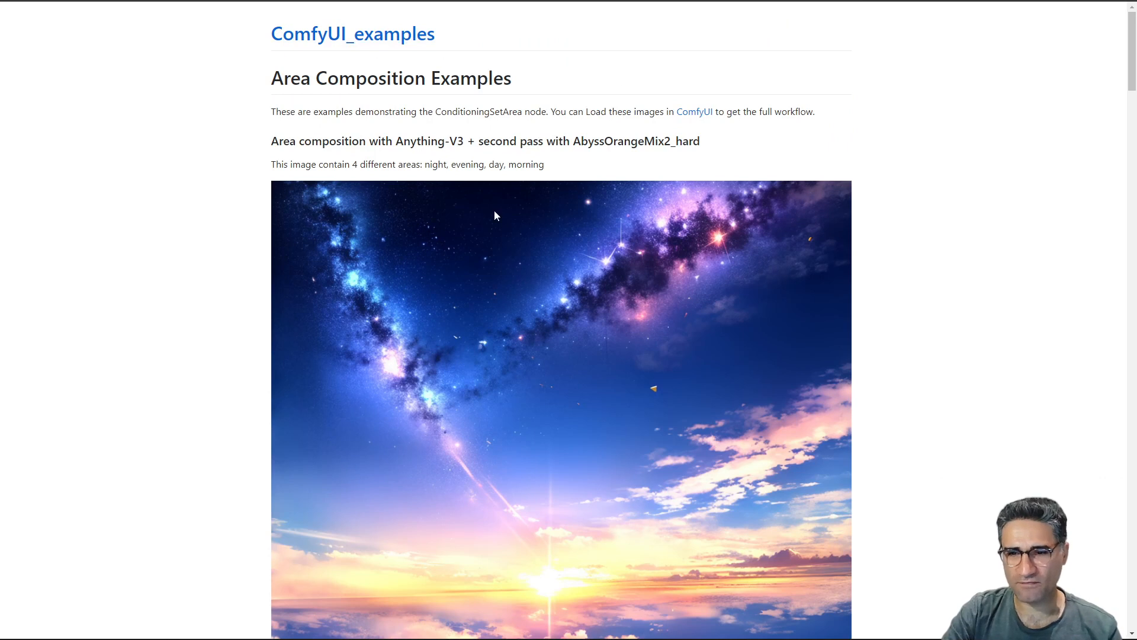
scroll(503, 240, down, 20)
scroll(504, 241, down, 7)
scroll(525, 247, up, 6)
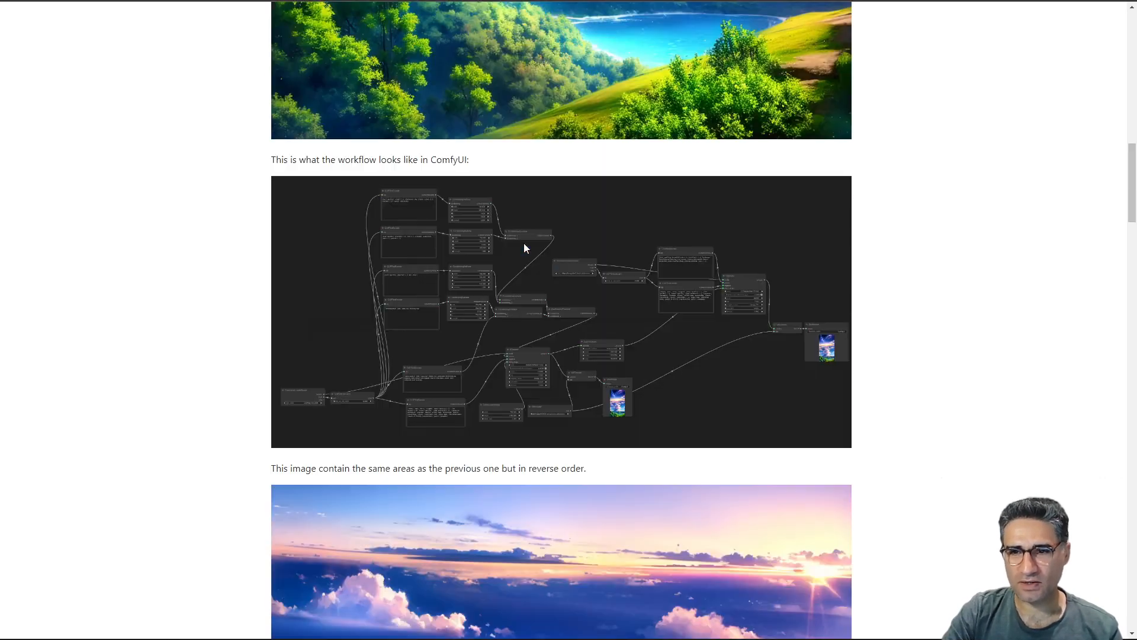
scroll(525, 247, down, 12)
scroll(593, 354, down, 10)
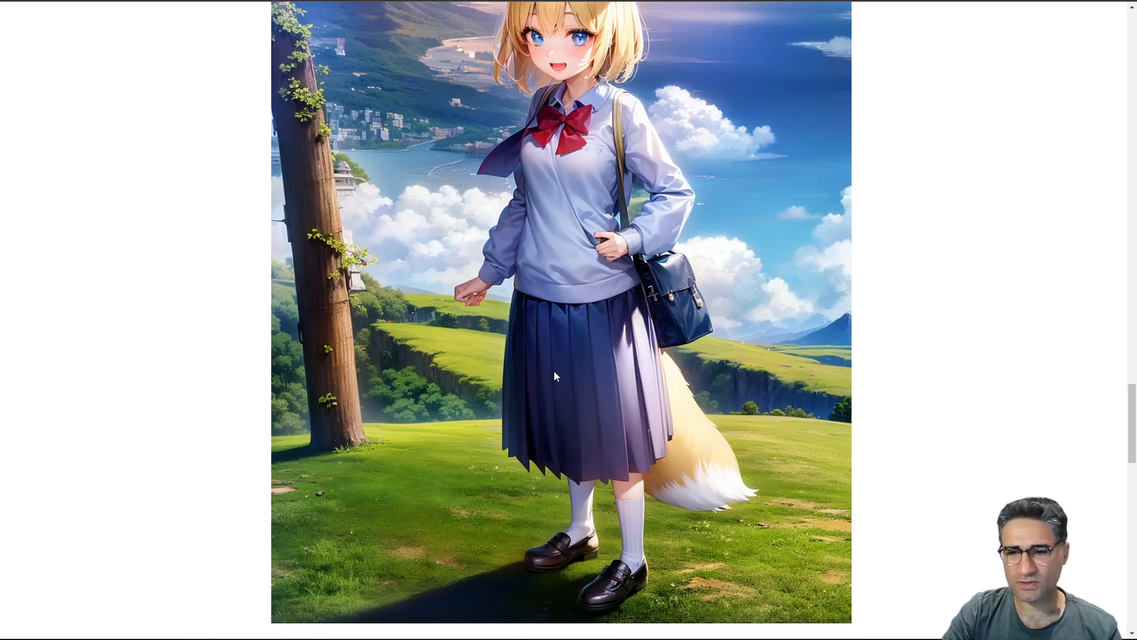
scroll(553, 371, up, 16)
scroll(545, 291, up, 5)
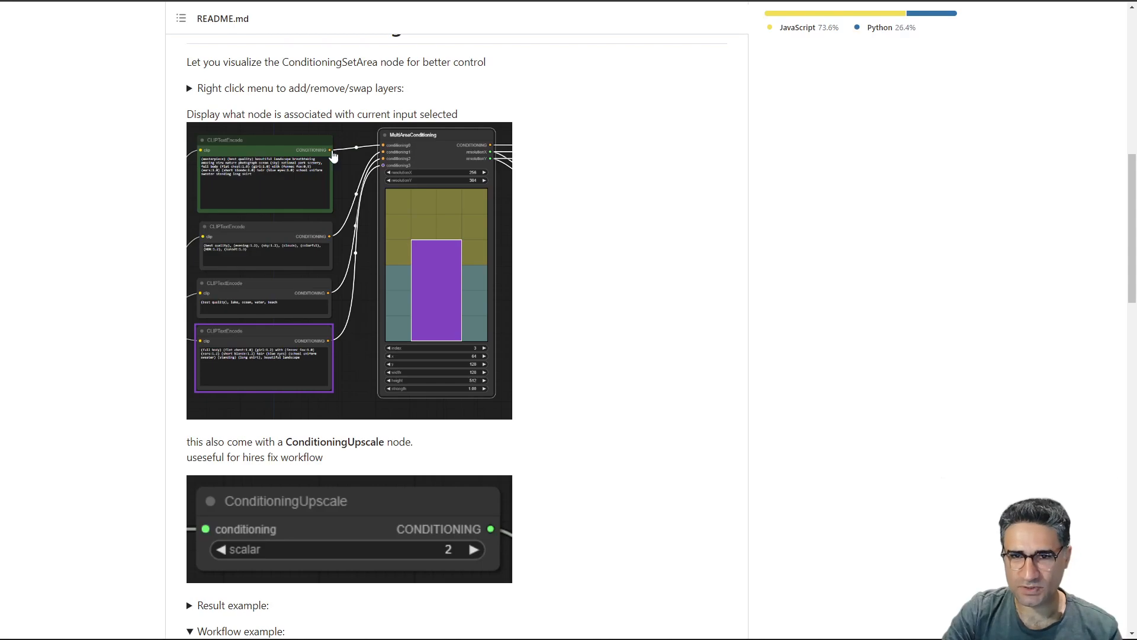
scroll(353, 355, down, 15)
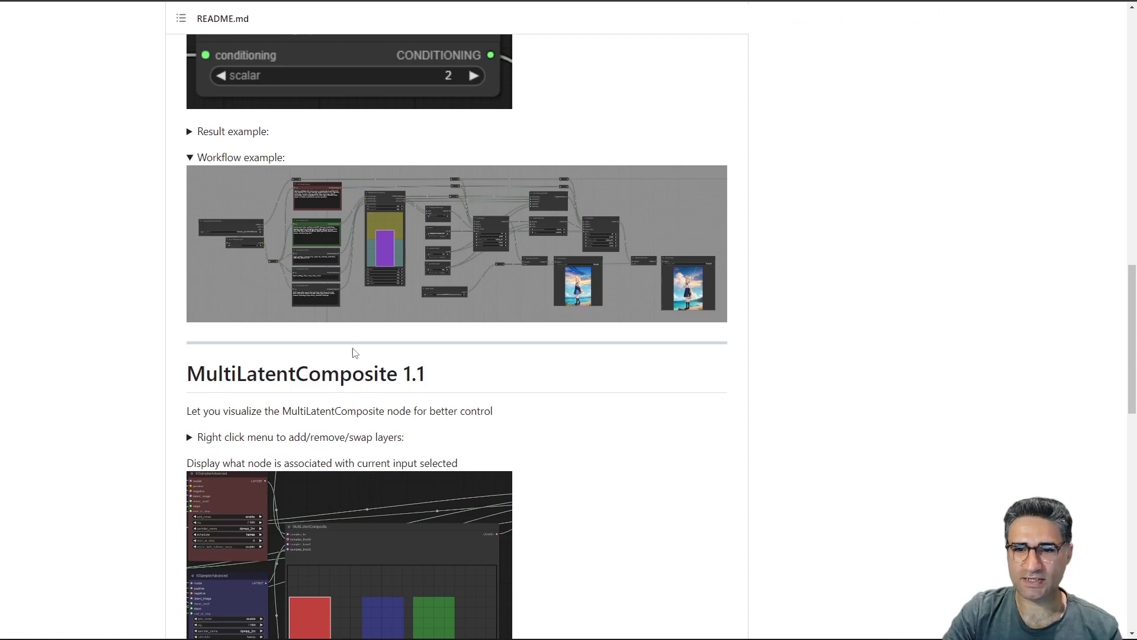
scroll(353, 355, up, 6)
scroll(289, 117, up, 6)
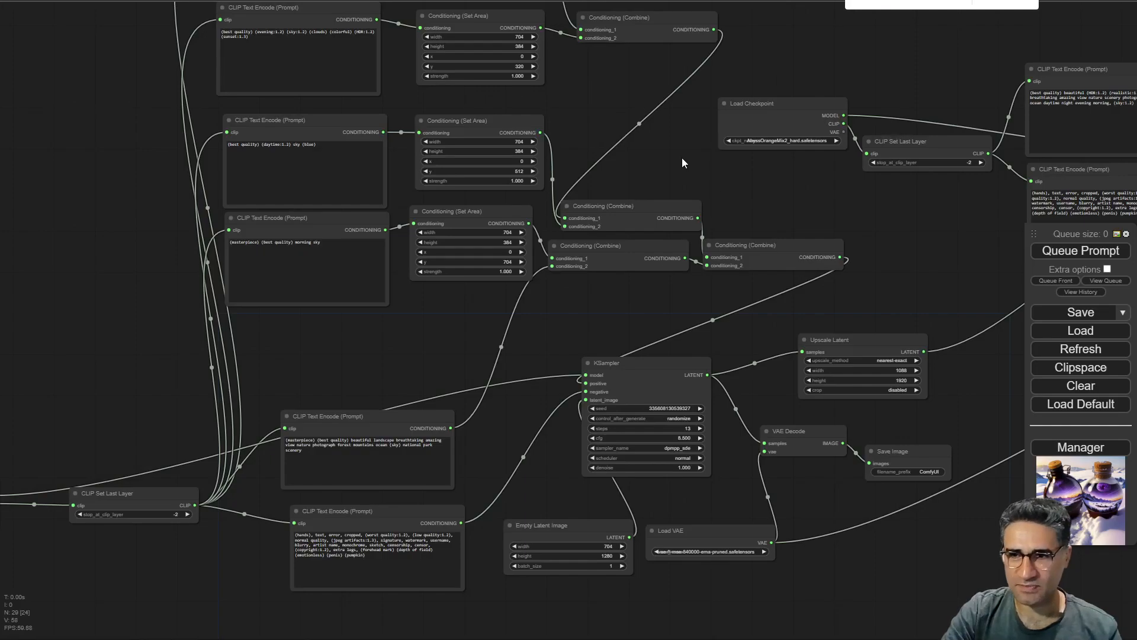
Load the area composition example workflow into the canvas and try to queue it.
drag(682, 161, 567, 342)
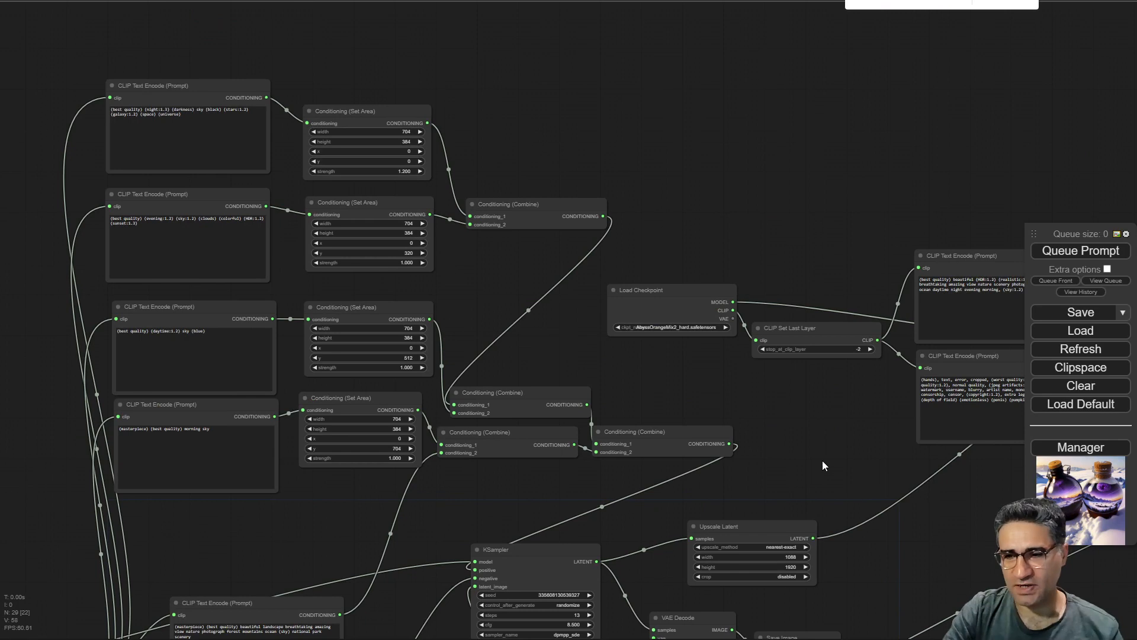
drag(806, 420, 490, 338)
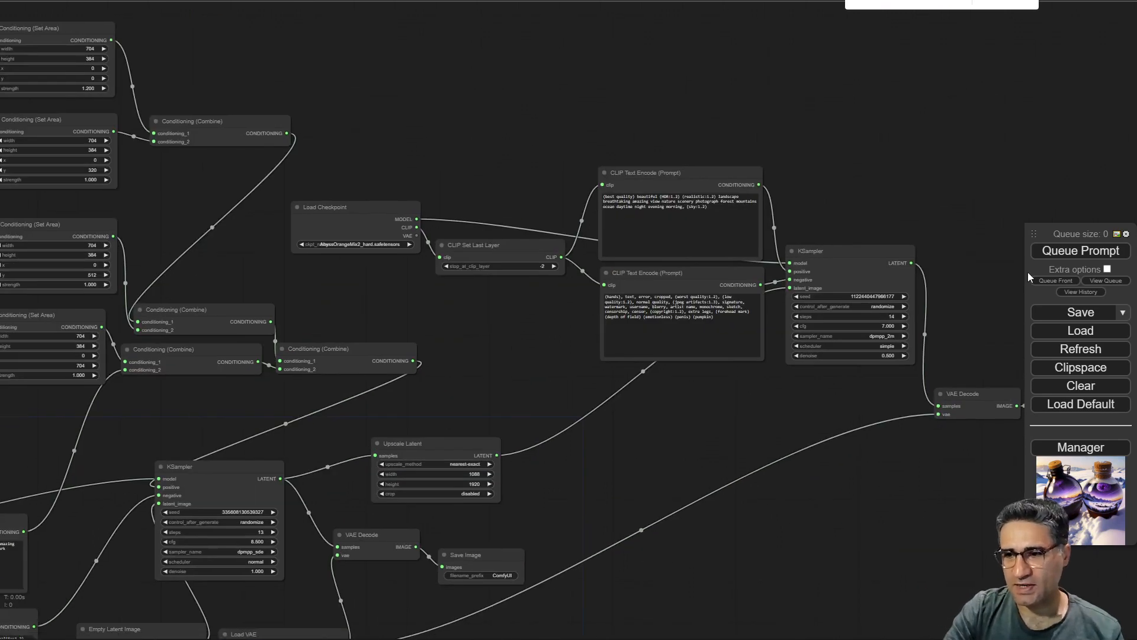
click(1066, 251)
click(450, 439)
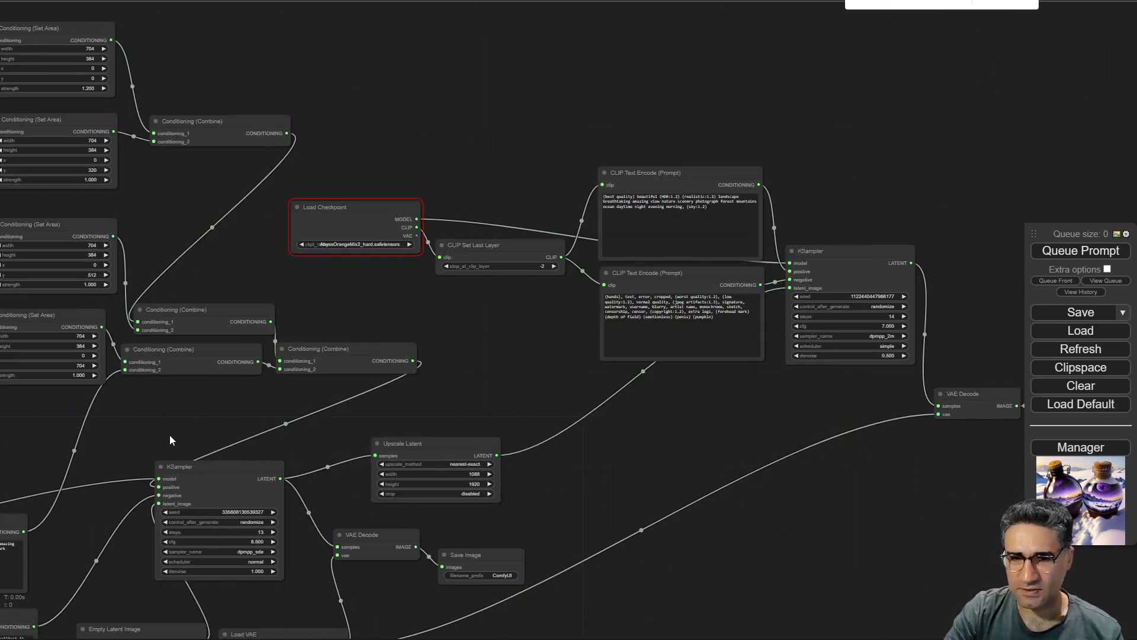
Set the first Load Checkpoint model to AnythingV5Ink_v5PrtRE.safetensors and queue the prompt again, closing the error dialog.
scroll(375, 259, up, 12)
click(368, 198)
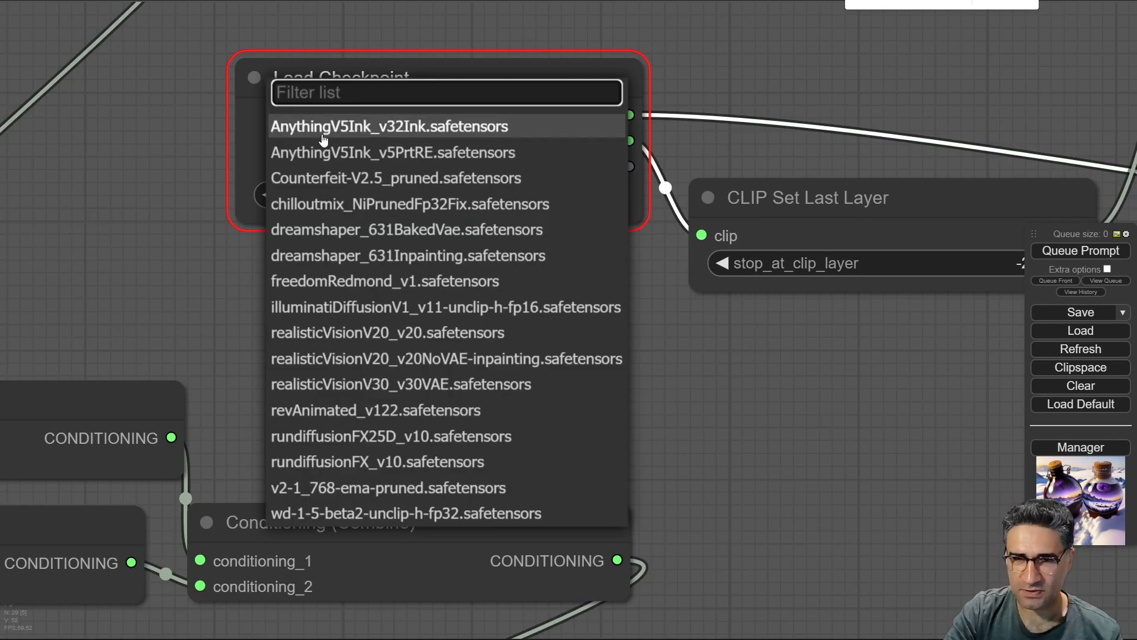
click(323, 152)
click(1081, 250)
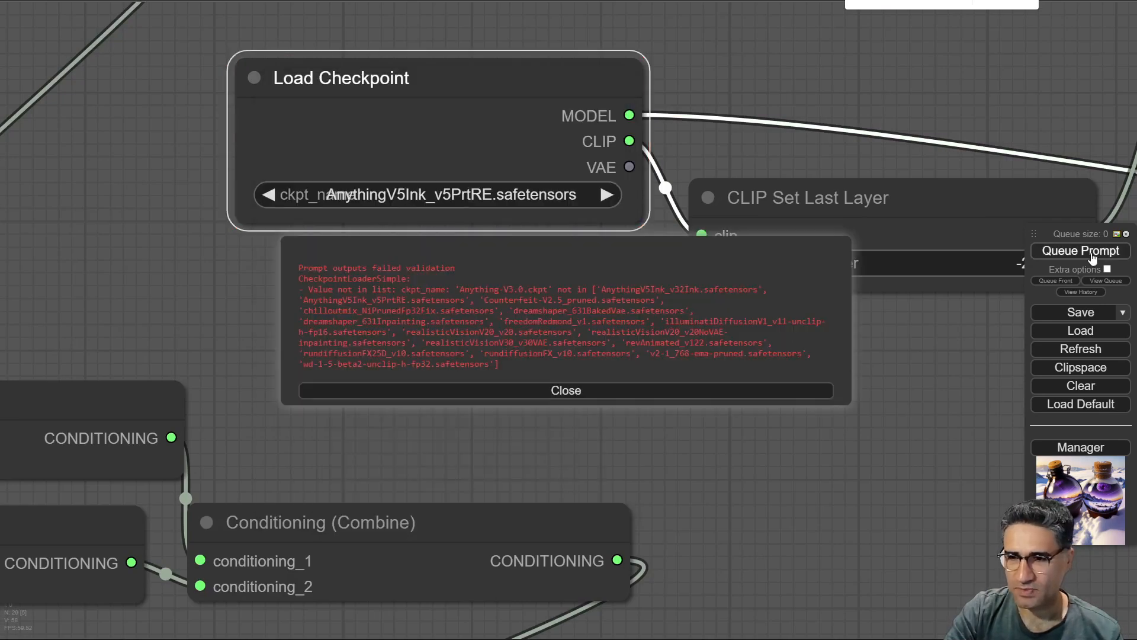
click(586, 390)
Set the second Load Checkpoint model to AnythingV5Ink_v5PrtRE.safetensors and queue the prompt.
scroll(678, 241, down, 10)
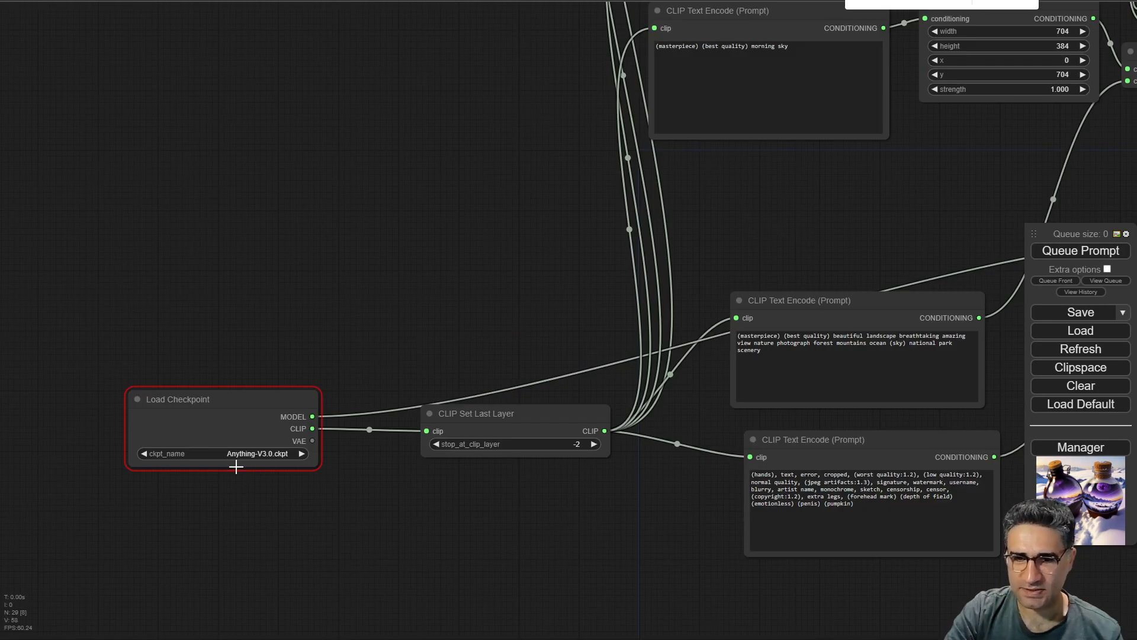
click(237, 455)
click(272, 472)
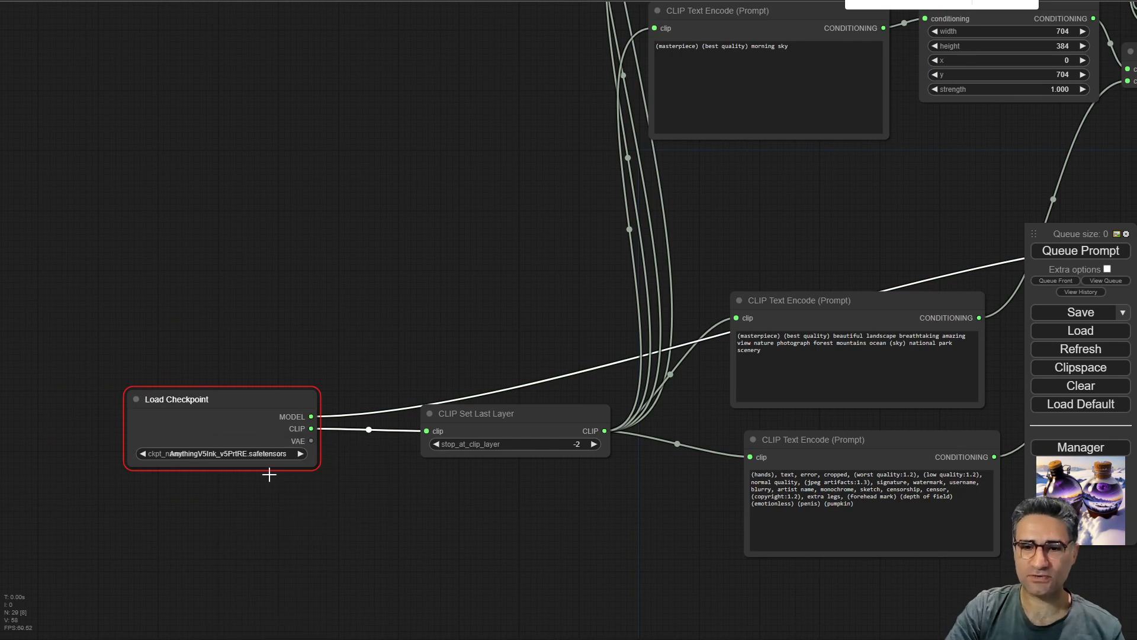
click(1056, 246)
Examine the Conditioning (Set Area) nodes' width, height, x, y and strength values for each sky prompt.
drag(783, 289, 431, 560)
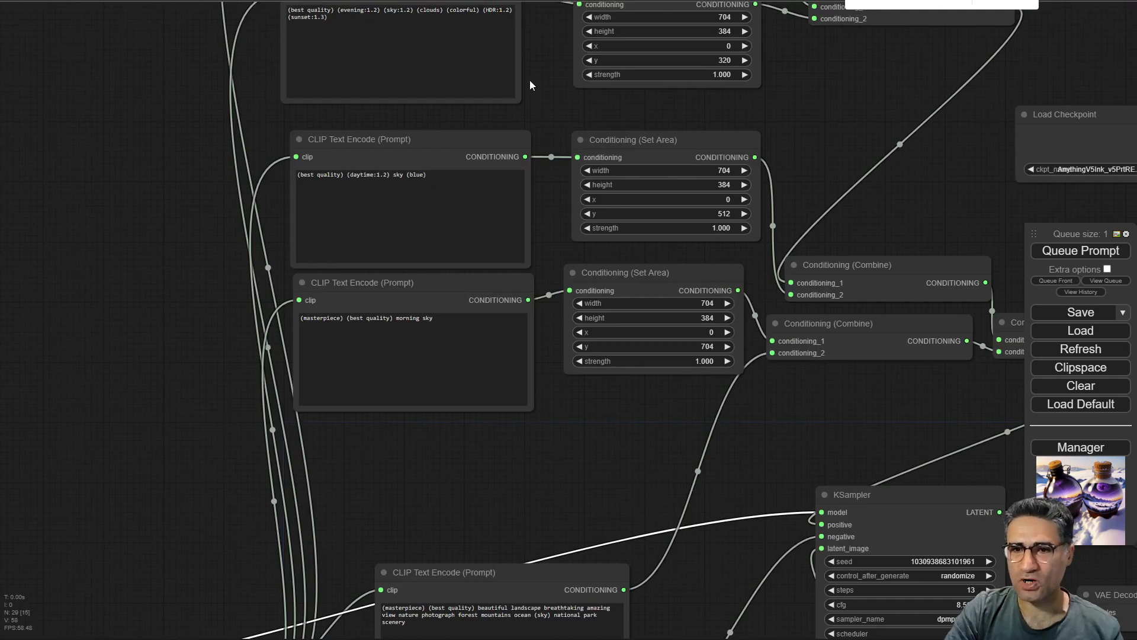
drag(529, 117, 481, 459)
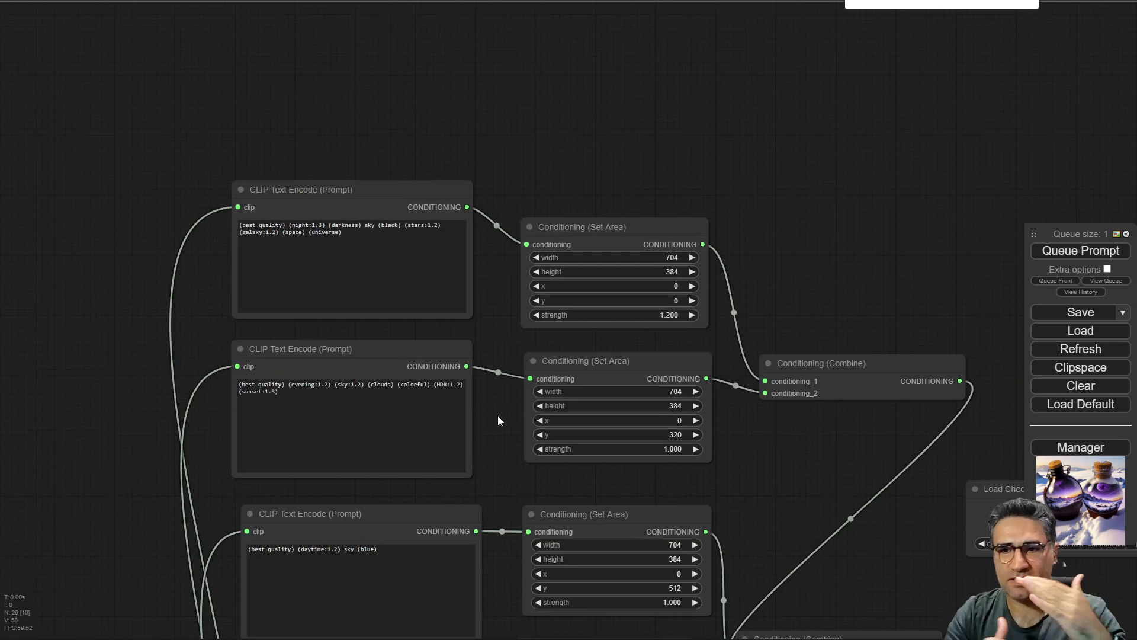
scroll(507, 294, up, 5)
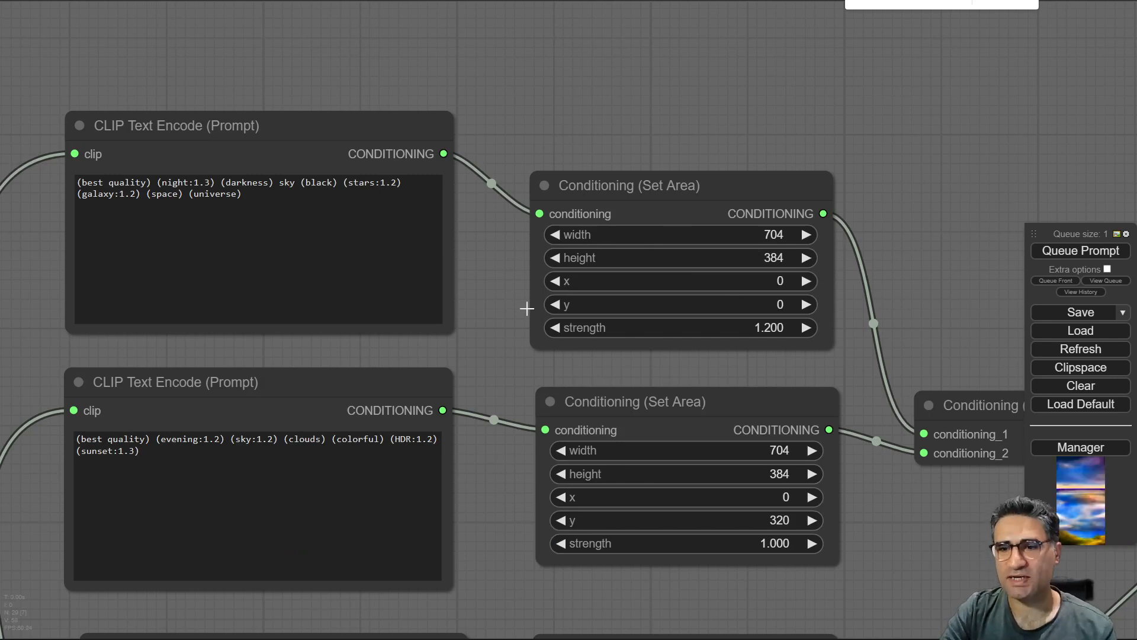
scroll(768, 315, down, 5)
drag(688, 471, 552, 372)
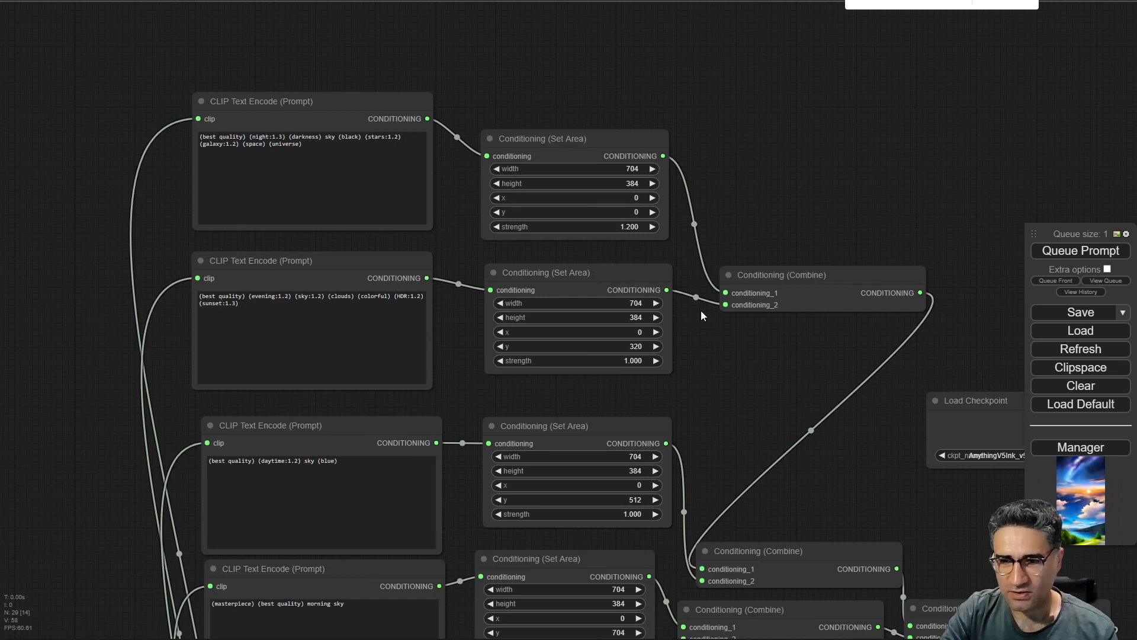
scroll(700, 313, up, 5)
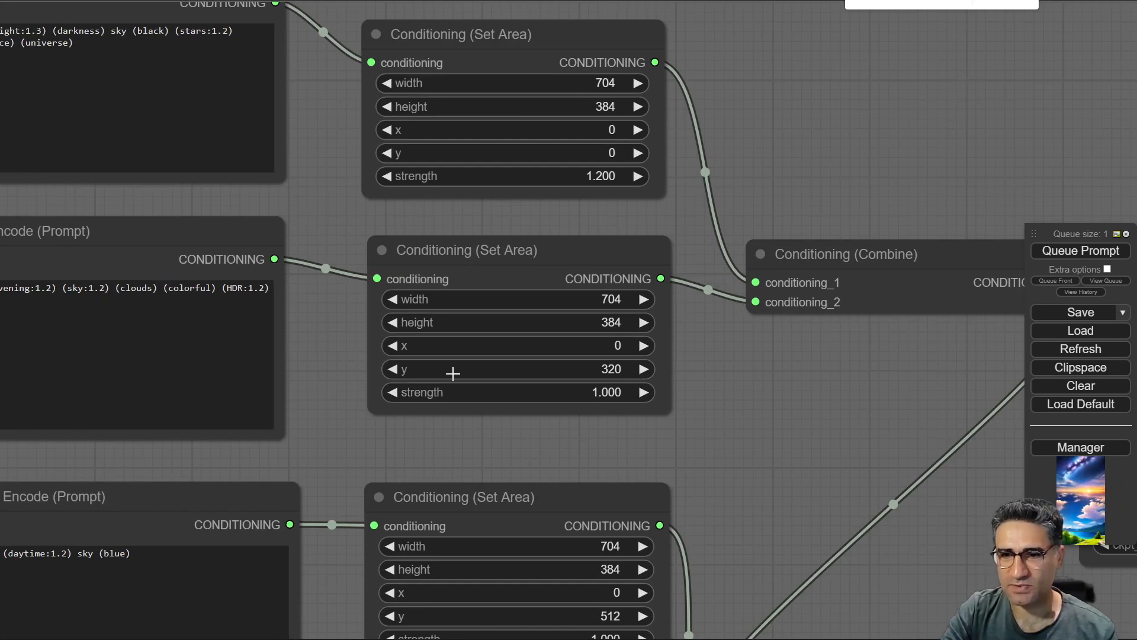
drag(688, 507, 703, 182)
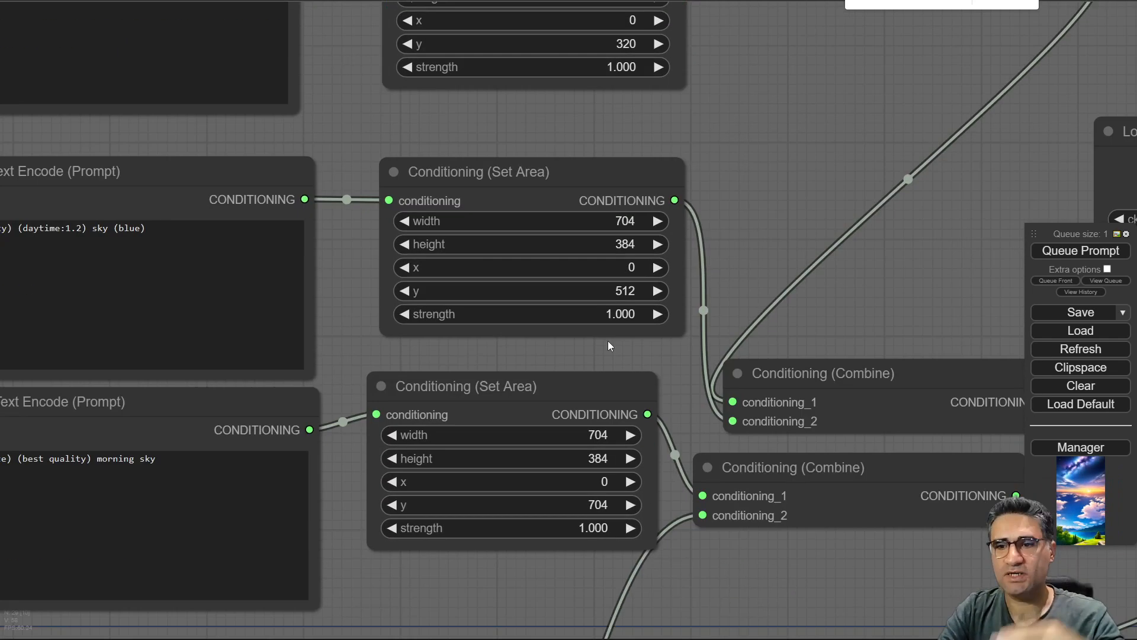
drag(588, 577, 627, 320)
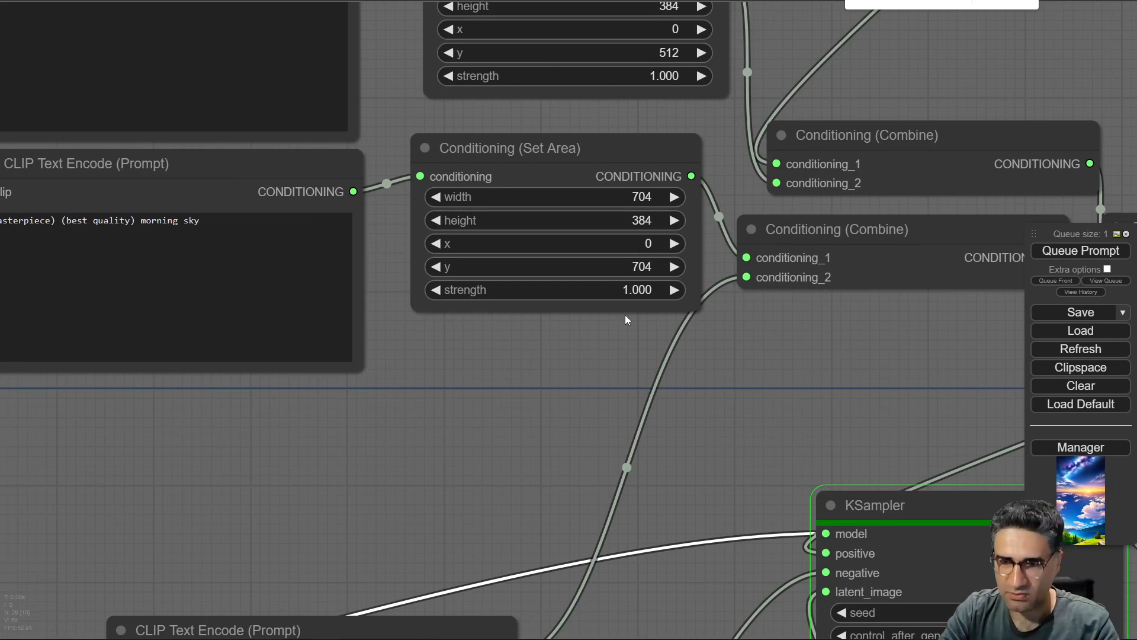
scroll(527, 407, down, 6)
drag(470, 479, 467, 94)
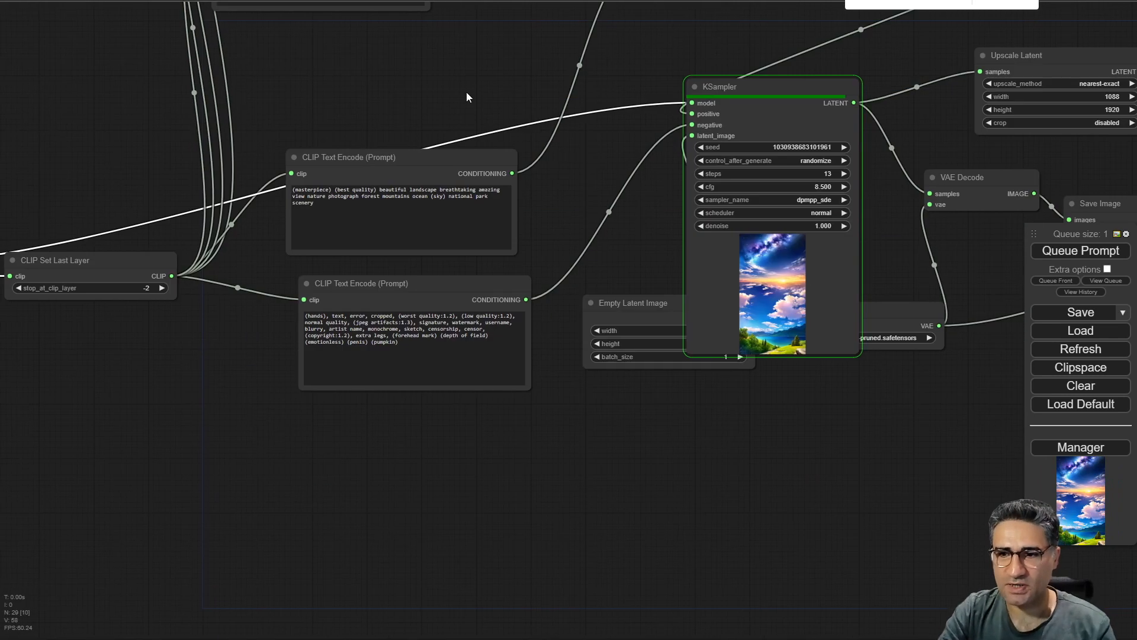
Examine the generated landscape in the KSampler preview and the Save Image node, zooming in on it.
drag(722, 450, 519, 441)
scroll(583, 307, up, 7)
scroll(582, 308, up, 10)
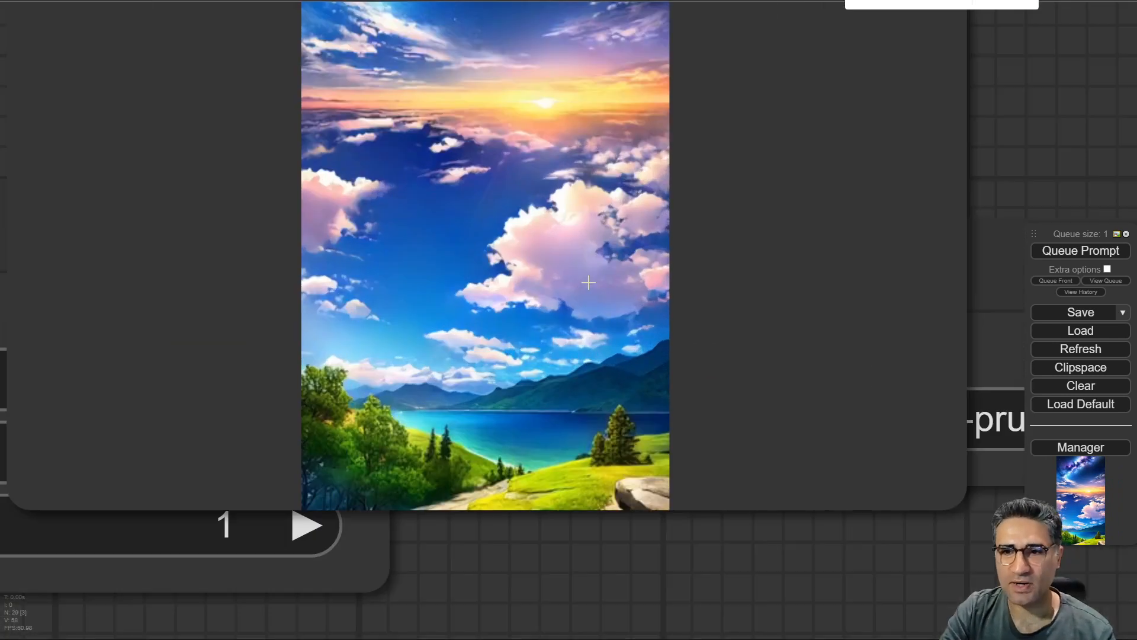
scroll(587, 282, down, 5)
scroll(737, 170, down, 5)
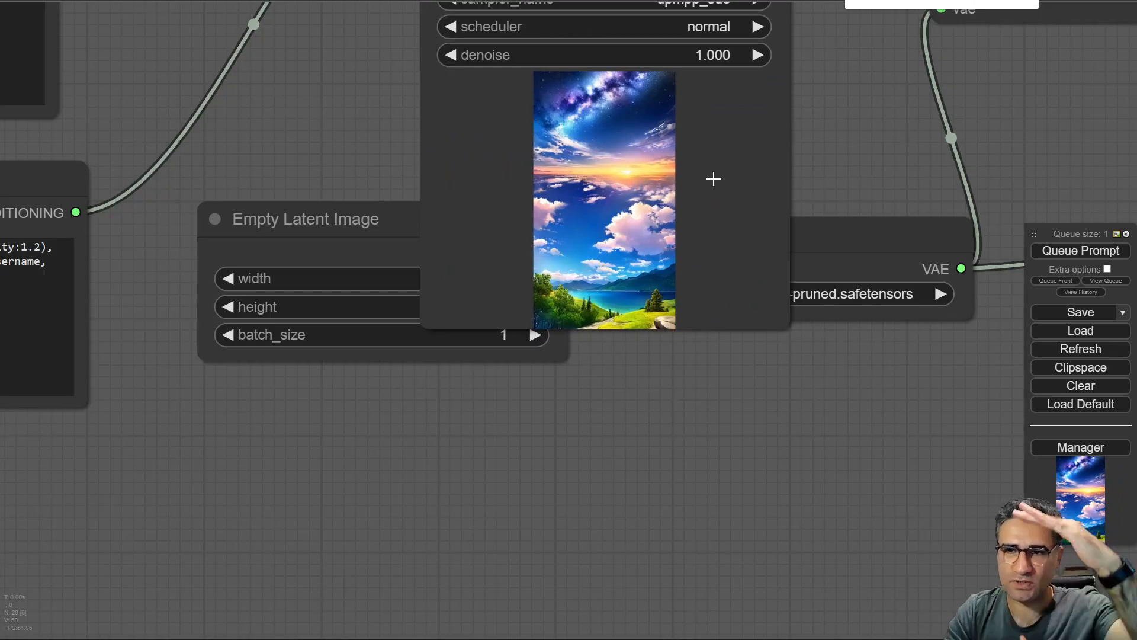
scroll(716, 161, down, 5)
drag(965, 120, 146, 210)
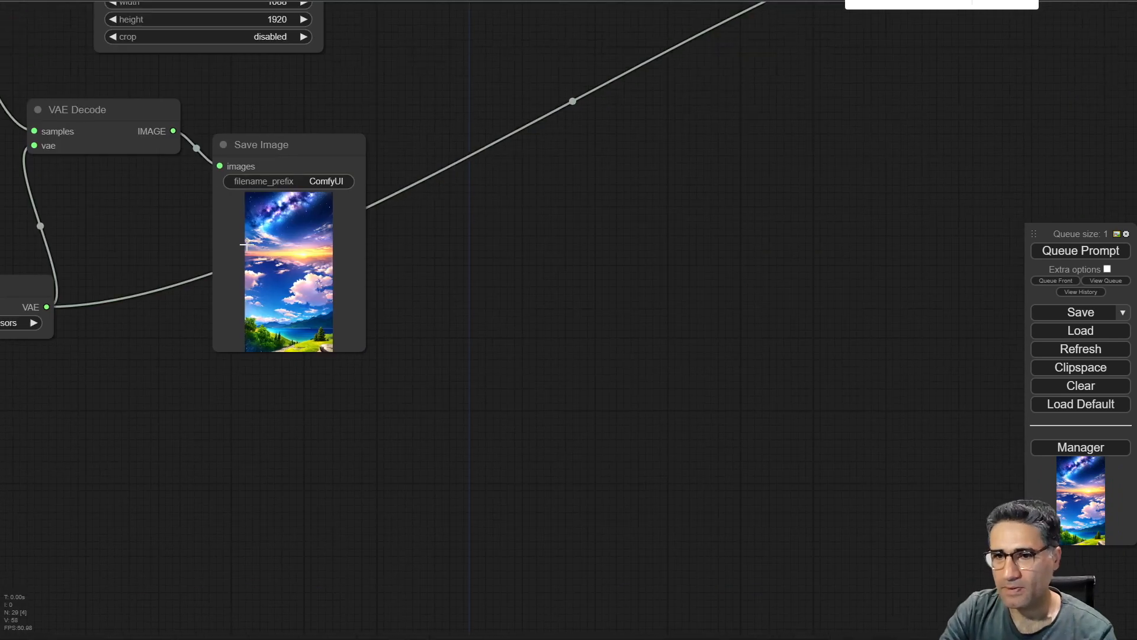
scroll(221, 281, up, 6)
scroll(326, 252, up, 10)
scroll(642, 210, down, 5)
drag(642, 211, 799, 352)
scroll(473, 232, up, 7)
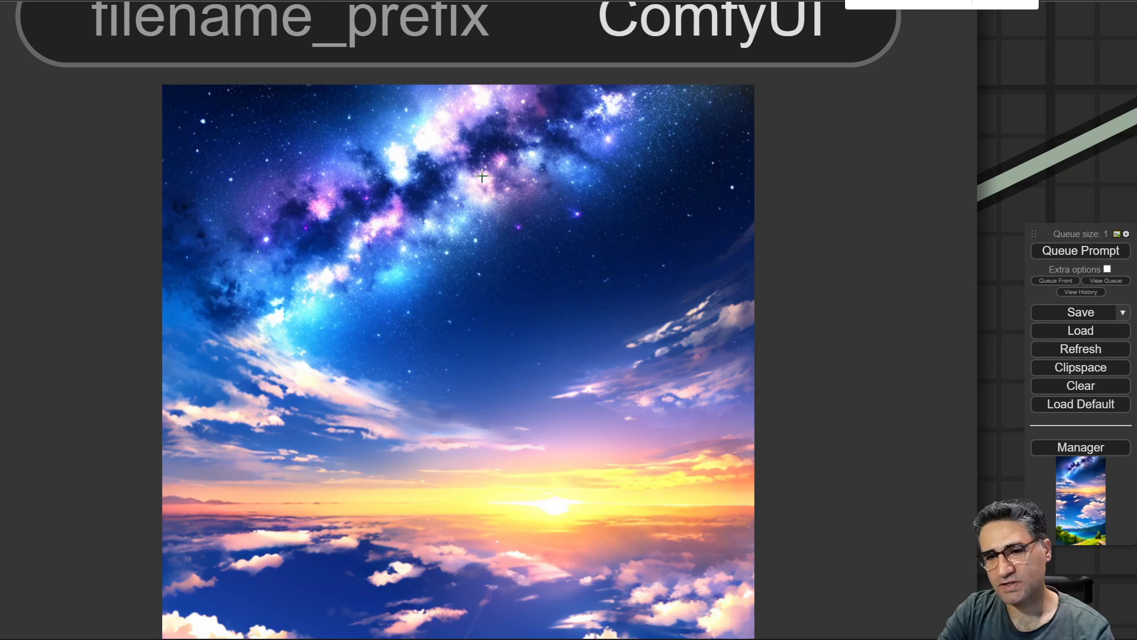
scroll(469, 171, up, 2)
scroll(498, 379, down, 4)
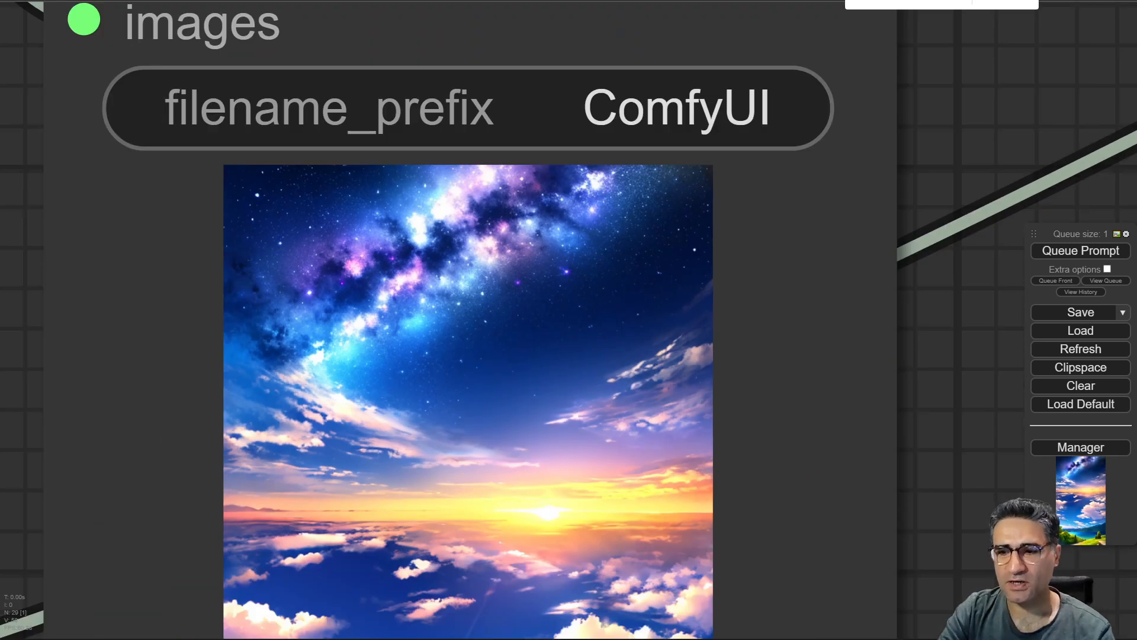
drag(1001, 521, 996, 72)
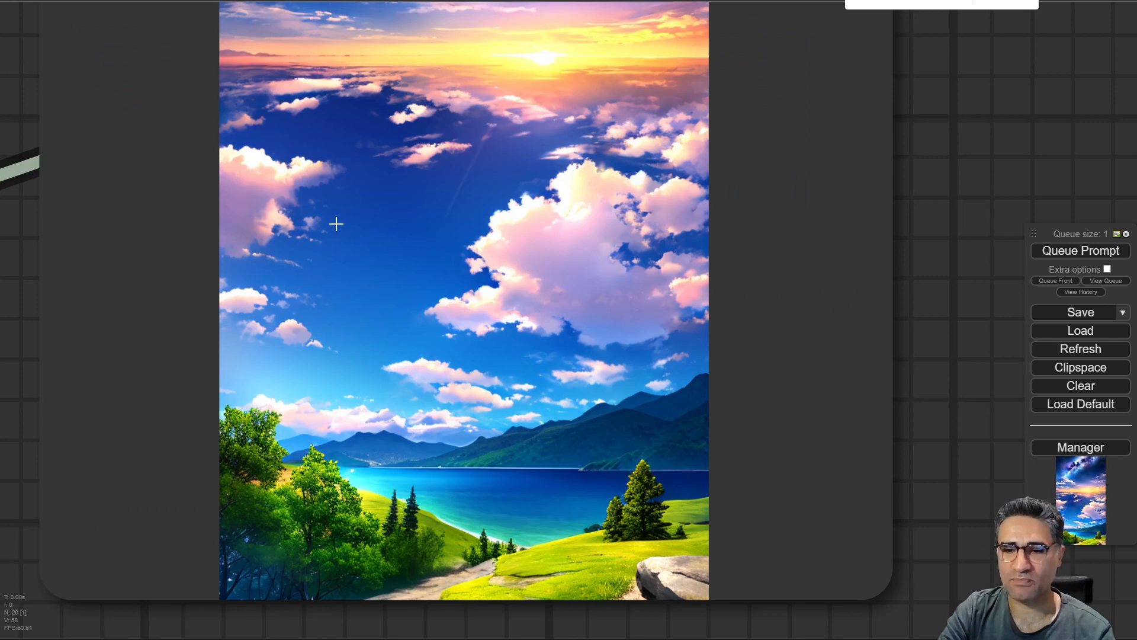
scroll(477, 574, down, 4)
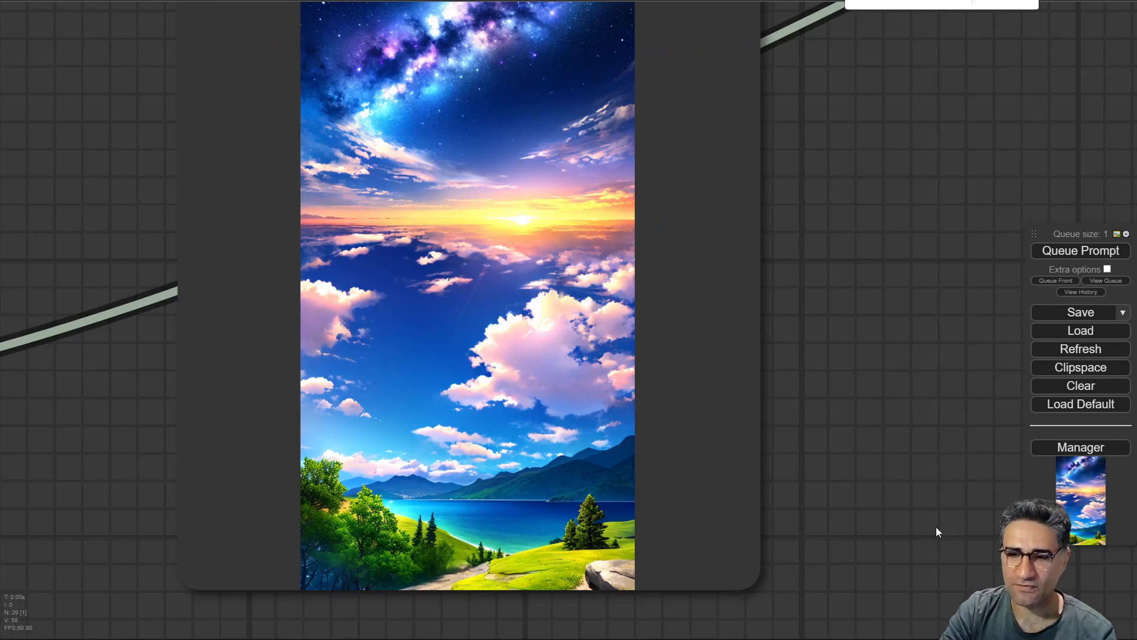
drag(936, 527, 998, 316)
scroll(629, 315, up, 7)
scroll(523, 294, down, 12)
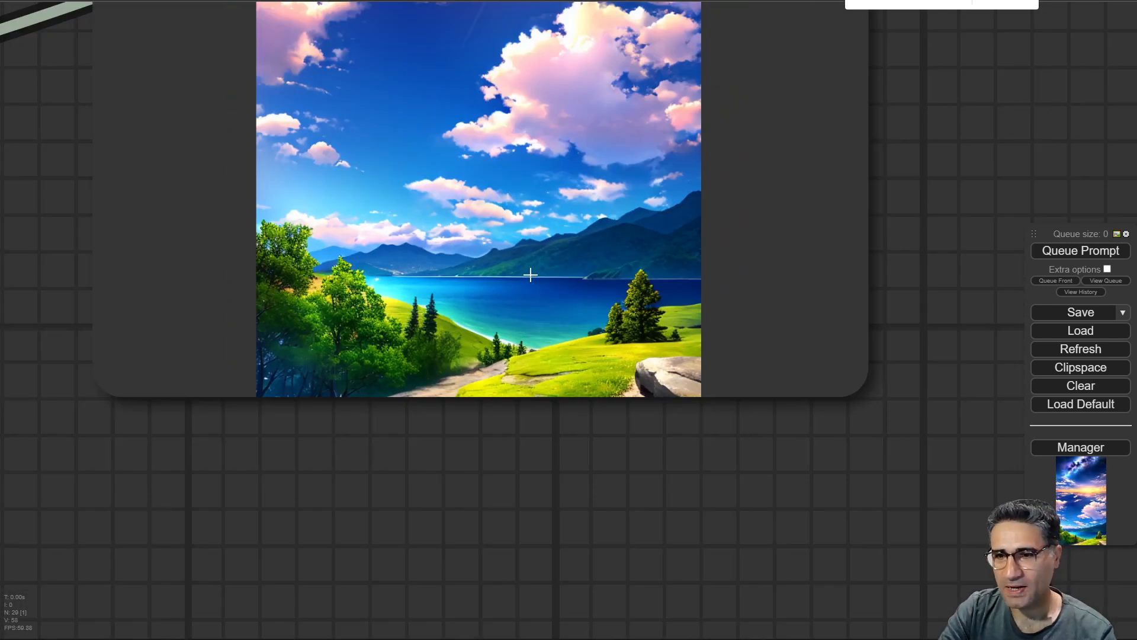
scroll(523, 293, down, 1)
drag(846, 160, 1007, 489)
Review the Set Area region values again across the area composition workflow.
scroll(322, 282, down, 11)
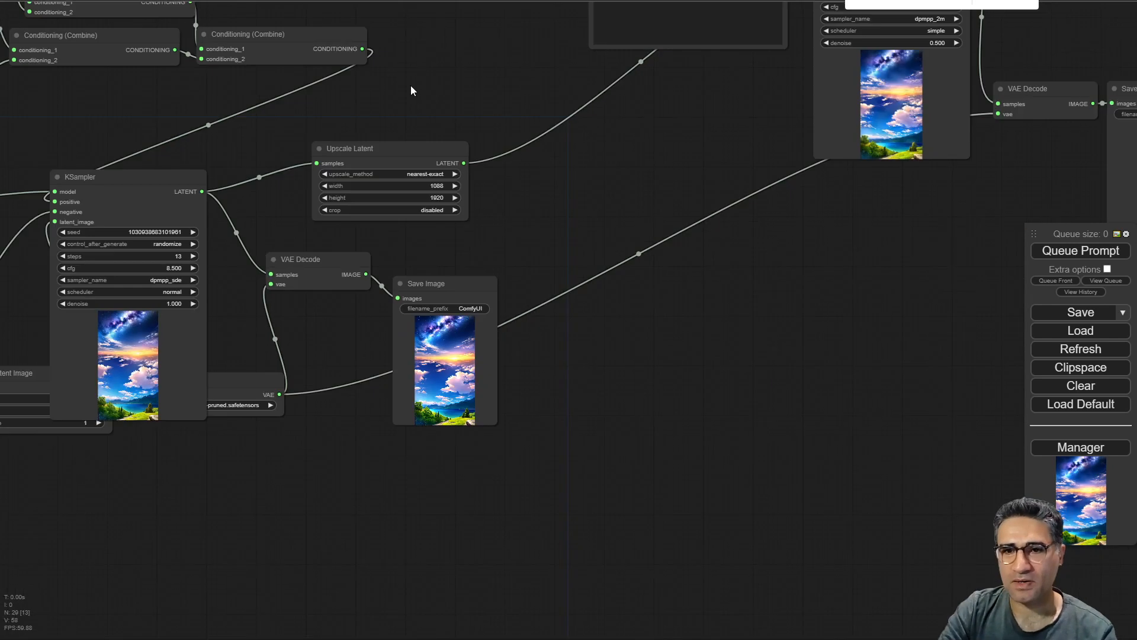
drag(450, 88, 1097, 557)
scroll(465, 208, up, 11)
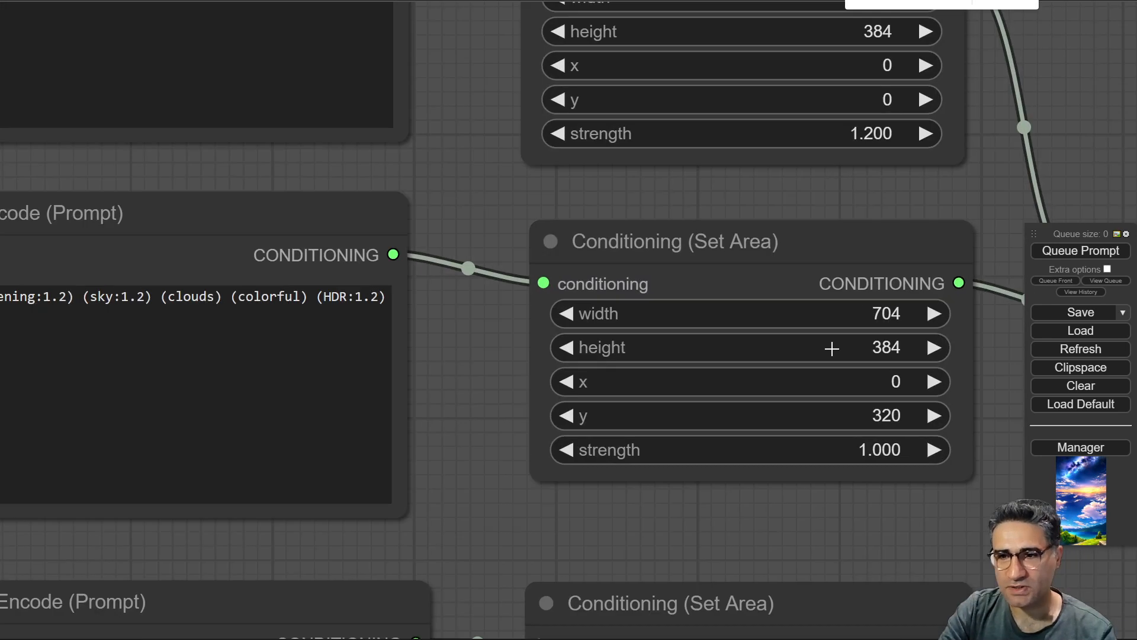
drag(450, 187, 402, 147)
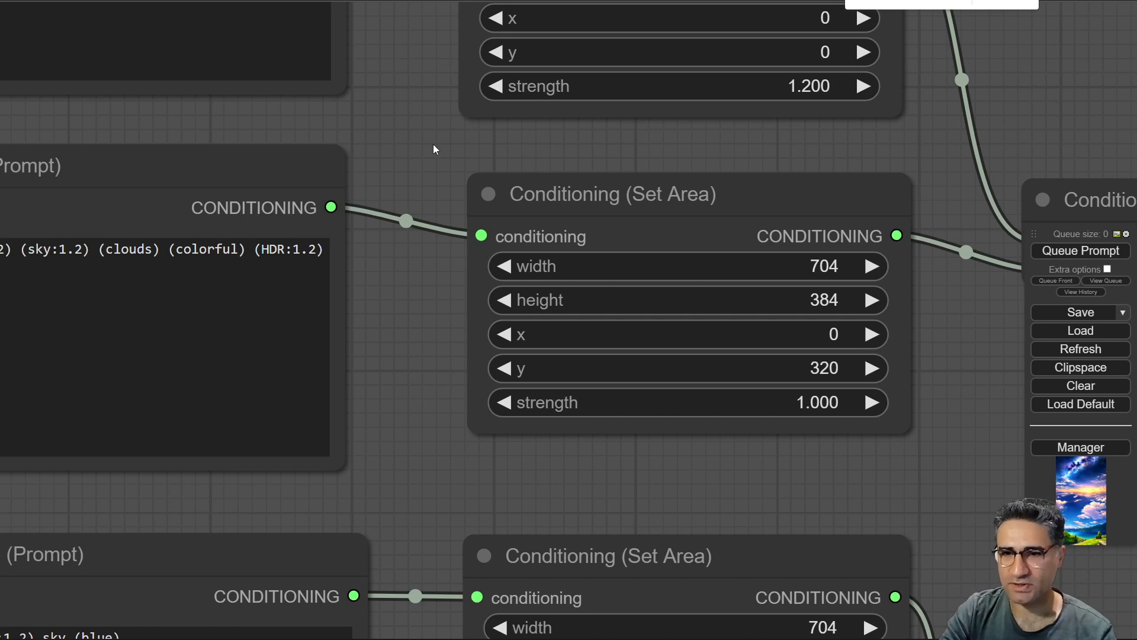
scroll(667, 263, down, 11)
drag(836, 360, 540, 205)
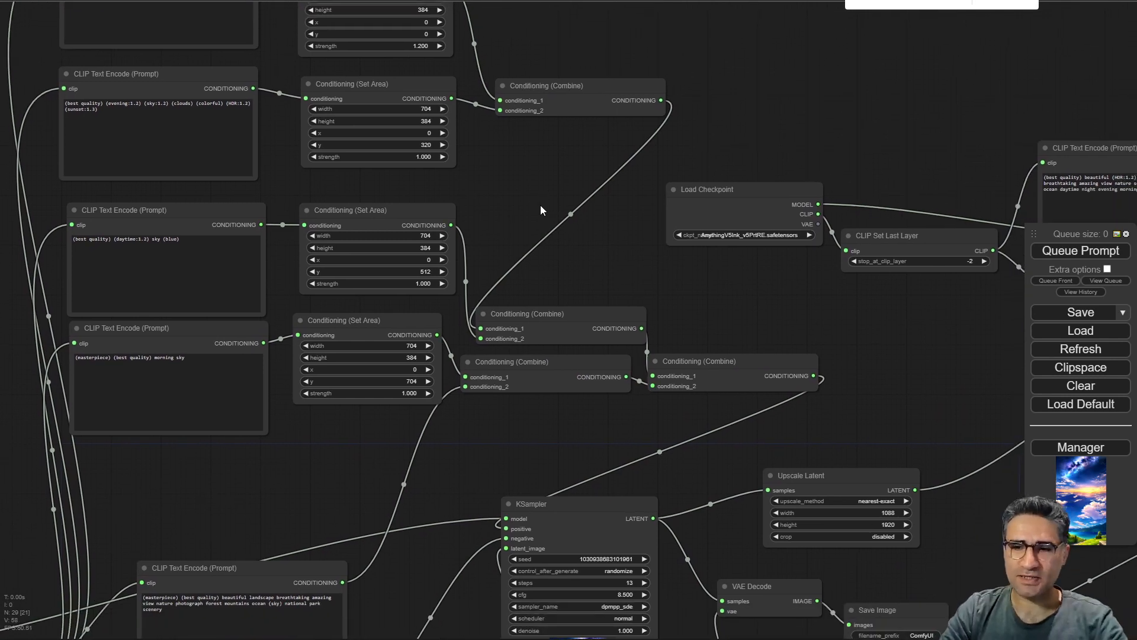